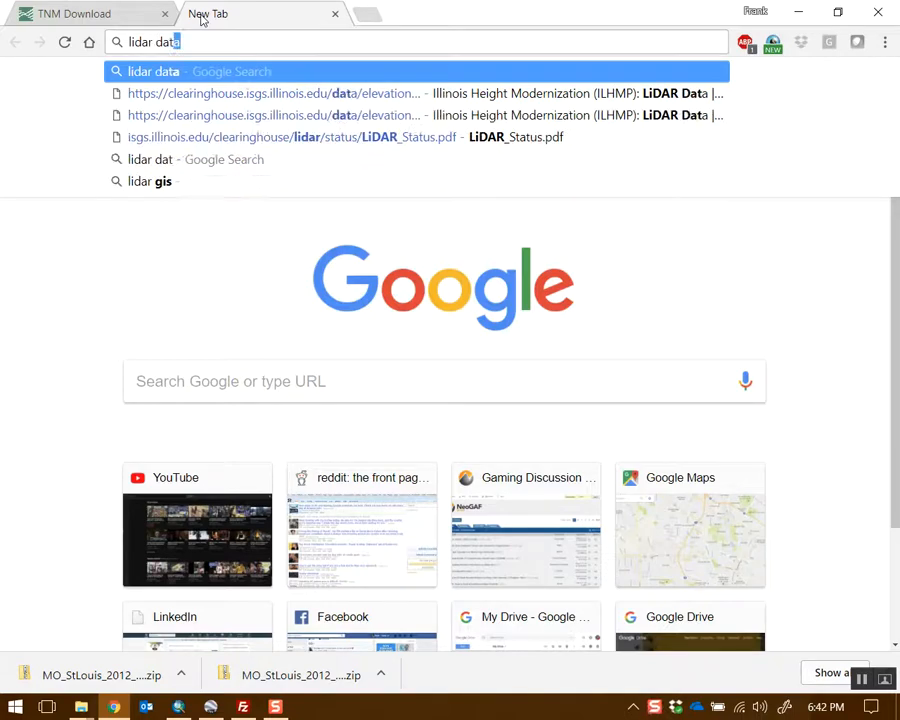
- Search Google Images for "lidar data" and preview the arch bridge and the tree-covered park point cloud results
key(Return)
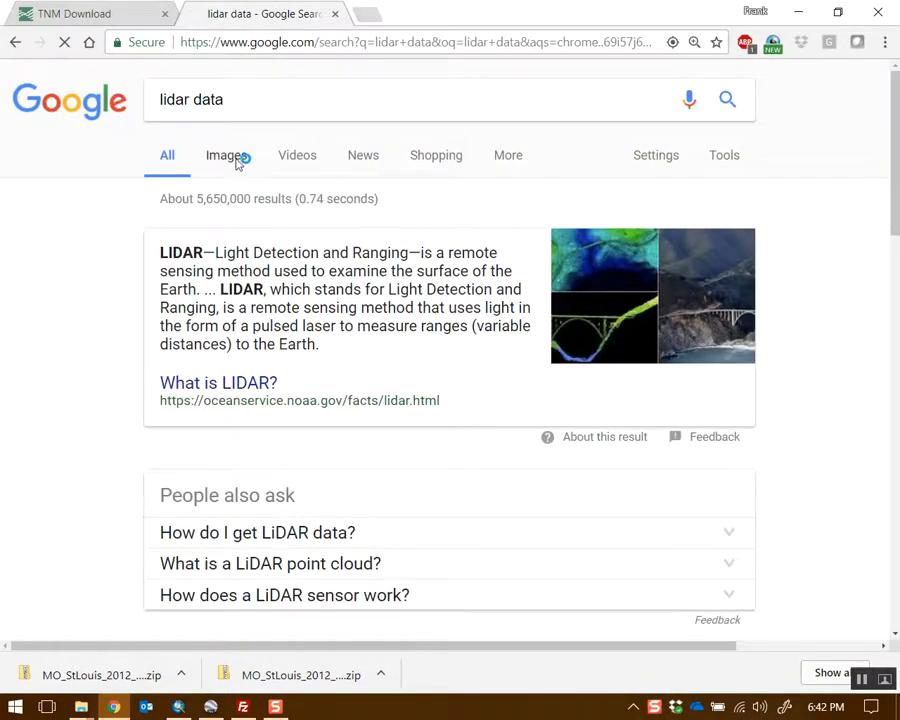
click(234, 157)
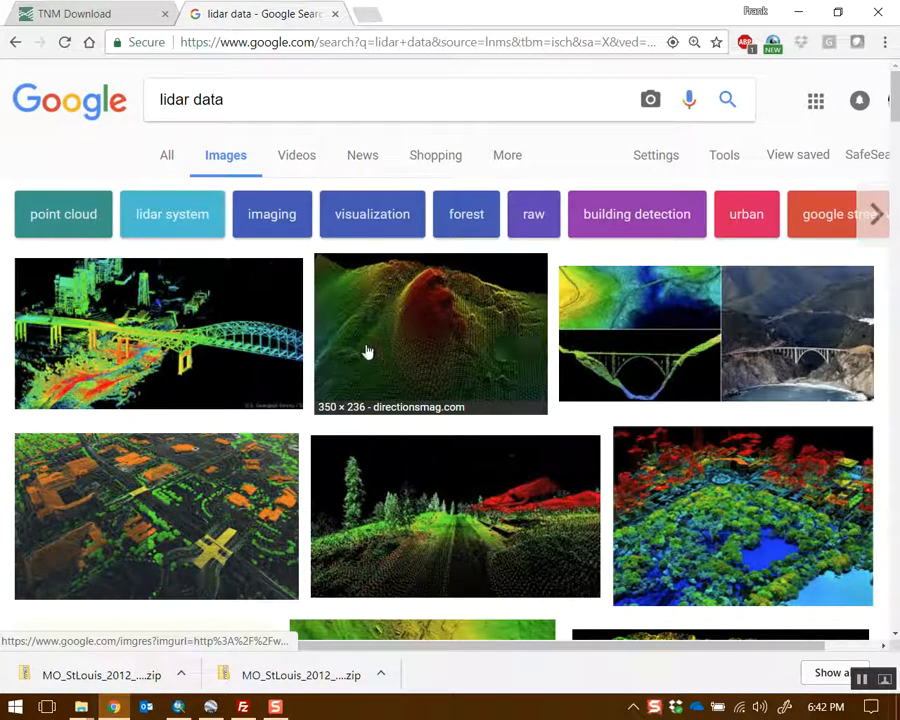
click(282, 360)
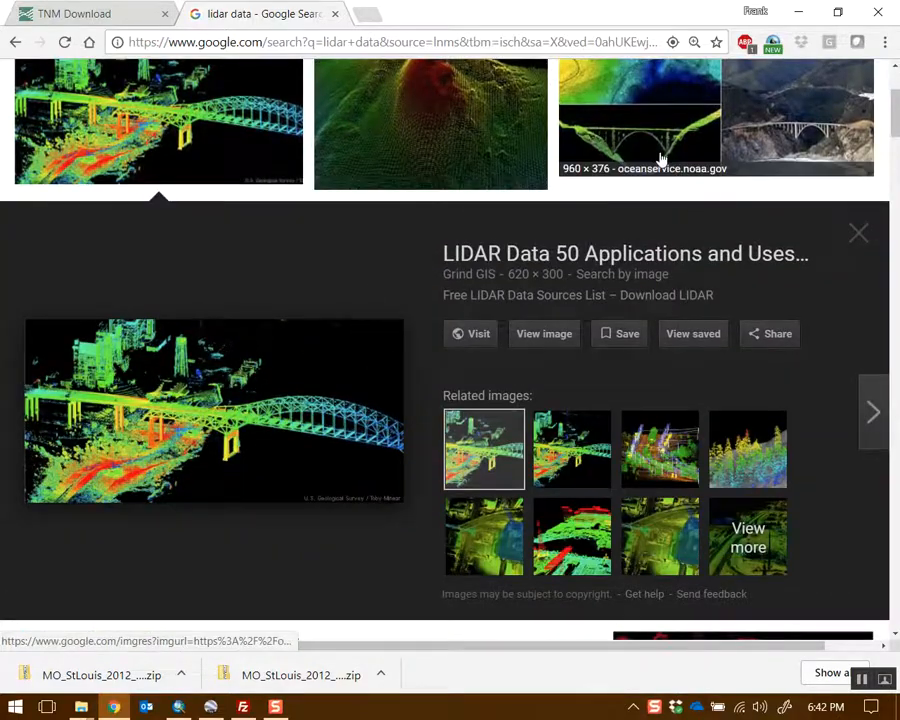
scroll(580, 263, down, 5)
scroll(592, 408, down, 2)
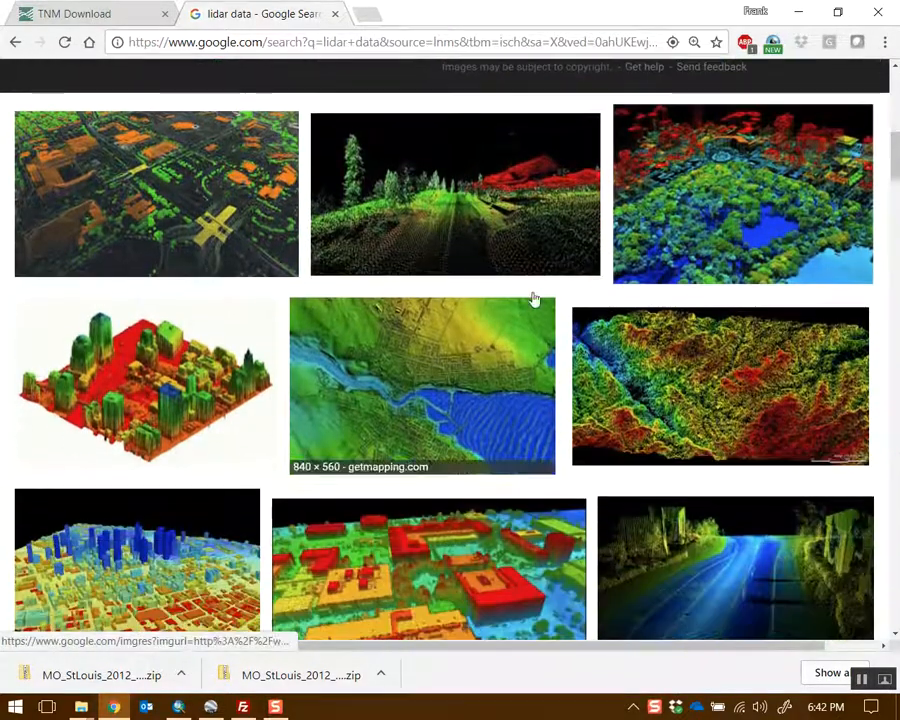
click(716, 222)
scroll(400, 240, up, 3)
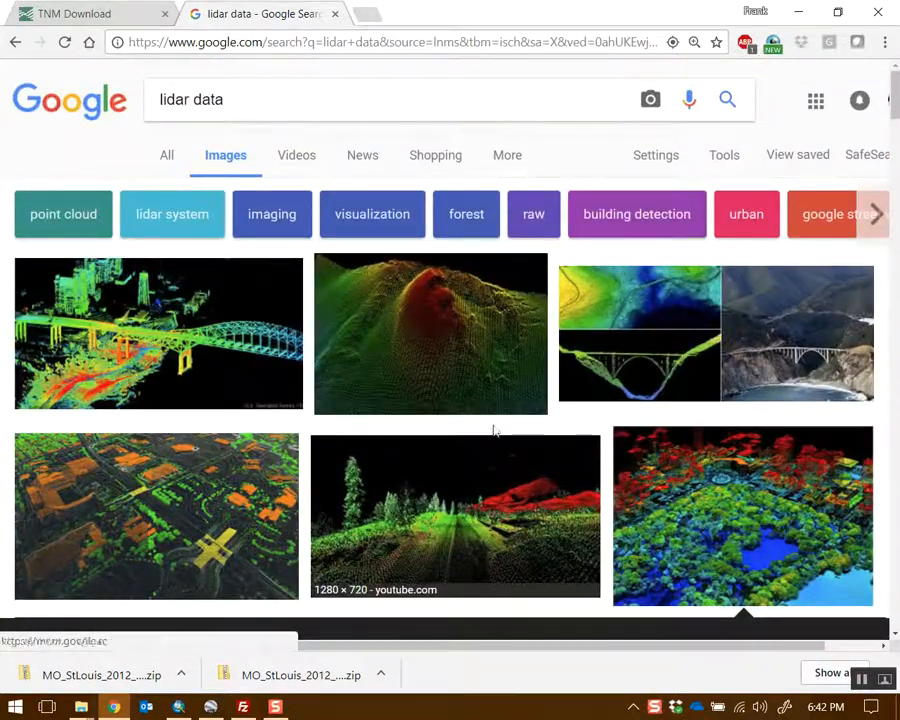
- Examine further lidar image examples, previewing the topographic contours, Managing LIDAR Data and NOAA What is LIDAR? results
scroll(503, 405, down, 10)
scroll(555, 470, down, 3)
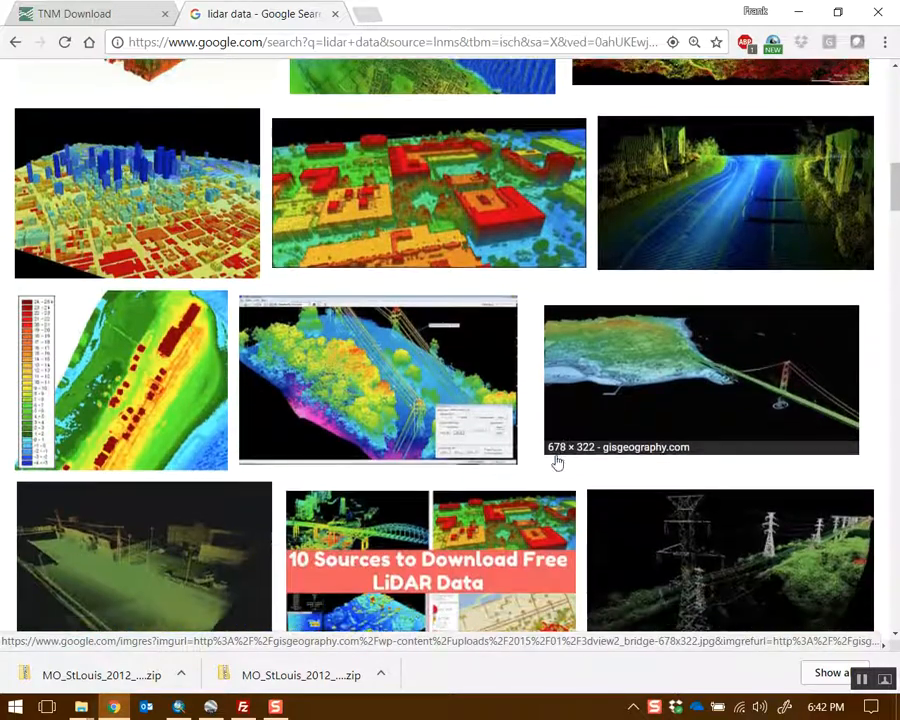
scroll(560, 360, down, 1)
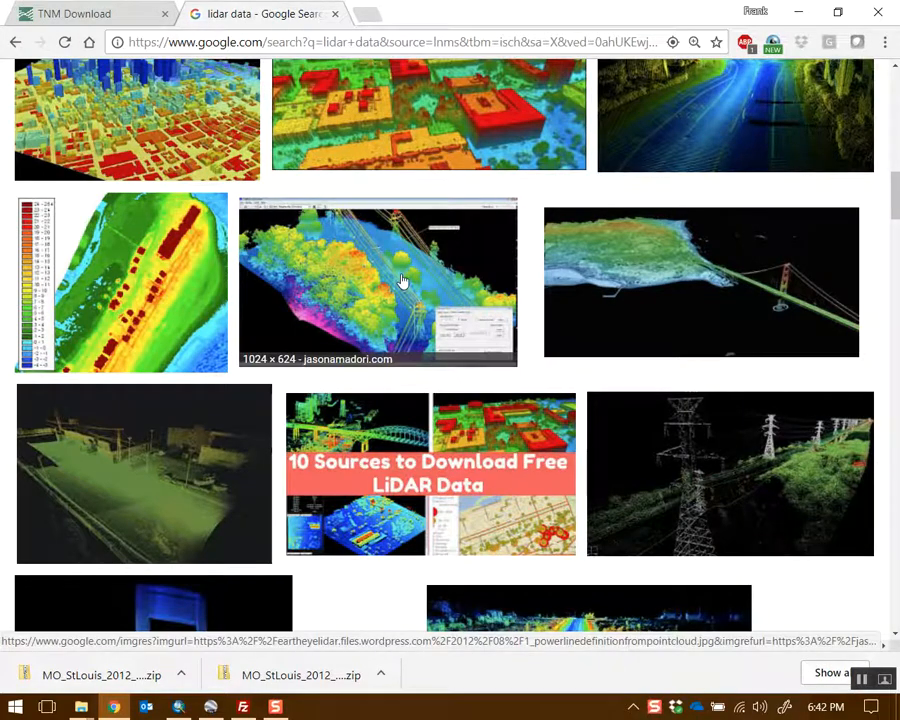
scroll(410, 276, up, 3)
scroll(400, 340, up, 2)
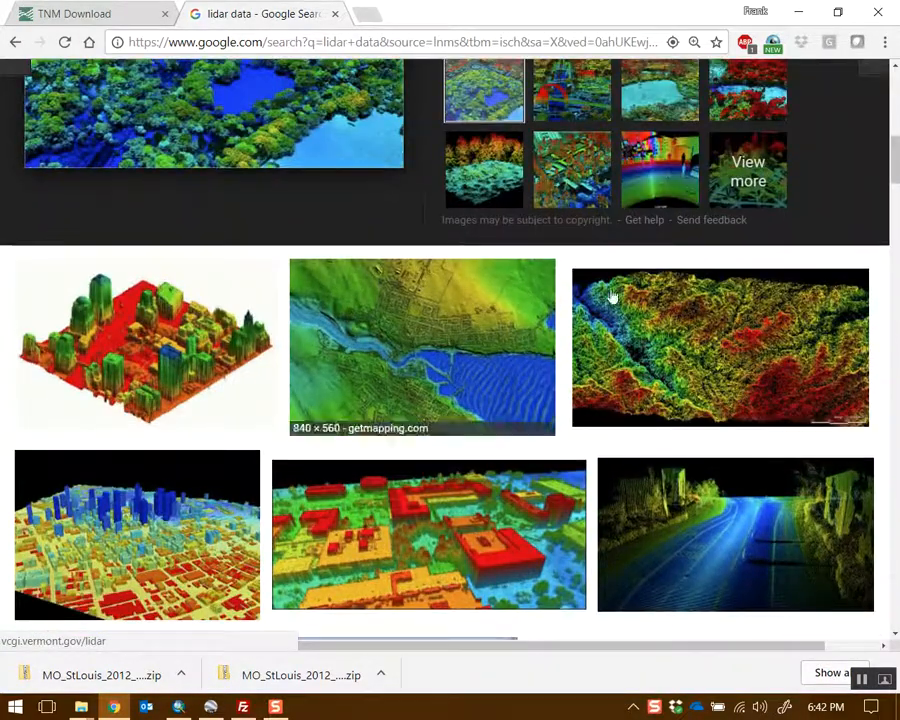
click(737, 350)
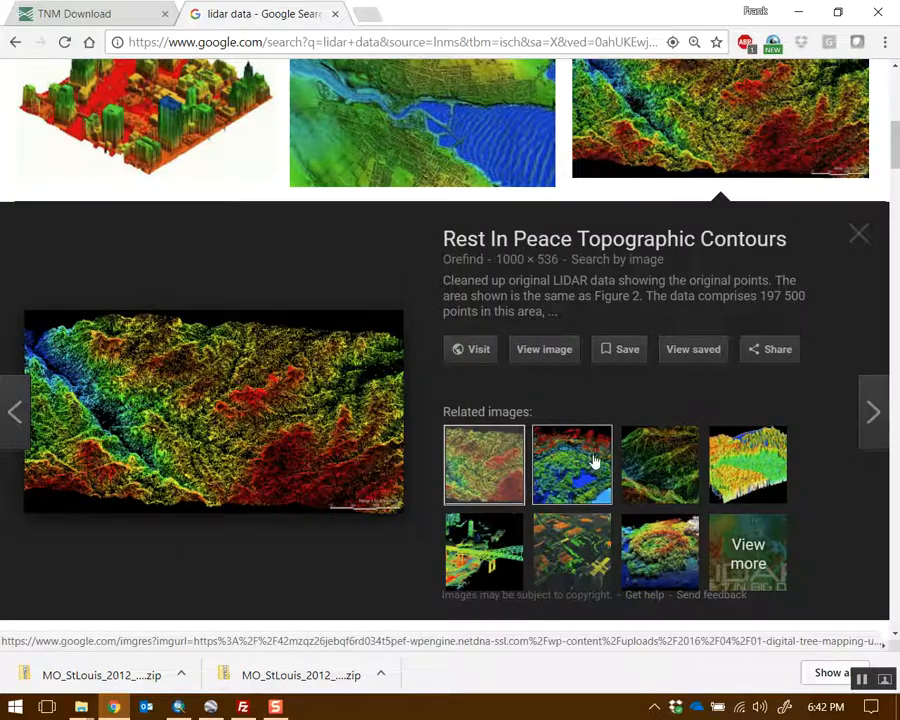
drag(673, 480, 657, 490)
scroll(657, 490, down, 8)
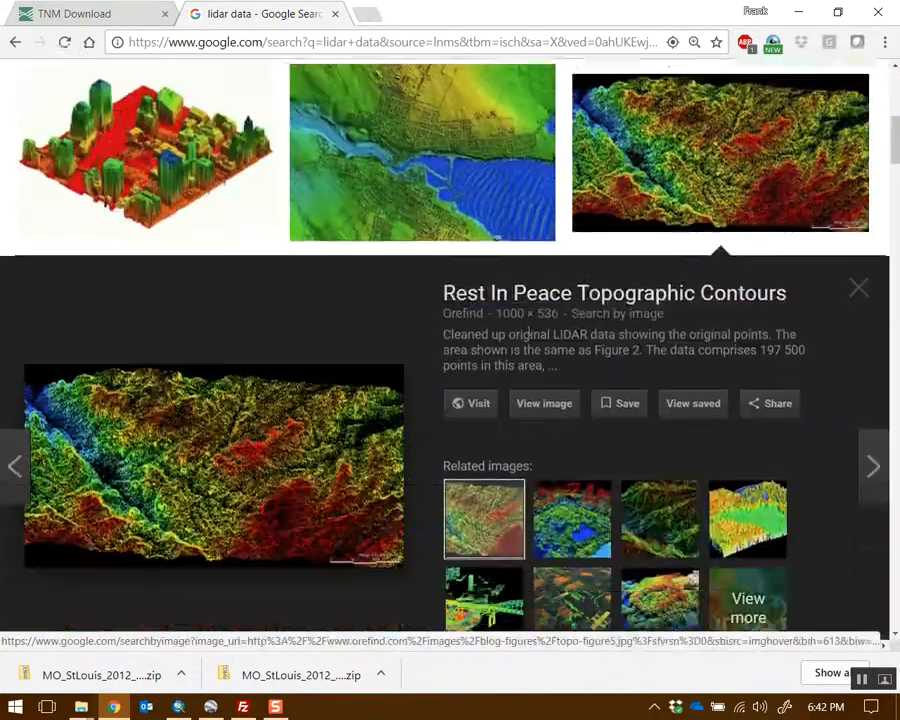
scroll(476, 329, up, 7)
click(465, 229)
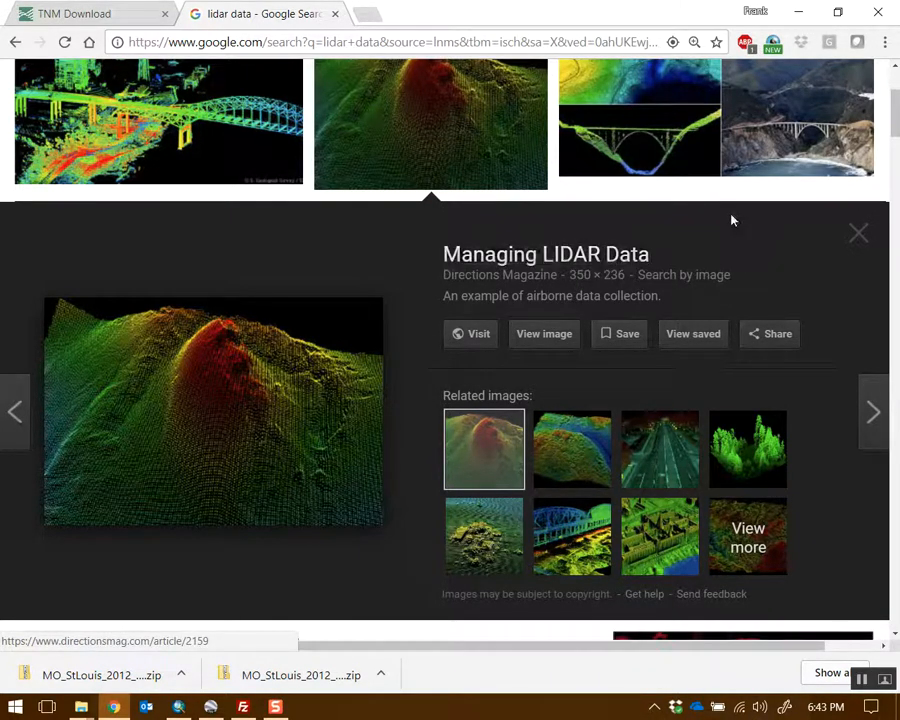
click(687, 157)
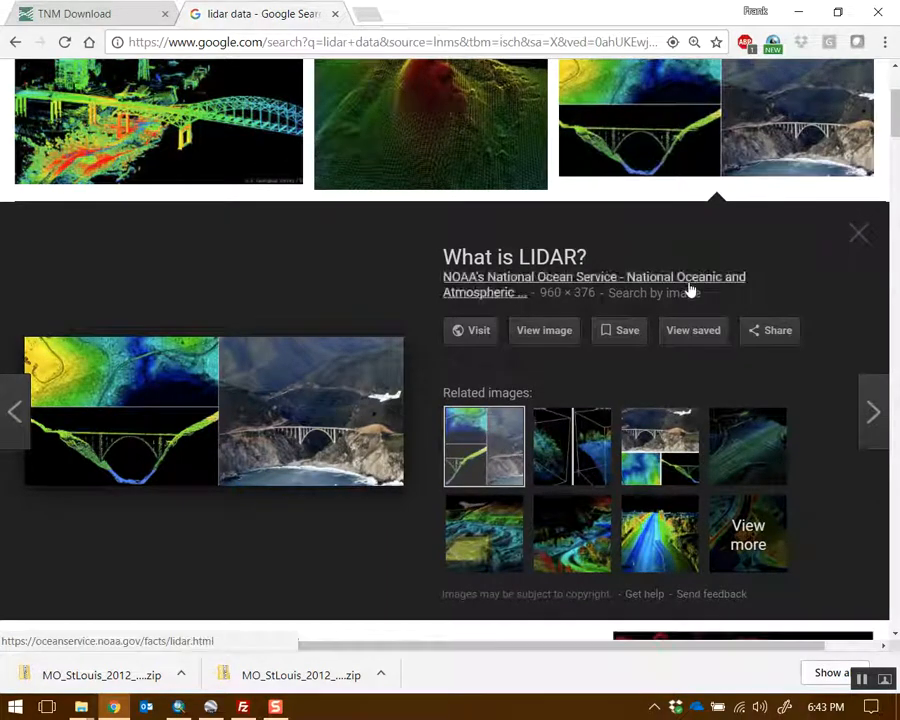
scroll(690, 290, up, 2)
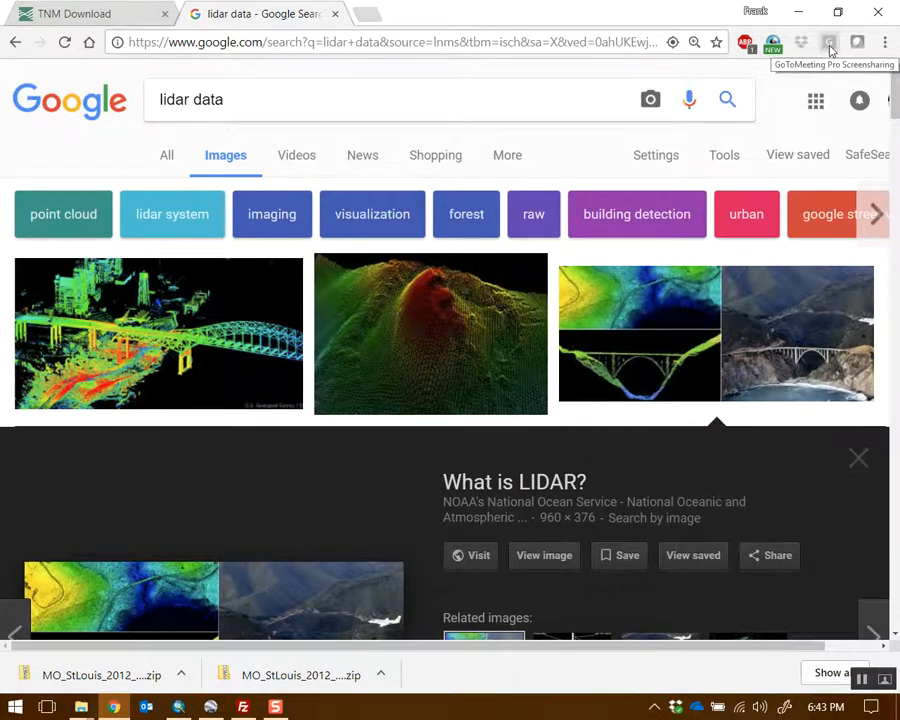
click(798, 14)
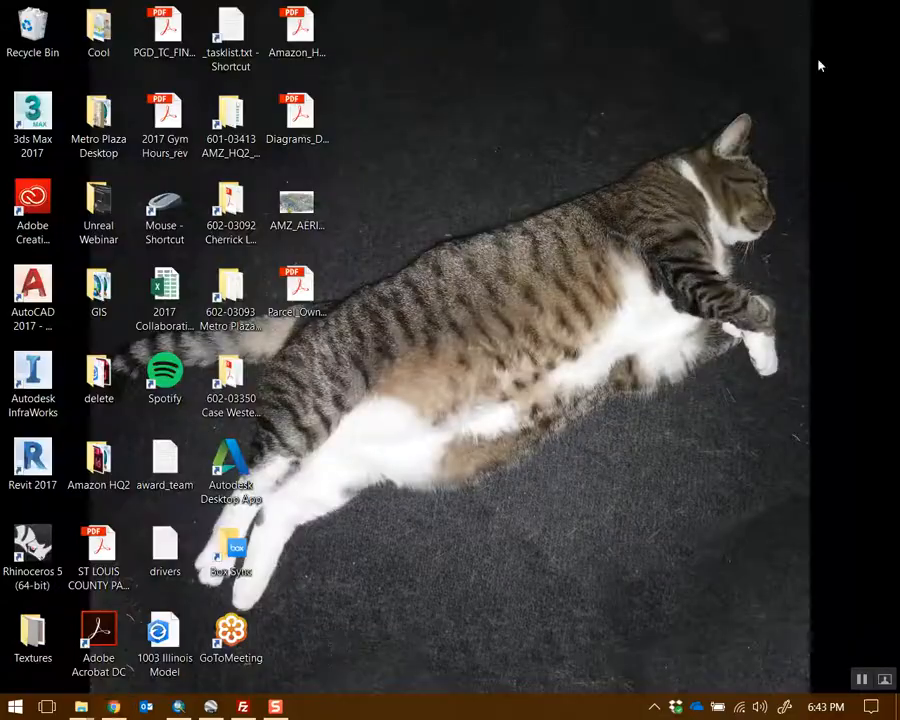
click(113, 707)
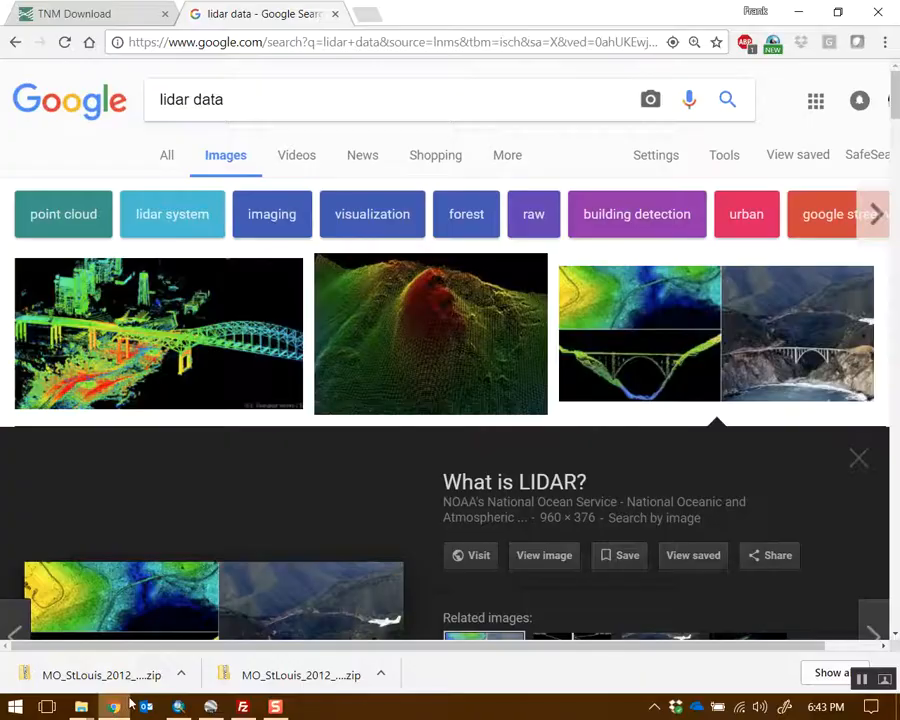
- Switch to the TNM Download page and enable the Elevation Source Data (3DEP) dataset with Lidar Point Cloud (LPC) as the product
click(112, 17)
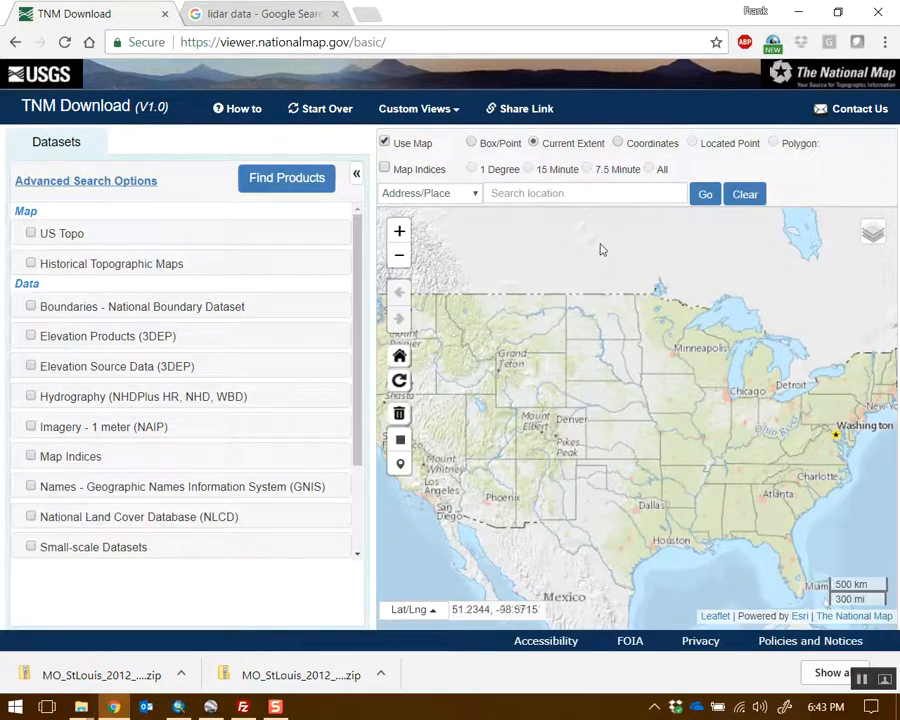
click(32, 368)
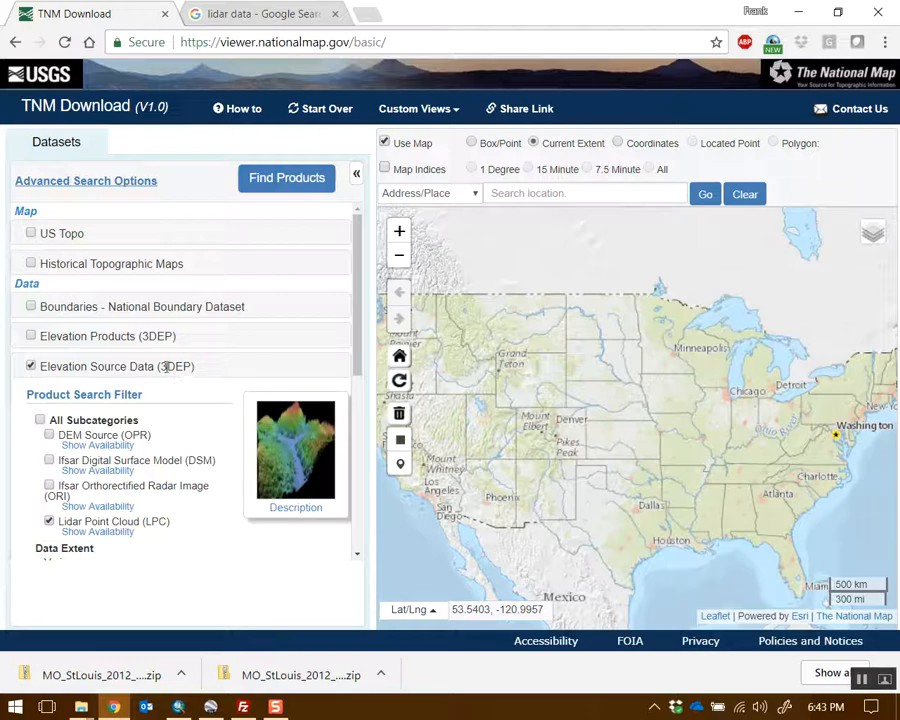
scroll(168, 368, down, 1)
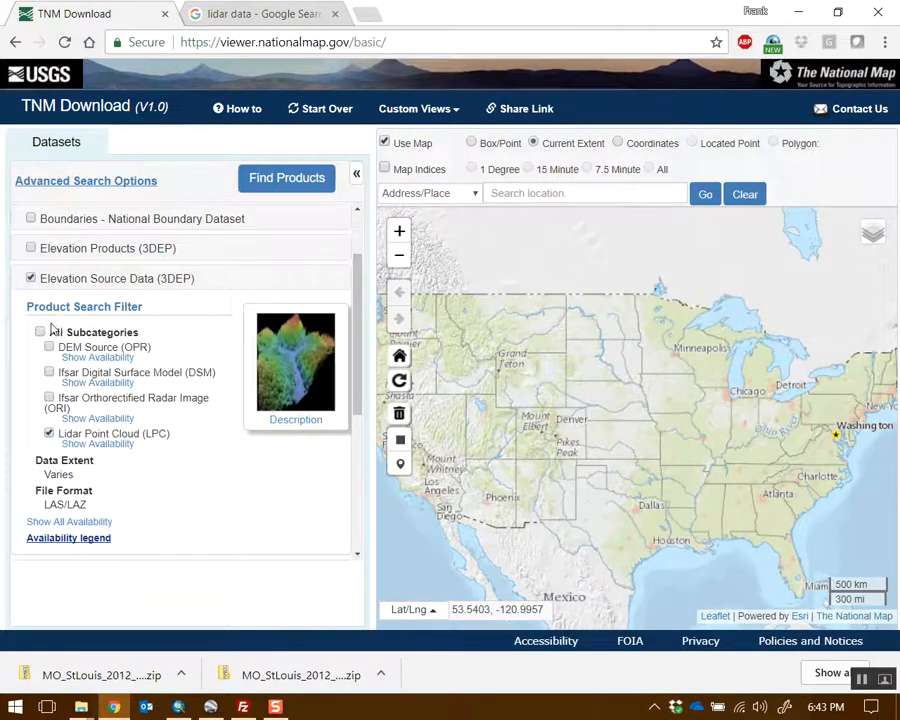
drag(148, 433, 98, 433)
click(120, 432)
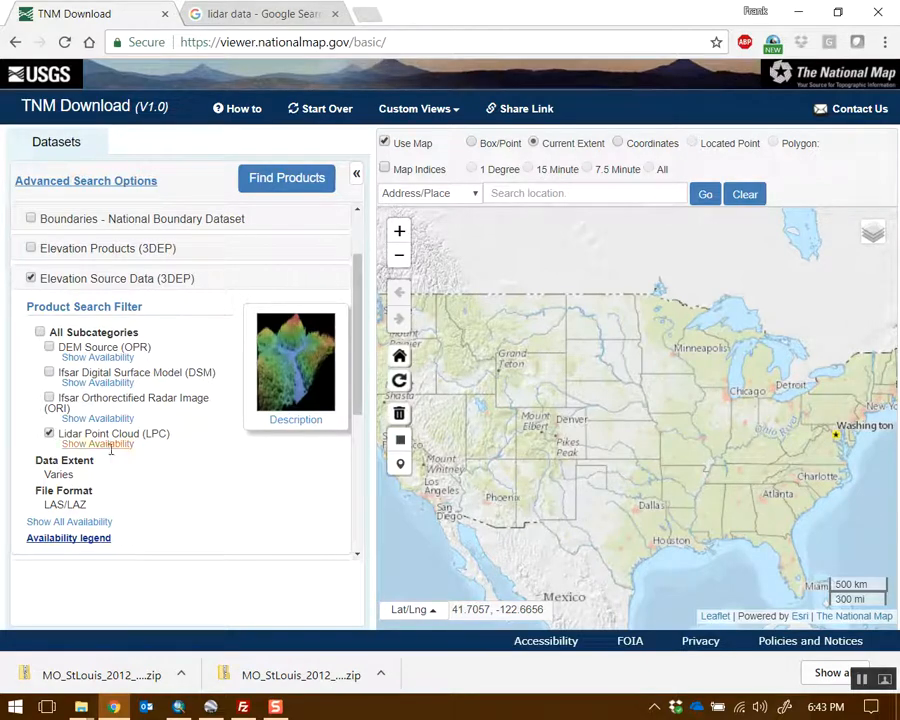
- Show the Lidar Point Cloud availability, examine the coverage across the eastern US and around St. Louis, and hide the overlay
click(110, 445)
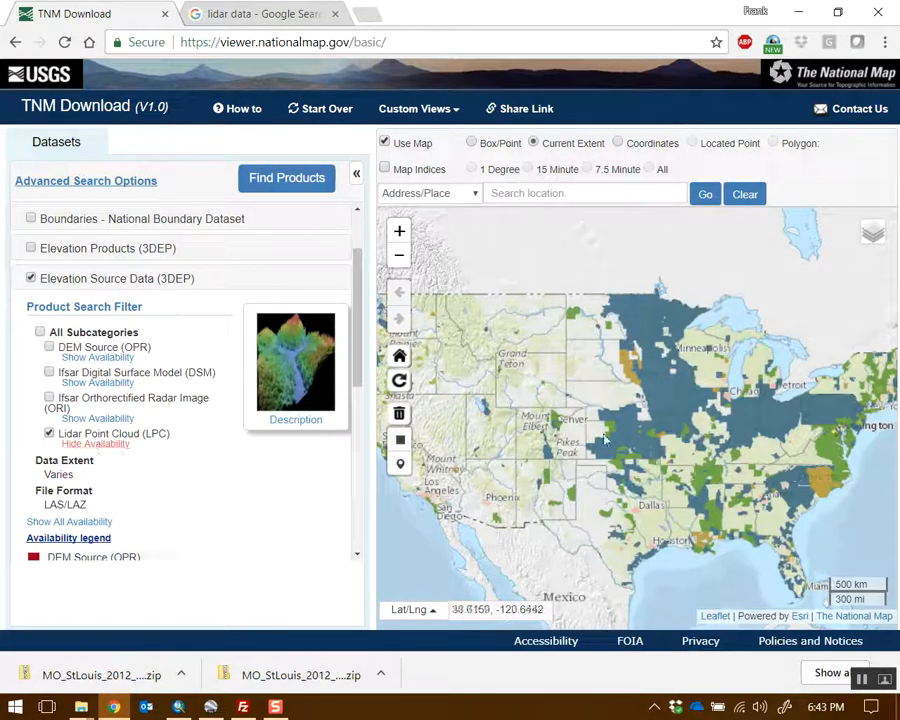
drag(574, 398, 552, 388)
drag(780, 410, 695, 412)
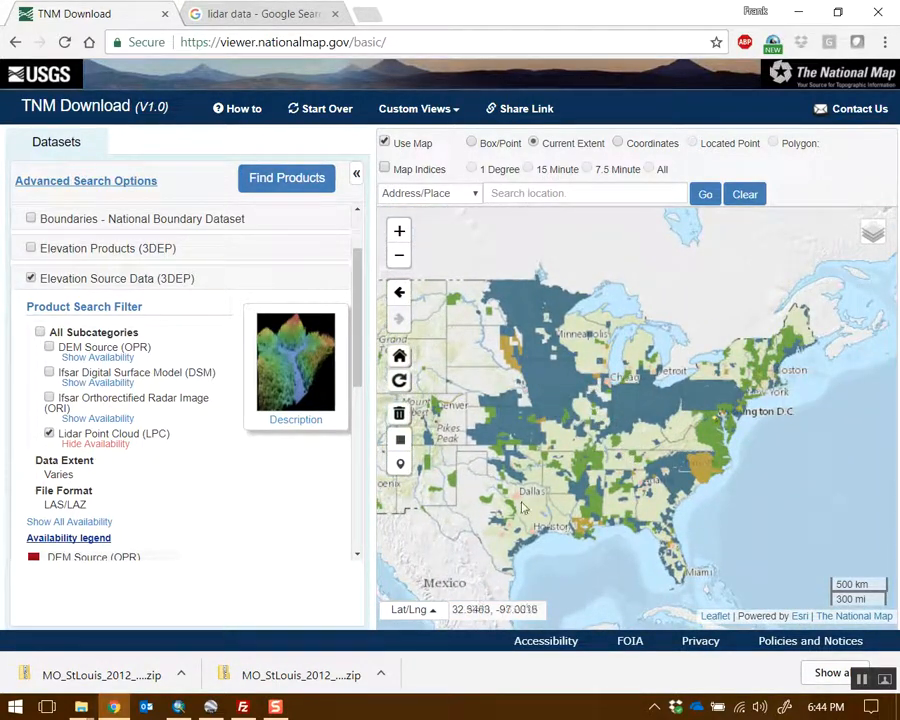
scroll(594, 437, up, 3)
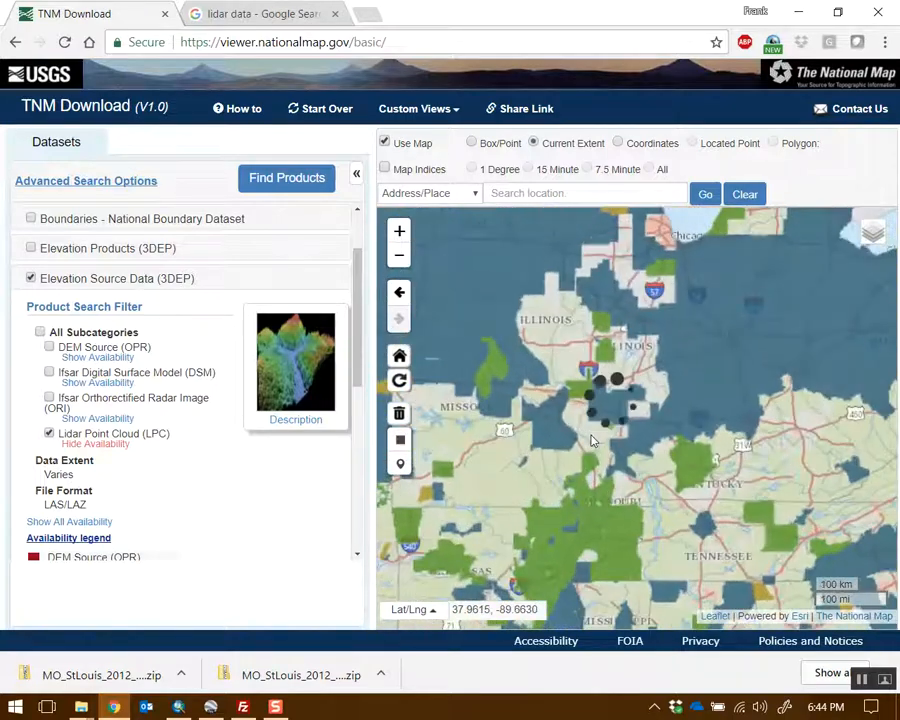
scroll(578, 432, up, 1)
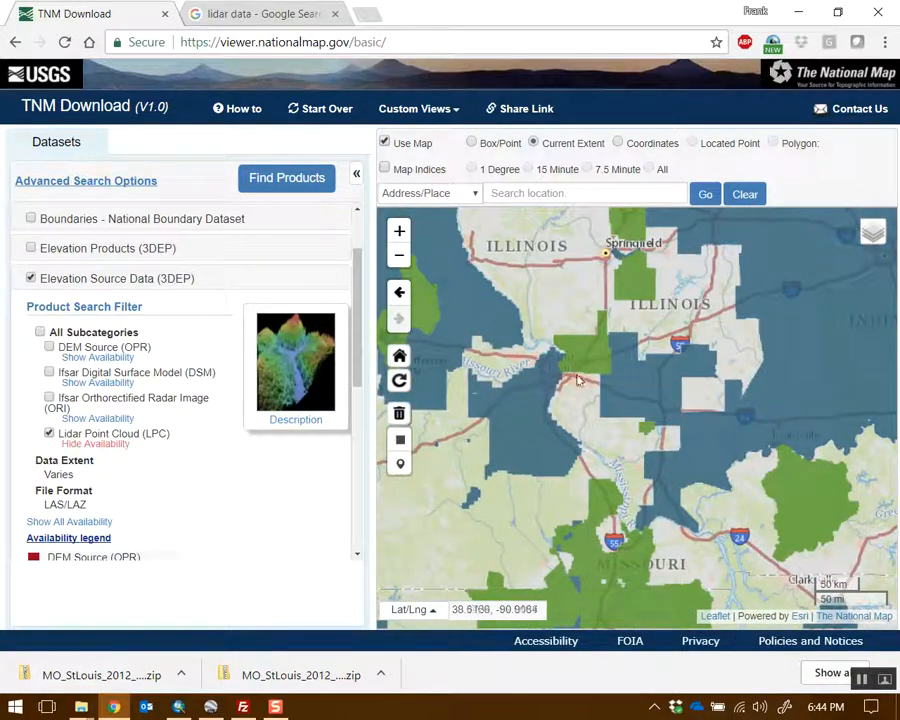
drag(563, 422, 634, 465)
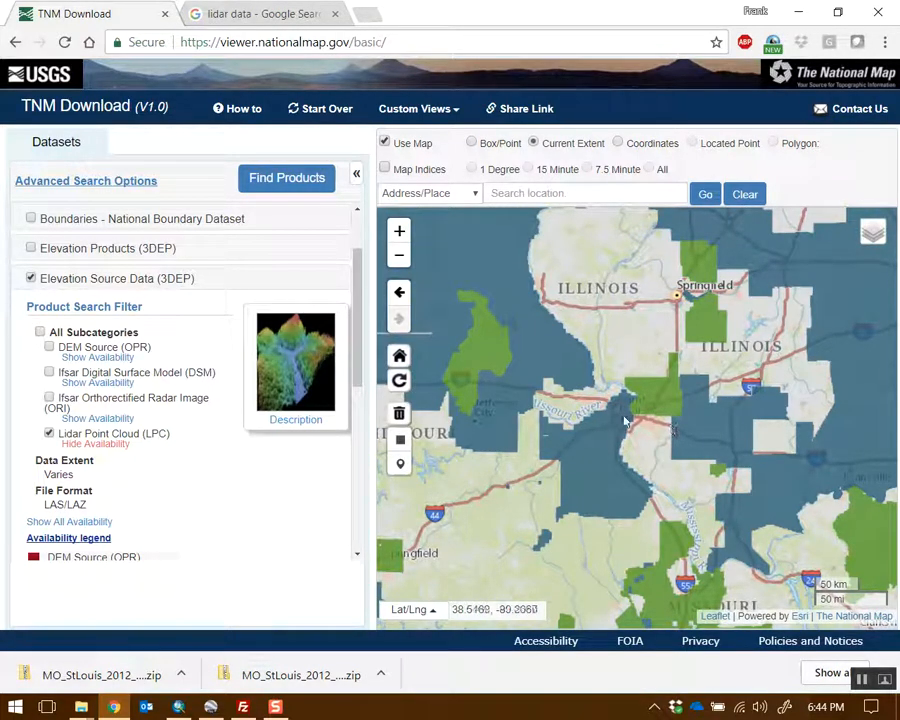
scroll(625, 422, up, 1)
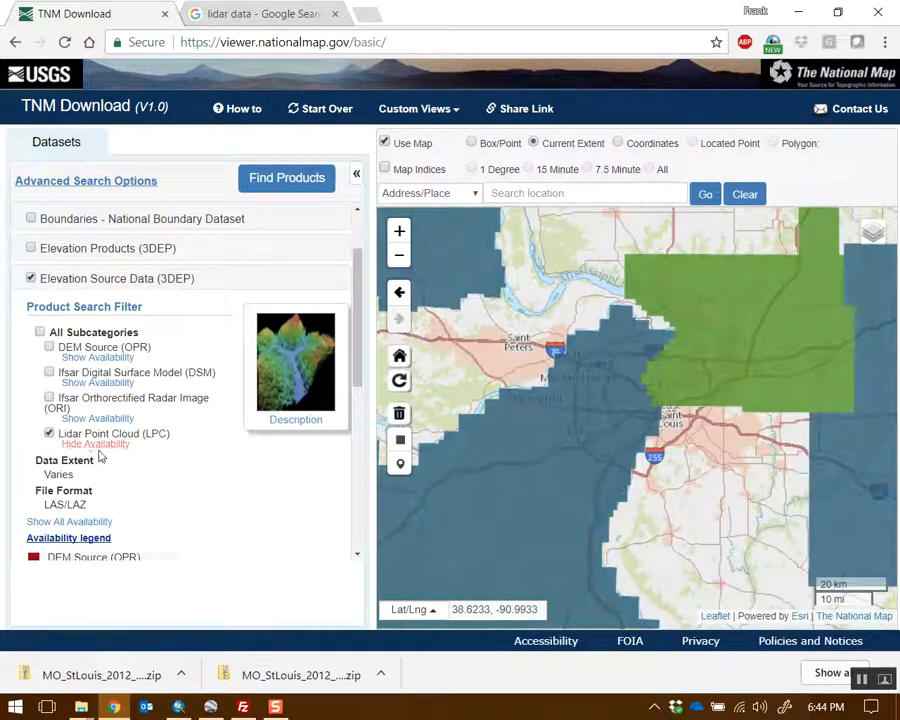
click(96, 444)
- Draw a search box enclosing the park between Forest Park Pkwy and Oakland Ave in St. Louis and find its lidar products
scroll(683, 408, up, 3)
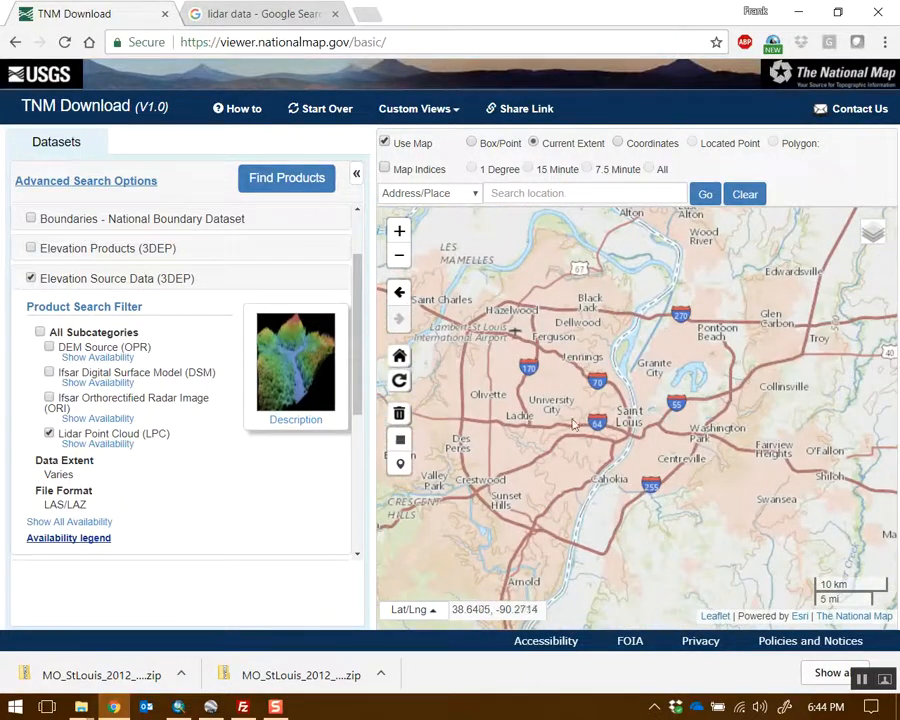
drag(663, 481, 706, 429)
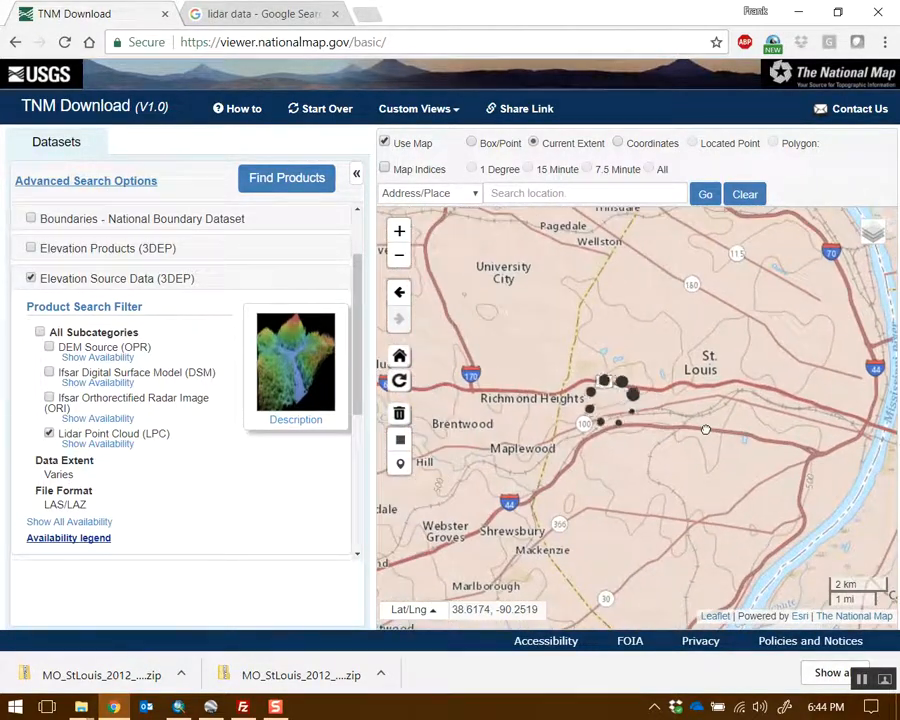
scroll(680, 386, up, 1)
drag(650, 382, 727, 427)
scroll(727, 427, up, 1)
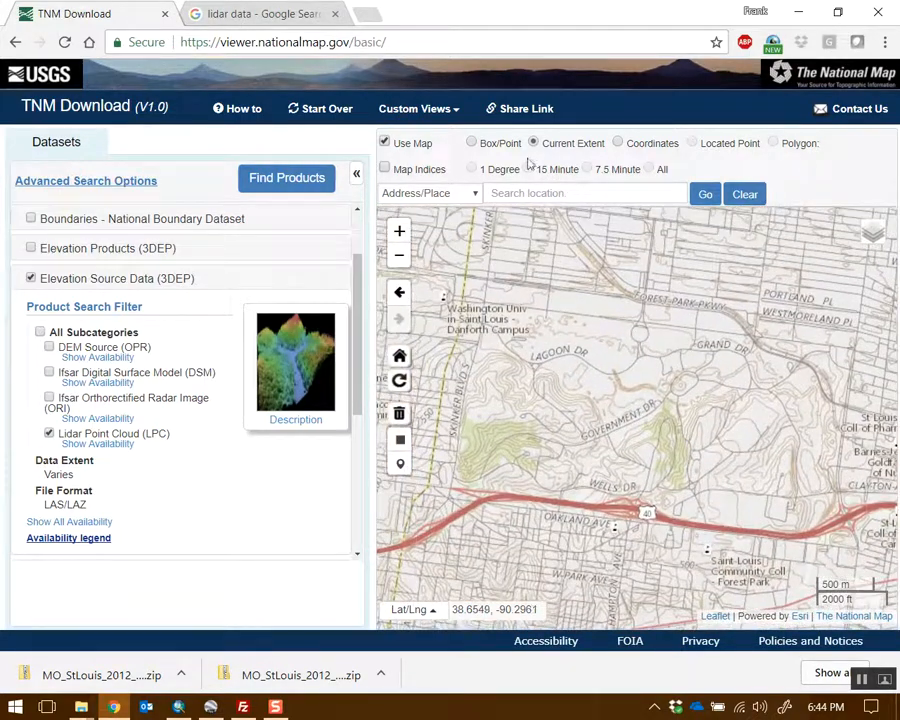
click(474, 143)
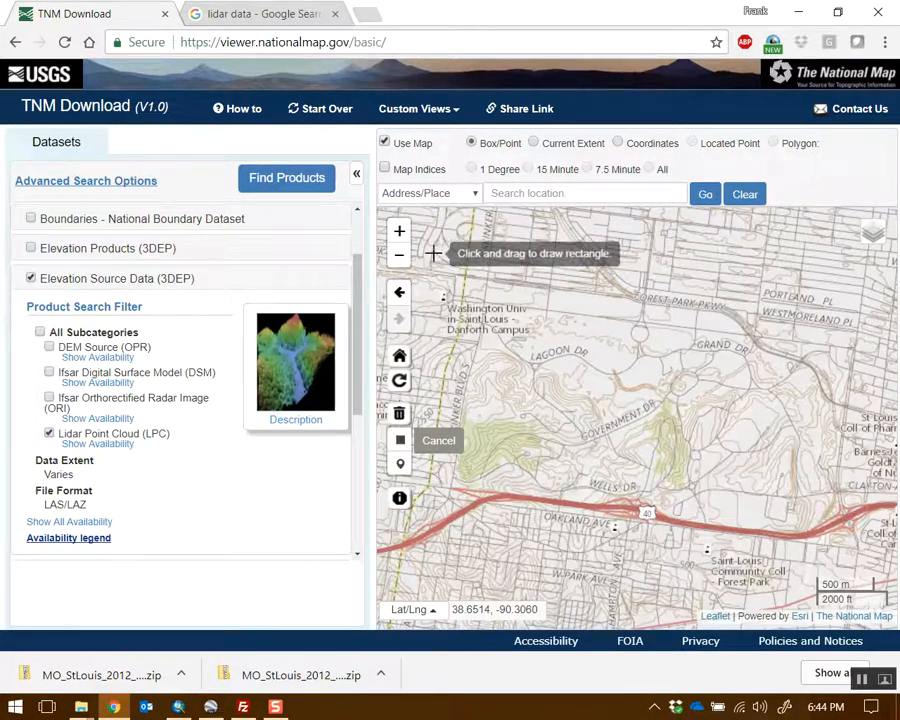
mouse_move(428, 254)
mouse_down()
mouse_move(762, 512)
mouse_move(878, 562)
mouse_up()
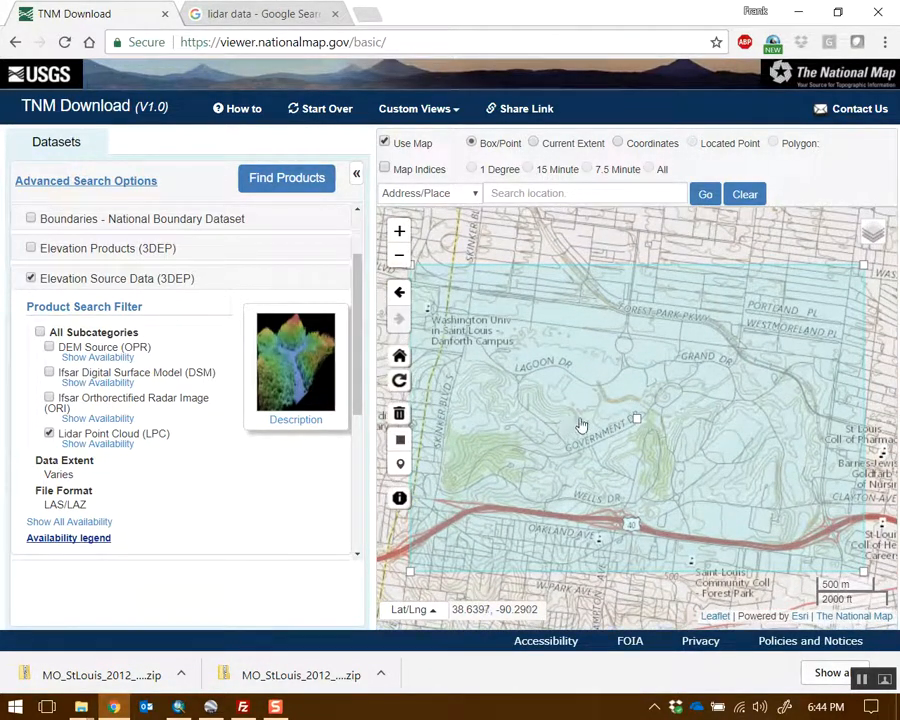
click(288, 180)
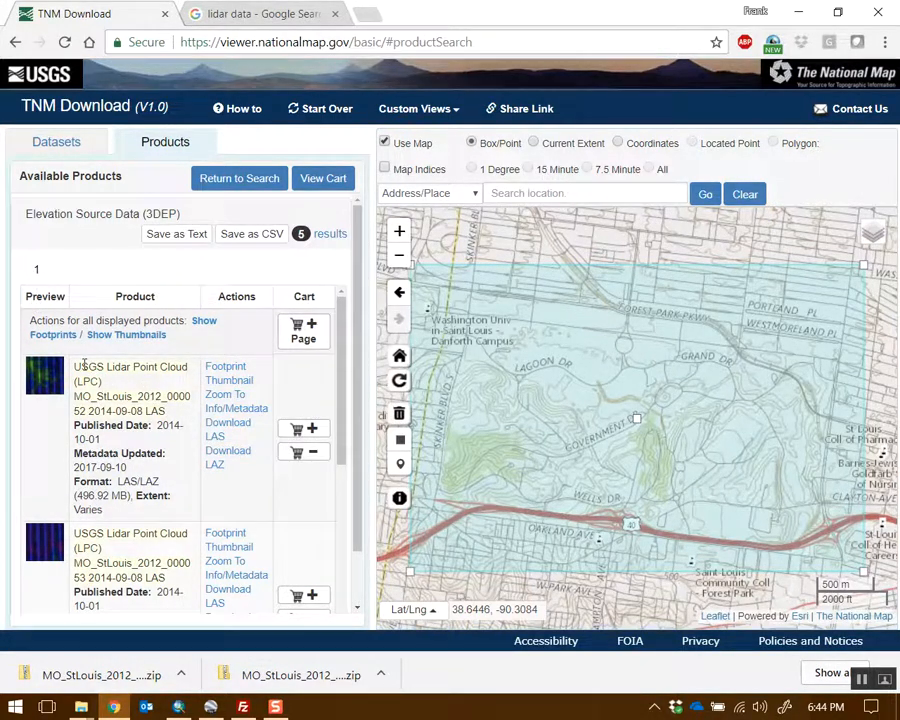
- Compare the first USGS Lidar Point Cloud product with the MO_StLouis_2012 files in the LAS folder of Week 7
drag(76, 367, 188, 367)
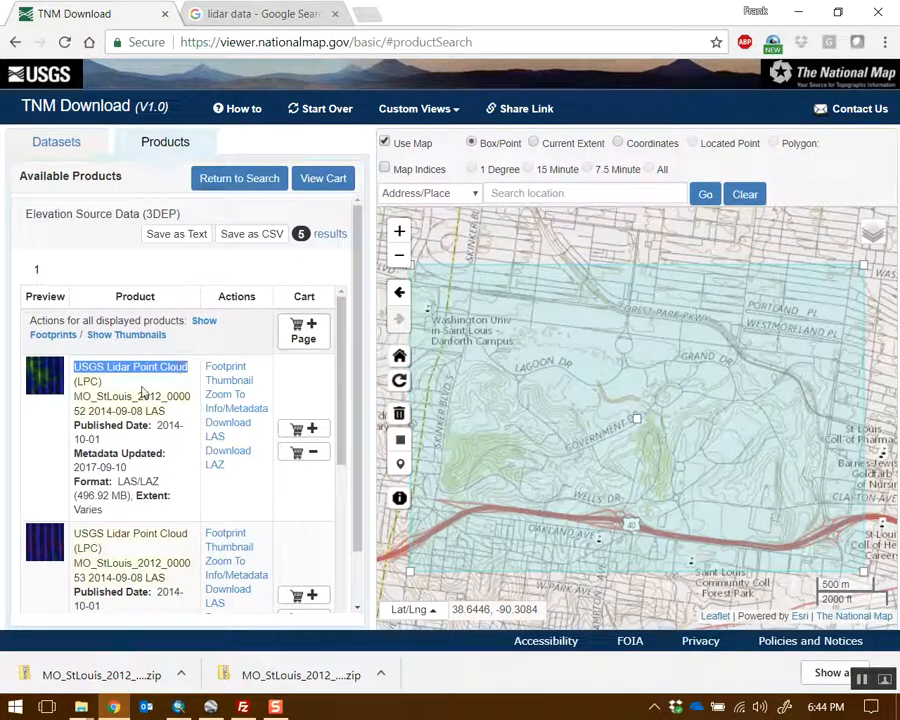
click(81, 707)
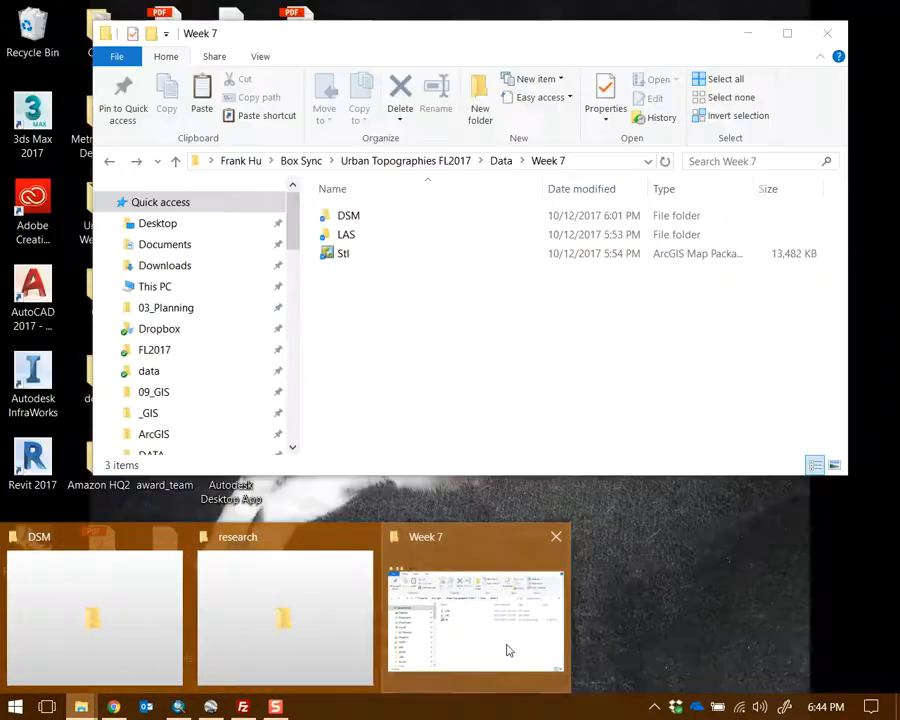
click(508, 646)
double_click(380, 236)
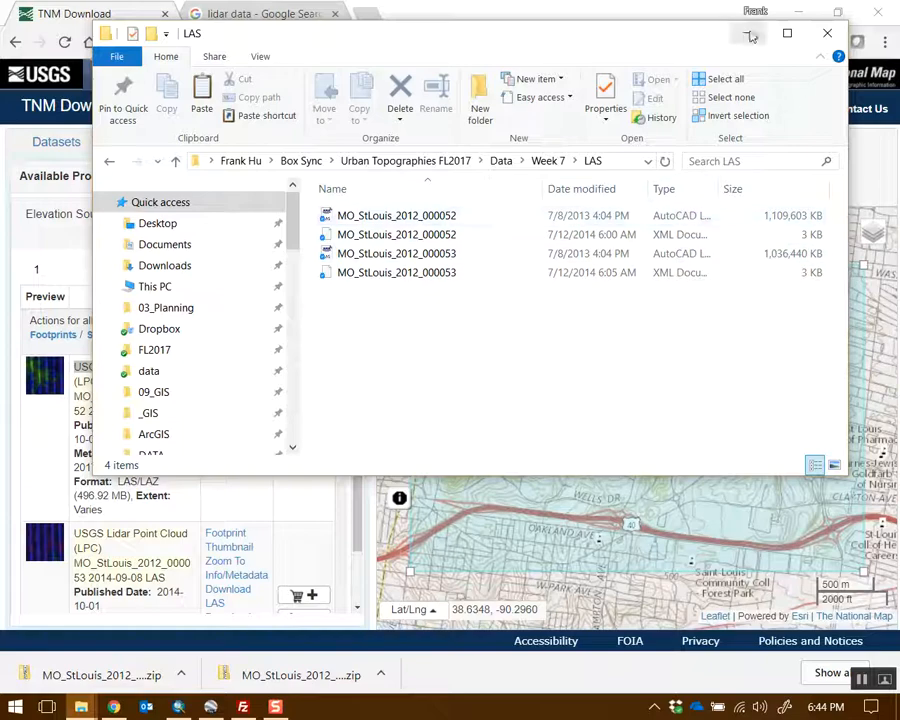
click(750, 34)
click(168, 389)
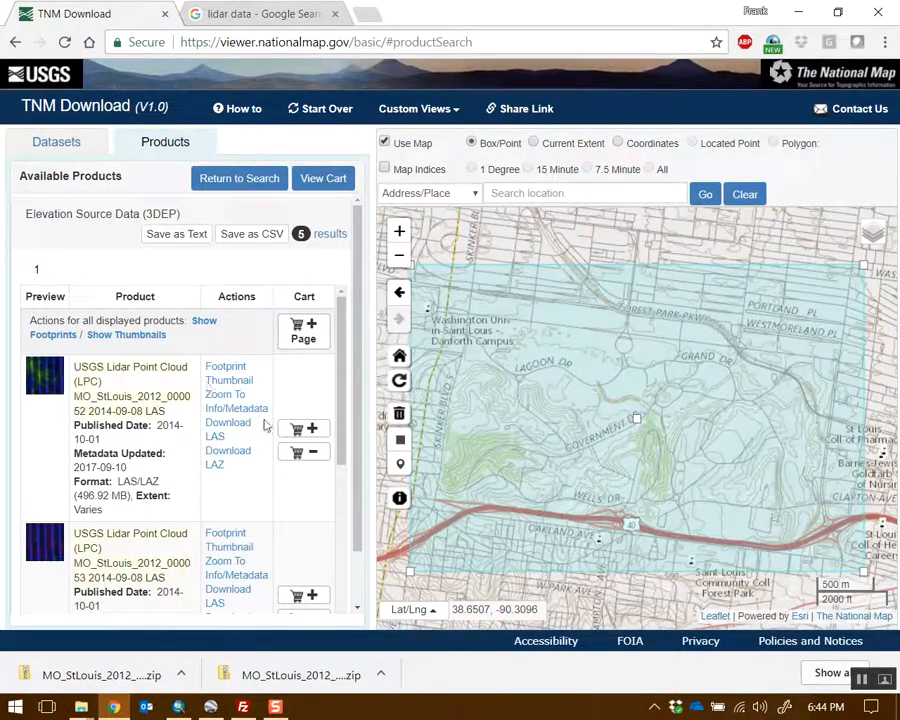
- Add the USGS Lidar Point Cloud products MO_StLouis_2012_000052 and MO_StLouis_2012_000053 to the cart
drag(96, 367, 167, 405)
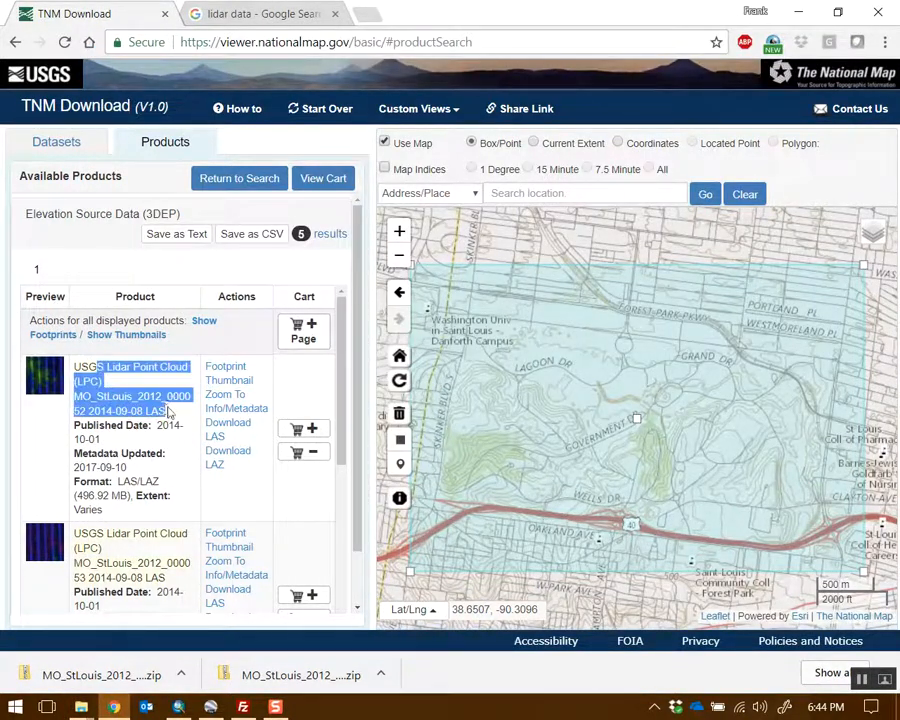
scroll(140, 414, down, 1)
click(98, 433)
drag(98, 433, 160, 488)
click(136, 396)
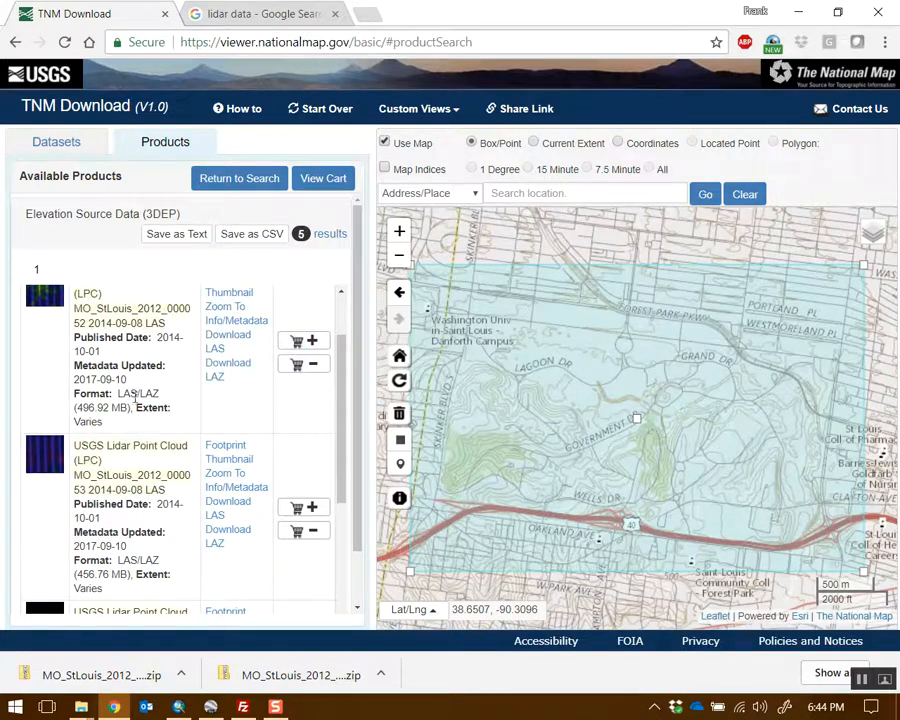
scroll(138, 398, up, 1)
click(303, 428)
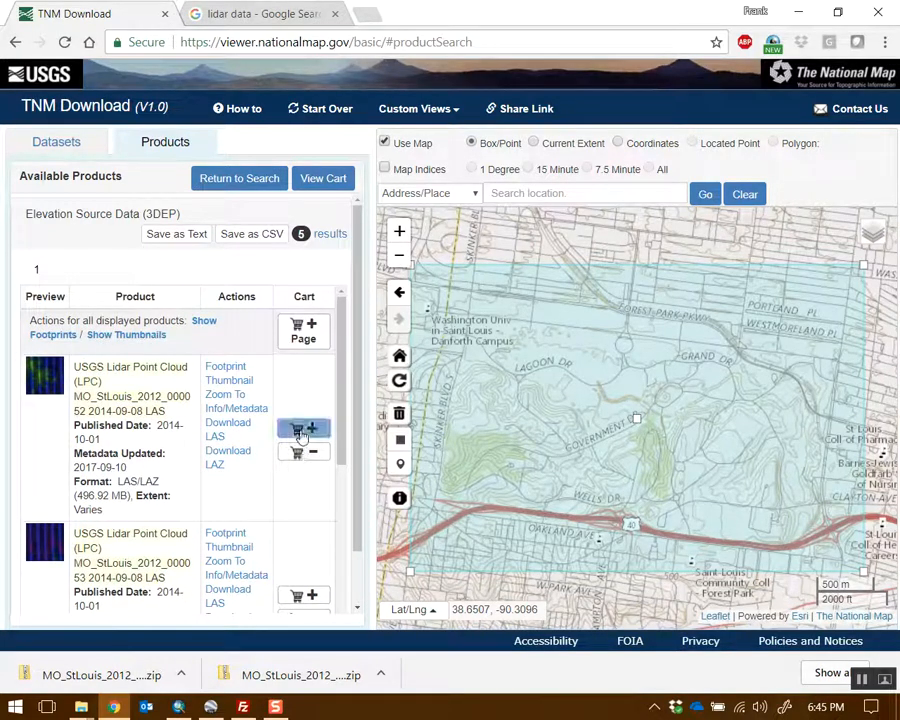
scroll(290, 450, down, 1)
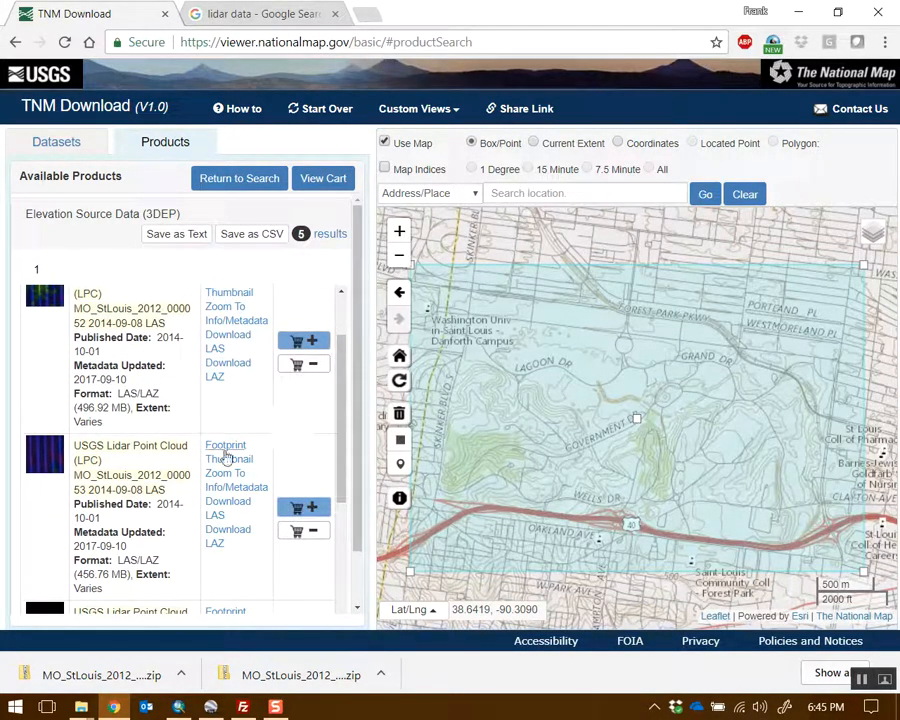
- Overlay the thumbnails of products 000052 and 000053 on the map and examine how they cover the search box
scroll(236, 476, down, 1)
scroll(238, 460, up, 1)
scroll(228, 378, up, 1)
click(237, 387)
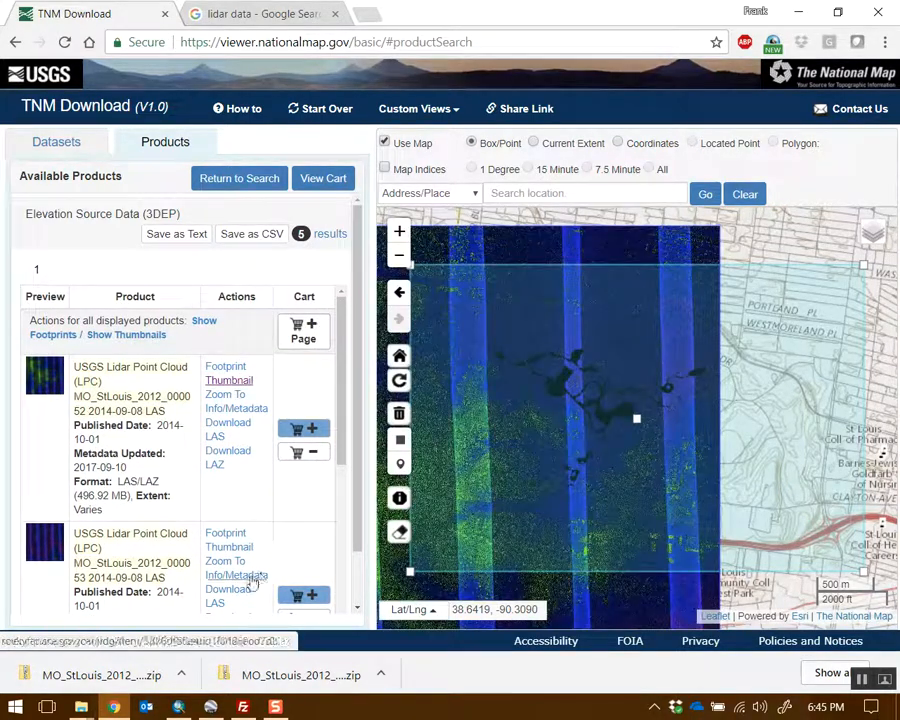
click(227, 546)
scroll(520, 470, down, 1)
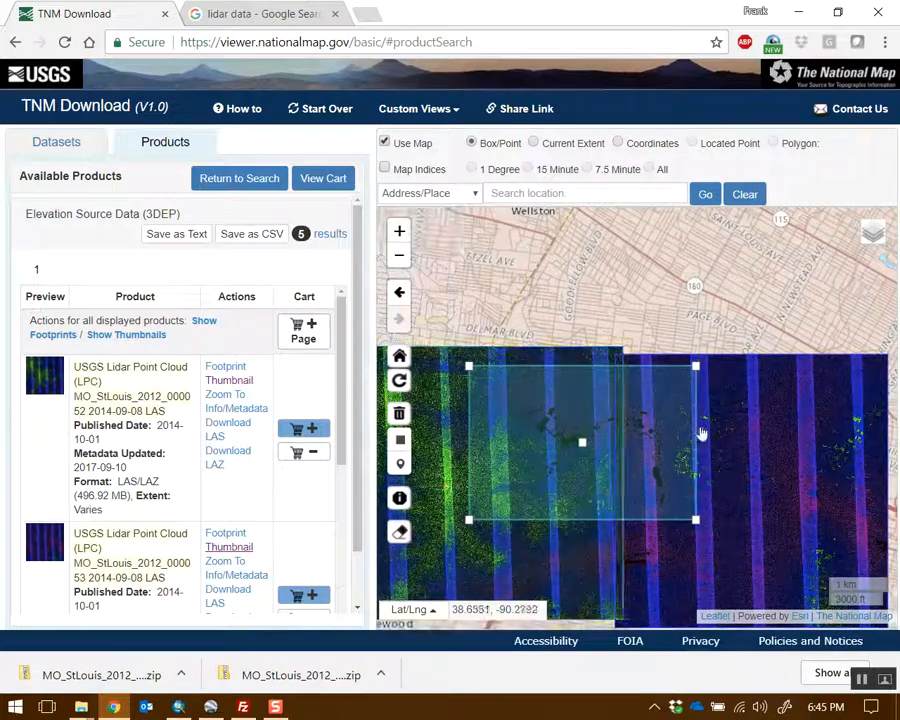
drag(641, 426, 680, 375)
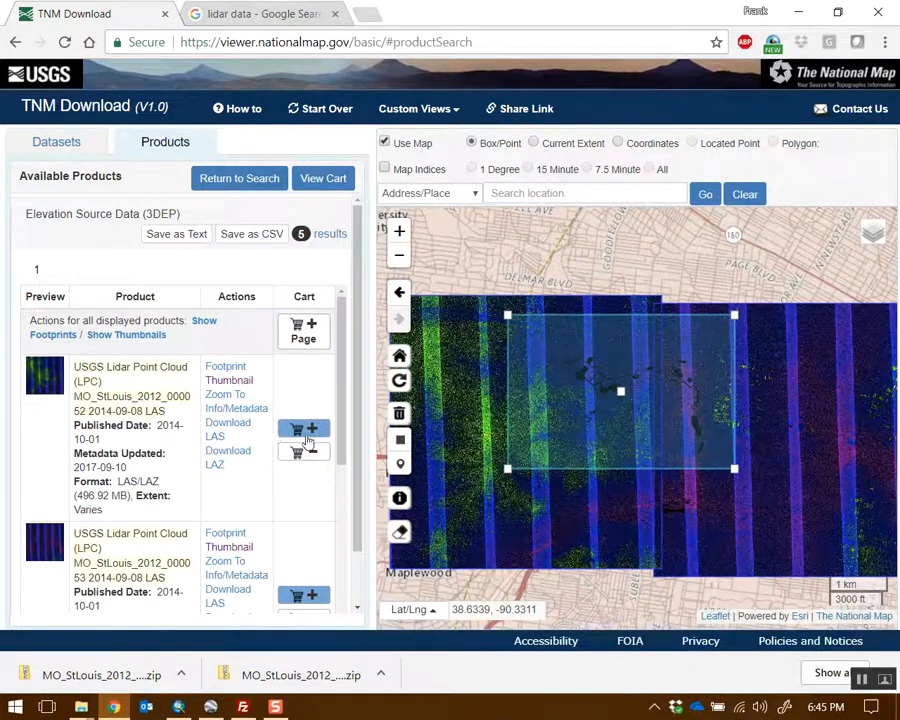
- Hide both product thumbnails from the map and open the cart to review the two lidar products
click(229, 380)
click(232, 547)
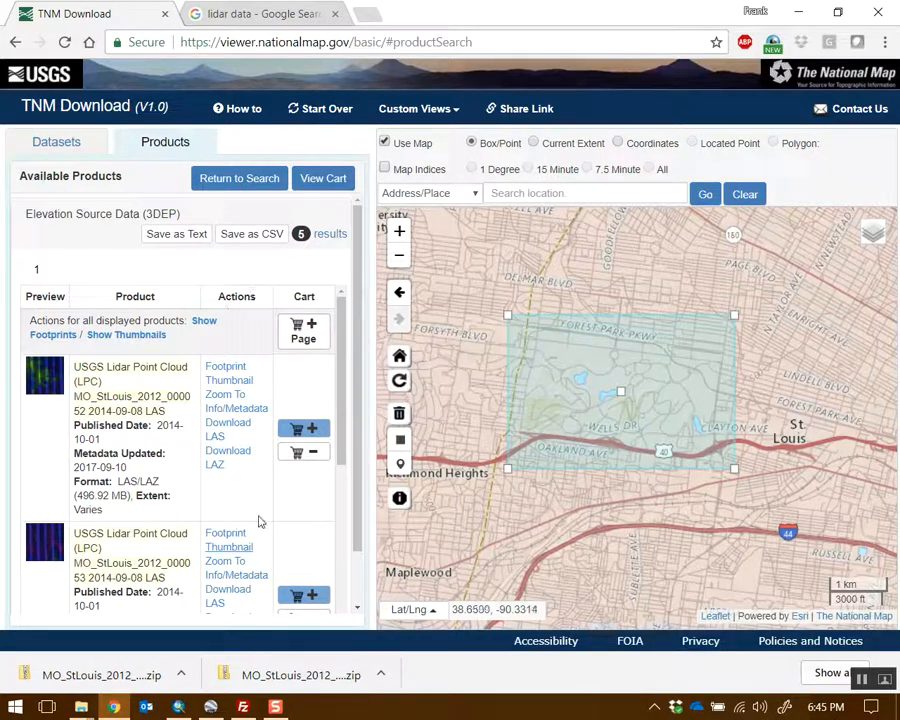
click(326, 188)
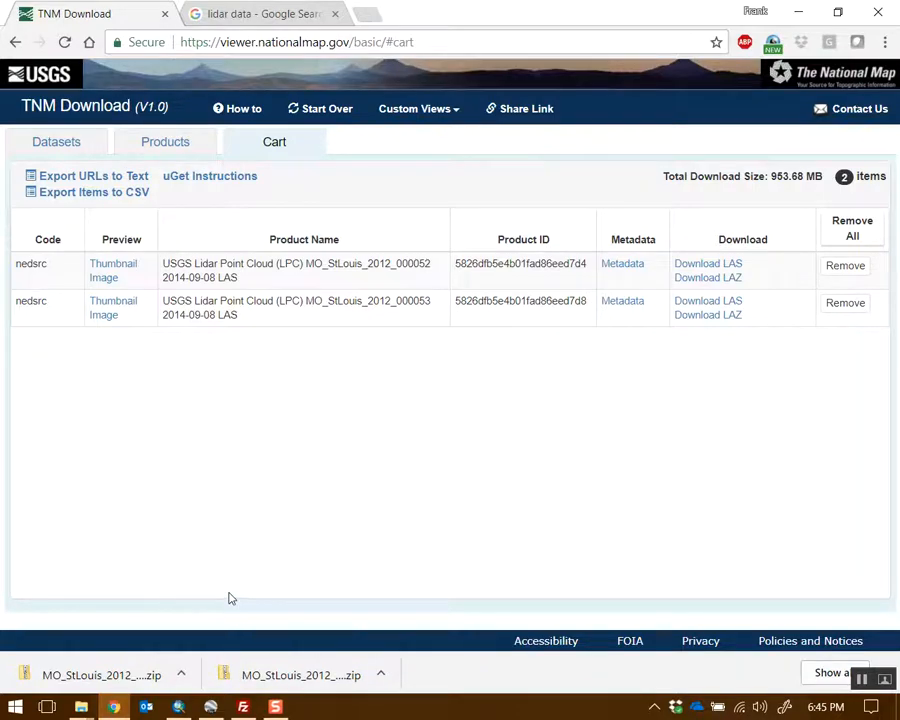
- Switch to the LAS folder and inspect the types and sizes of the MO_StLouis_2012 files
click(798, 12)
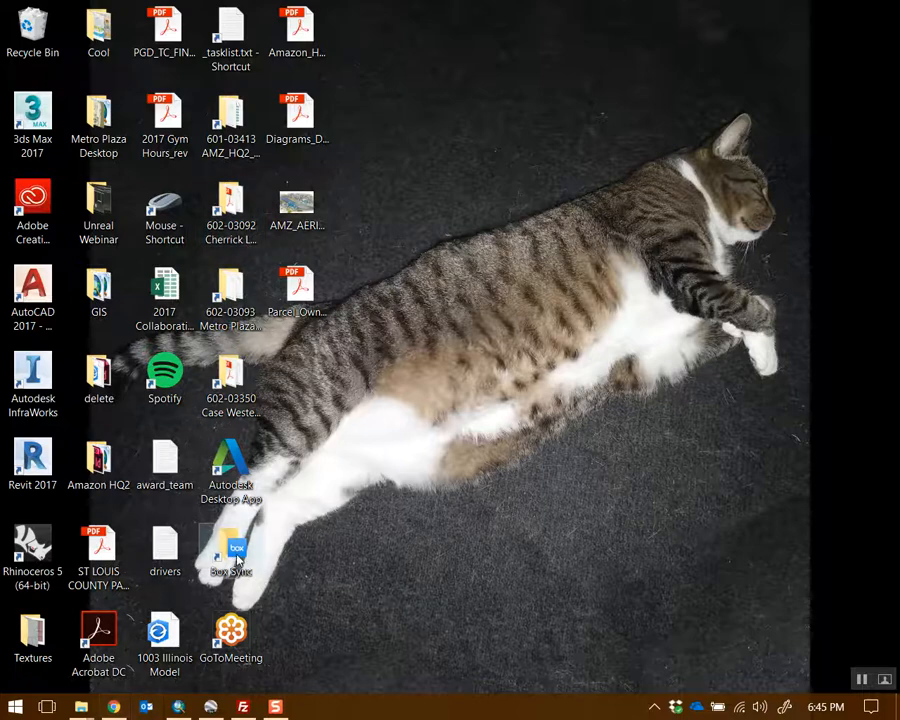
mouse_move(85, 700)
click(434, 637)
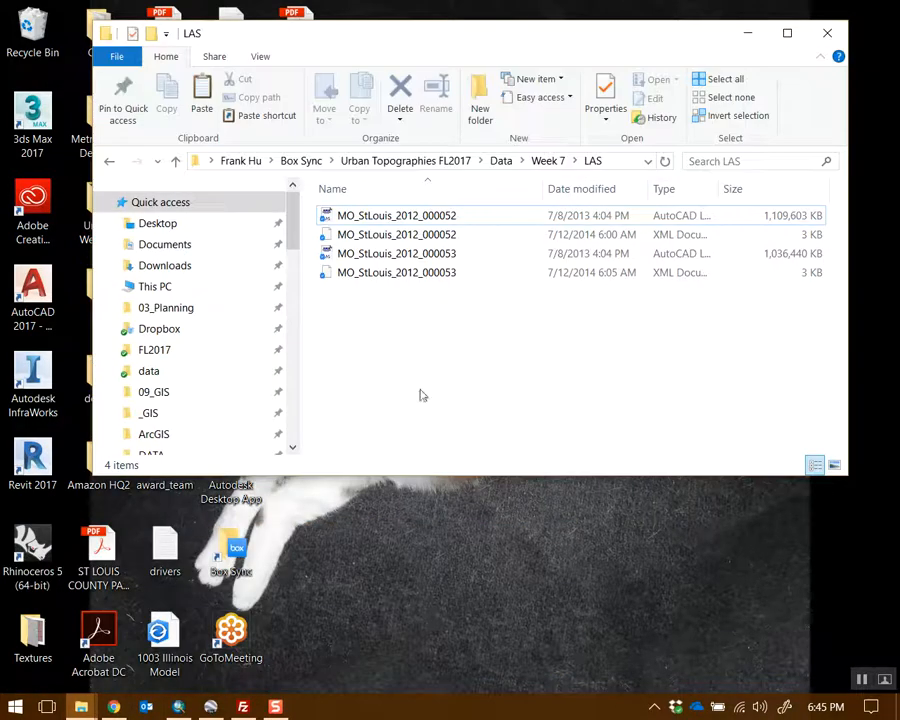
drag(465, 287, 480, 308)
drag(719, 189, 779, 189)
mouse_move(459, 320)
mouse_down()
mouse_move(427, 284)
mouse_move(460, 312)
mouse_up()
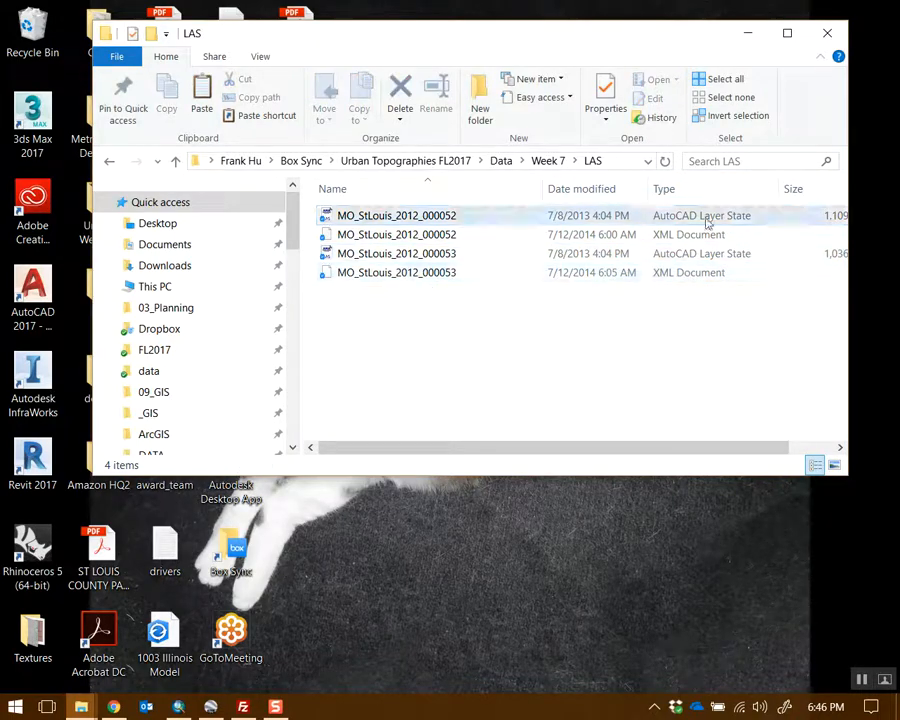
click(748, 34)
- Switch to the Stl map in ArcMap and remove the MO_StLouis_2012_000052 LAS dataset and FP3.tif layers
click(180, 706)
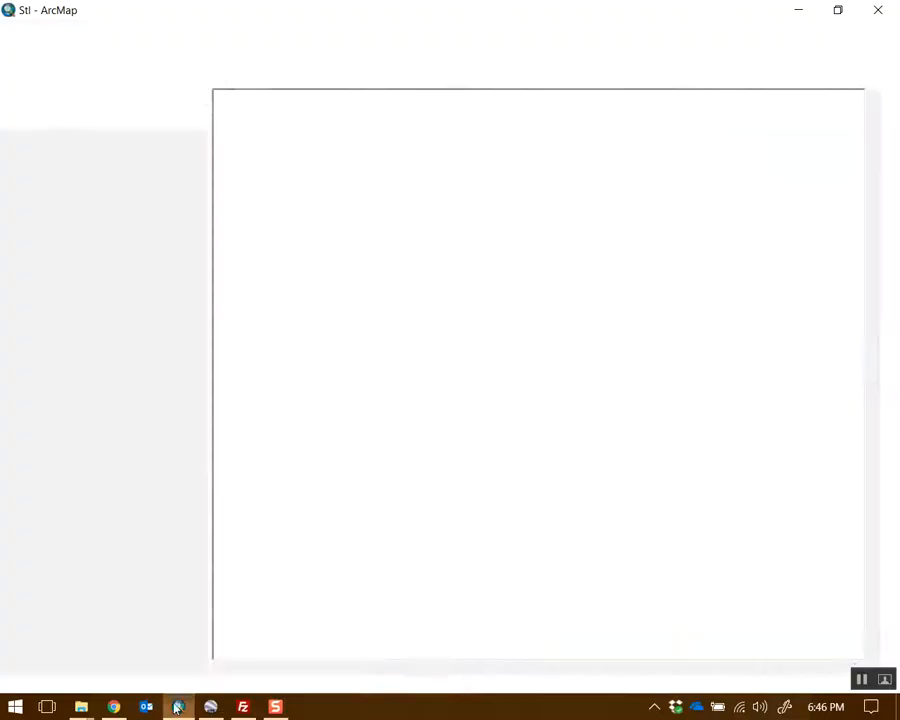
click(115, 186)
shift+click(72, 201)
right_click(72, 204)
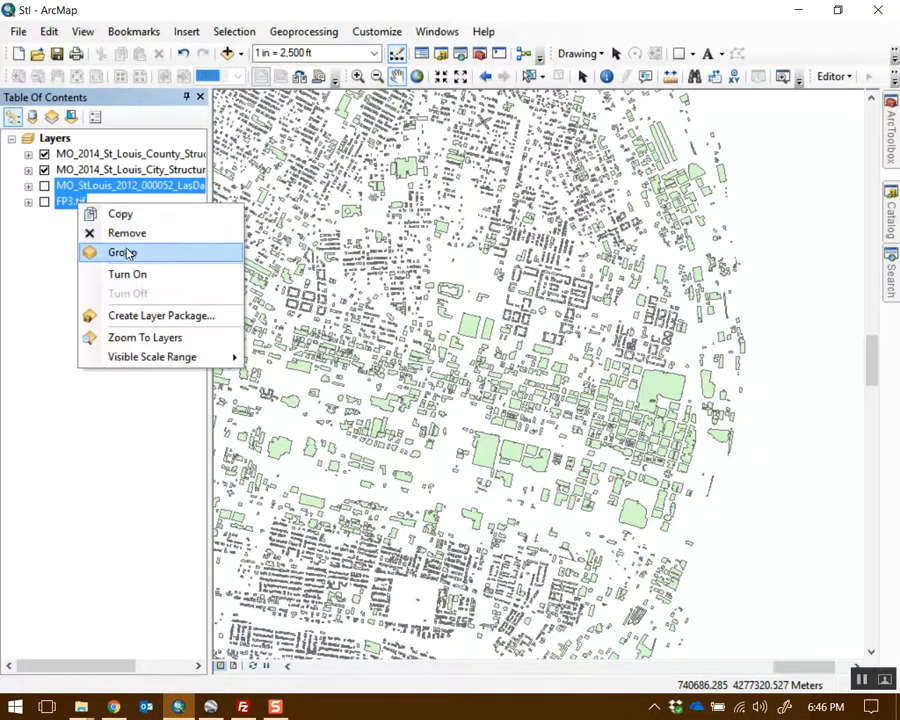
click(90, 232)
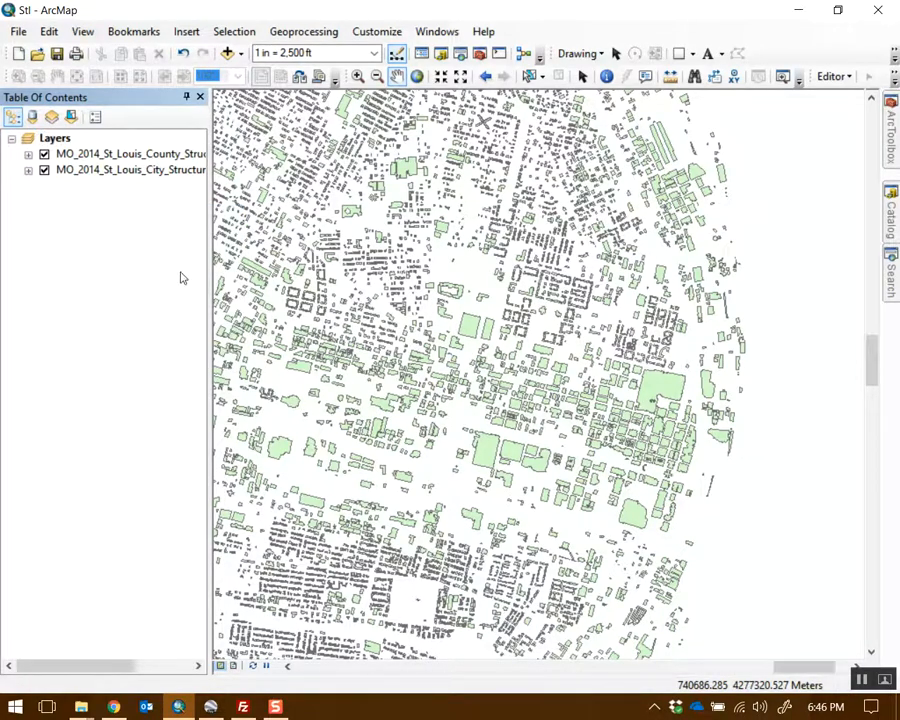
drag(333, 243, 591, 278)
drag(496, 289, 812, 293)
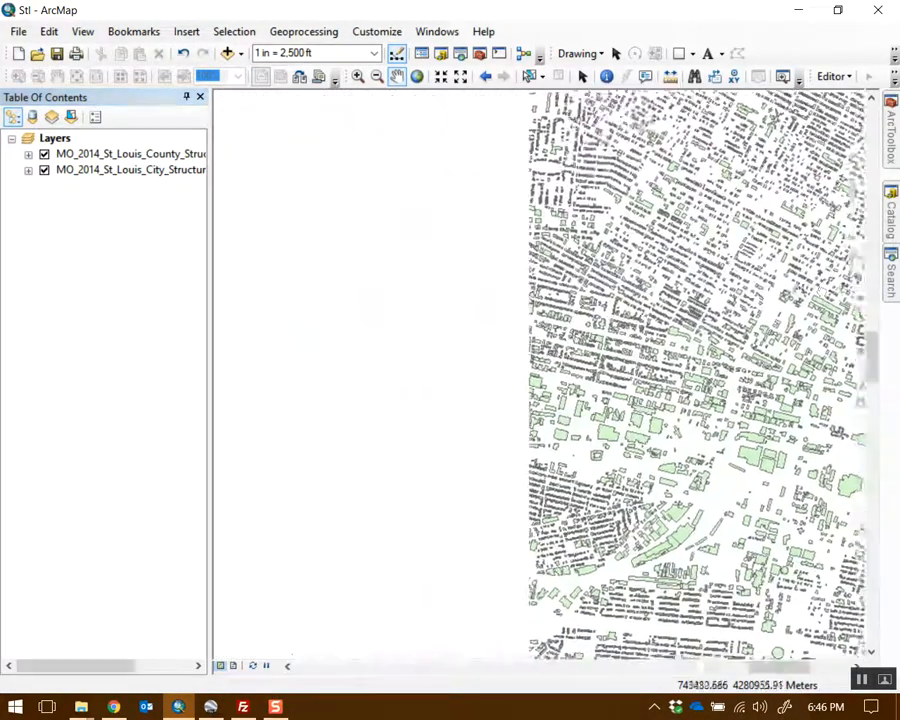
drag(360, 372, 572, 378)
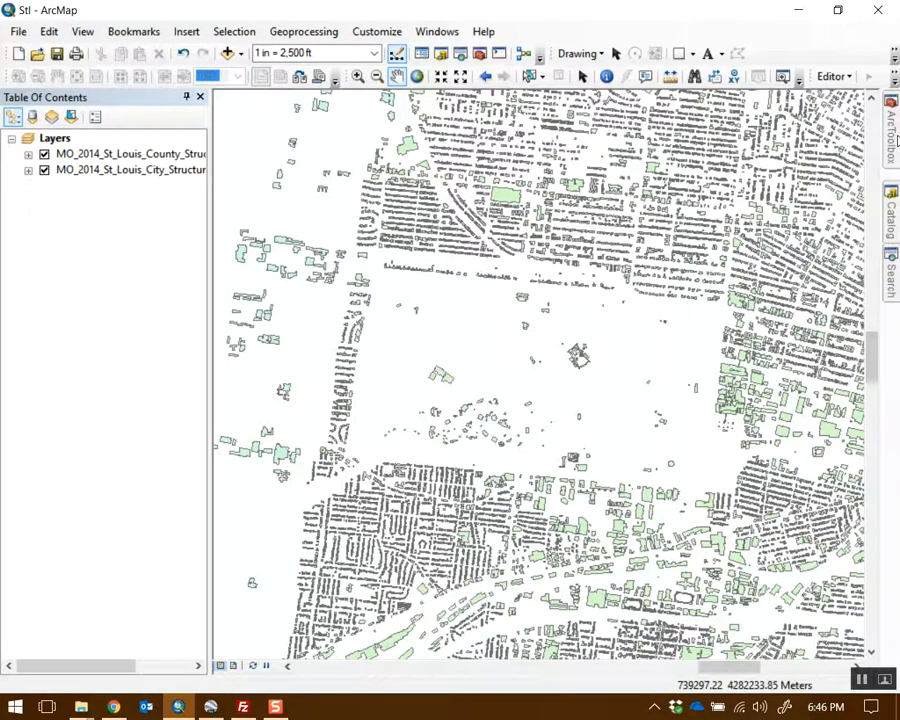
- Look through ArcToolbox for the LAS Dataset toolset under Data Management Tools and list its tools
mouse_move(897, 140)
double_click(690, 479)
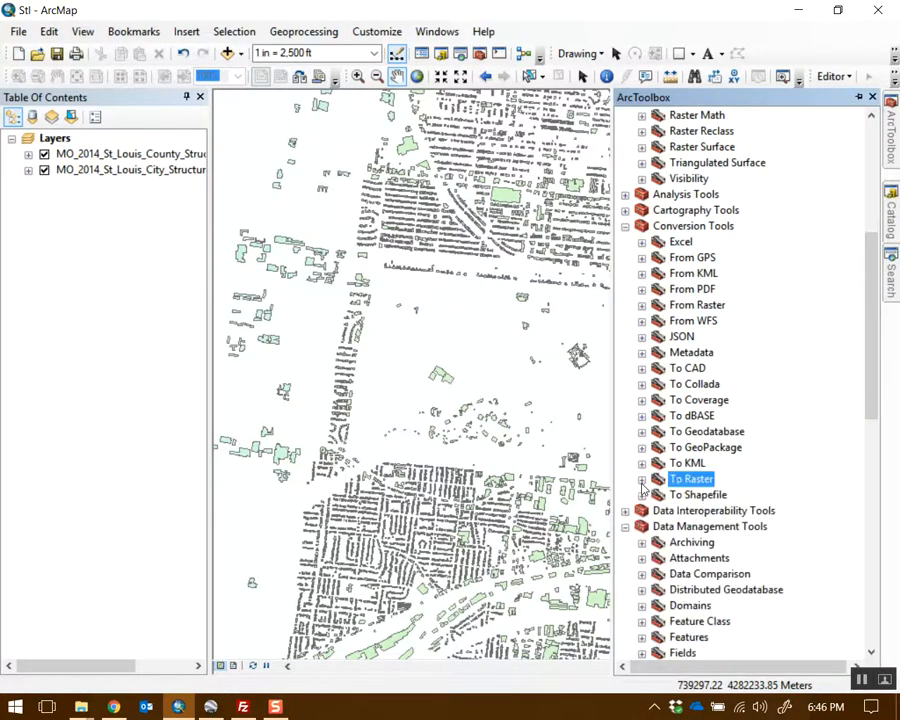
scroll(697, 316, up, 7)
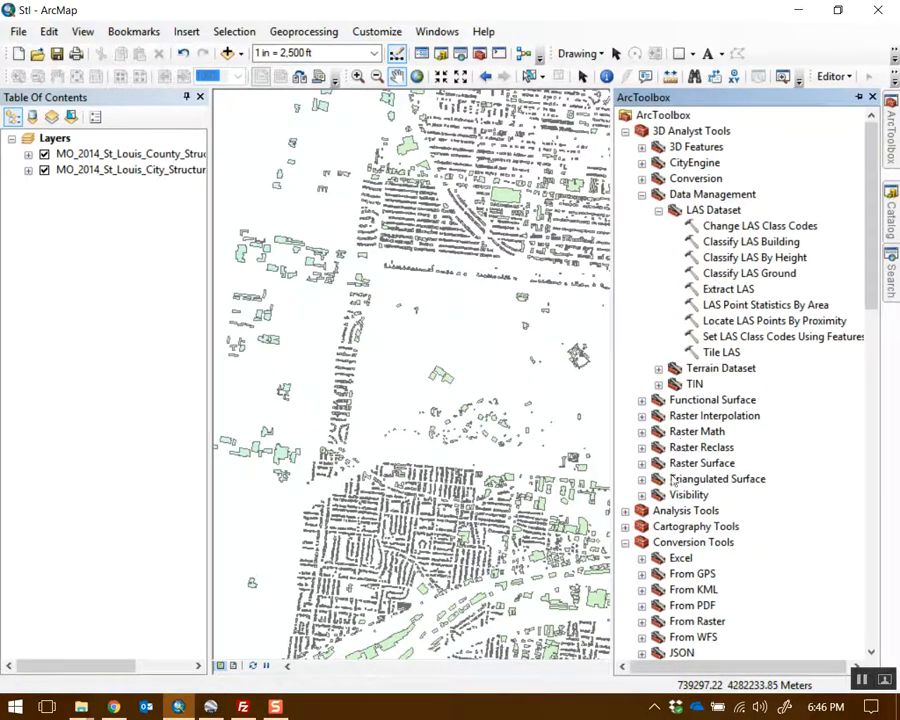
scroll(674, 481, down, 6)
scroll(665, 296, up, 6)
scroll(648, 455, down, 3)
scroll(640, 400, down, 9)
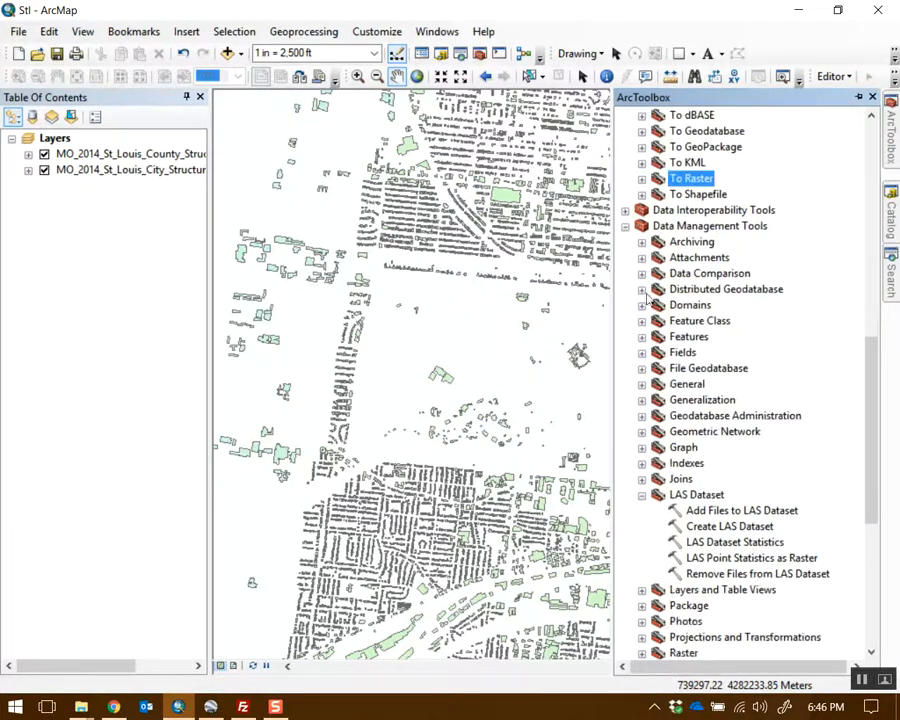
click(697, 226)
scroll(700, 232, down, 1)
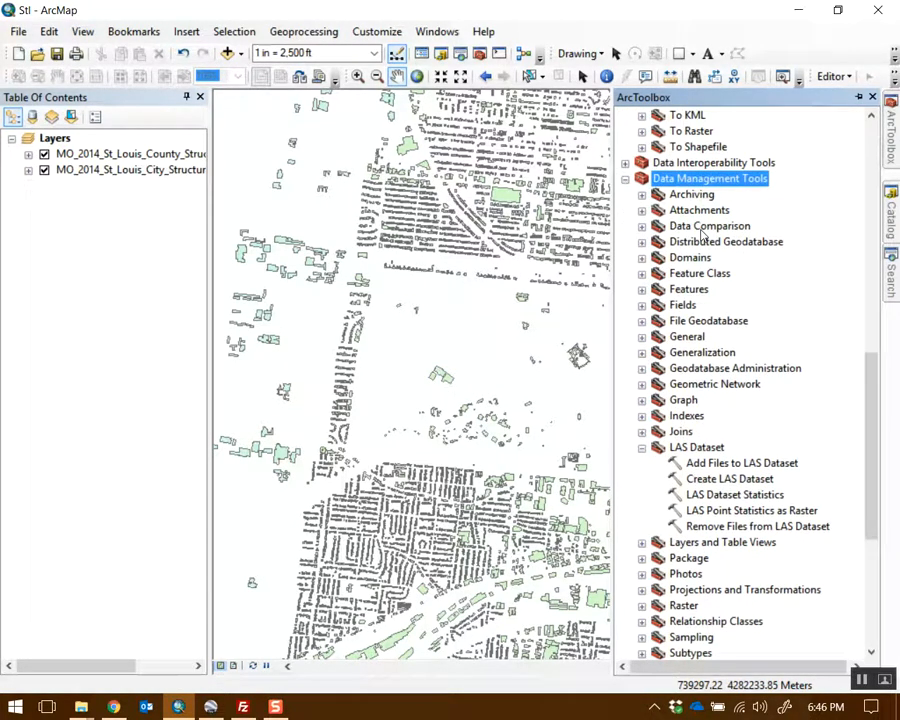
click(641, 447)
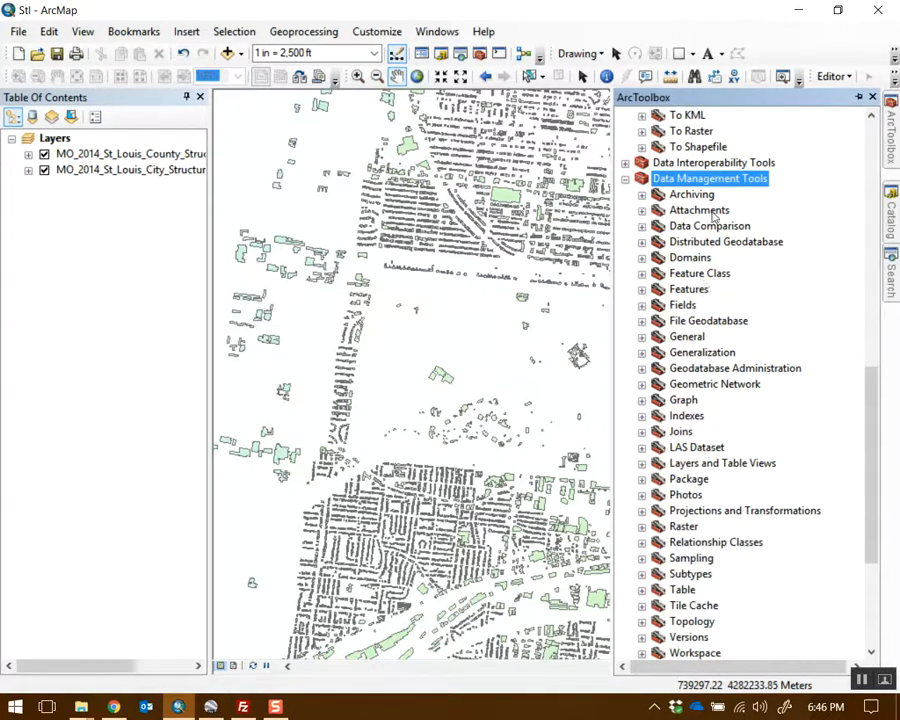
click(697, 448)
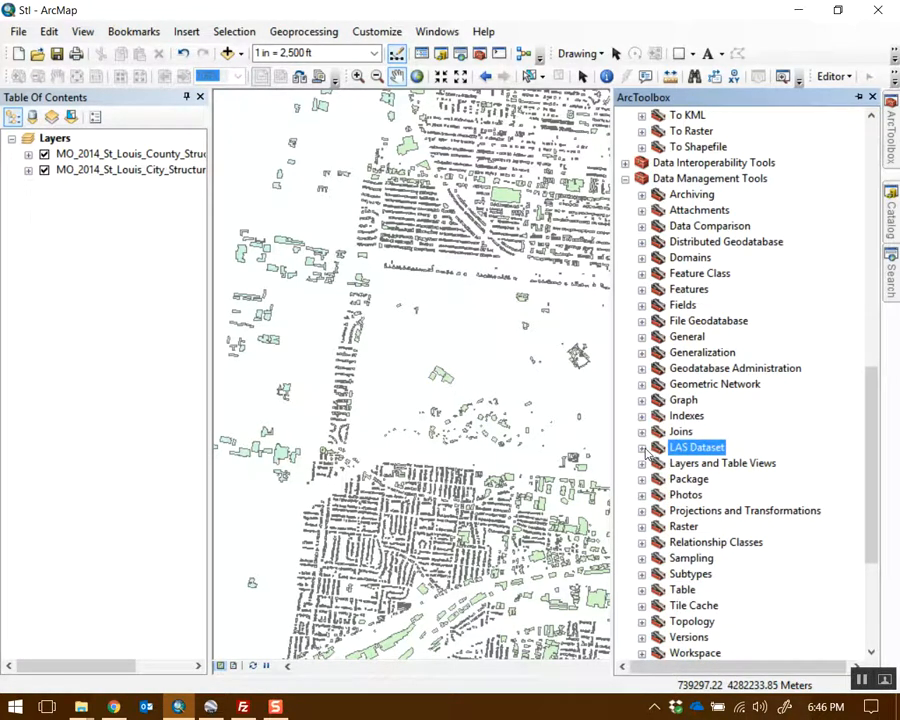
click(642, 448)
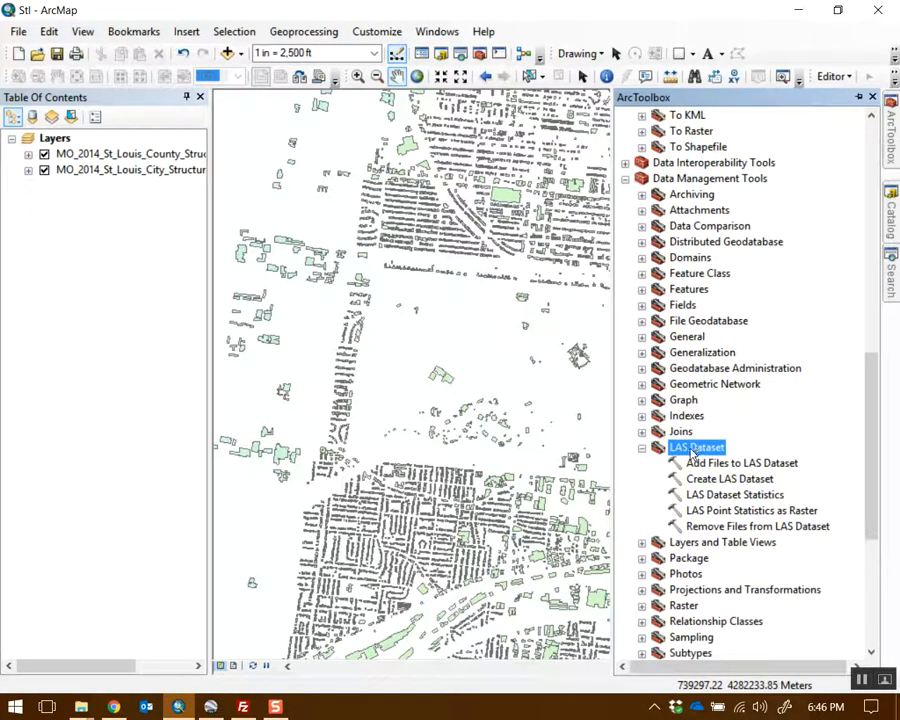
scroll(700, 455, down, 1)
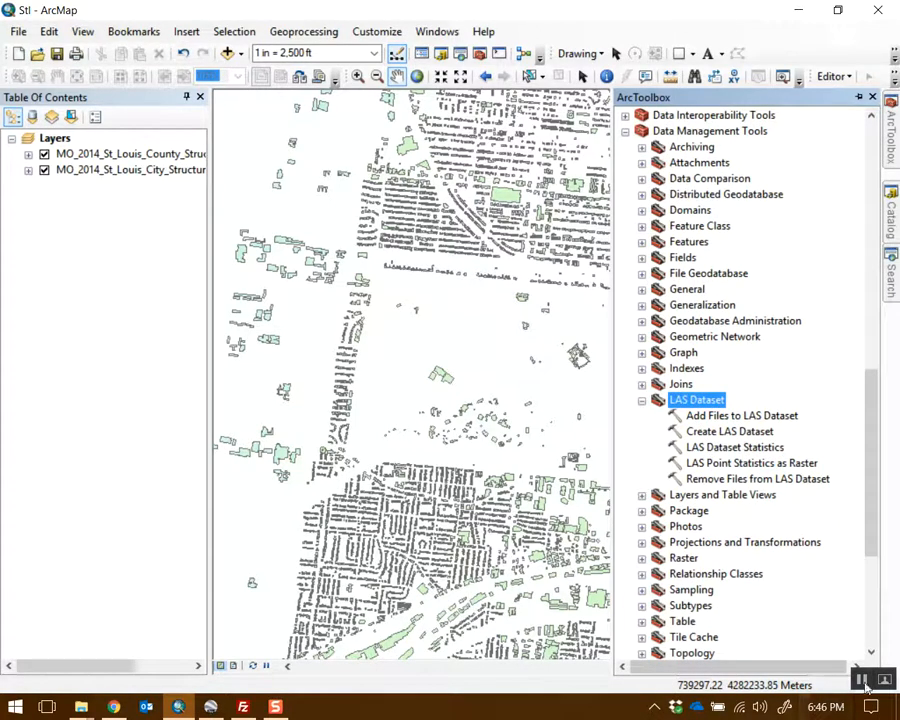
- Open the Create LAS Dataset tool from the LAS Dataset toolset and hide its help pane
mouse_move(892, 128)
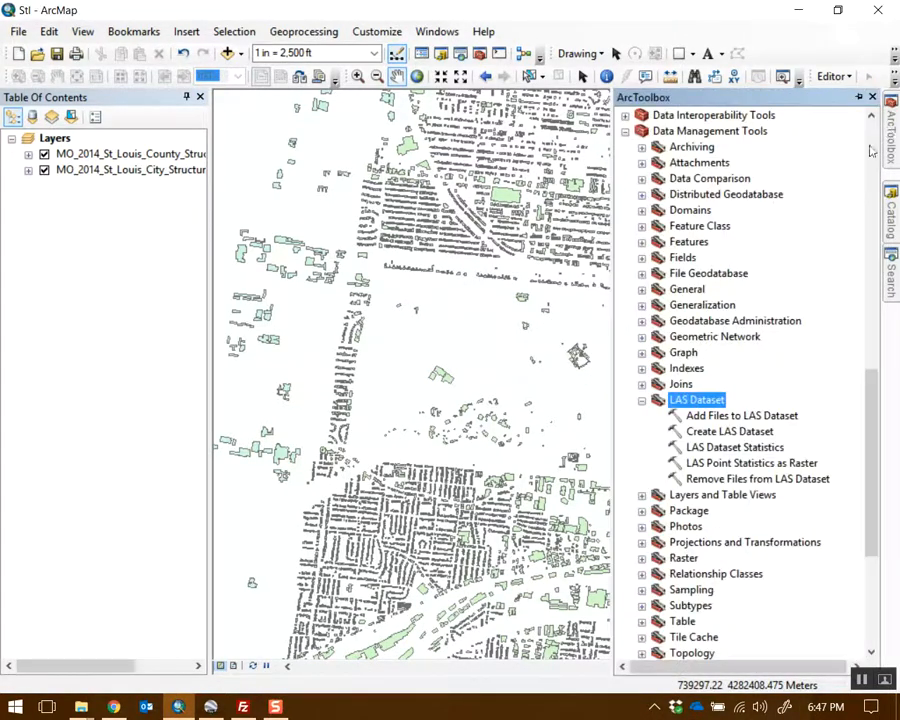
click(690, 134)
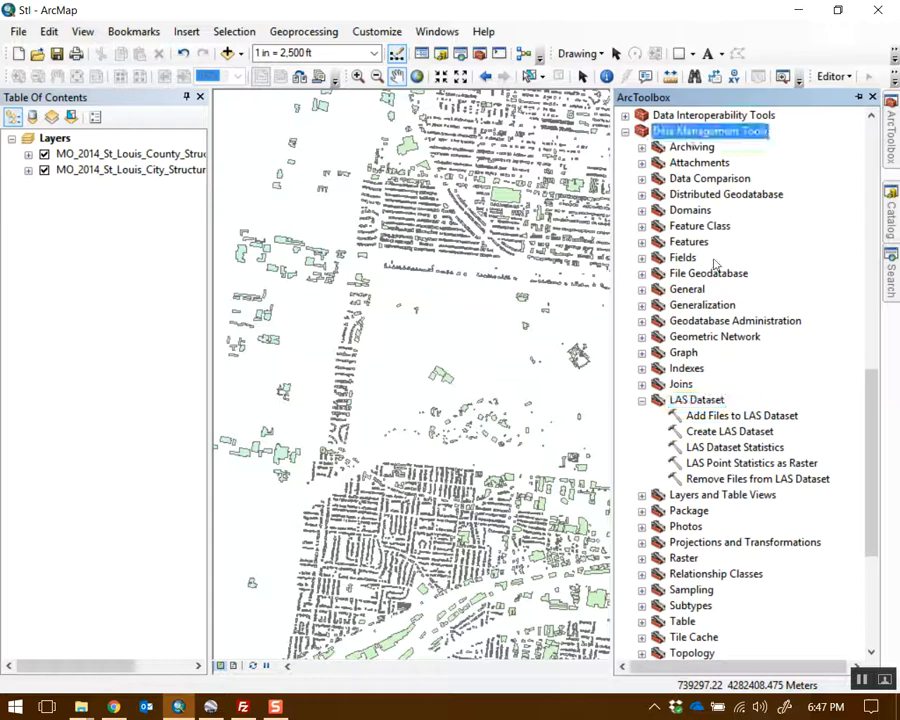
click(706, 400)
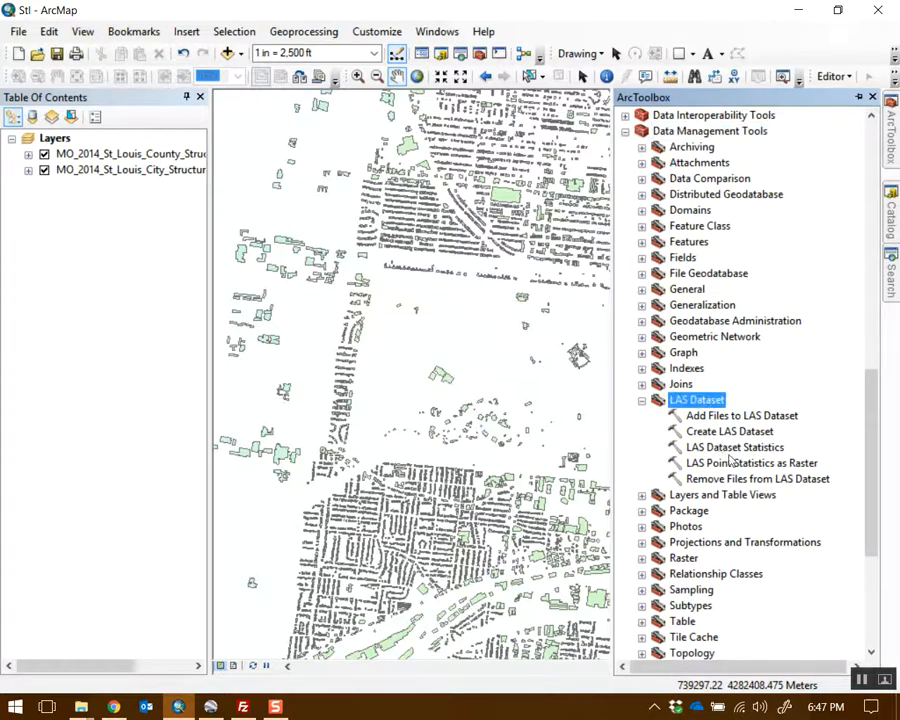
click(722, 434)
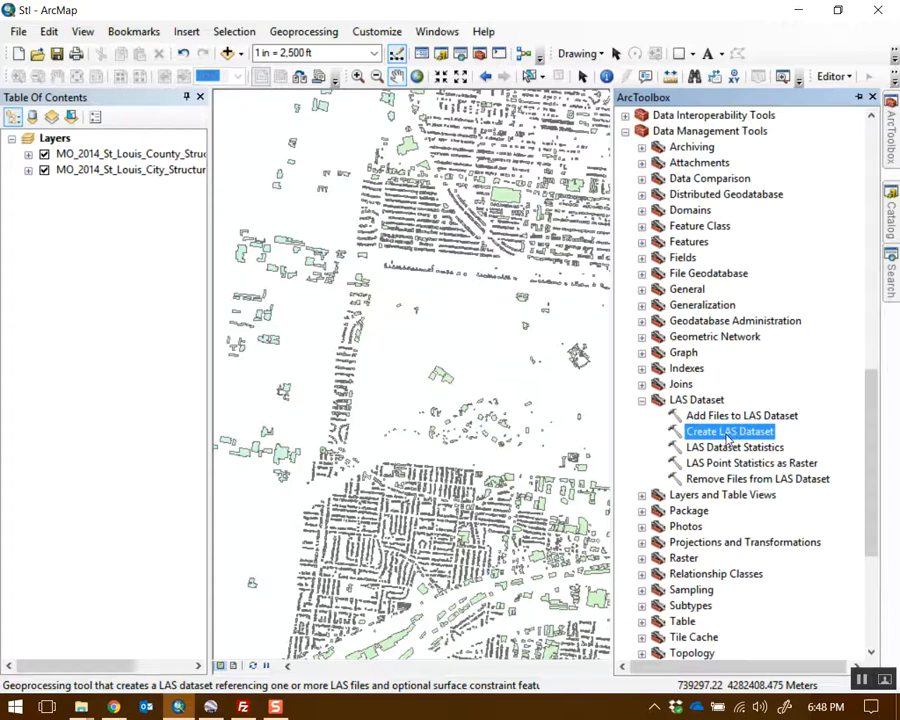
double_click(728, 431)
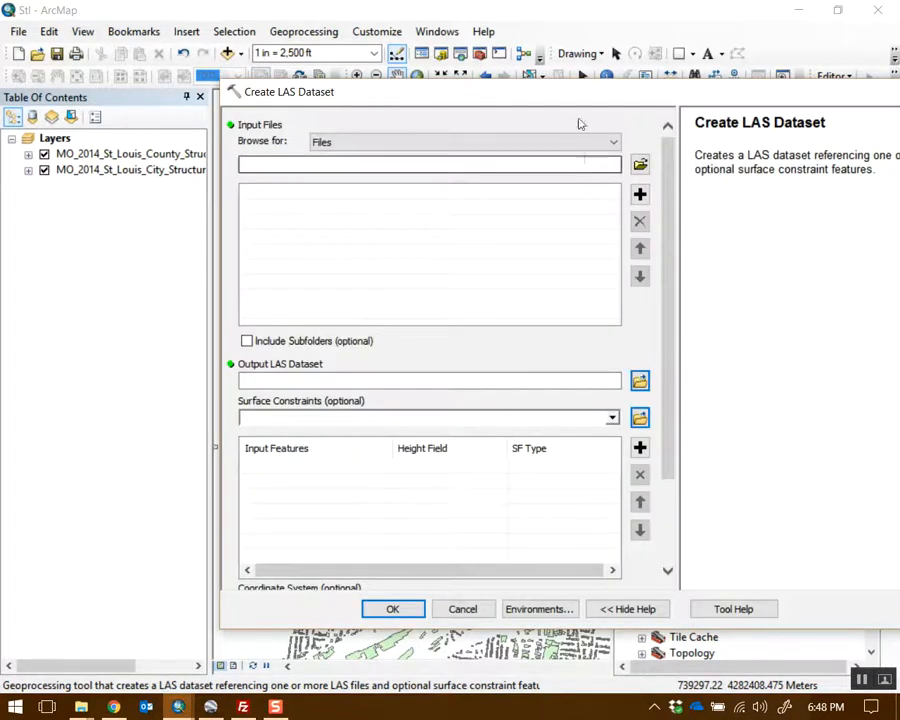
drag(589, 98, 408, 92)
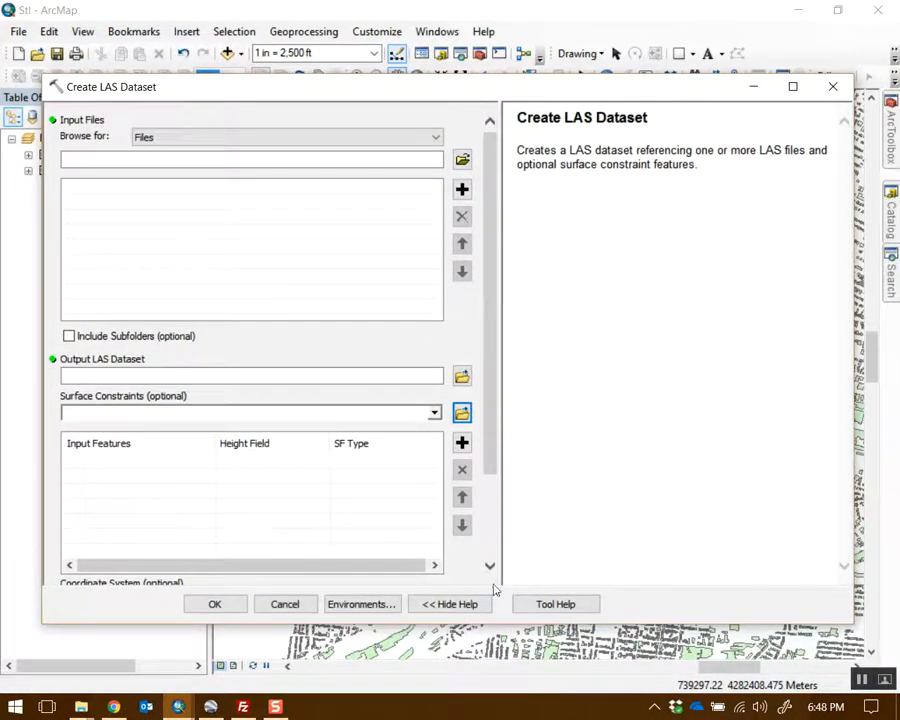
click(454, 603)
drag(338, 94, 582, 104)
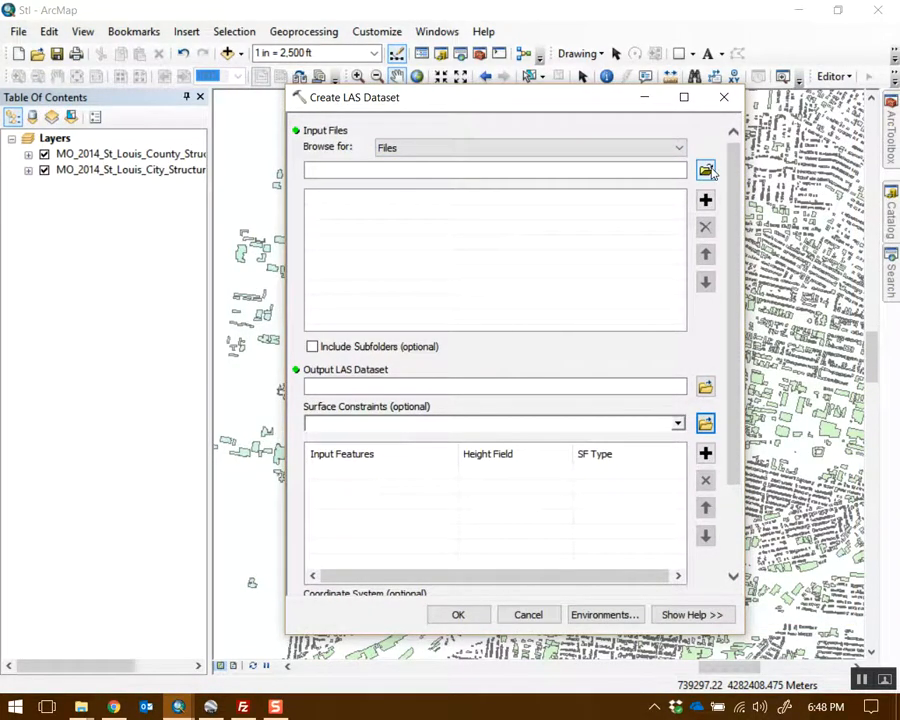
- Add MO_StLouis_2012_000052 and MO_StLouis_2012_000053 from the LAS folder as input files for the new LAS dataset
click(706, 174)
drag(600, 198, 556, 168)
double_click(413, 264)
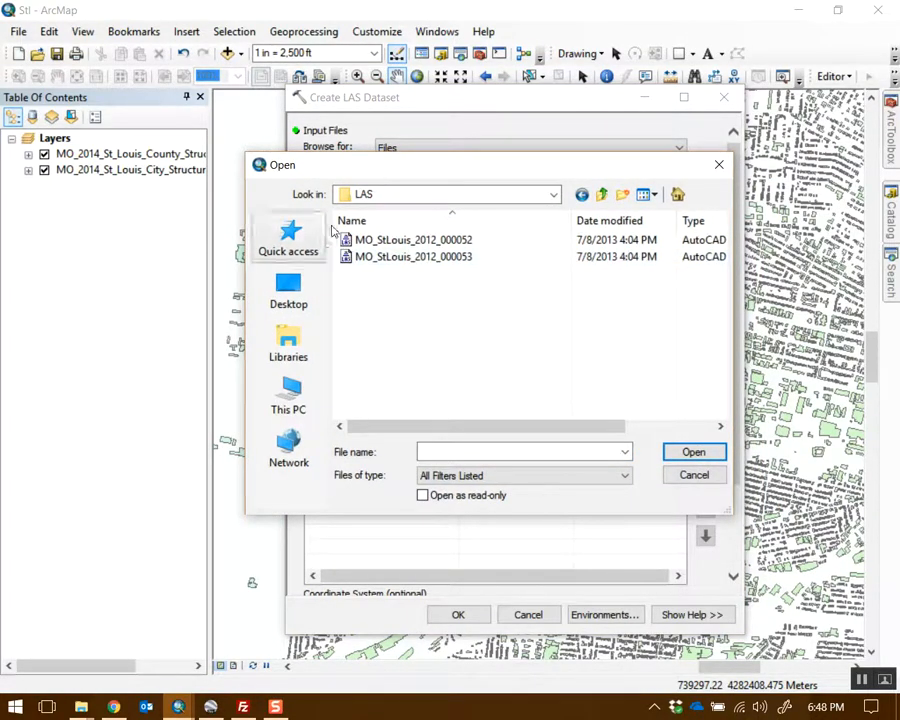
drag(482, 176, 461, 184)
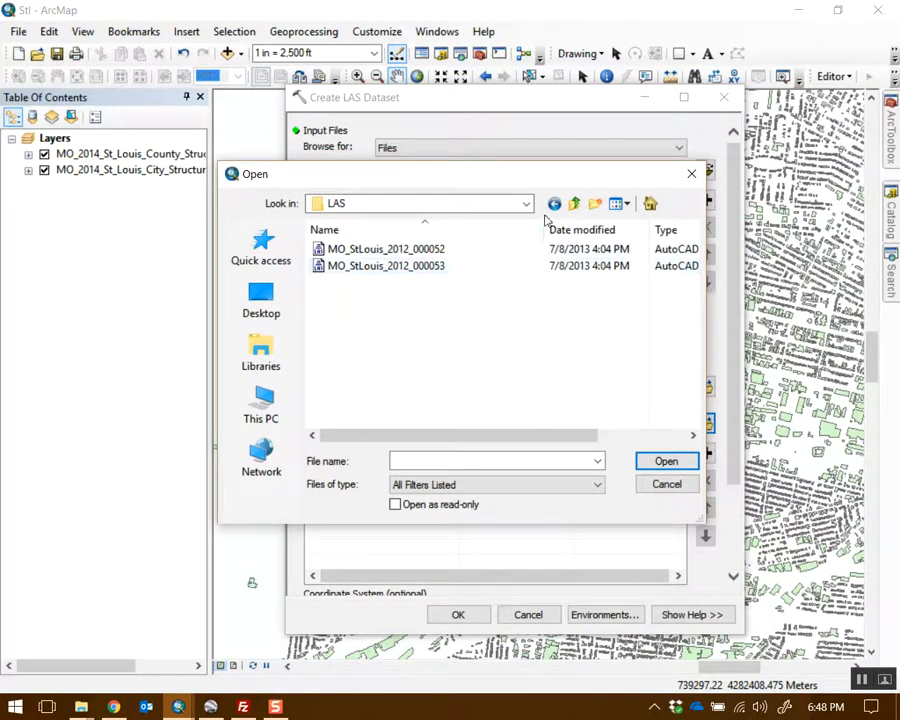
drag(545, 226, 511, 226)
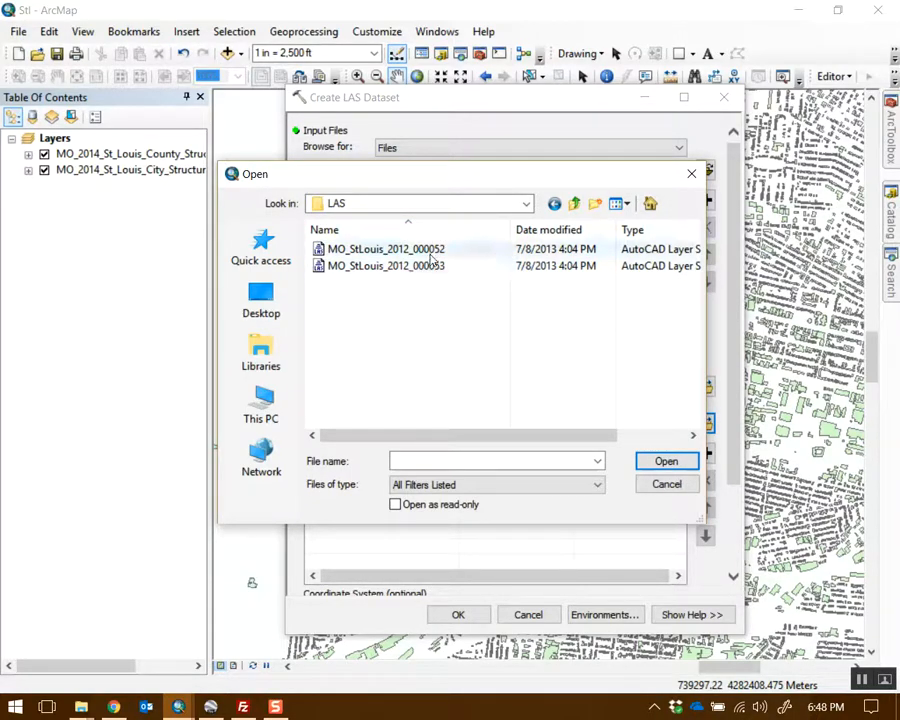
drag(448, 296, 456, 252)
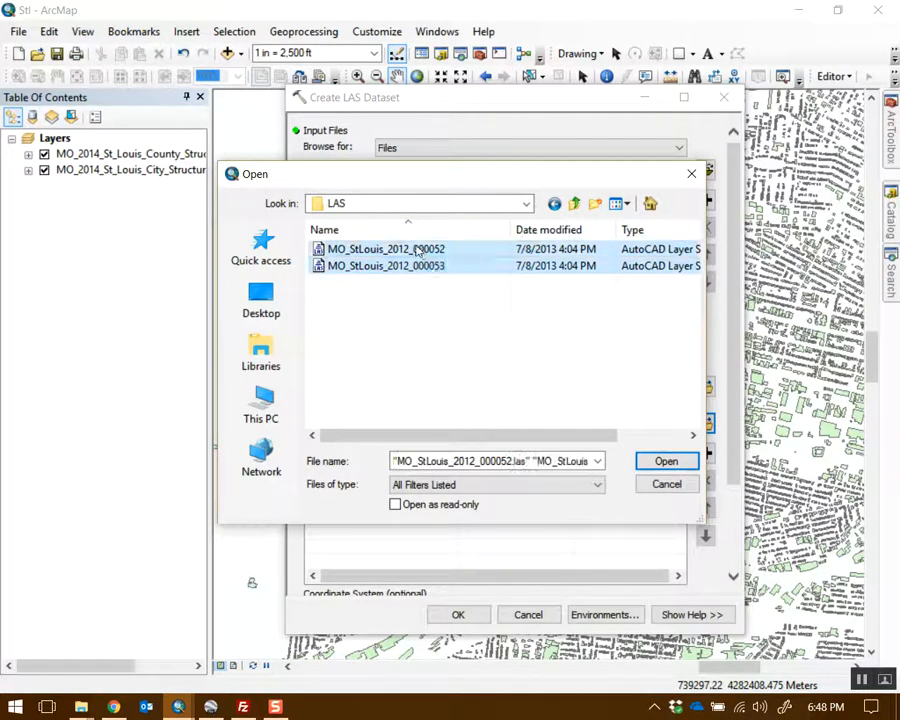
click(666, 461)
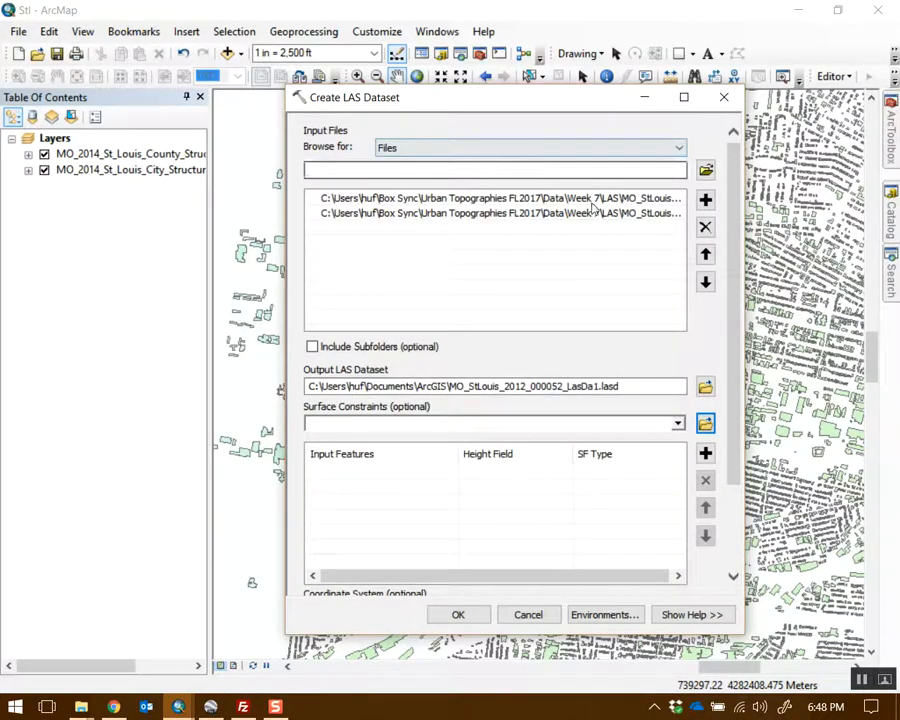
- Review the remaining settings and create the LAS dataset as MO_StLouis_2012_000052_LasDa1.lasd, leaving the optional settings unset
click(652, 388)
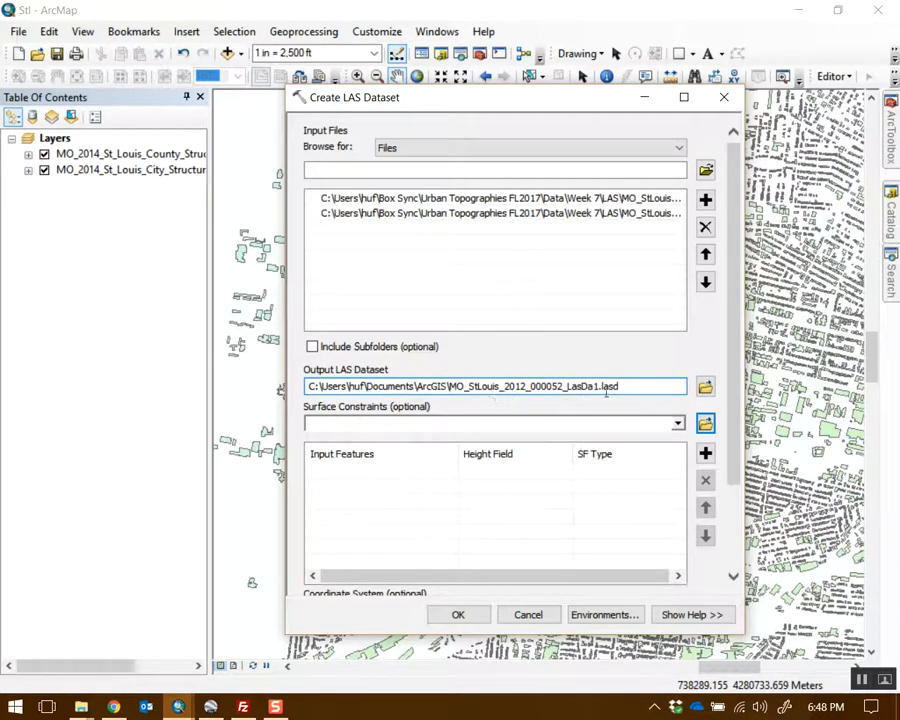
mouse_move(734, 338)
mouse_down()
mouse_move(734, 352)
mouse_move(731, 326)
mouse_up()
scroll(740, 288, down, 2)
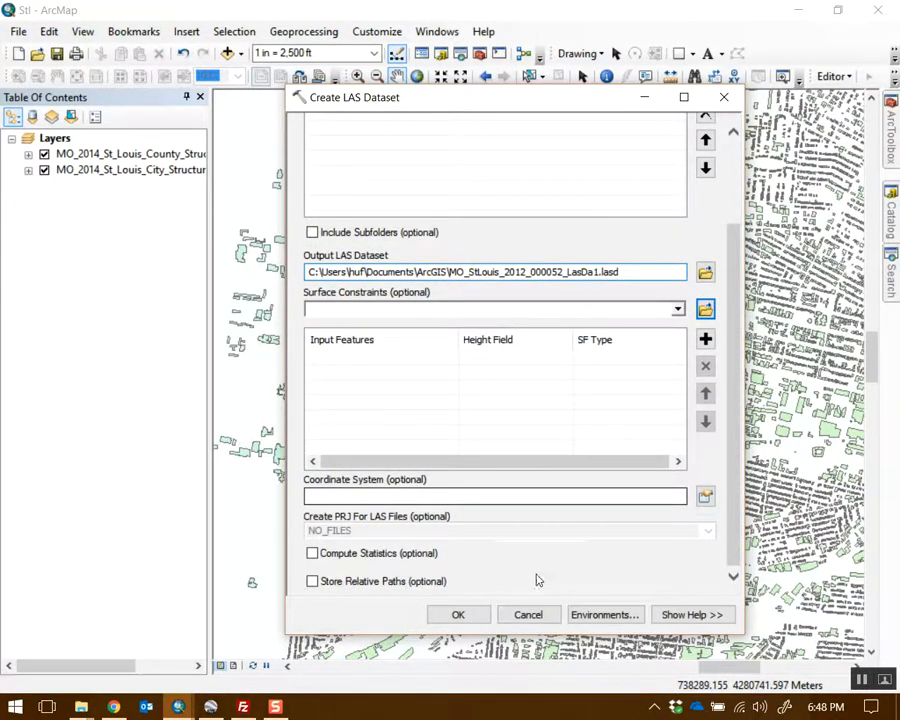
click(459, 614)
- Examine the new LAS dataset over the western part of the park, close enough to draw its elevation points
drag(620, 400, 568, 304)
drag(802, 226, 682, 280)
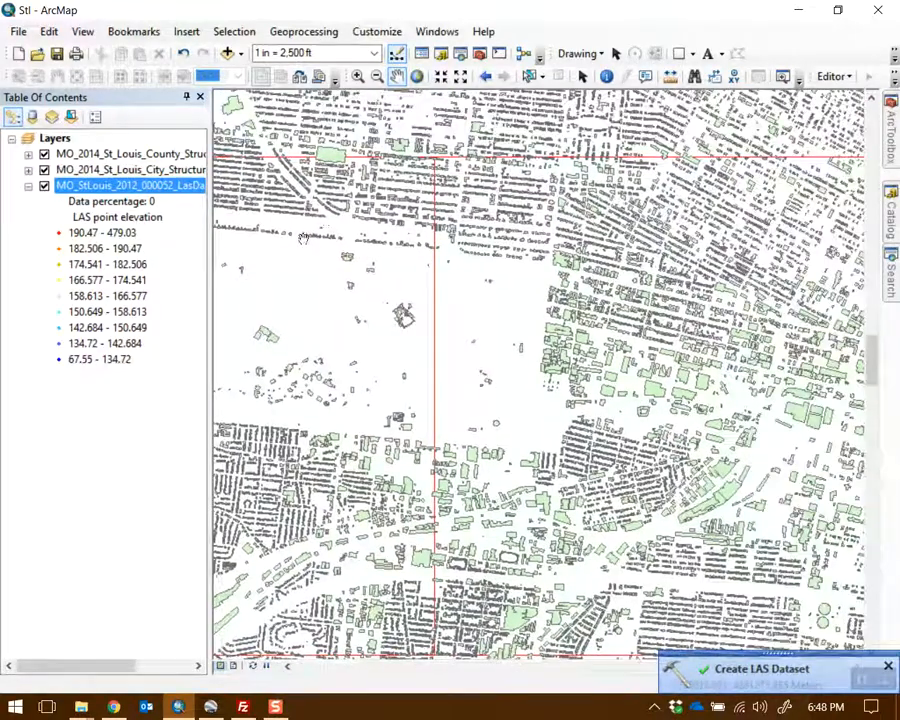
drag(322, 272, 509, 271)
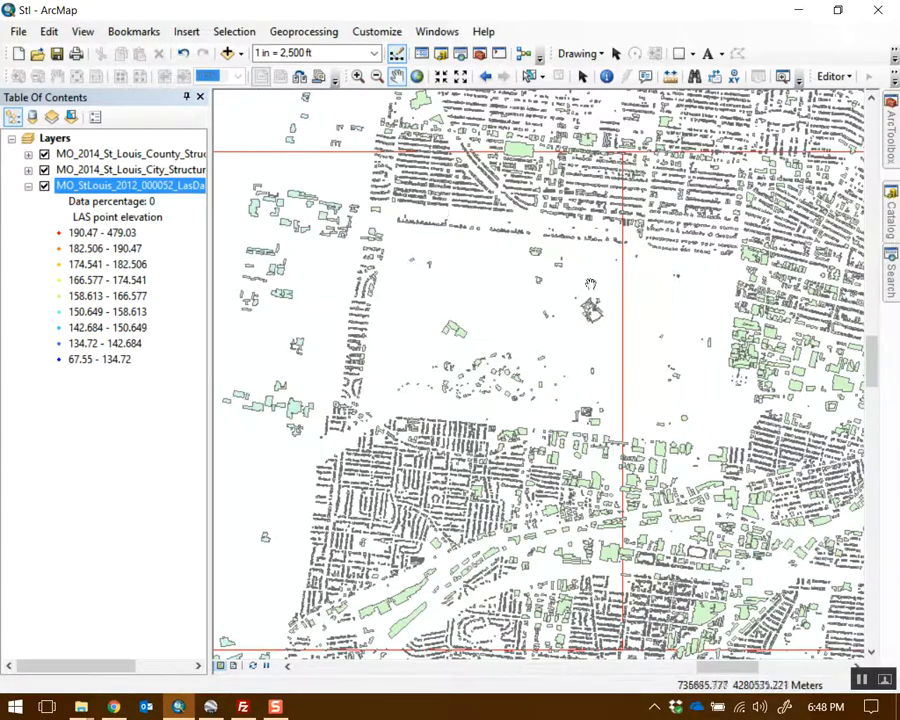
scroll(566, 377, up, 5)
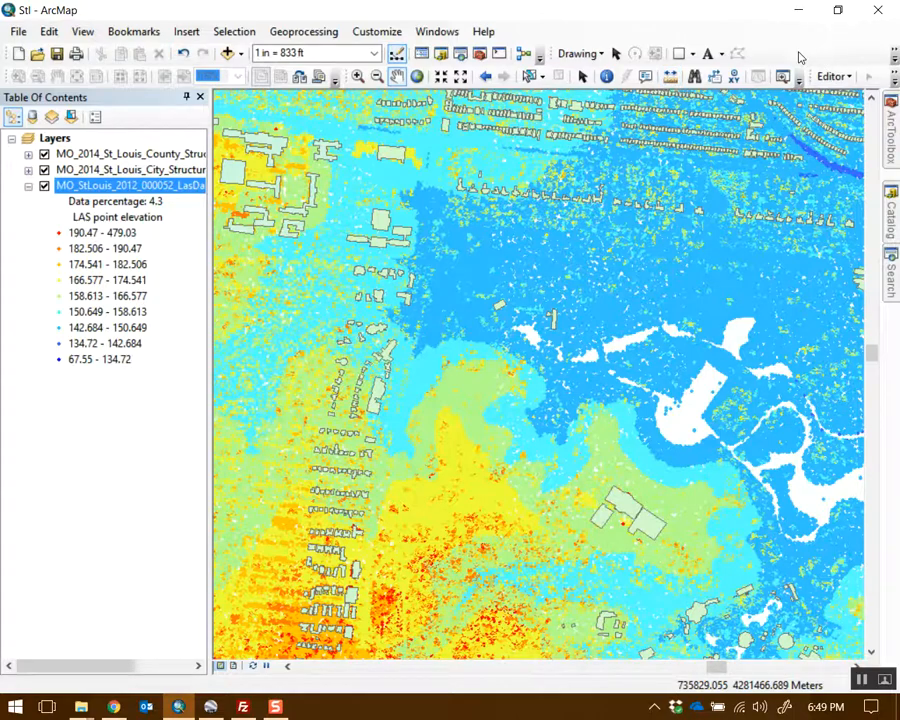
- Show the LAS Dataset toolbar, float it over the upper part of the map and bring the park lakes into view
right_click(800, 57)
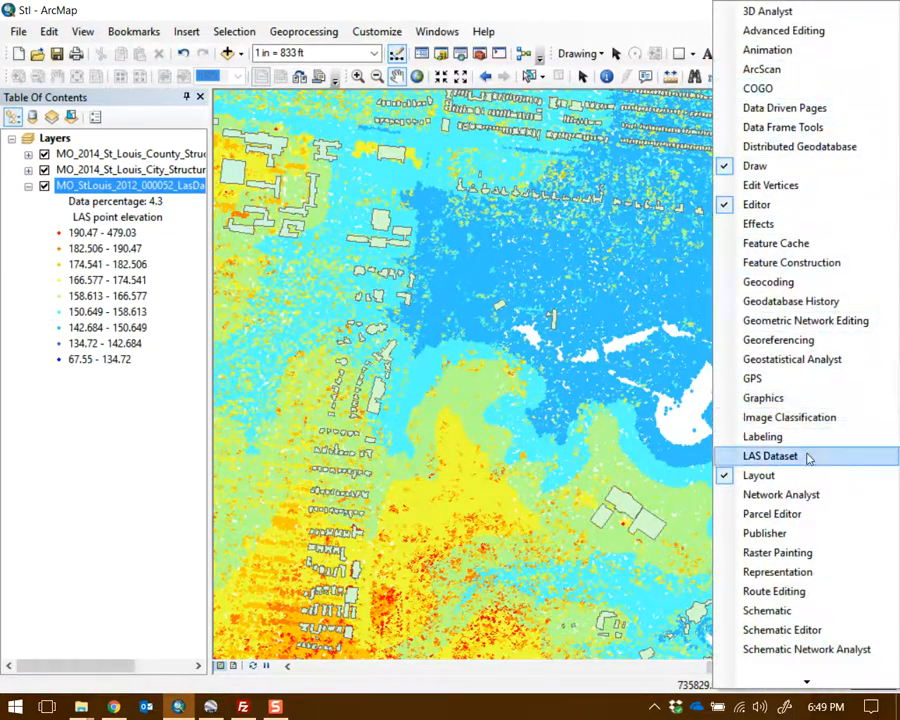
click(611, 15)
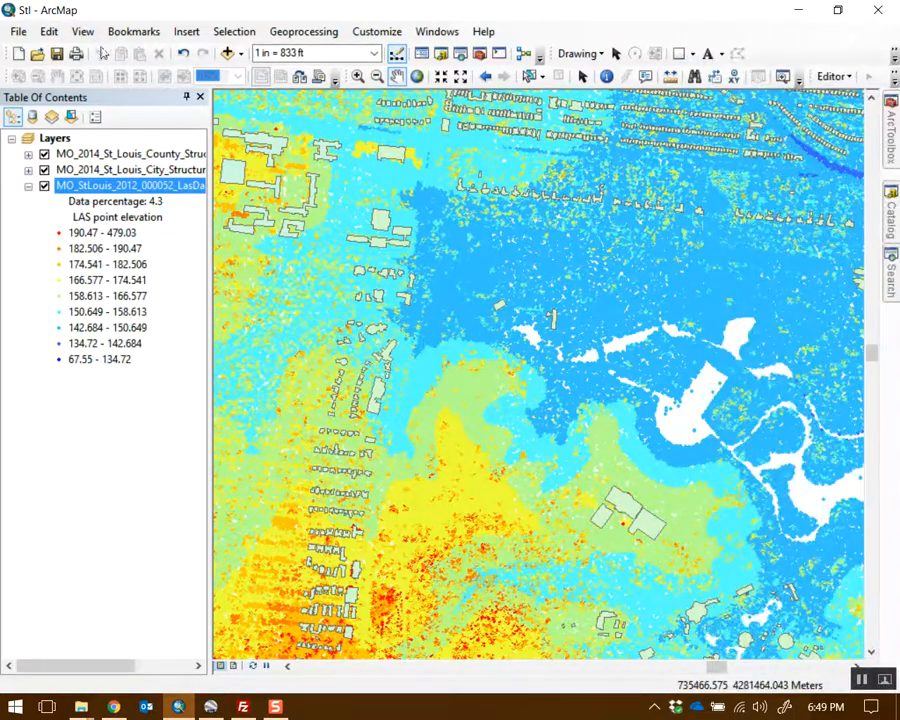
right_click(773, 68)
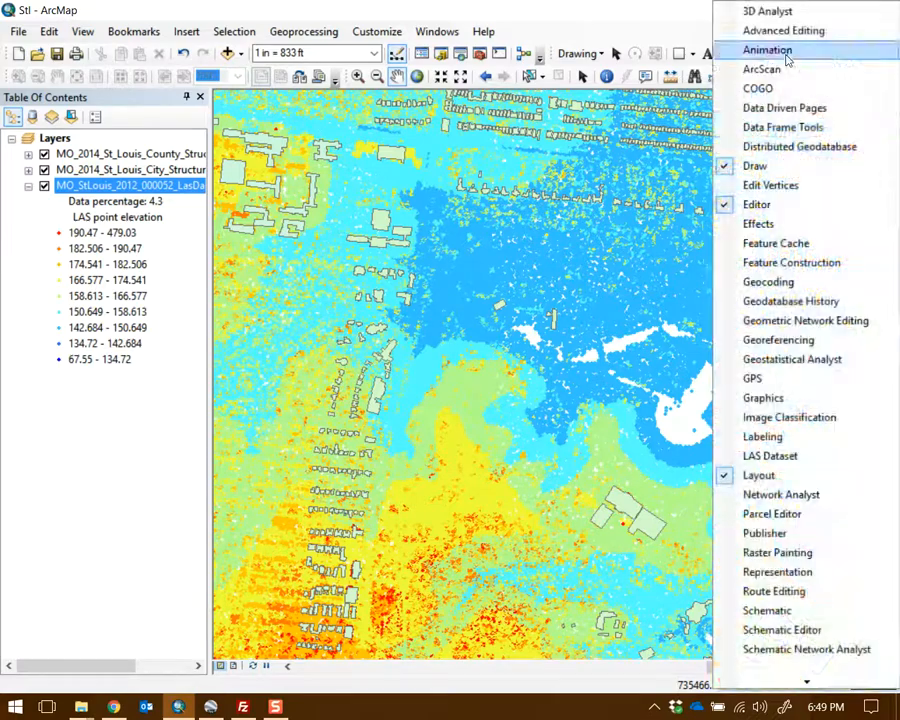
click(756, 456)
drag(764, 239, 394, 125)
drag(723, 430, 615, 385)
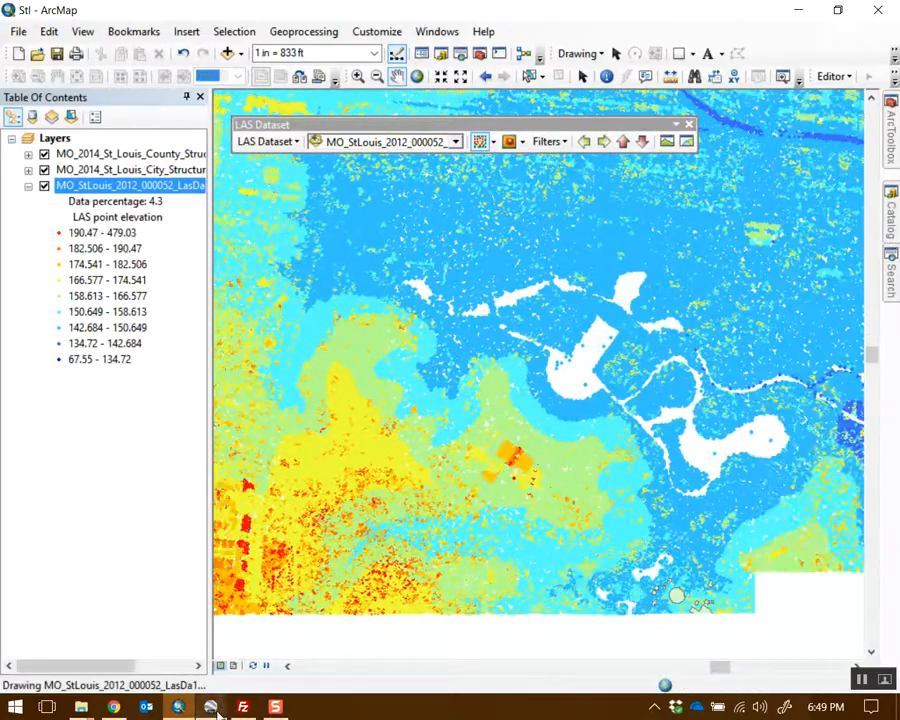
- Switch to Google Earth Pro, examine the park's lakes, hill and large building in aerial and oblique views, and return to ArcMap
click(215, 707)
drag(547, 350, 577, 388)
scroll(577, 388, down, 3)
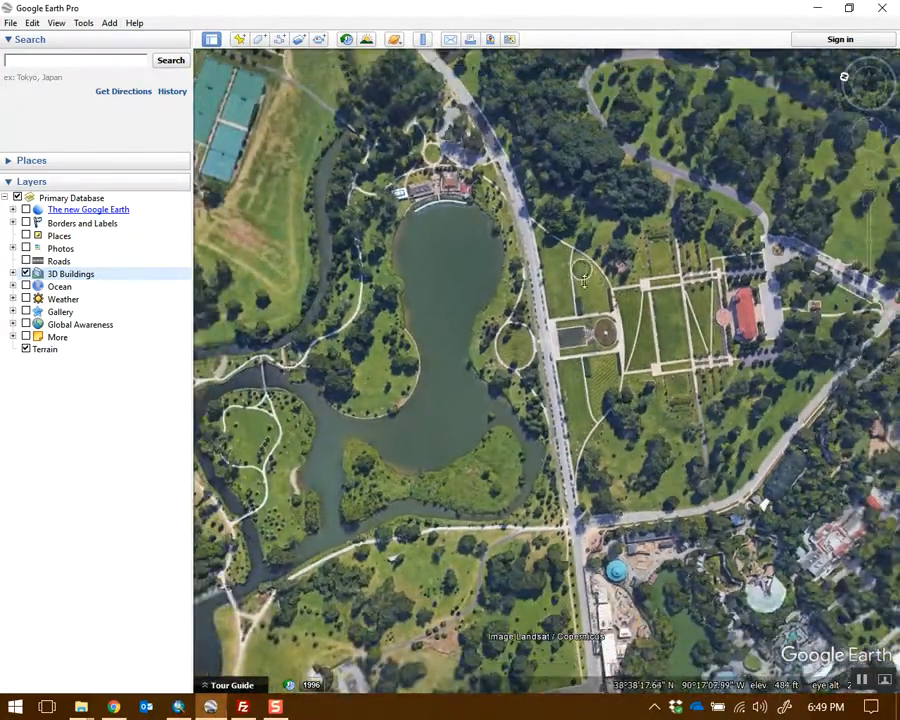
drag(583, 265, 795, 405)
drag(681, 292, 715, 380)
drag(738, 318, 638, 399)
scroll(666, 352, down, 3)
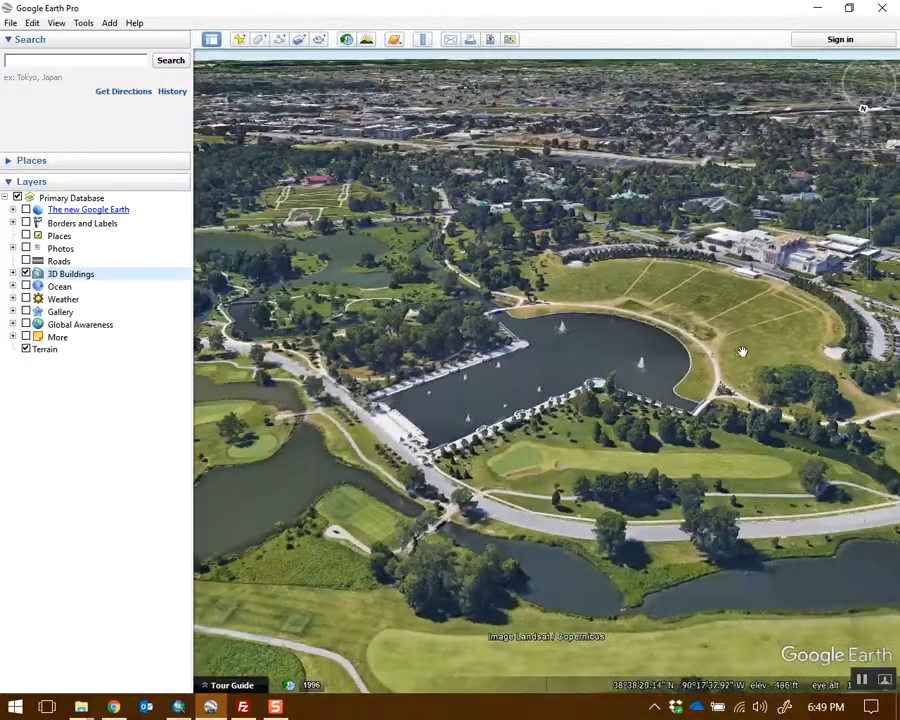
drag(742, 351, 738, 300)
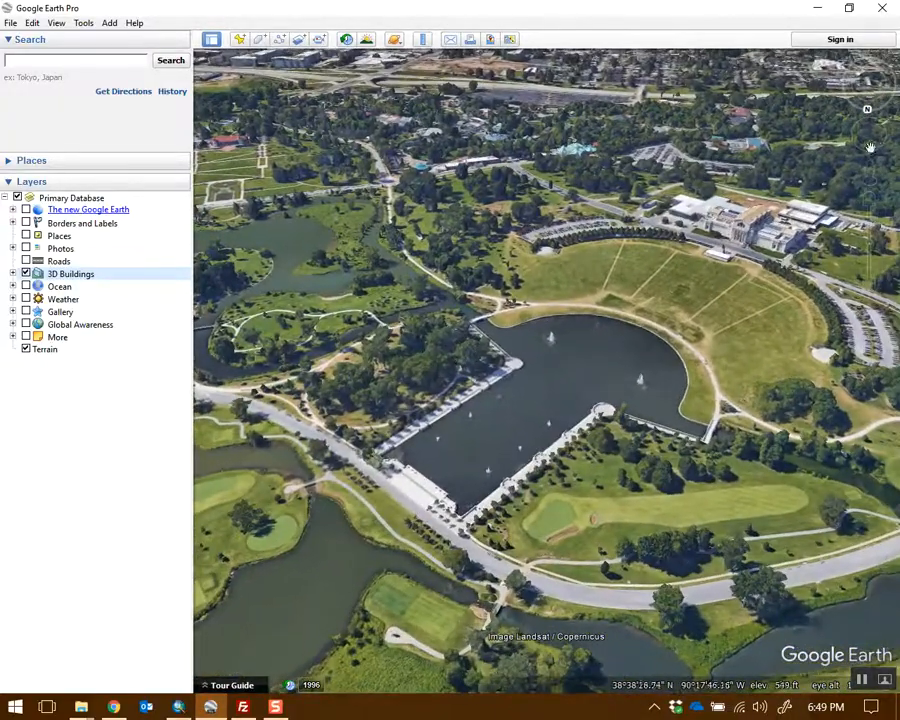
click(818, 9)
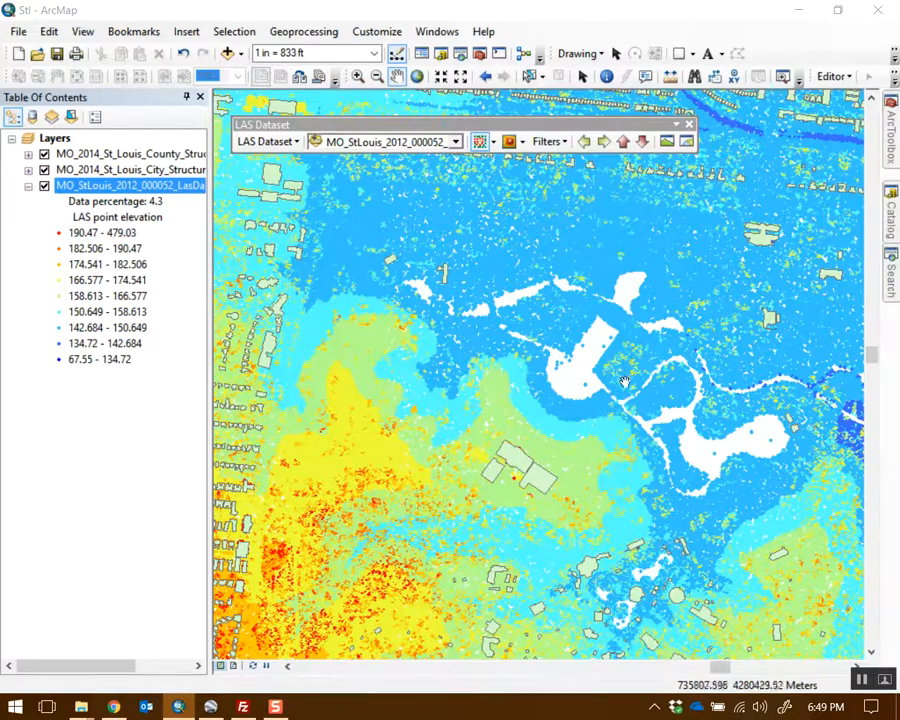
- Create a LAS profile about 960 m long and 26 m wide from the large southwestern building across the lake
scroll(624, 381, up, 2)
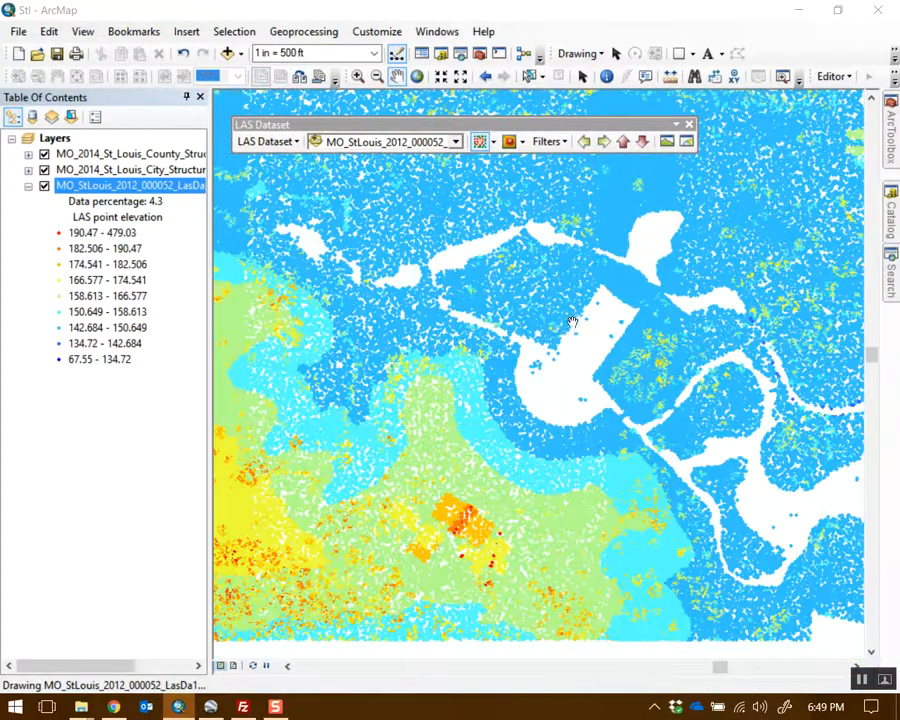
drag(585, 334, 600, 324)
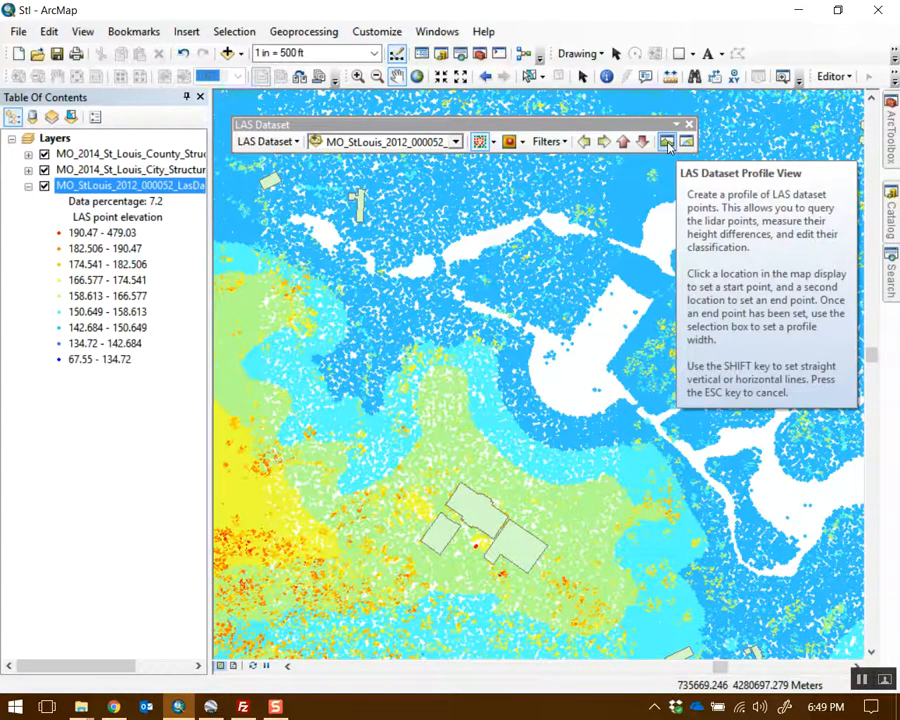
click(668, 145)
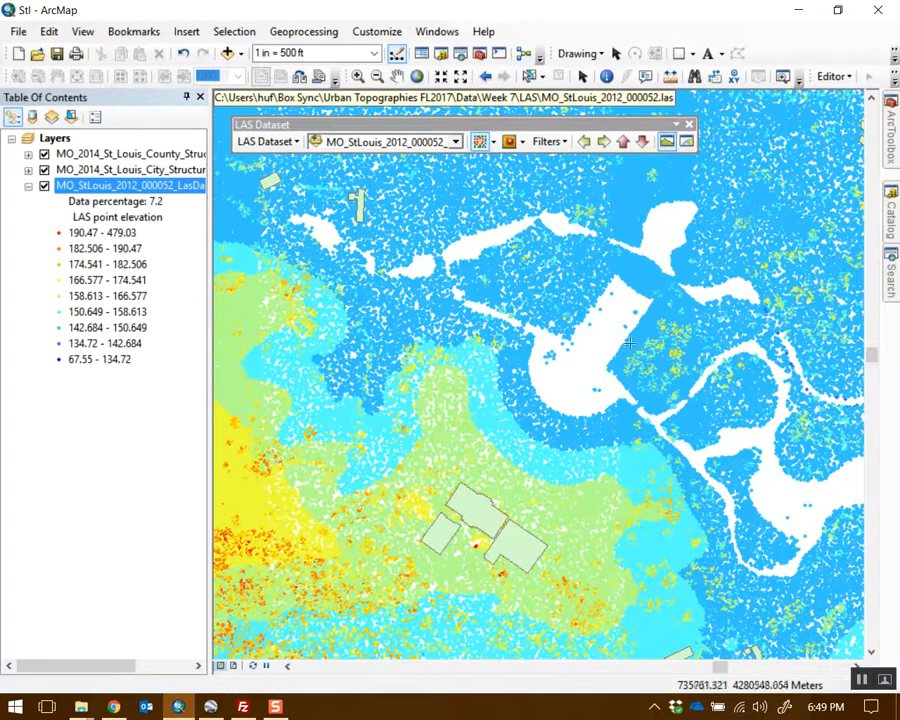
click(419, 591)
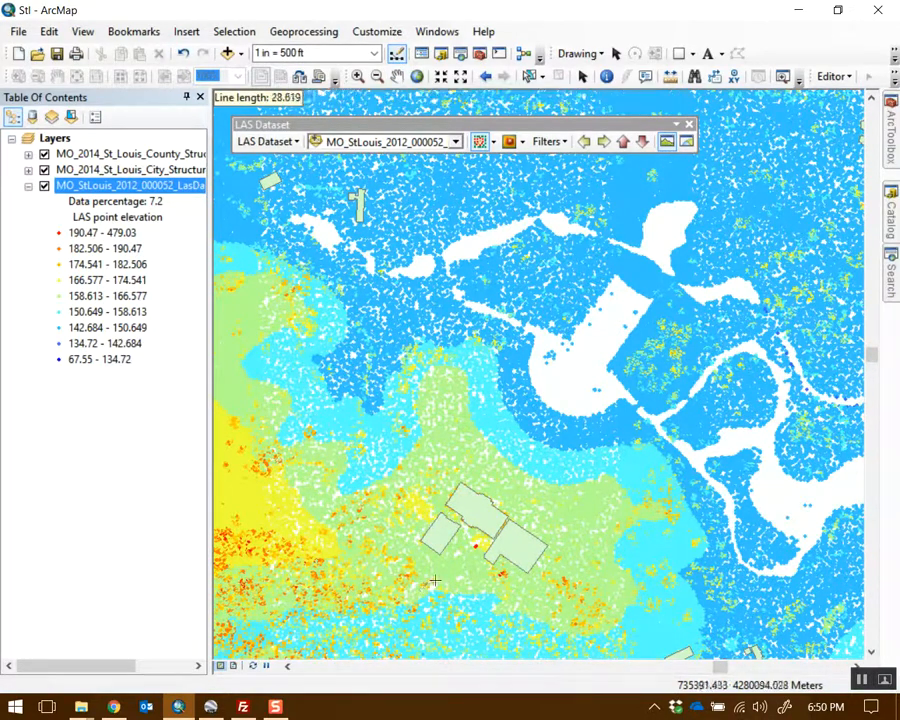
click(721, 152)
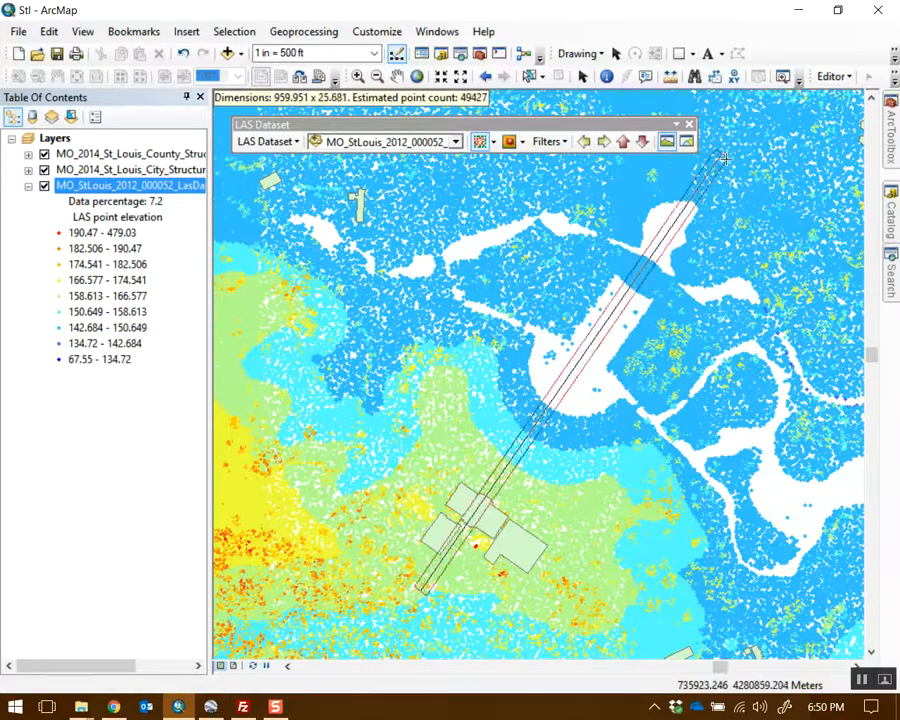
click(726, 158)
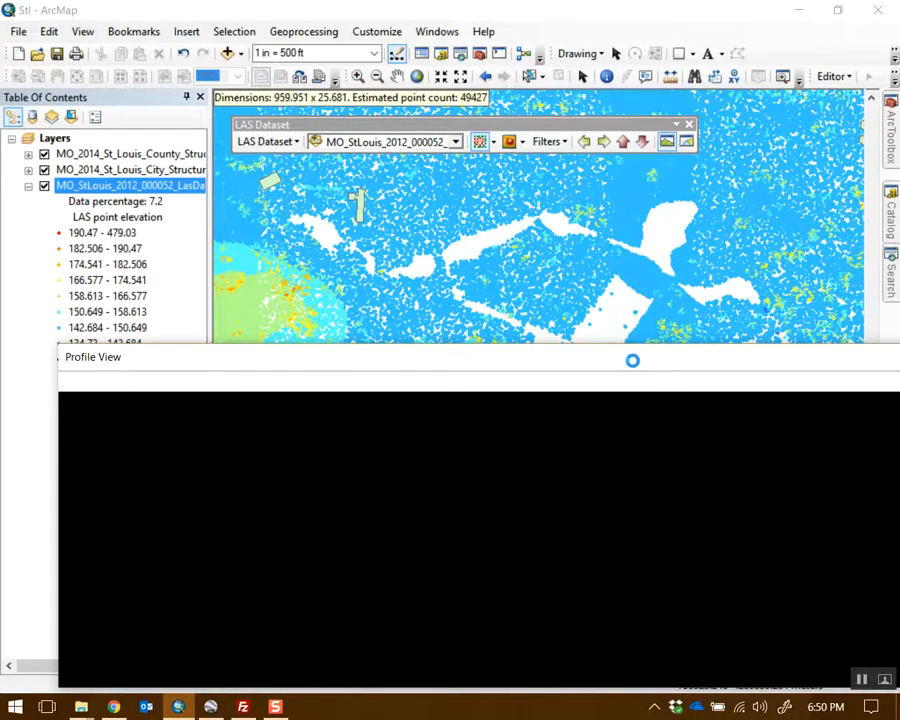
drag(634, 362, 574, 210)
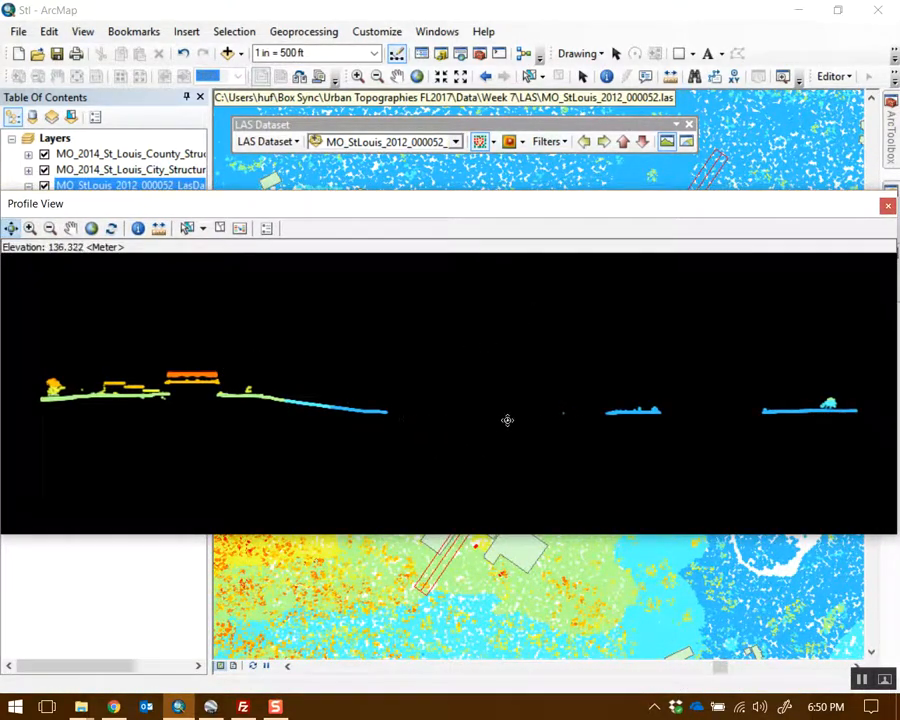
- Examine the building roofs, the slope and the small point cluster beside the building in the profile, and close the Profile View
scroll(281, 411, up, 5)
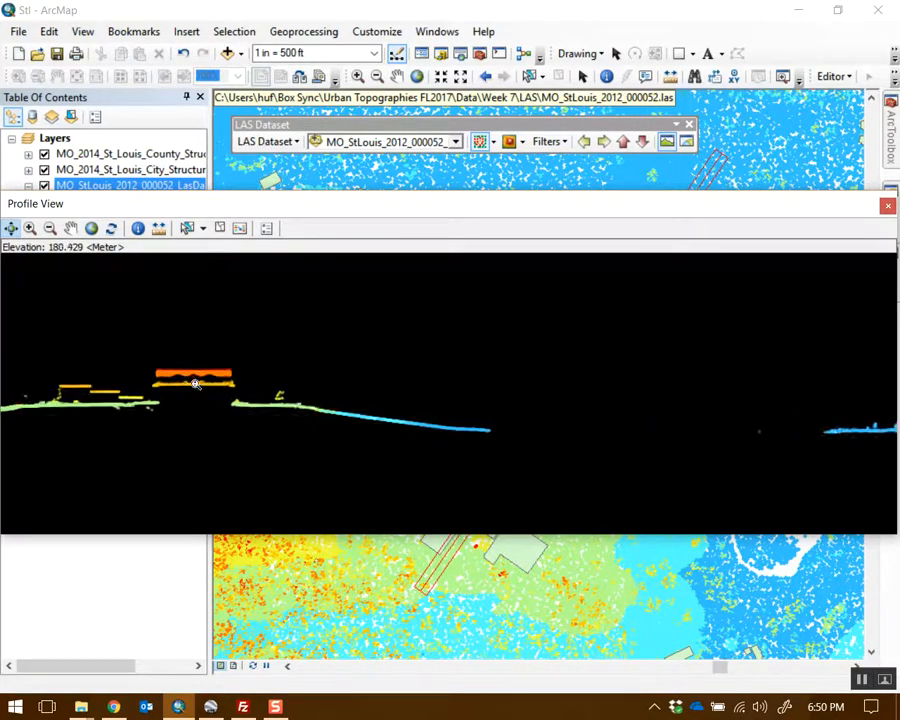
drag(219, 410, 606, 319)
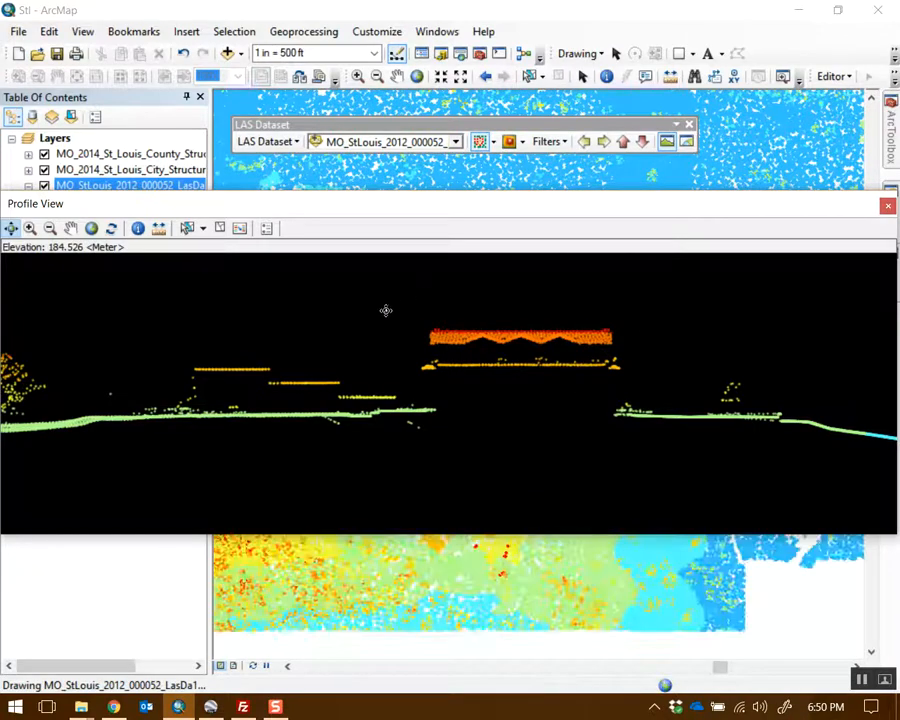
scroll(532, 355, up, 1)
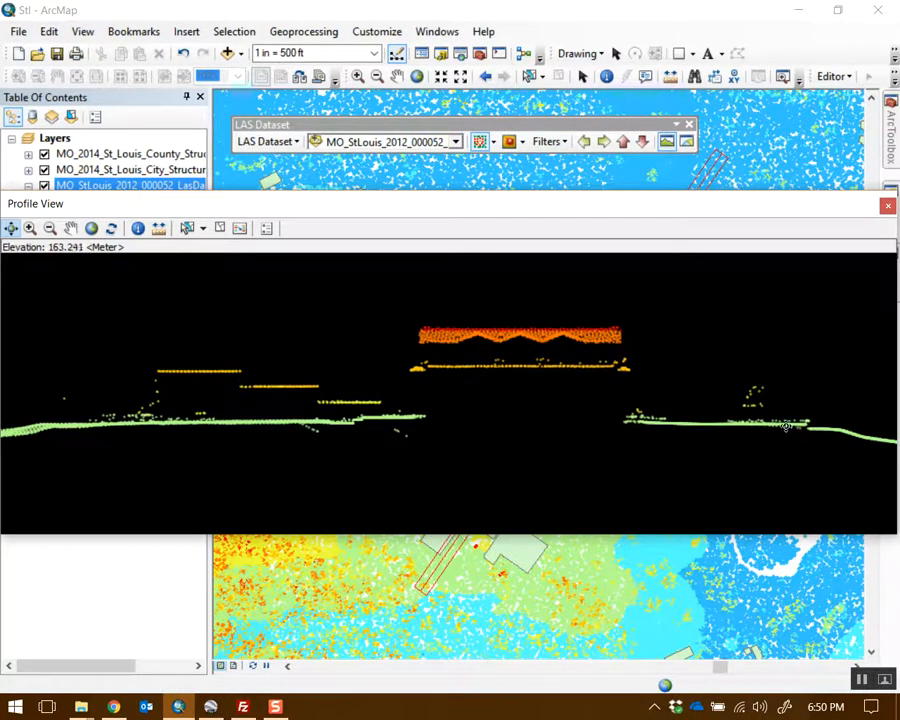
drag(786, 427, 653, 418)
scroll(643, 394, up, 5)
scroll(528, 372, up, 1)
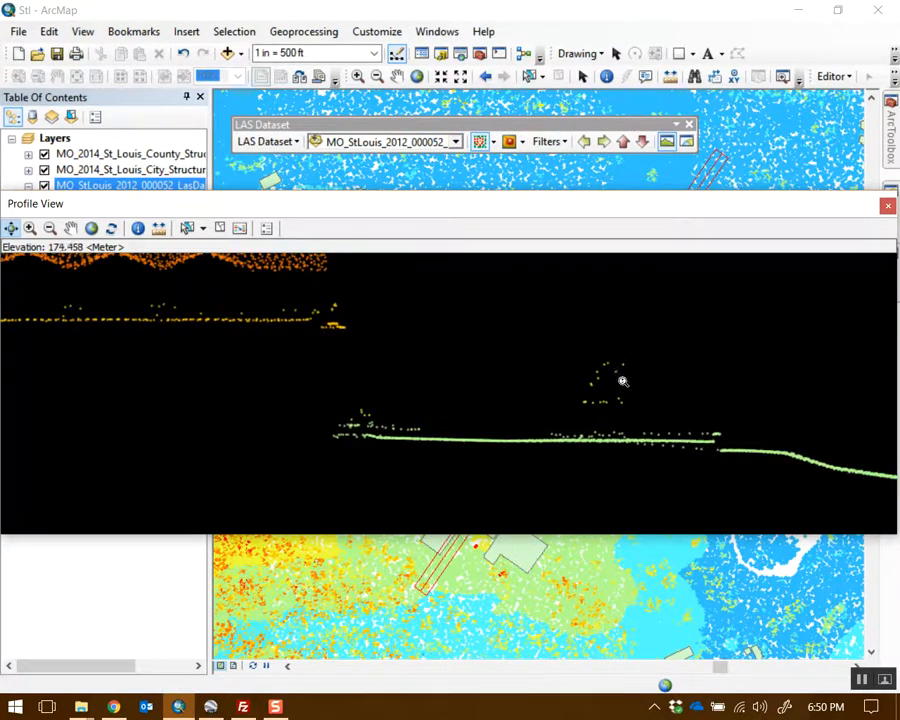
scroll(622, 381, up, 2)
drag(623, 442, 628, 440)
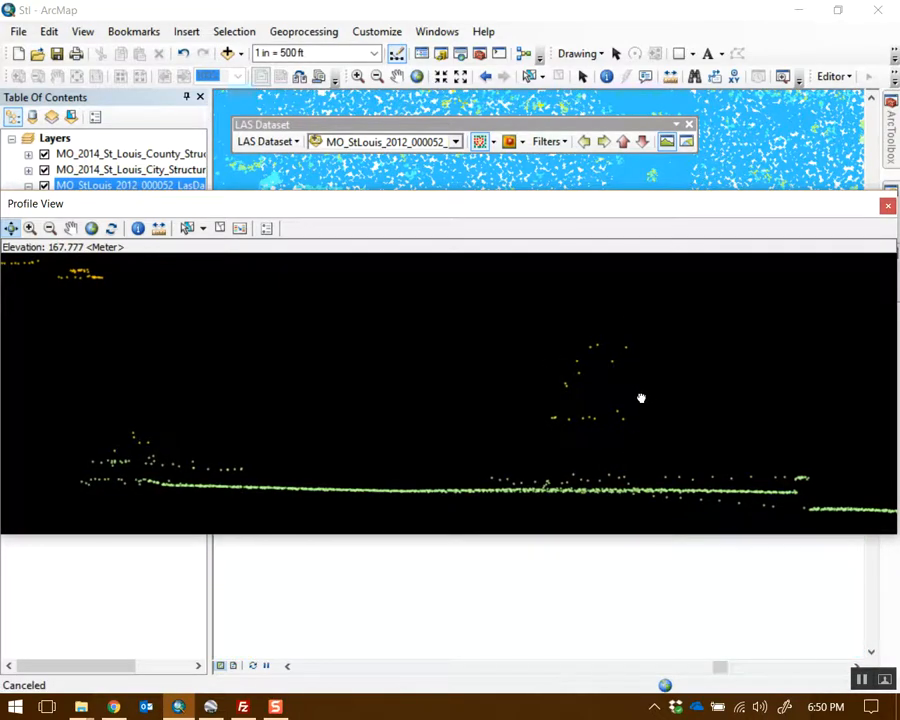
scroll(460, 375, down, 5)
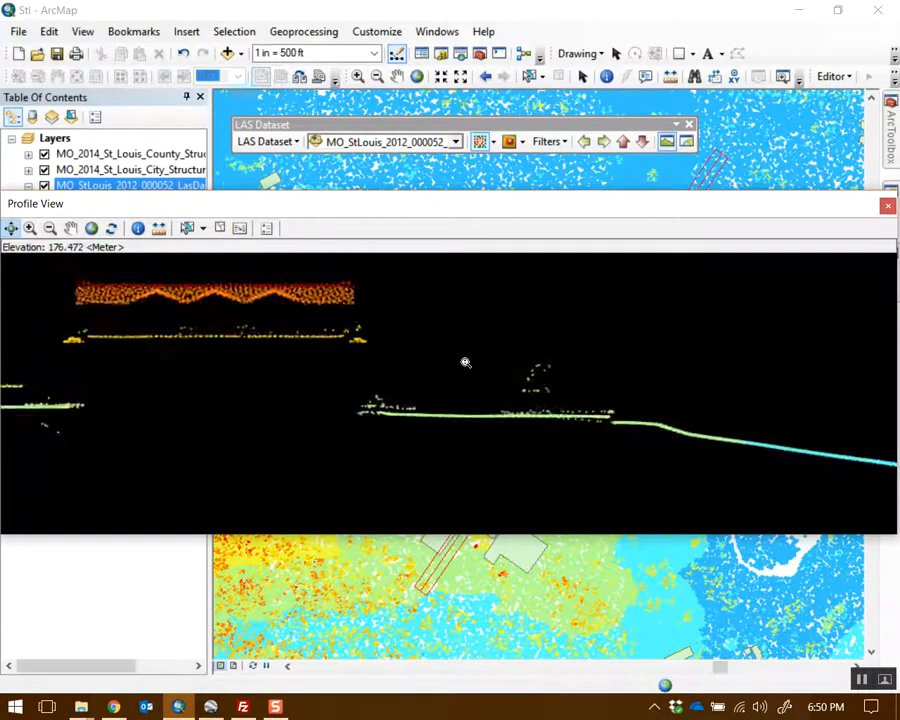
scroll(646, 407, down, 6)
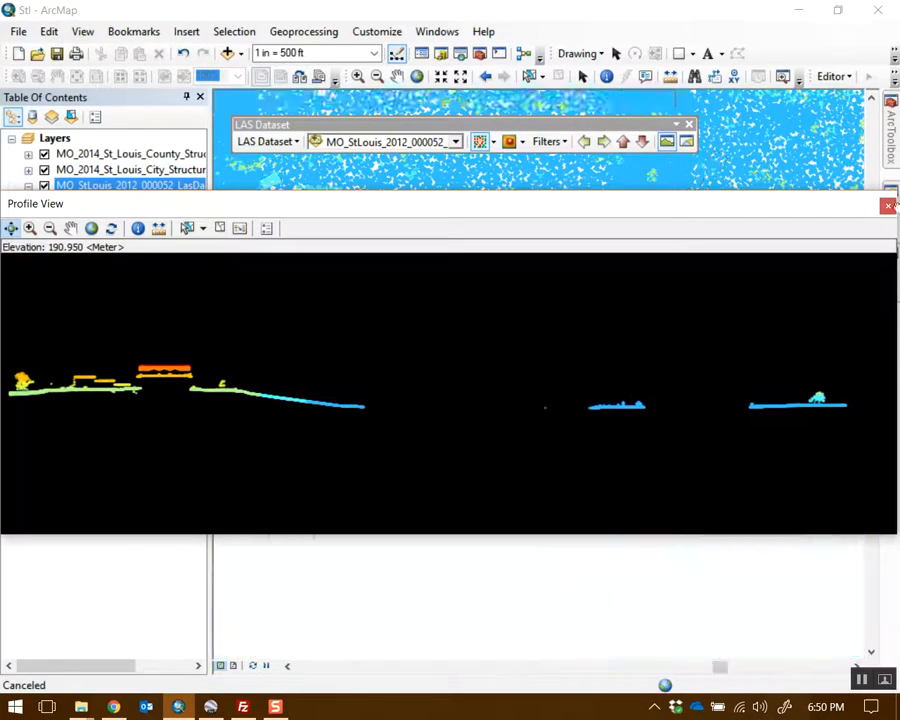
click(887, 205)
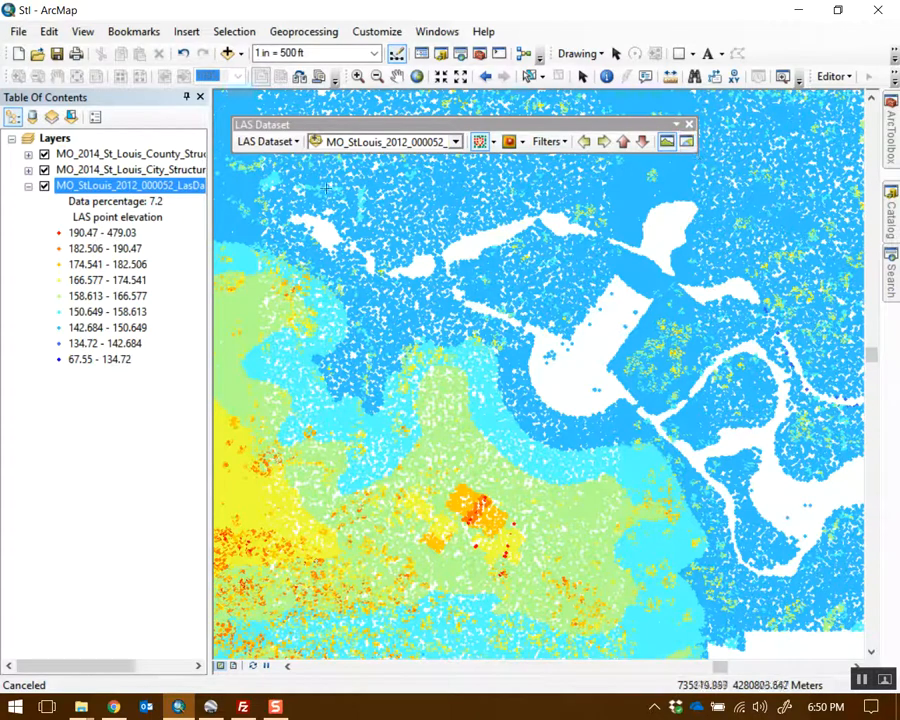
- Set the LAS profile tool's point budget to 150000
click(280, 142)
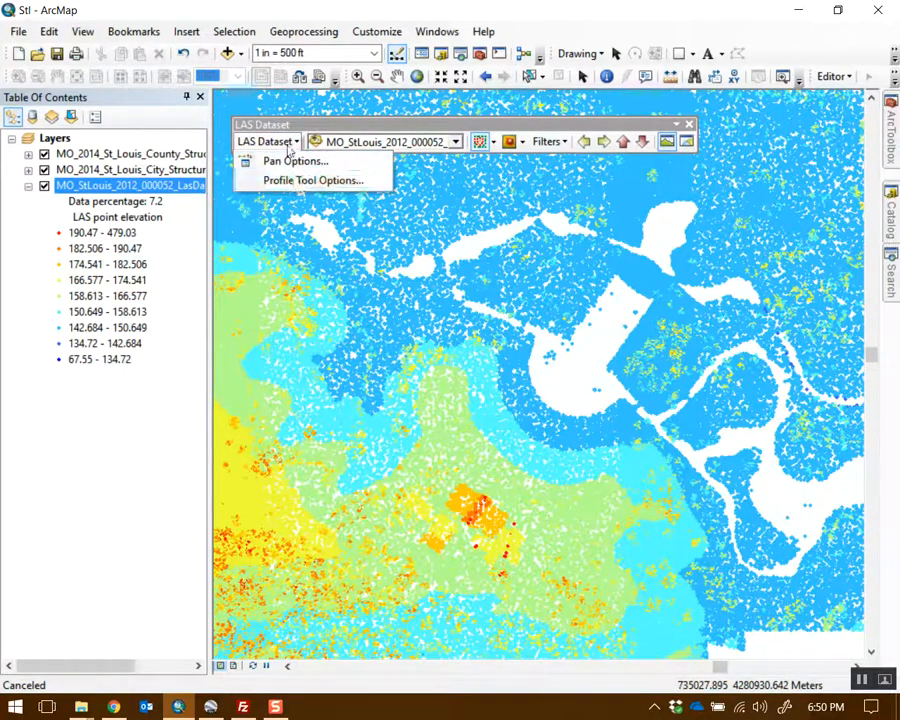
click(314, 181)
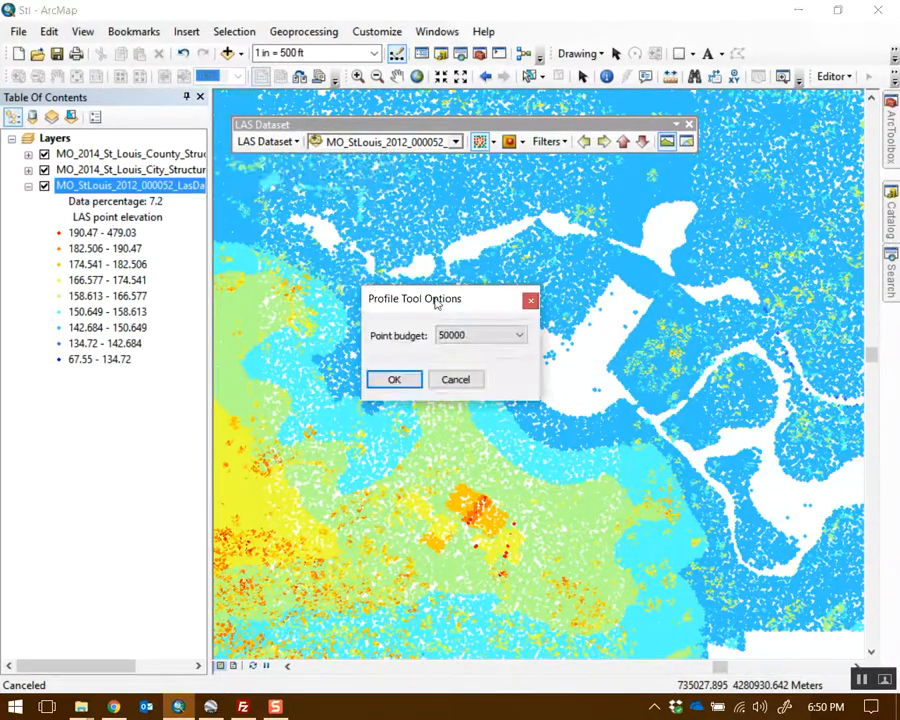
click(507, 341)
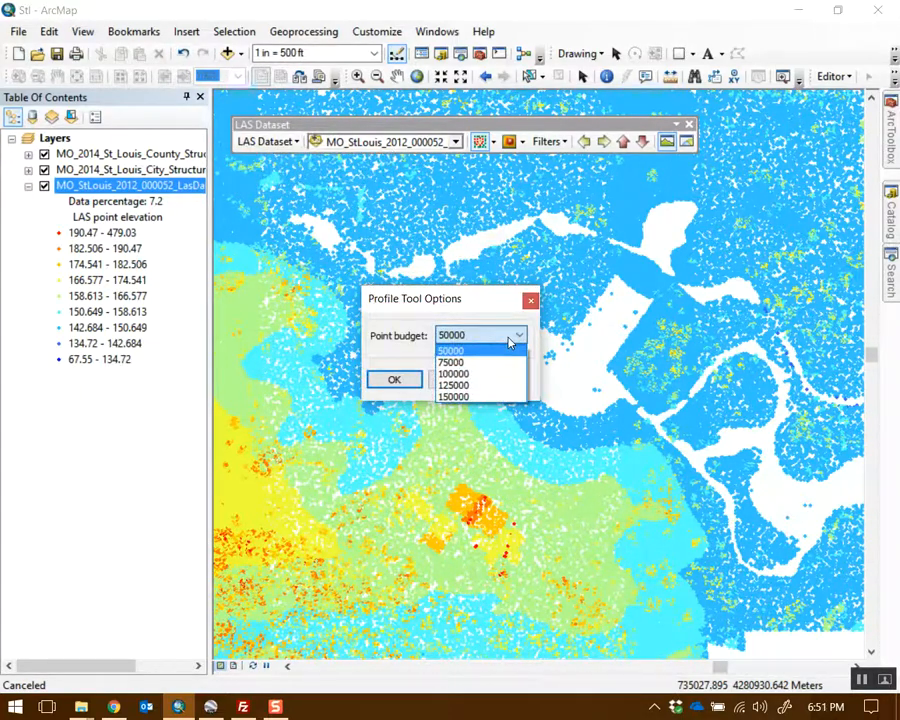
click(476, 398)
click(400, 381)
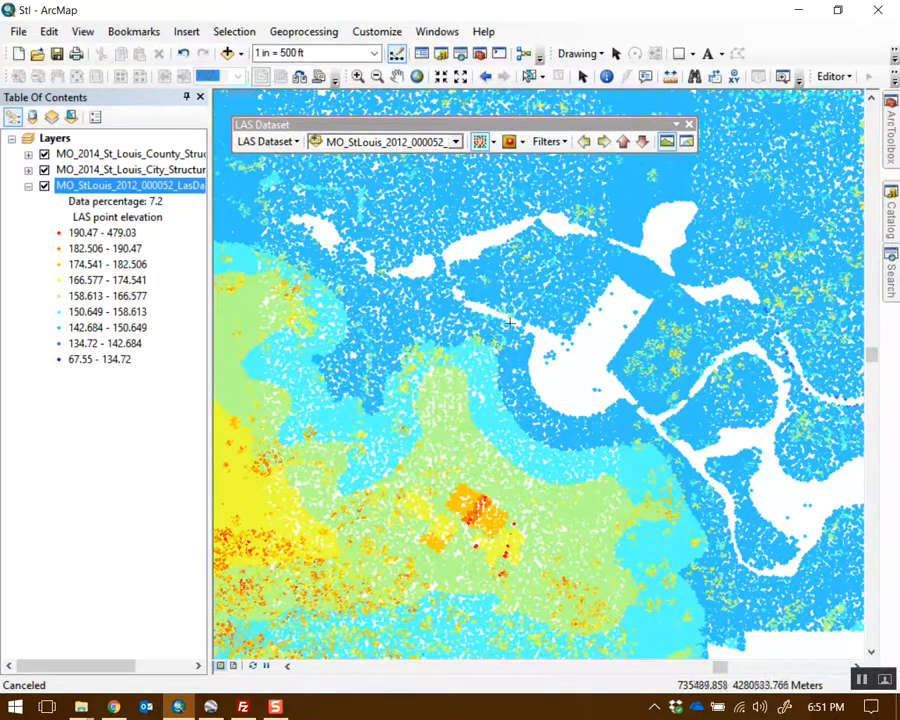
- Create a LAS profile about 545 m long and 116 m wide from the lake's southern shore southwest across the large building
click(669, 142)
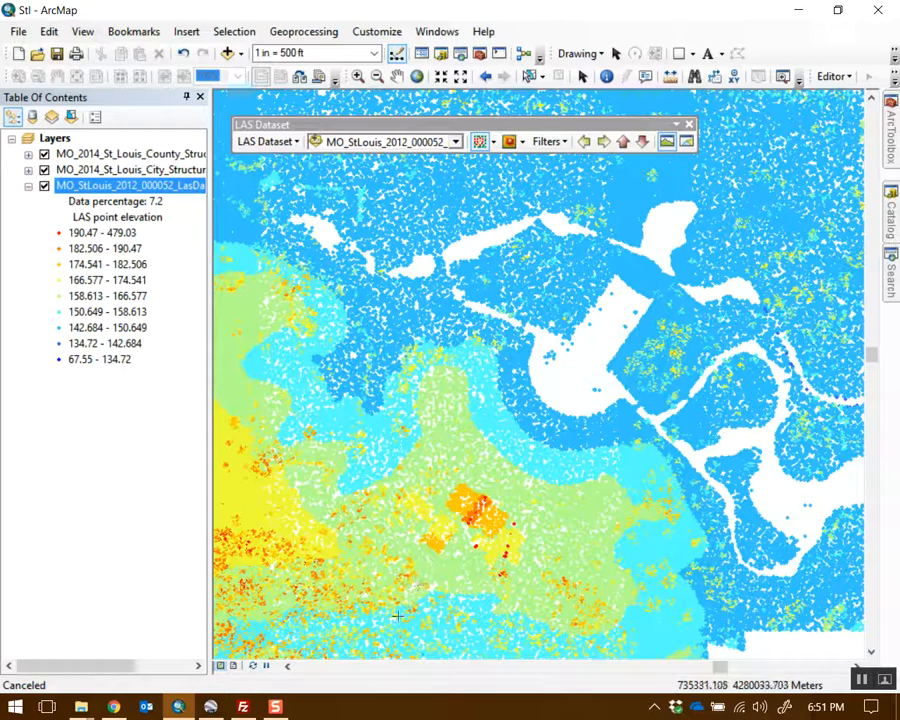
drag(416, 592, 587, 431)
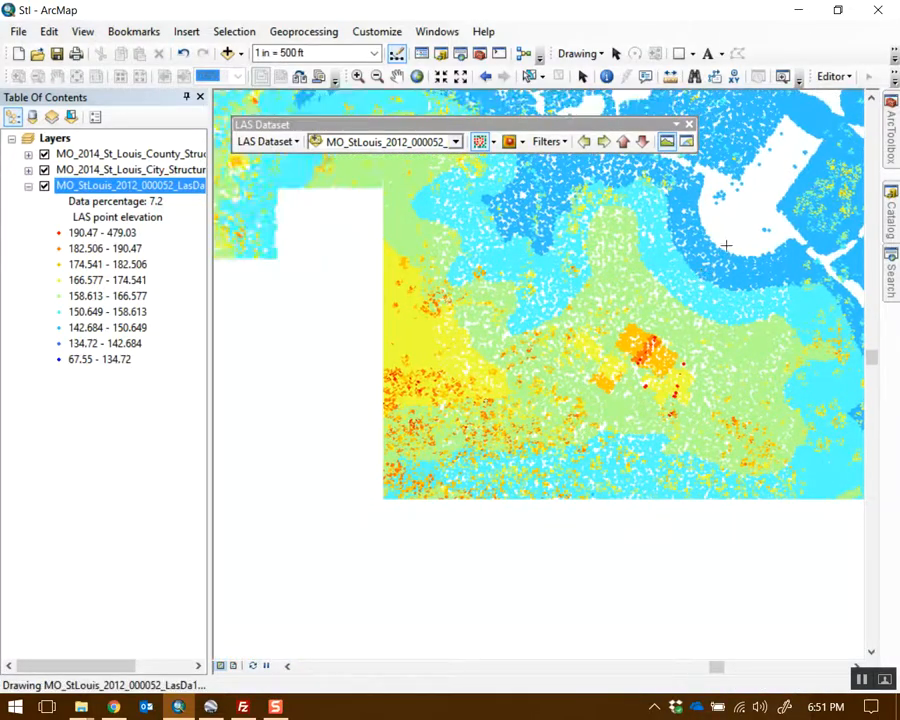
click(725, 239)
click(552, 476)
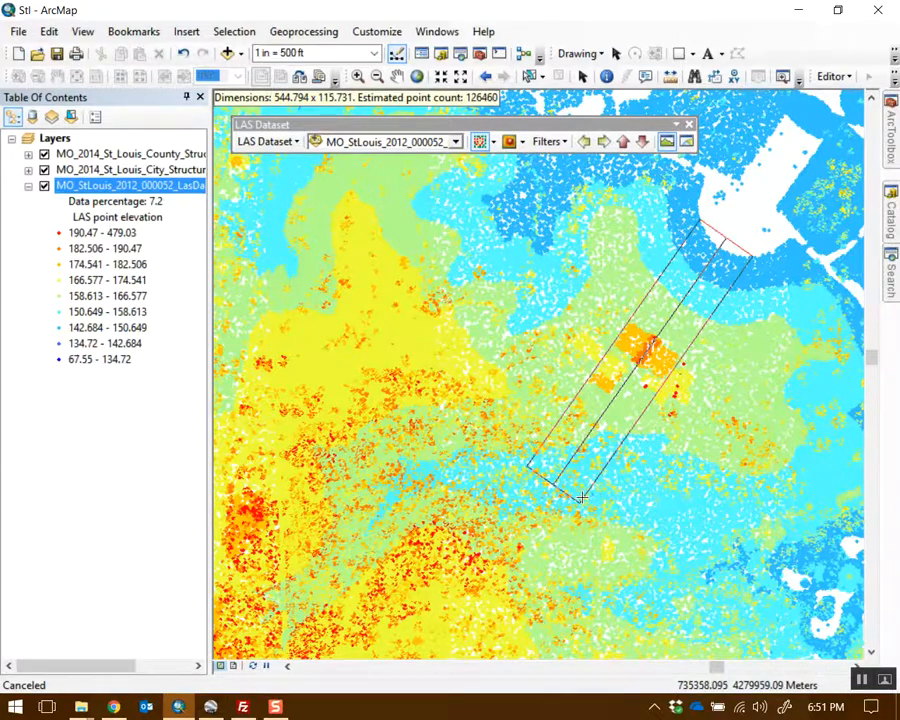
click(580, 495)
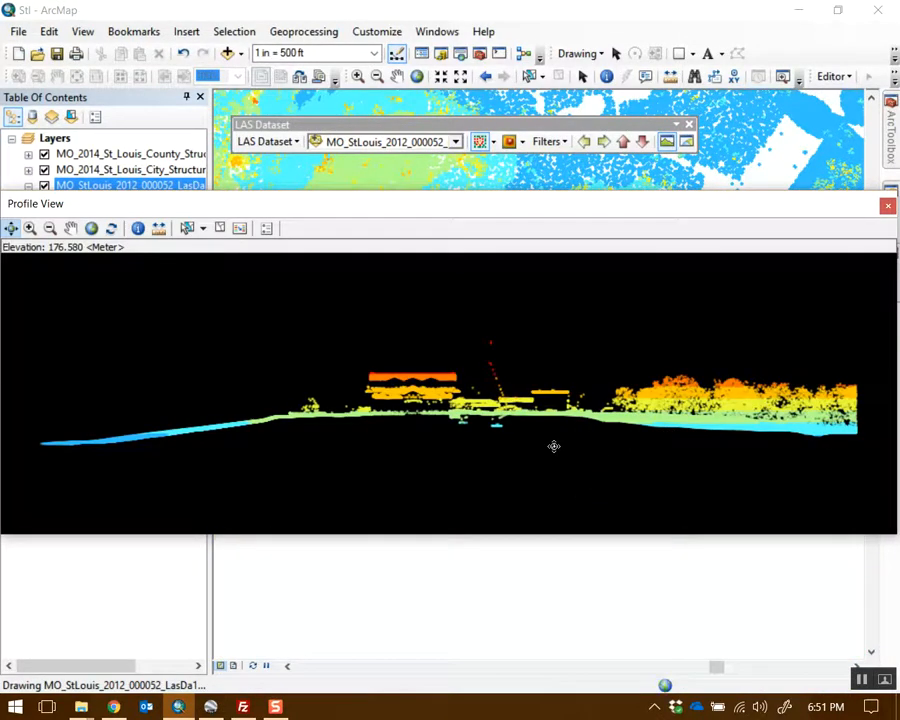
- Examine the building roofs, the points beside them and the tree canopy over the sloping ground in the profile, and close the Profile View
drag(540, 456, 536, 436)
drag(751, 410, 619, 378)
drag(700, 382, 668, 386)
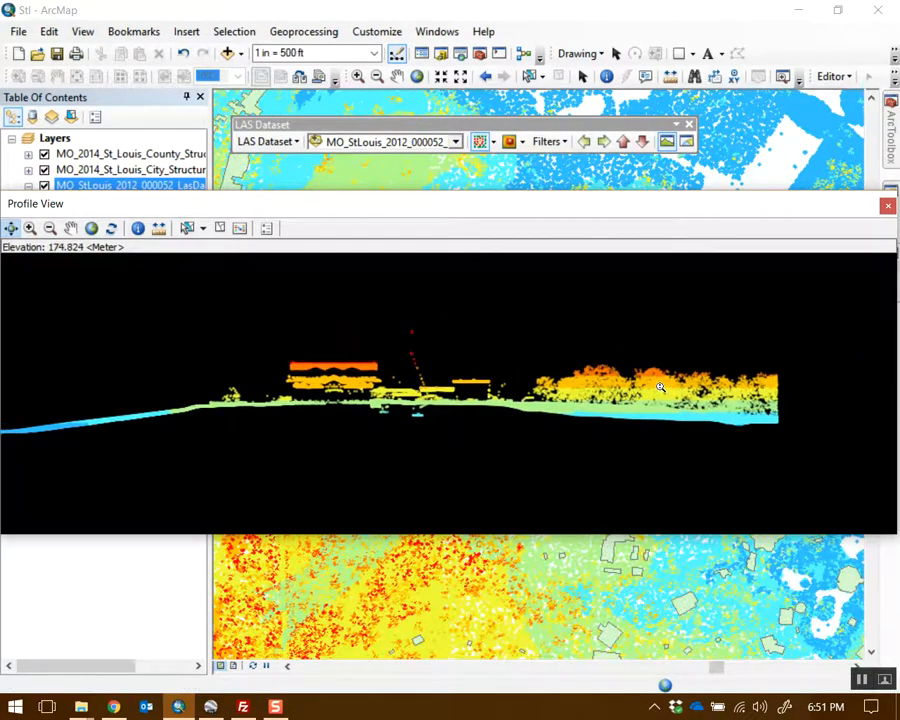
scroll(668, 380, up, 3)
scroll(667, 374, up, 3)
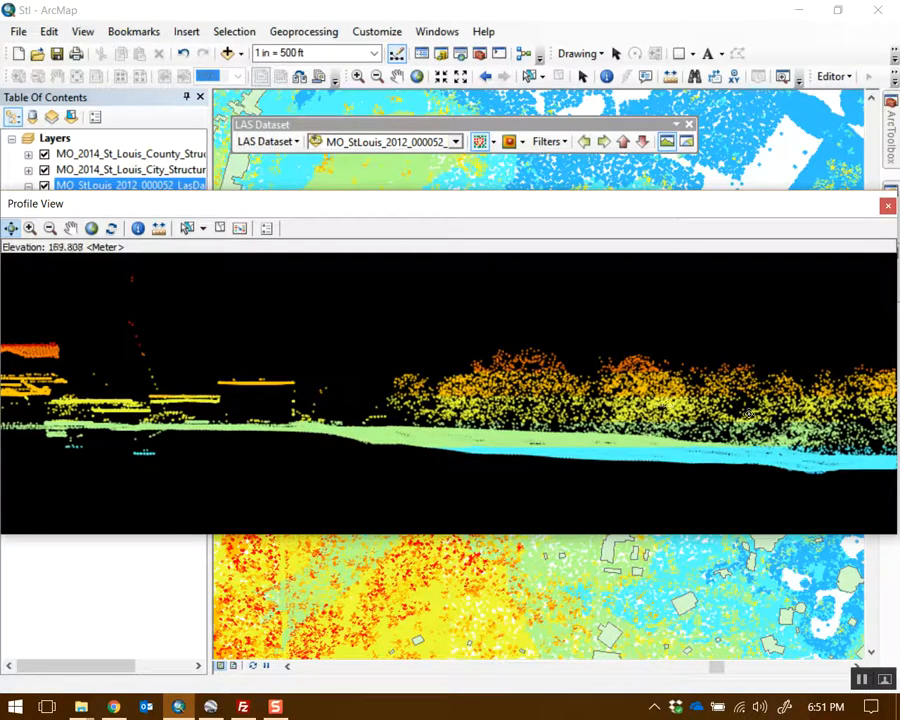
drag(343, 387, 475, 373)
drag(650, 379, 441, 379)
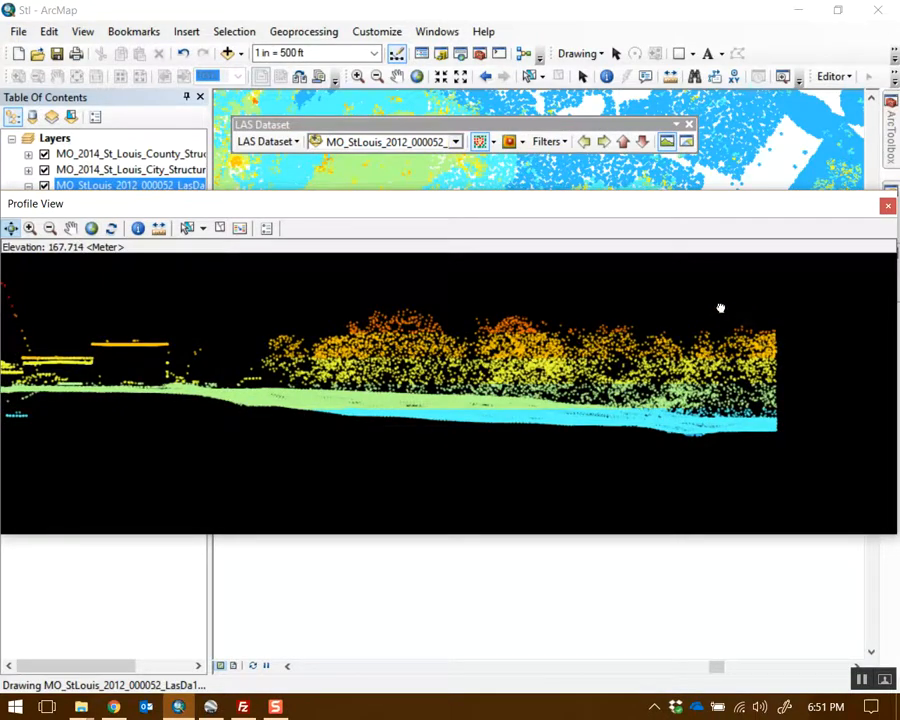
drag(320, 407, 660, 430)
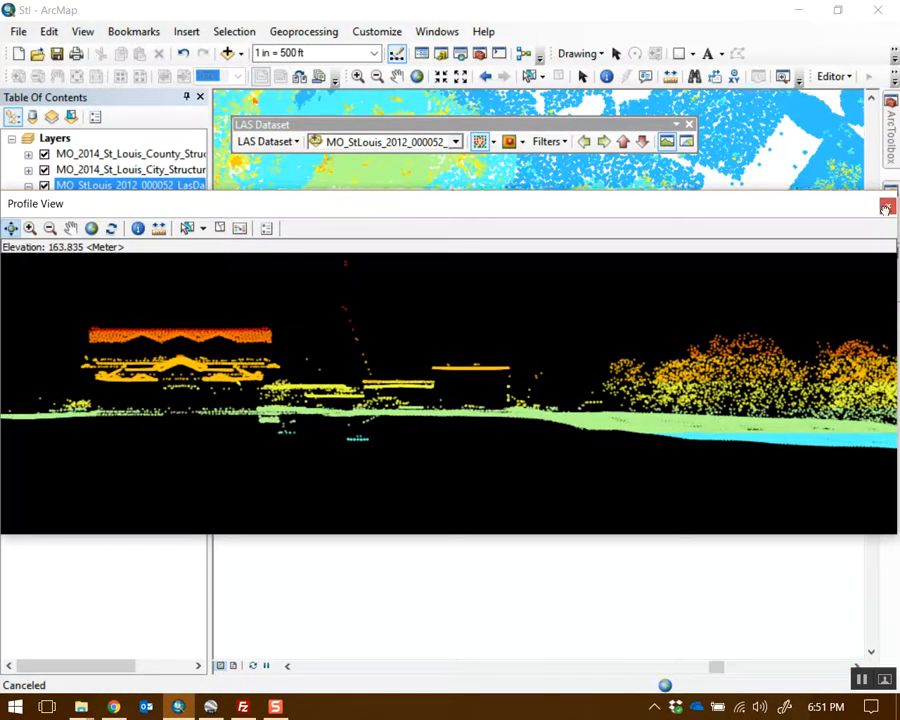
click(888, 205)
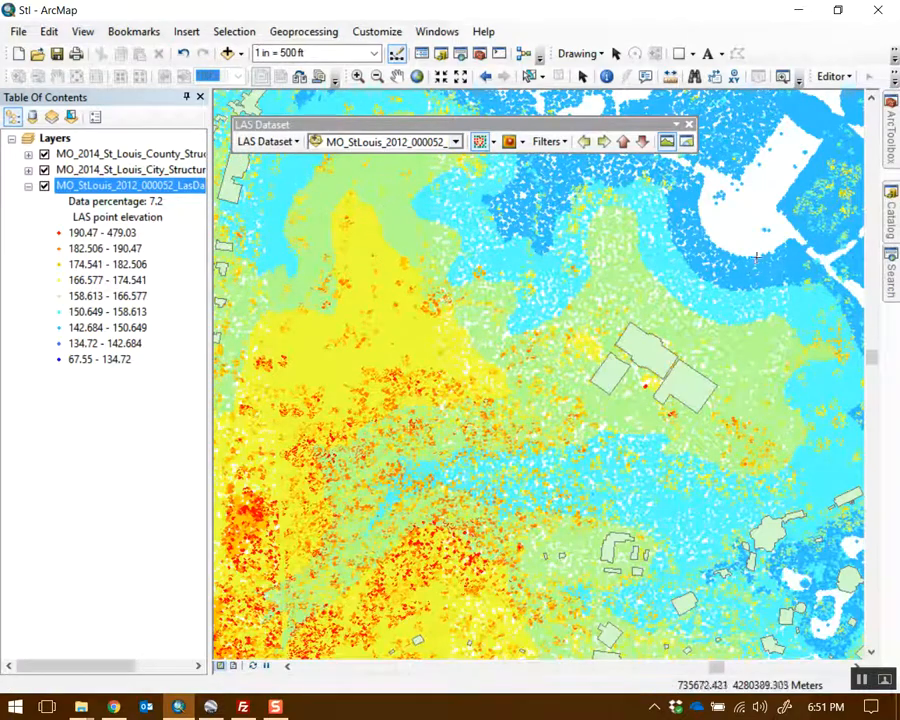
- Symbolize the LAS dataset as a TIN surface by elevation and hide the St. Louis county and city structure layers
drag(750, 234, 572, 366)
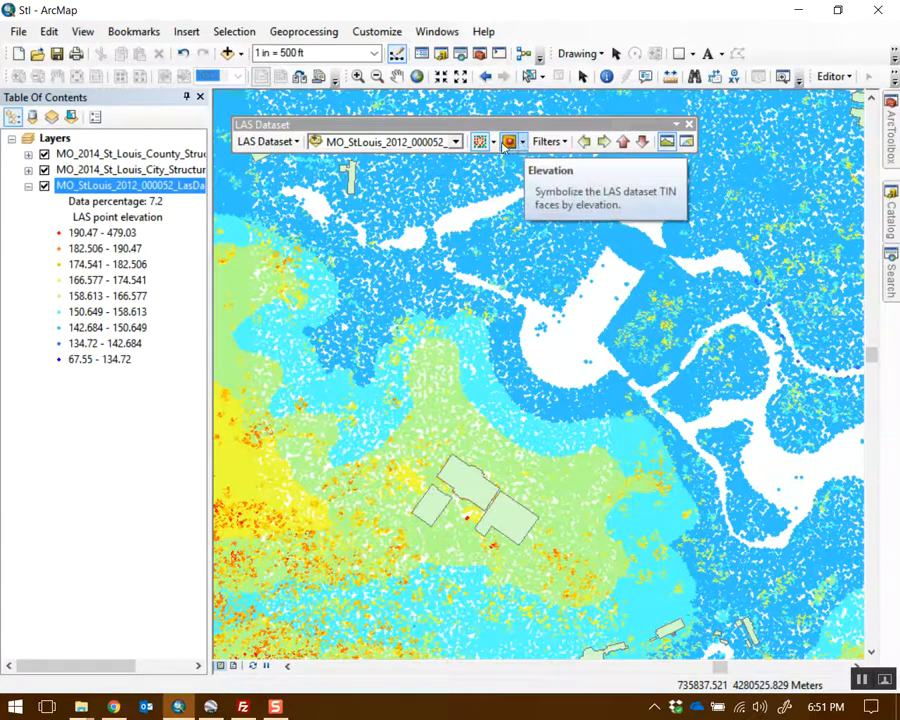
click(510, 143)
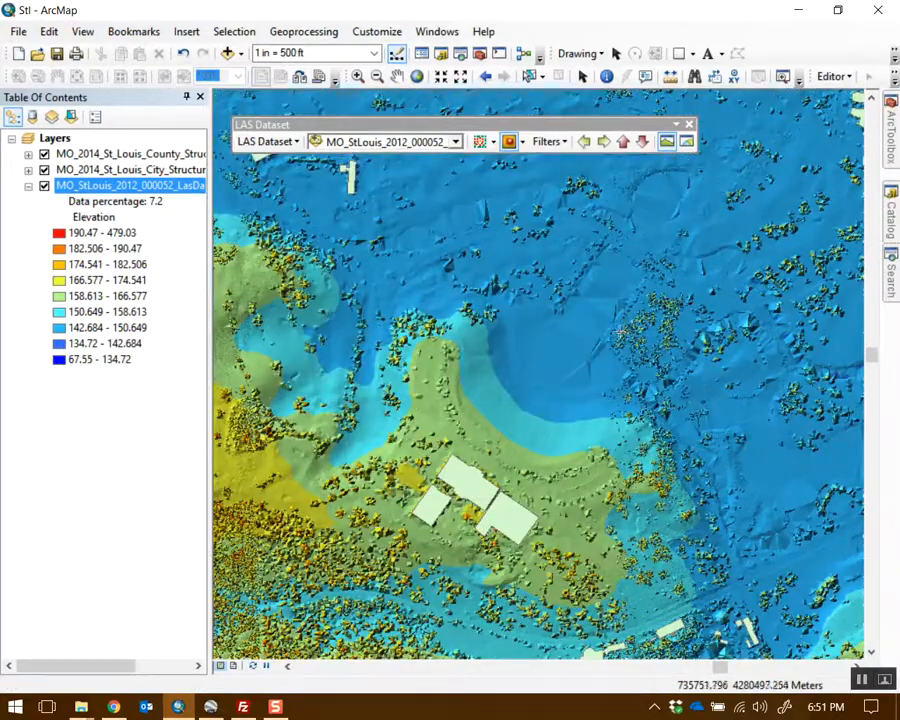
click(44, 170)
click(44, 154)
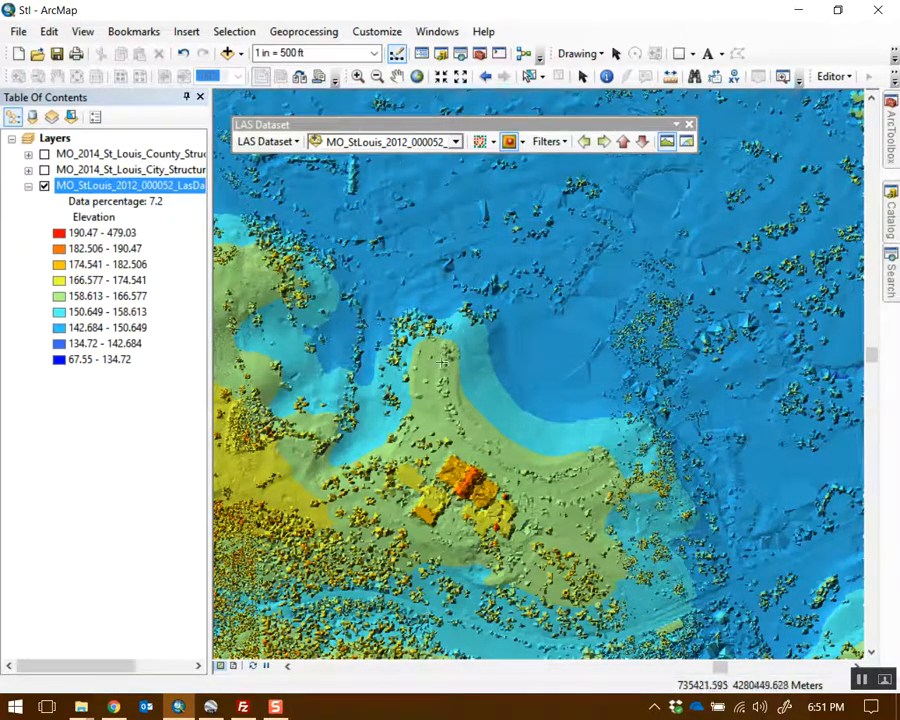
- Examine the elevation surface close up around the large building and its rooftop points, and across the surrounding hill and lakes
drag(443, 362, 573, 252)
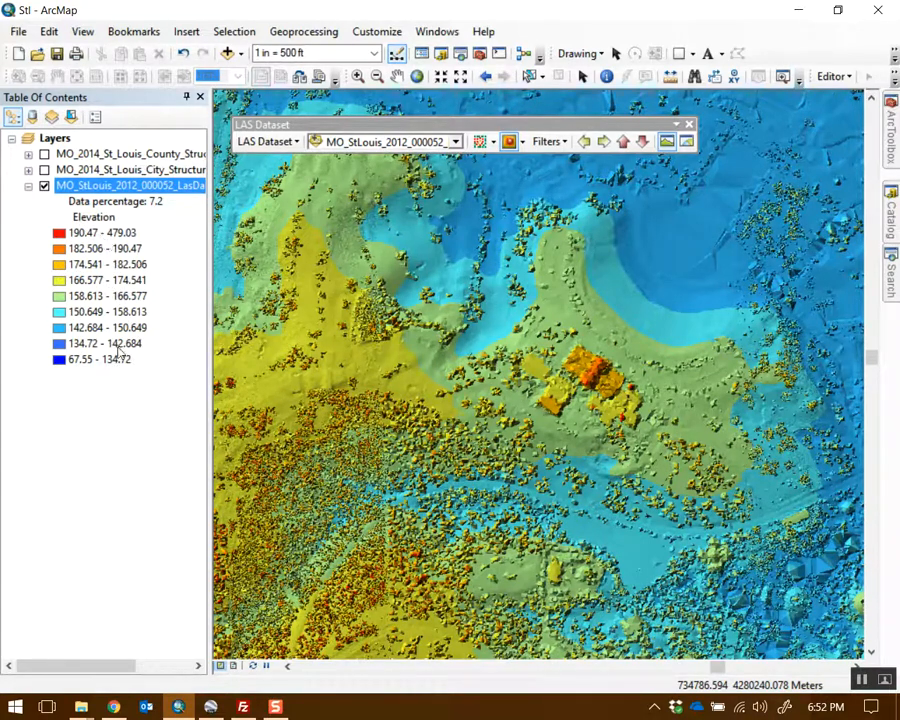
scroll(556, 342, up, 3)
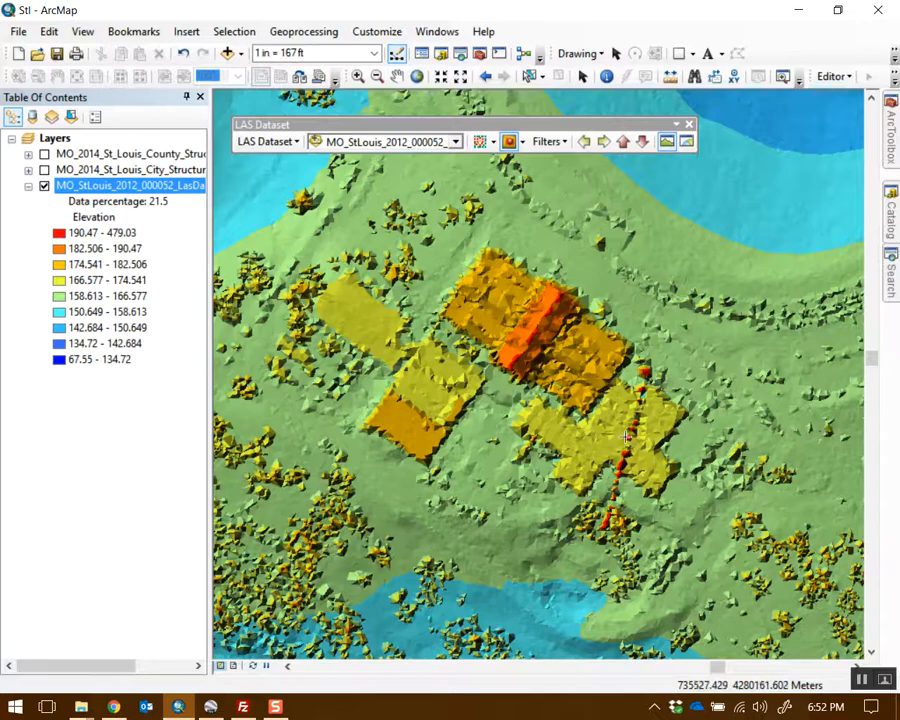
scroll(625, 440, up, 1)
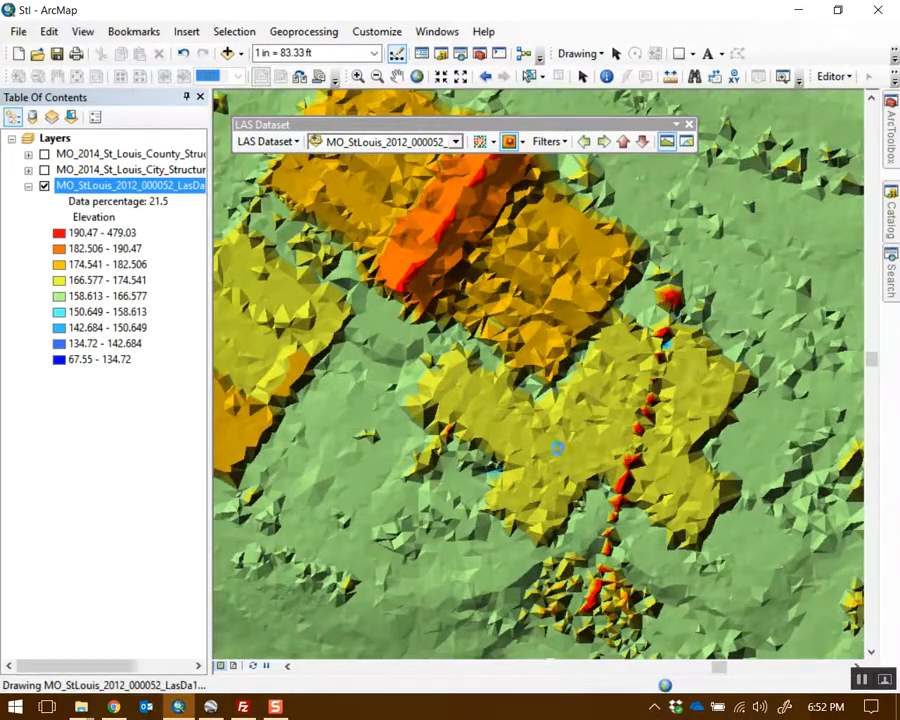
scroll(555, 422, down, 1)
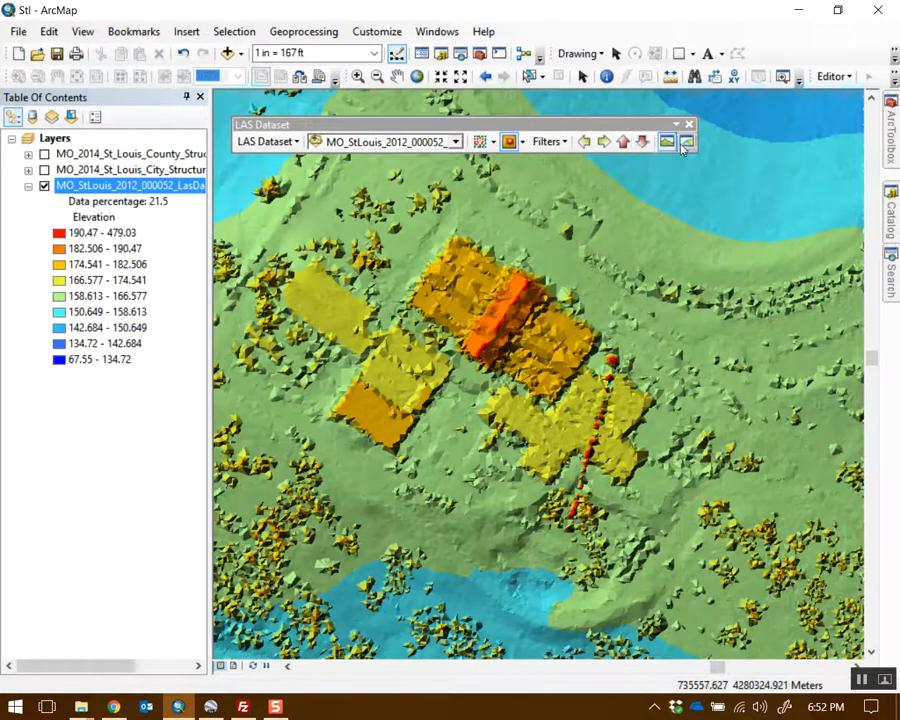
scroll(566, 296, down, 2)
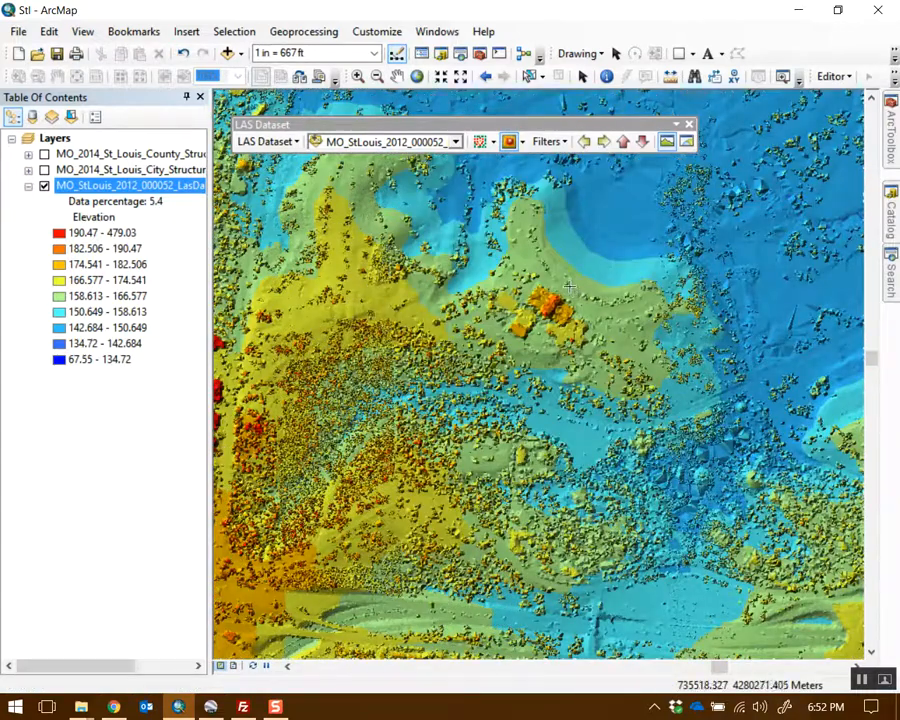
drag(587, 232, 571, 373)
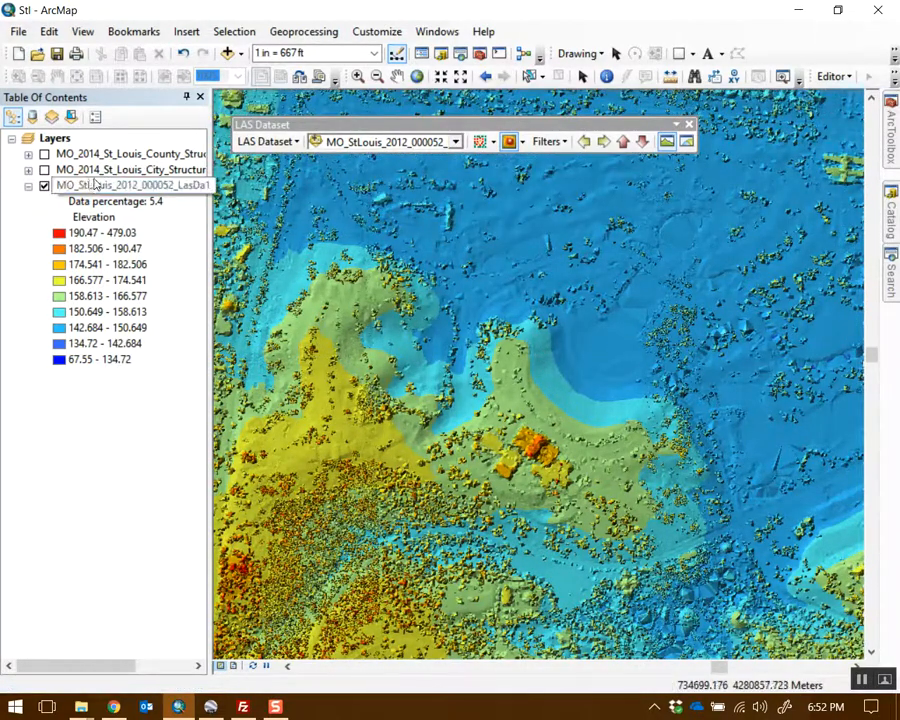
drag(627, 303, 580, 340)
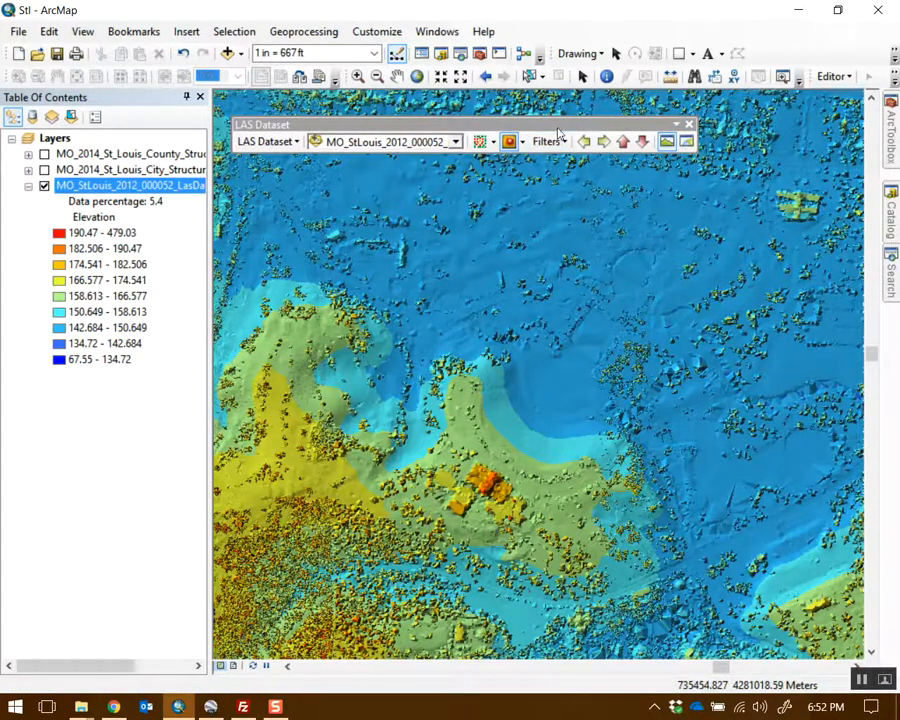
- Float the LAS Dataset toolbar slightly higher over the map and display the dataset as elevation-coloured points across the wider park area
drag(560, 126, 556, 101)
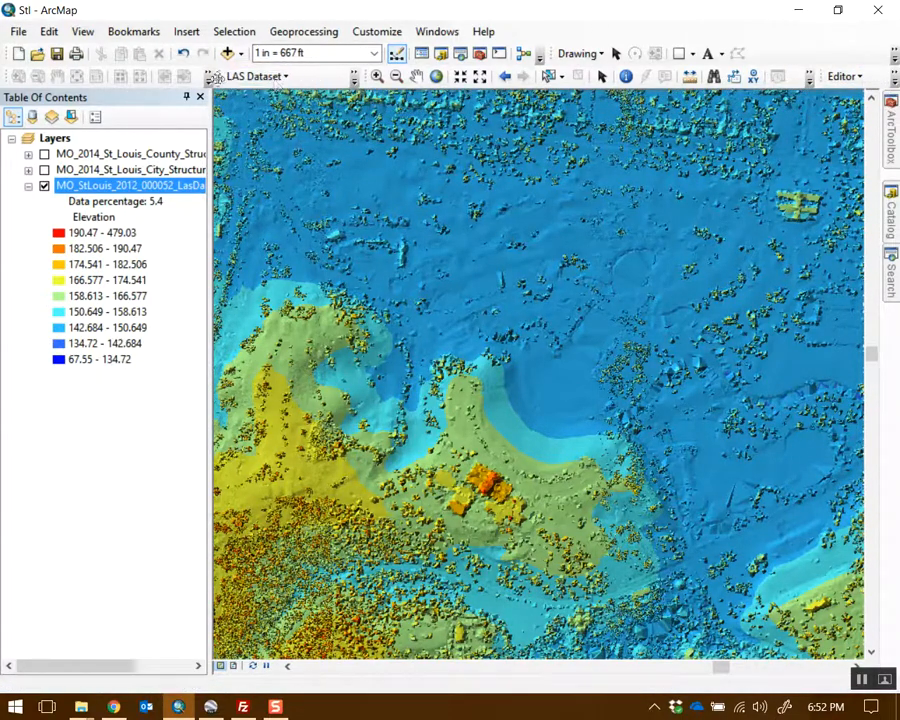
drag(228, 122, 228, 112)
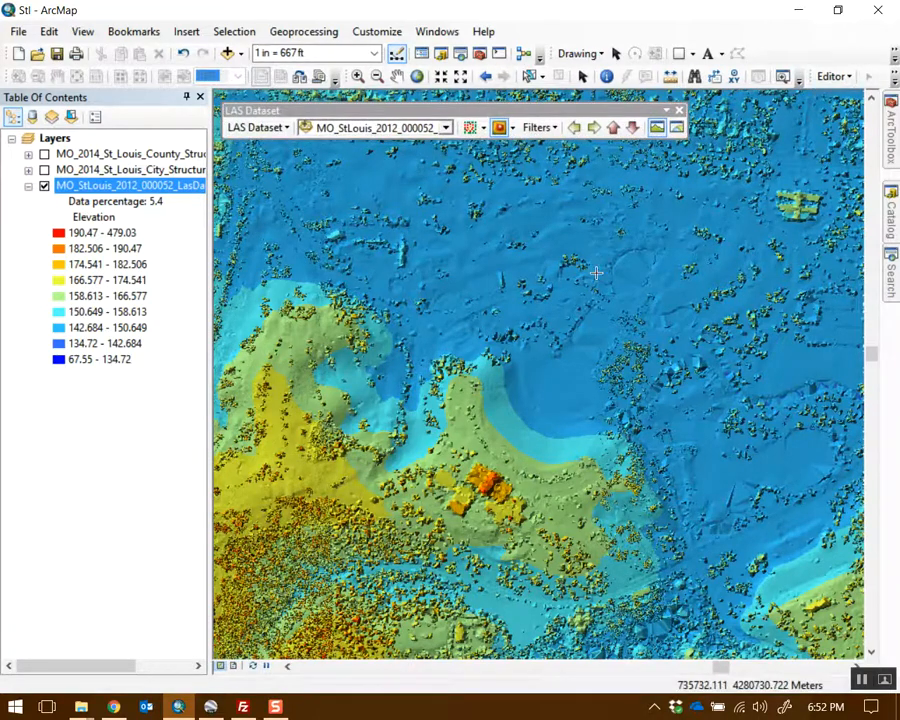
click(469, 127)
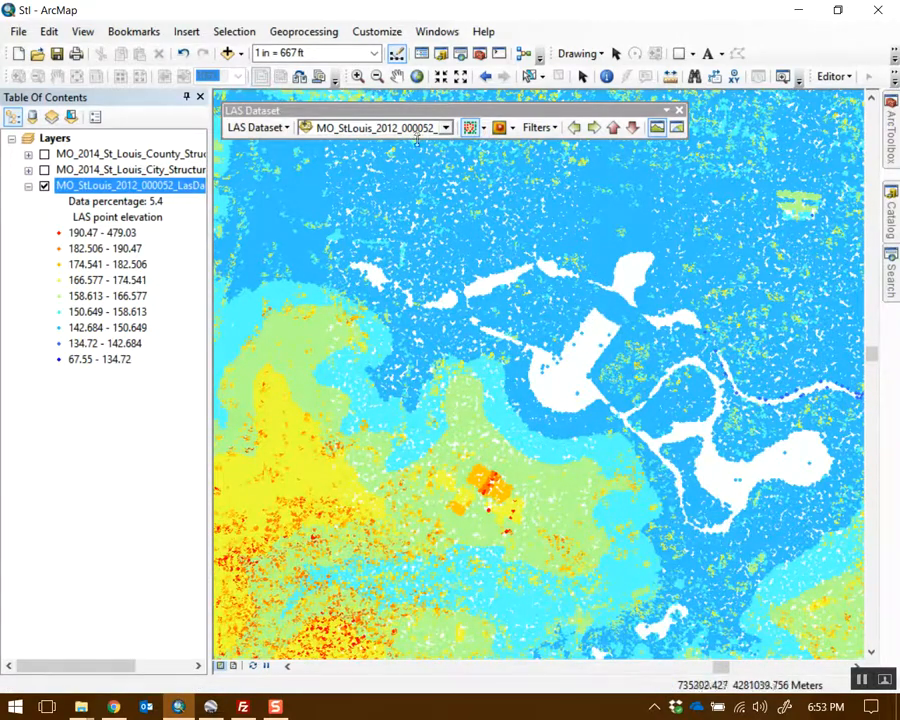
click(583, 76)
scroll(580, 340, up, 2)
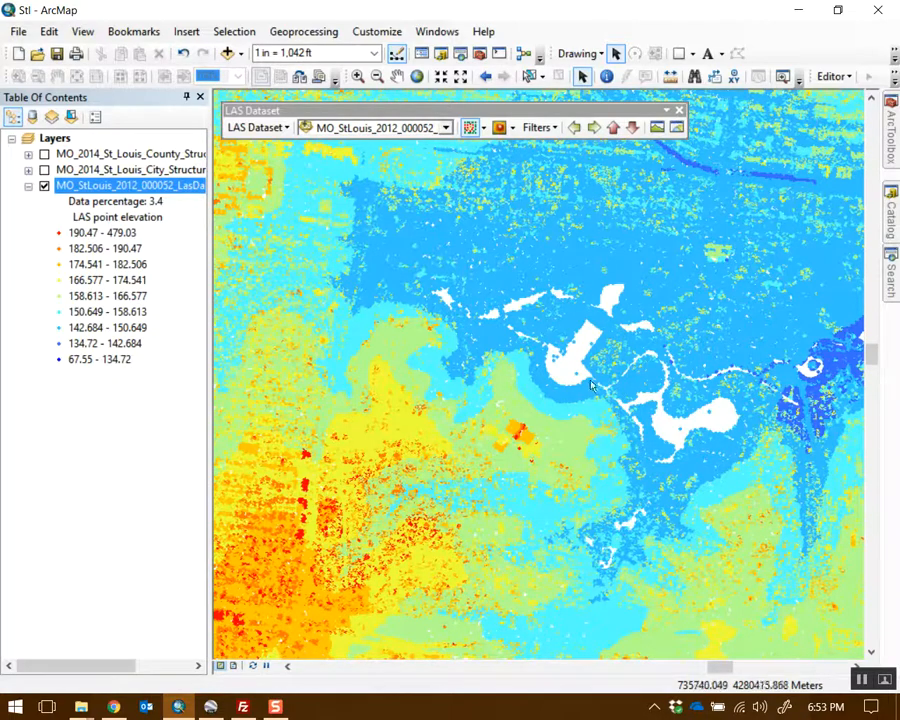
scroll(600, 410, up, 1)
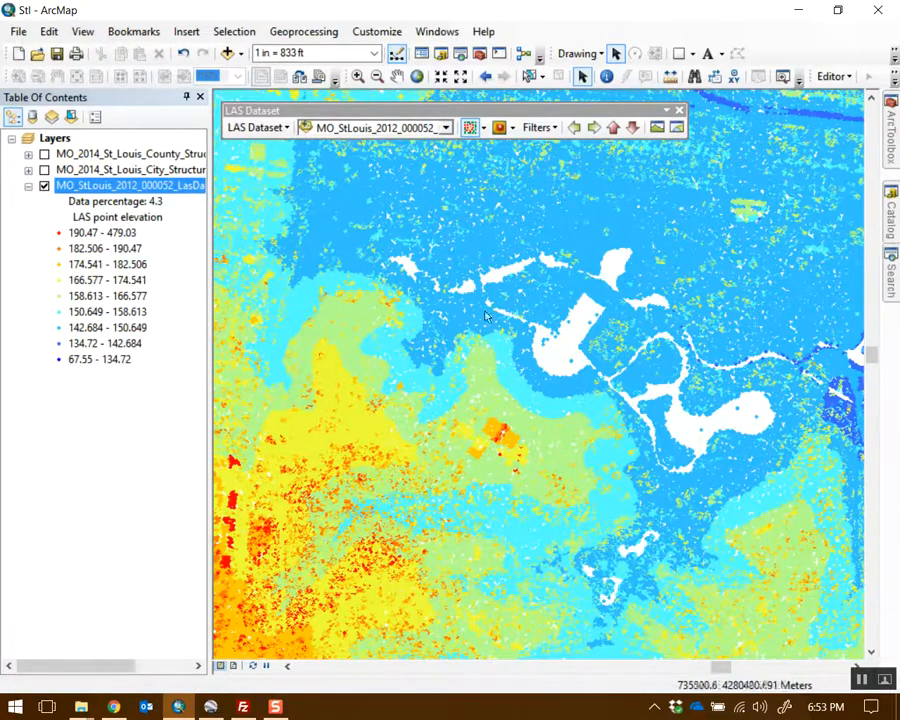
- Bring up ArcToolbox, find the Conversion Tools toolbox and move the floating LAS Dataset toolbar lower over the map
mouse_move(893, 140)
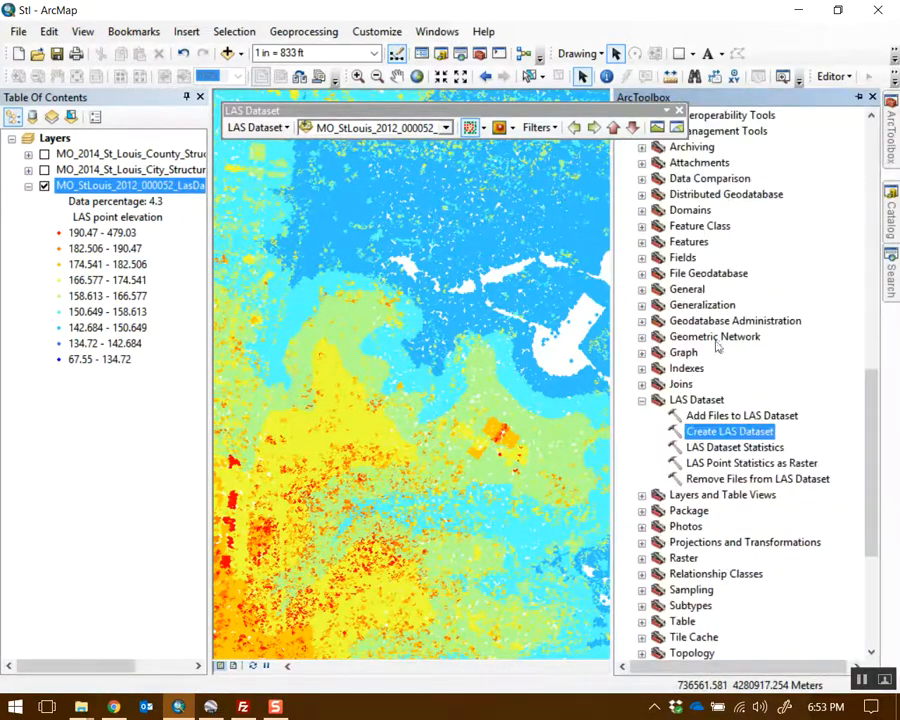
scroll(652, 412, up, 6)
scroll(652, 412, up, 4)
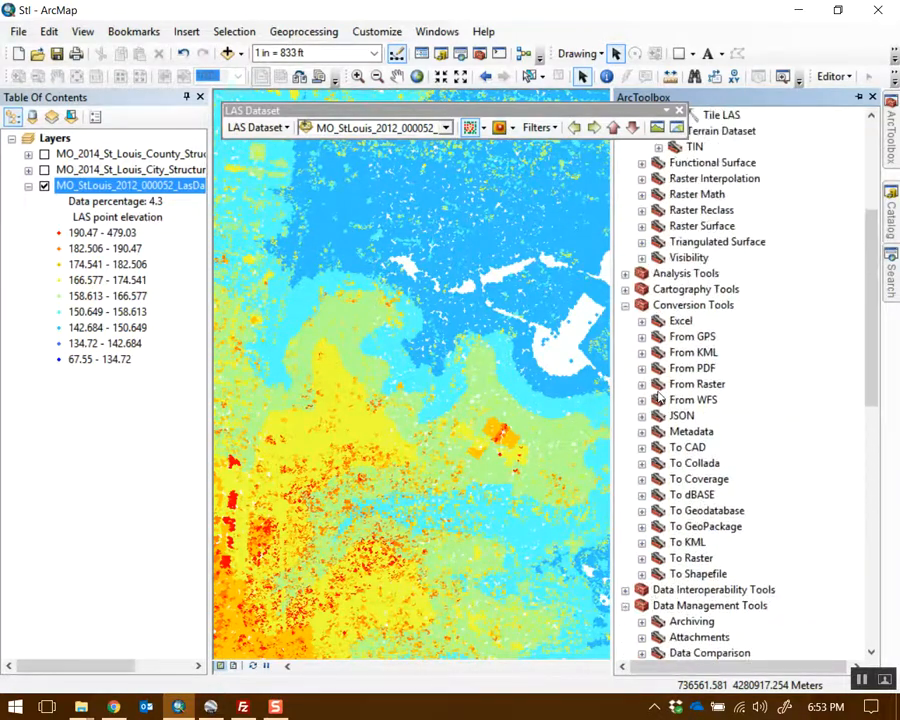
click(690, 305)
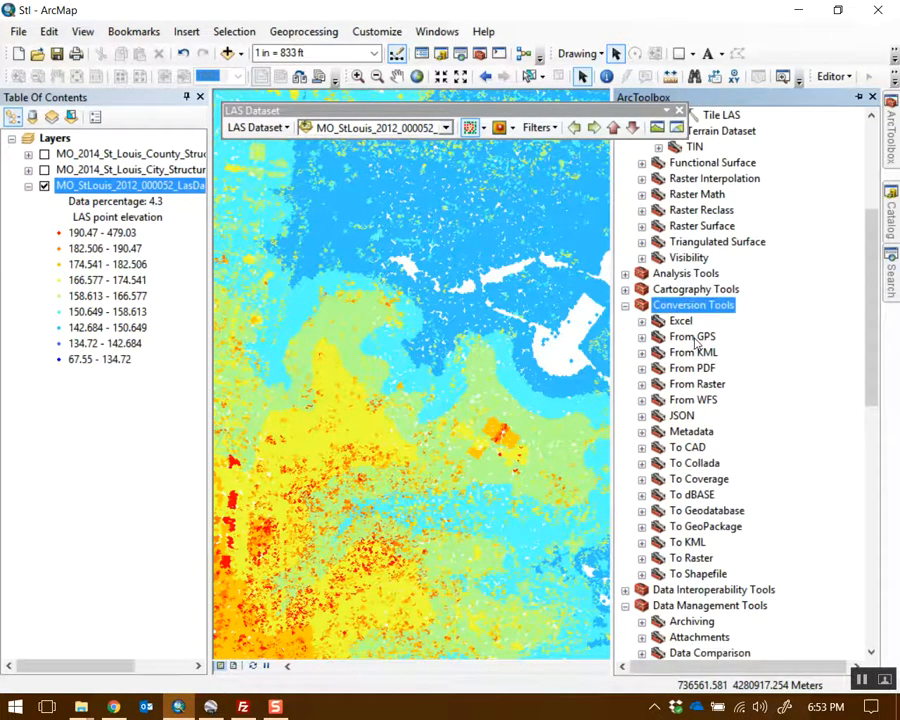
scroll(650, 270, up, 5)
drag(449, 110, 274, 186)
- Expand the To Raster toolset under Conversion Tools and select the LAS Dataset to Raster tool
mouse_move(897, 143)
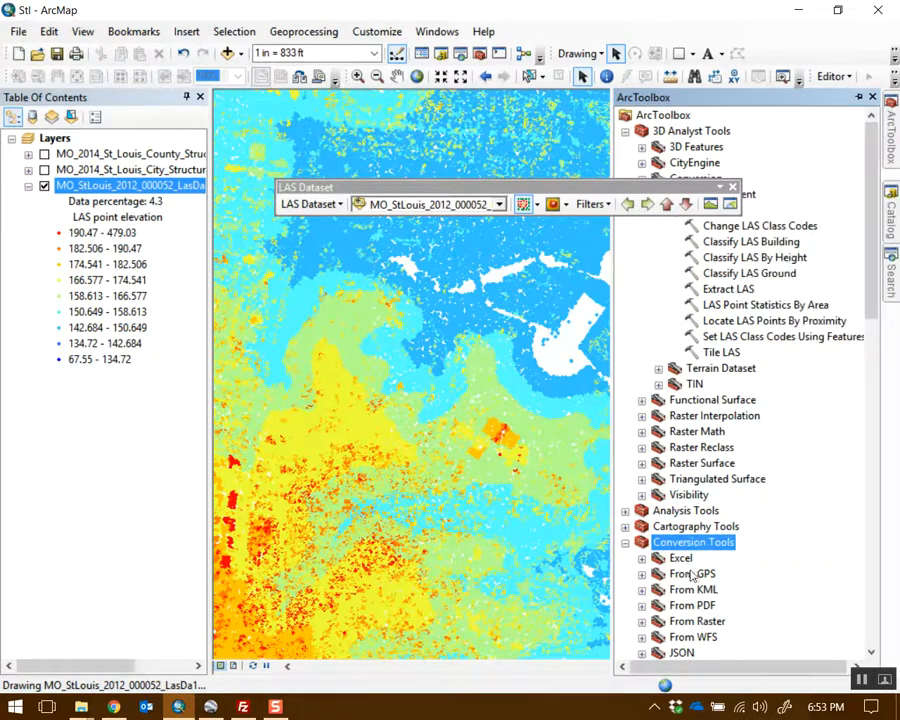
scroll(690, 575, down, 4)
click(690, 606)
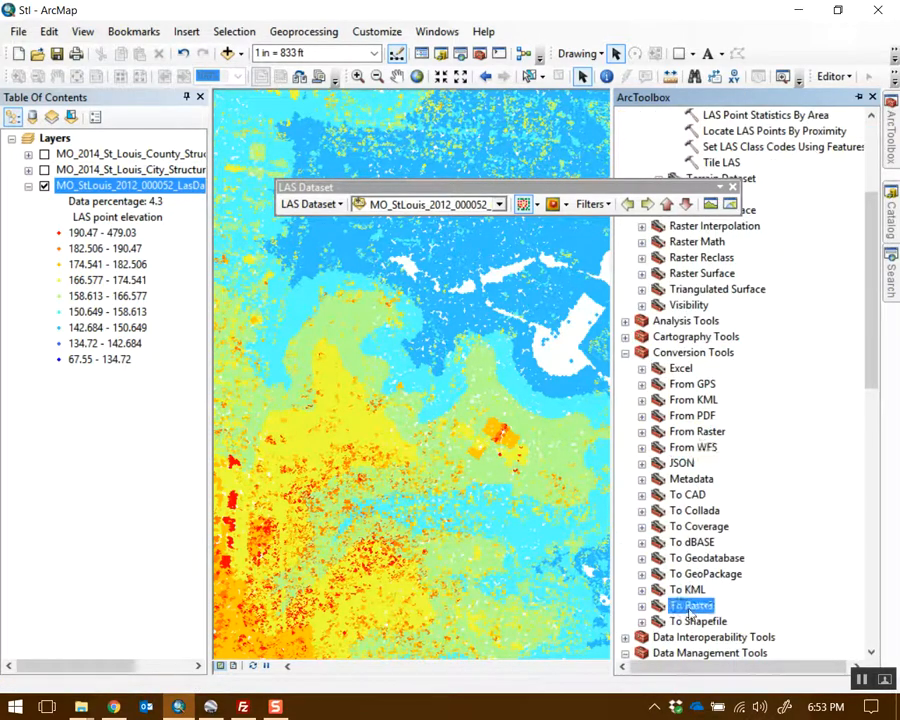
scroll(688, 613, down, 2)
click(641, 511)
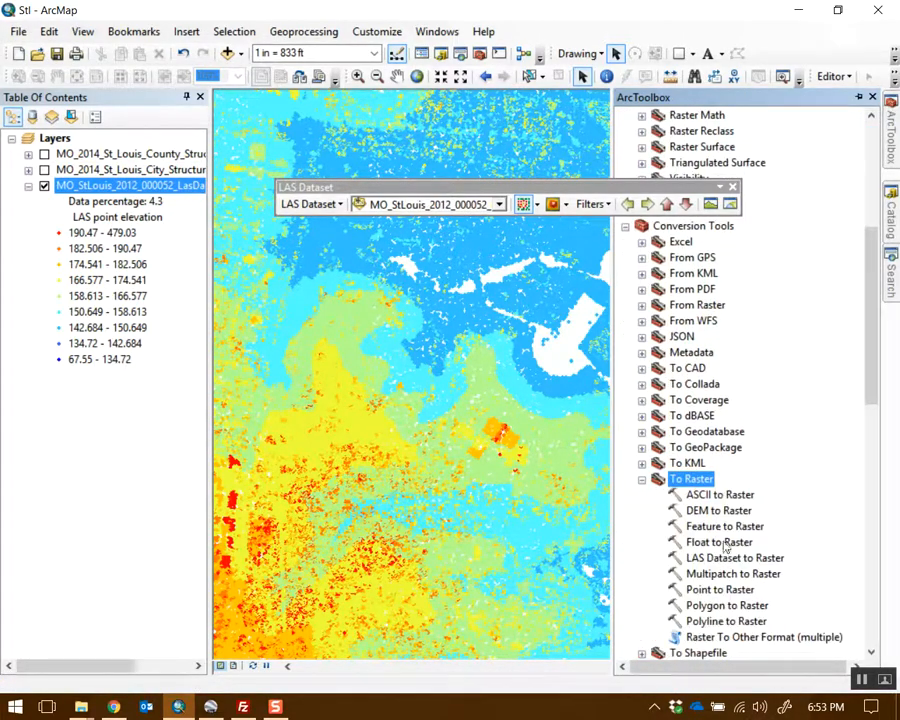
click(722, 558)
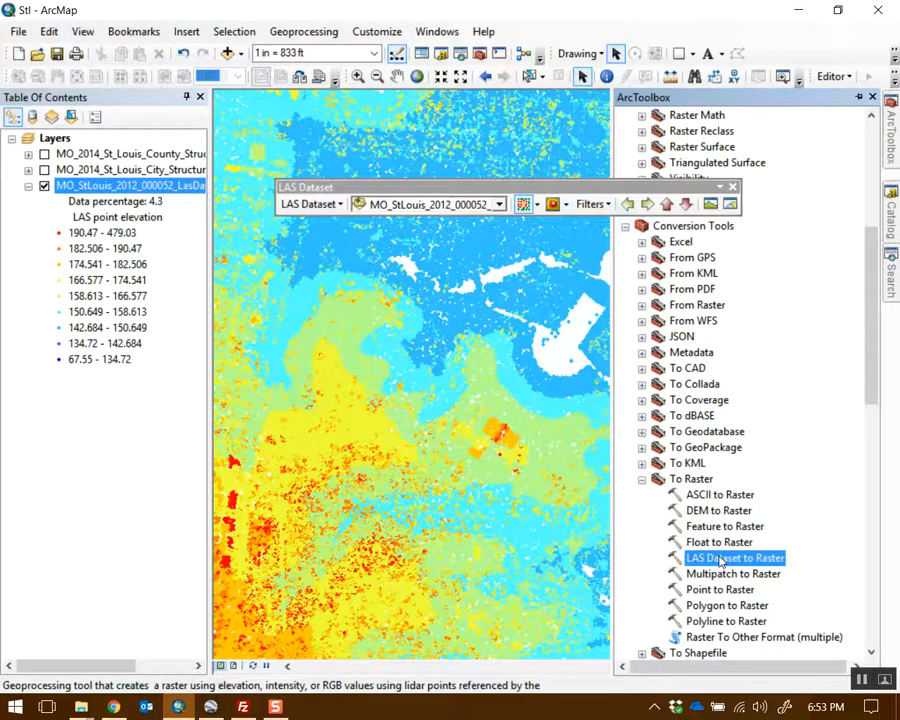
- Open LAS Dataset to Raster with the MO_StLouis_2012_000052 LAS dataset as input and Forest_Park.tif in the junks folder as output raster
scroll(743, 567, down, 3)
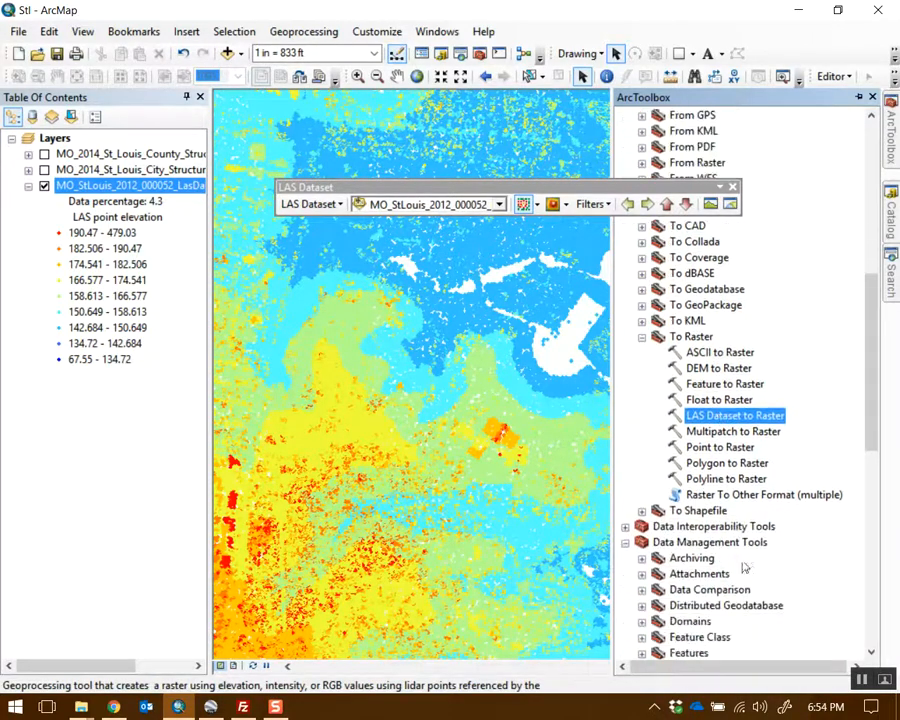
double_click(727, 418)
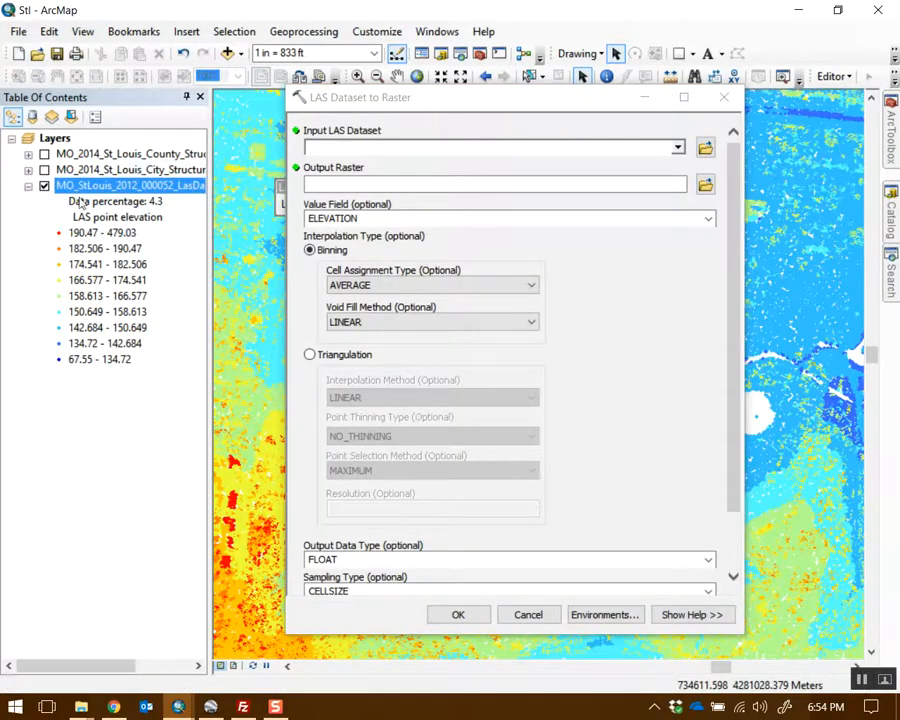
drag(131, 194, 365, 150)
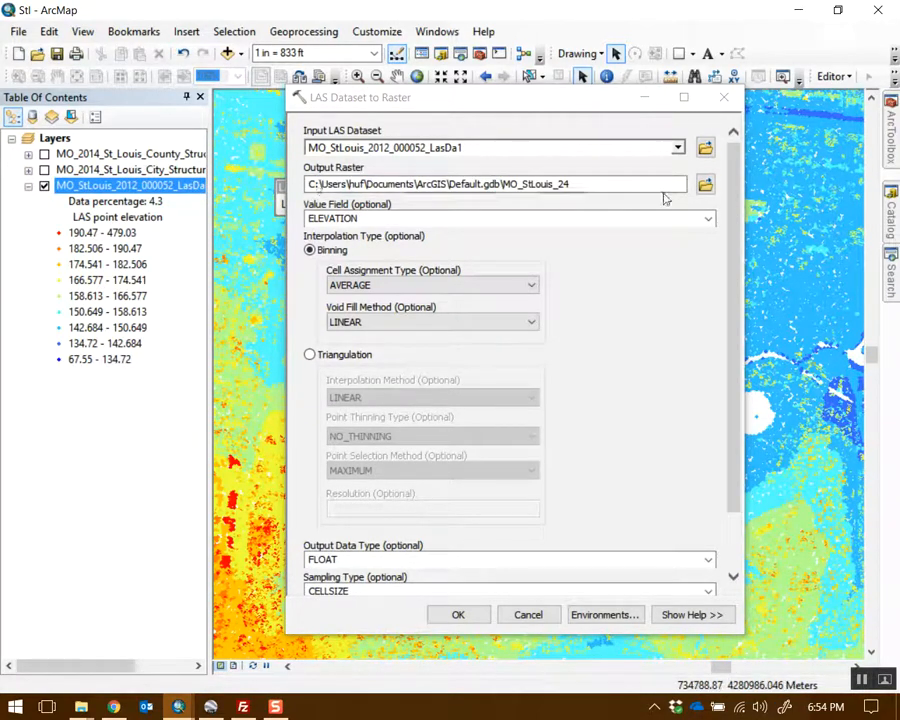
click(705, 184)
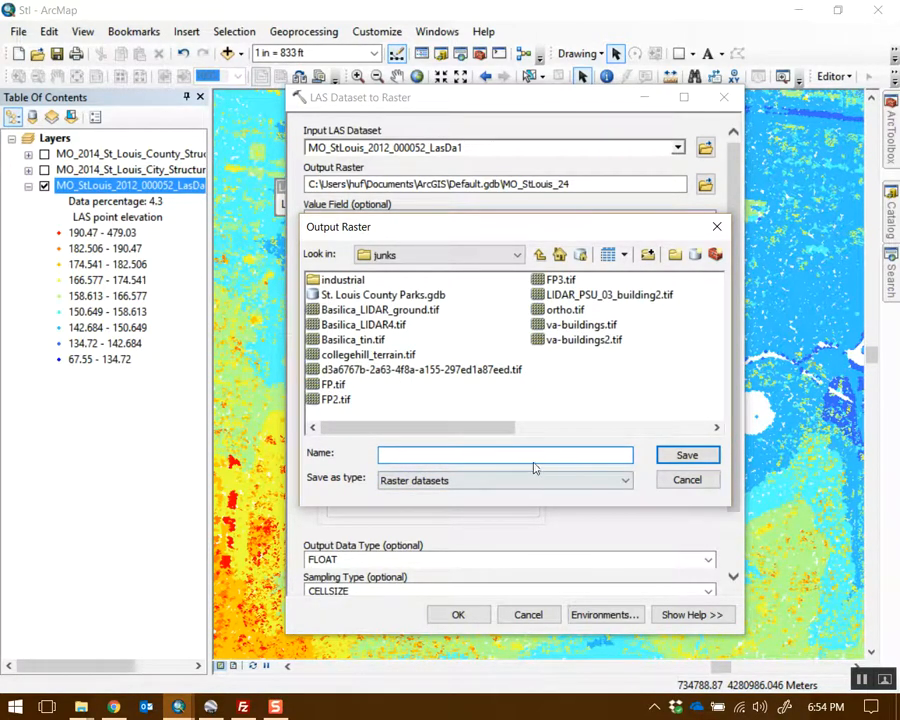
text(Forest_Park.tif)
click(677, 456)
- Set the sampling value for the output raster to 2 and move the tool dialog slightly higher over the map
drag(738, 280, 735, 358)
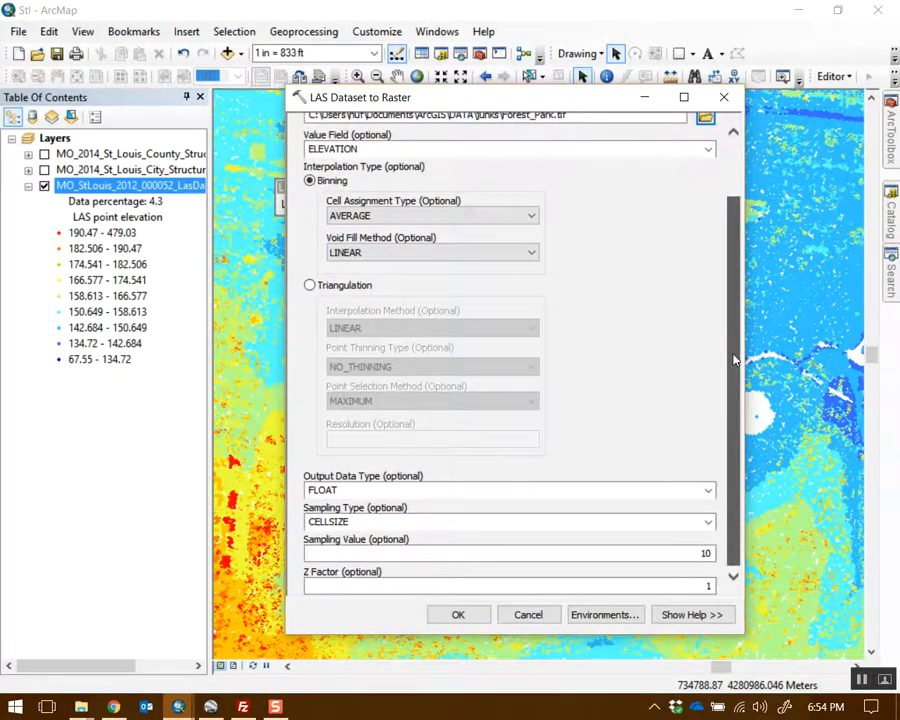
click(697, 556)
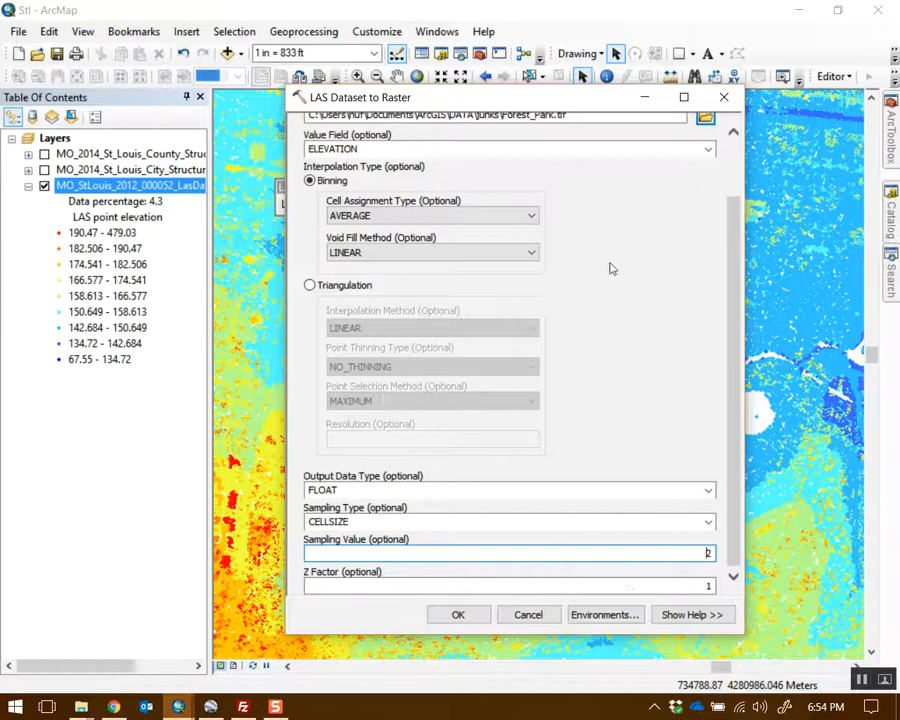
drag(604, 104, 654, 74)
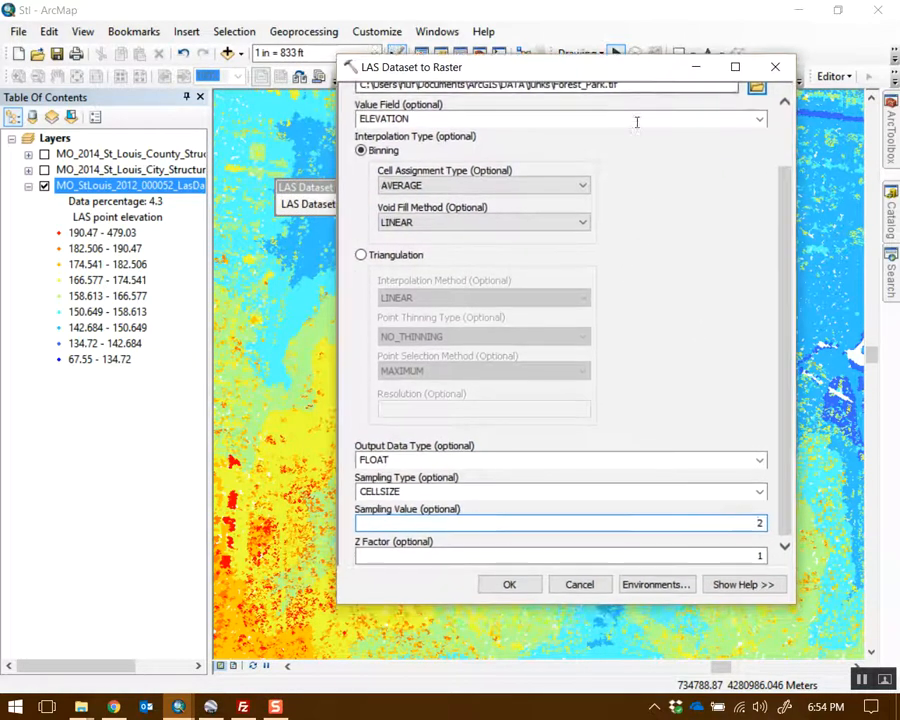
- Set the processing extent in the environment settings to Same as Display and run the raster conversion
click(676, 587)
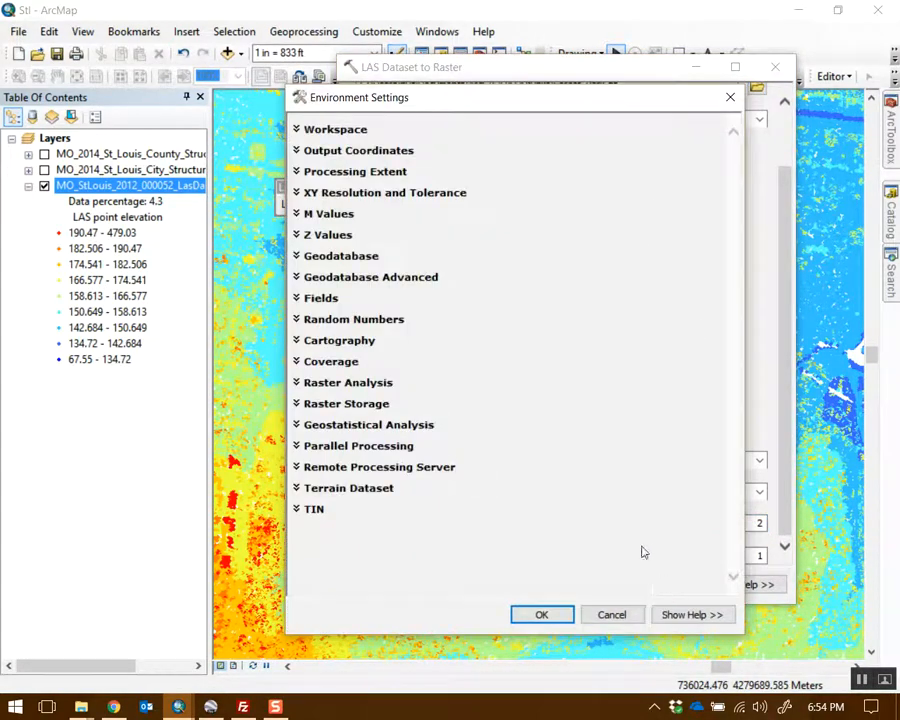
click(400, 173)
click(390, 204)
click(372, 266)
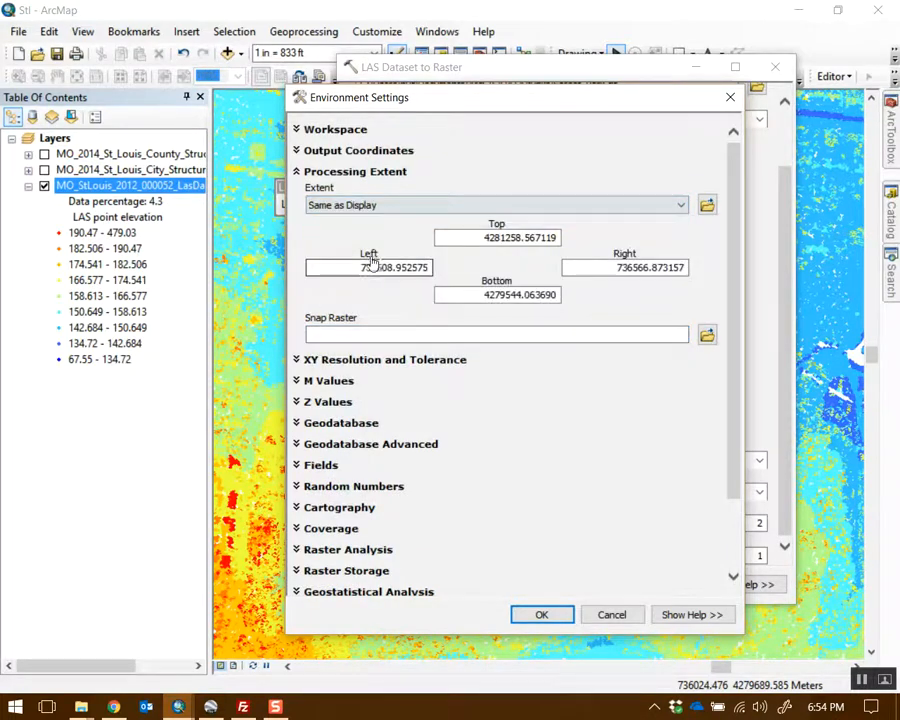
click(370, 176)
click(541, 614)
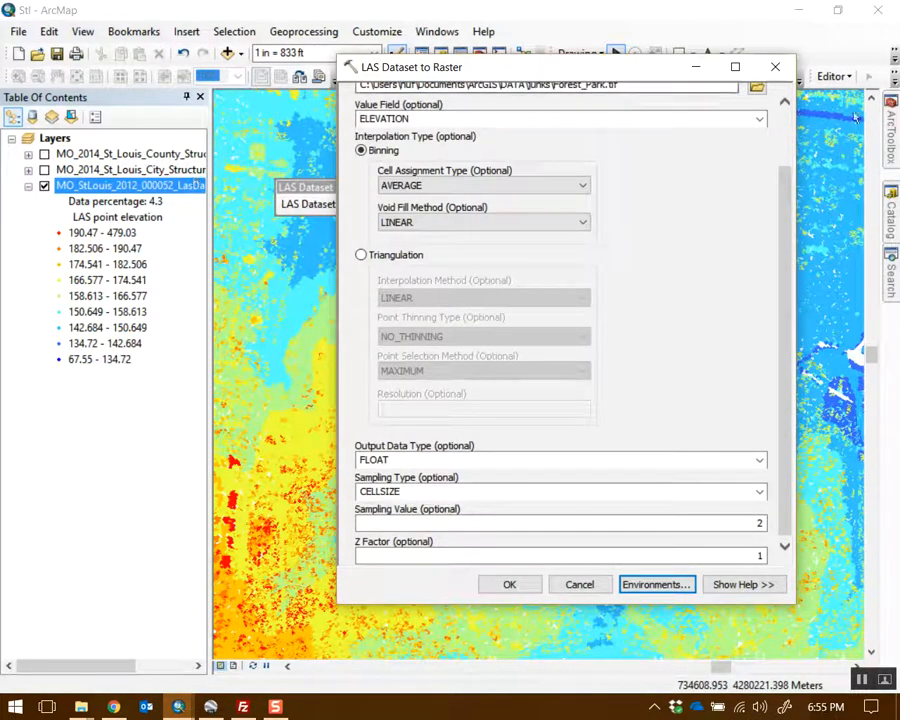
click(510, 584)
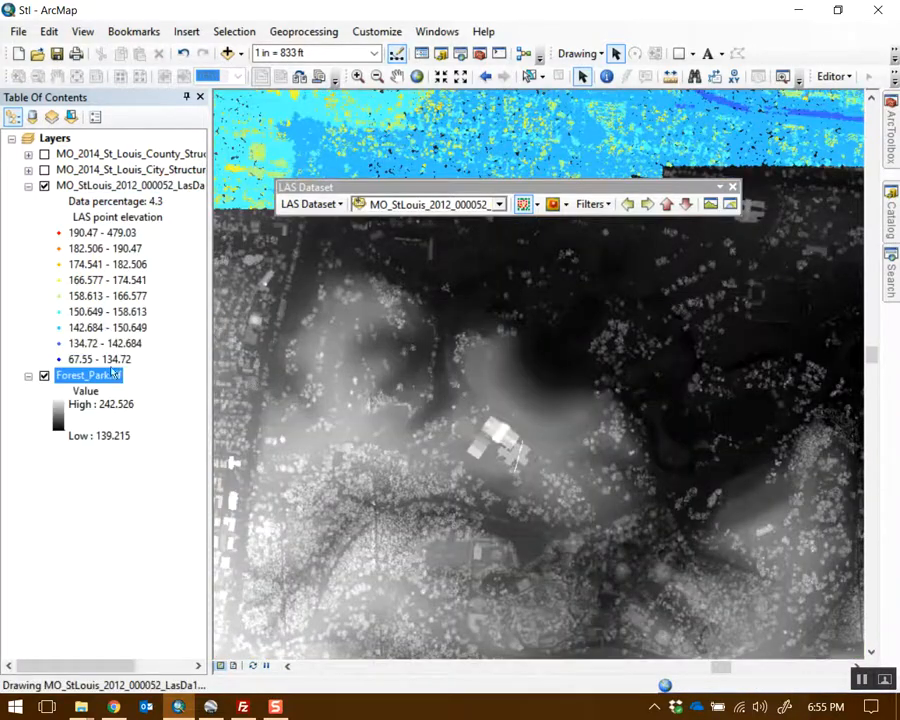
- Hide the LAS dataset layer and move the floating LAS Dataset toolbar higher to uncover the Forest_Park.tif raster
click(44, 186)
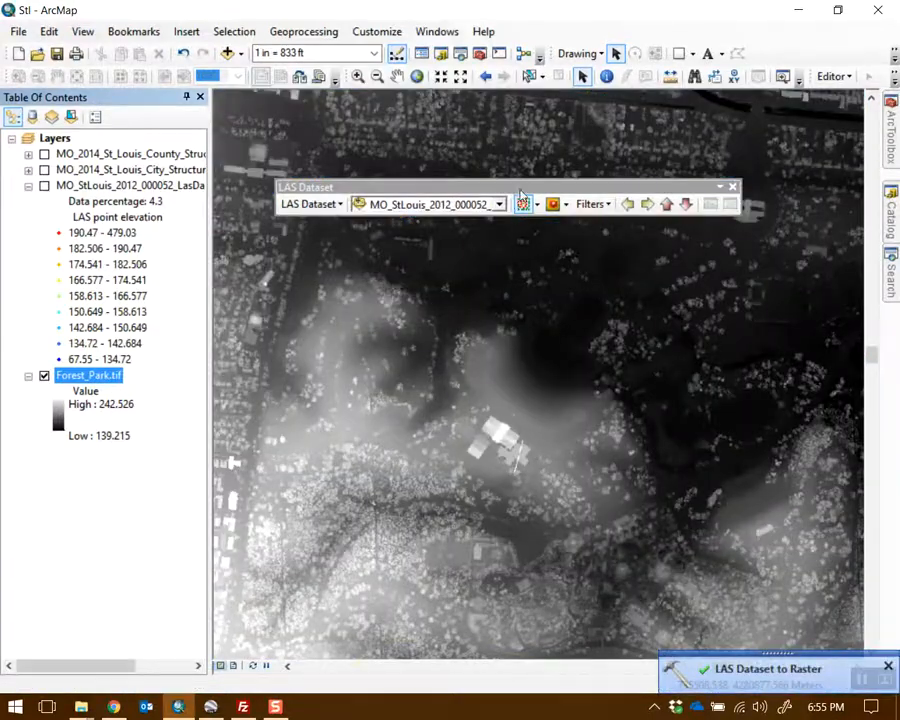
drag(522, 190, 535, 122)
scroll(590, 332, down, 2)
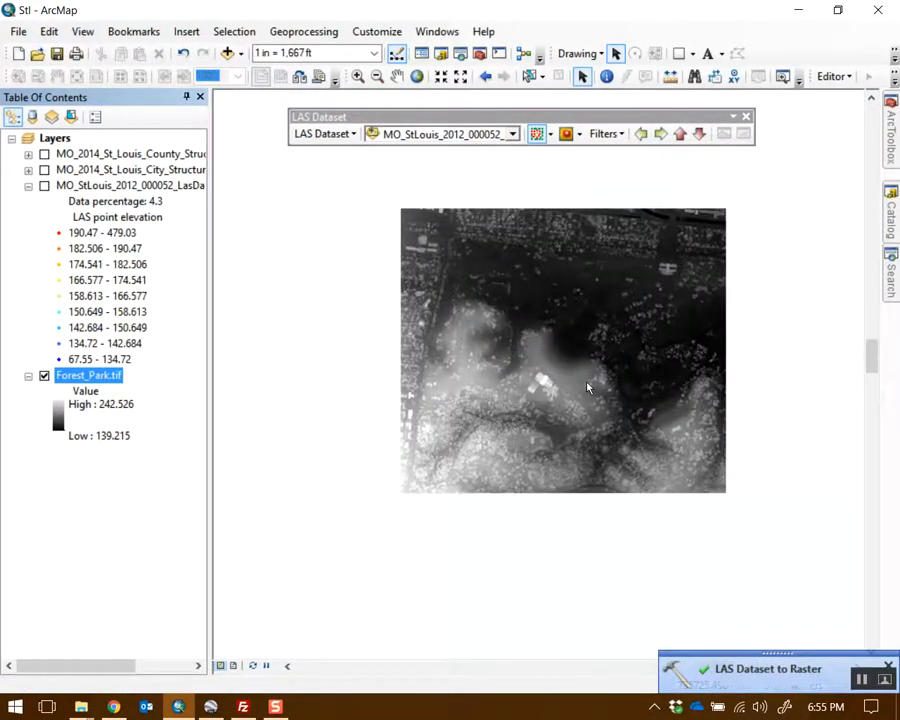
- Examine Forest_Park.tif close up around the large building and over its full extent, and collapse the LAS dataset's legend
scroll(505, 370, up, 3)
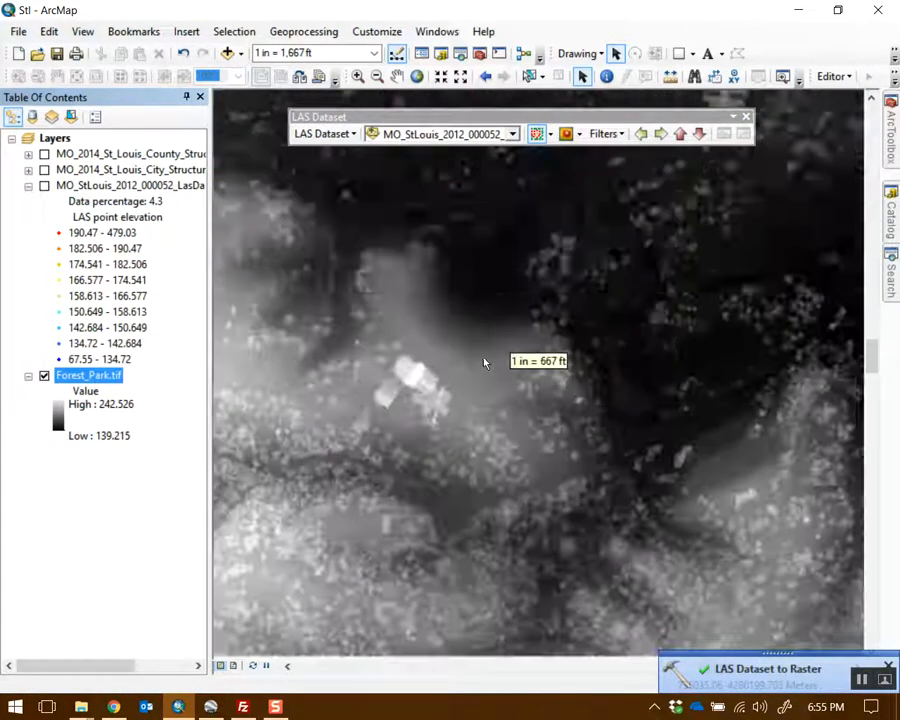
scroll(499, 377, up, 1)
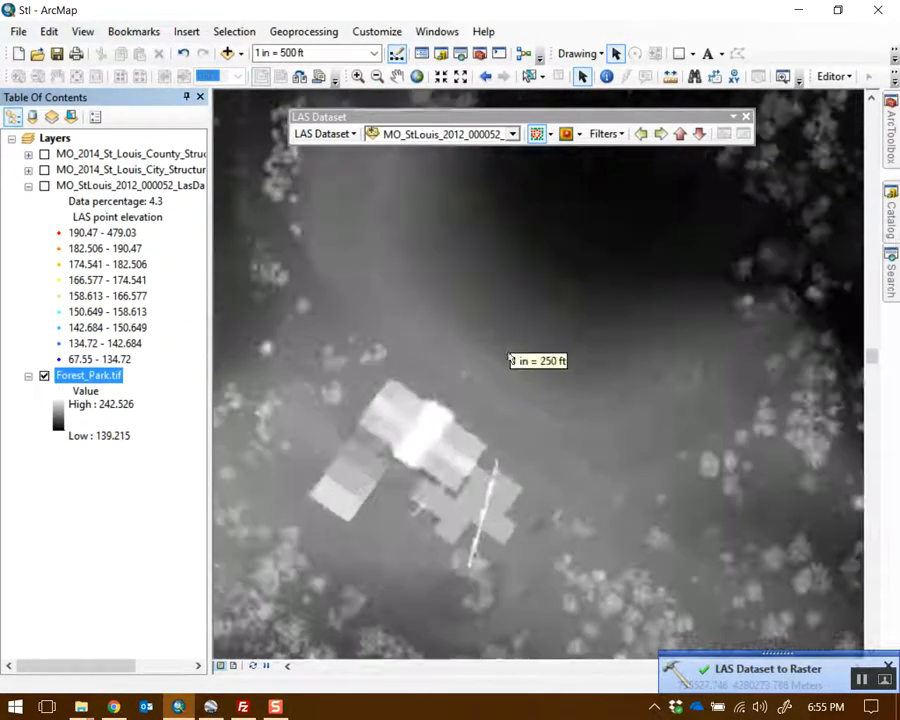
drag(490, 303, 537, 371)
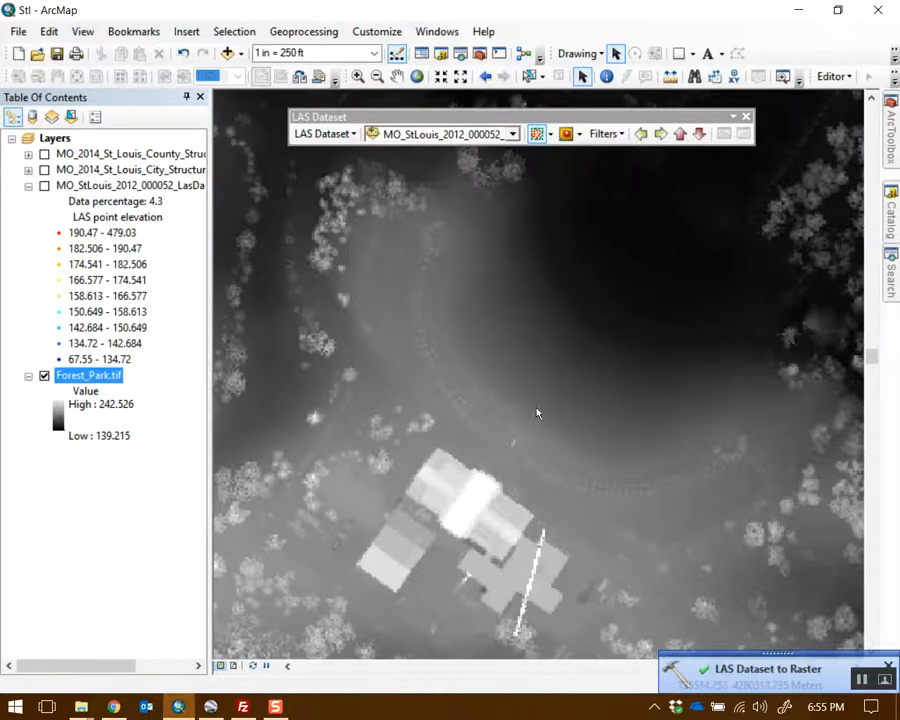
scroll(545, 400, down, 2)
scroll(500, 362, down, 1)
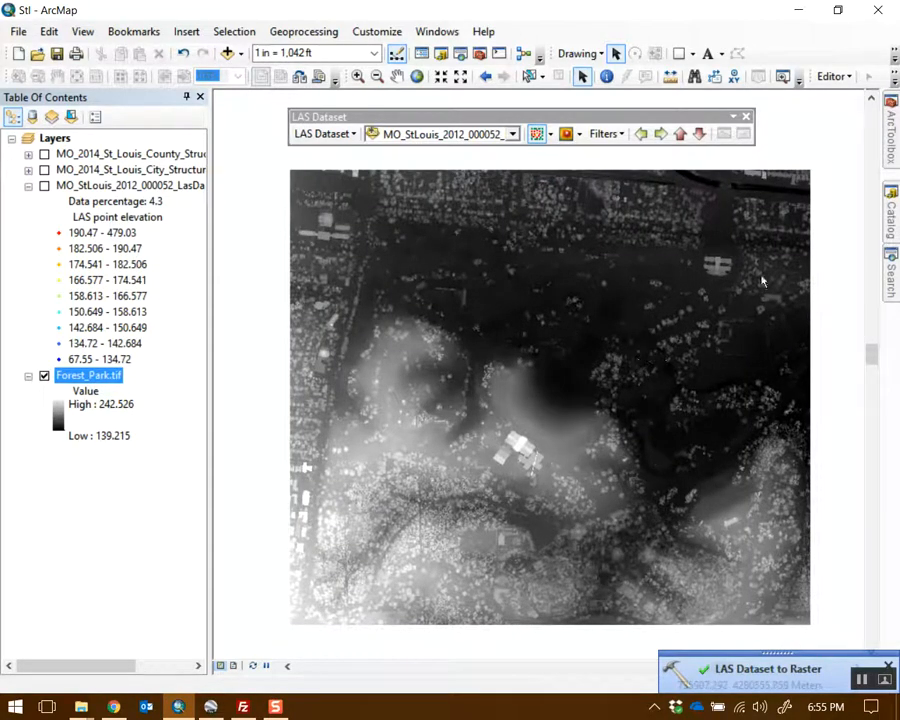
click(28, 186)
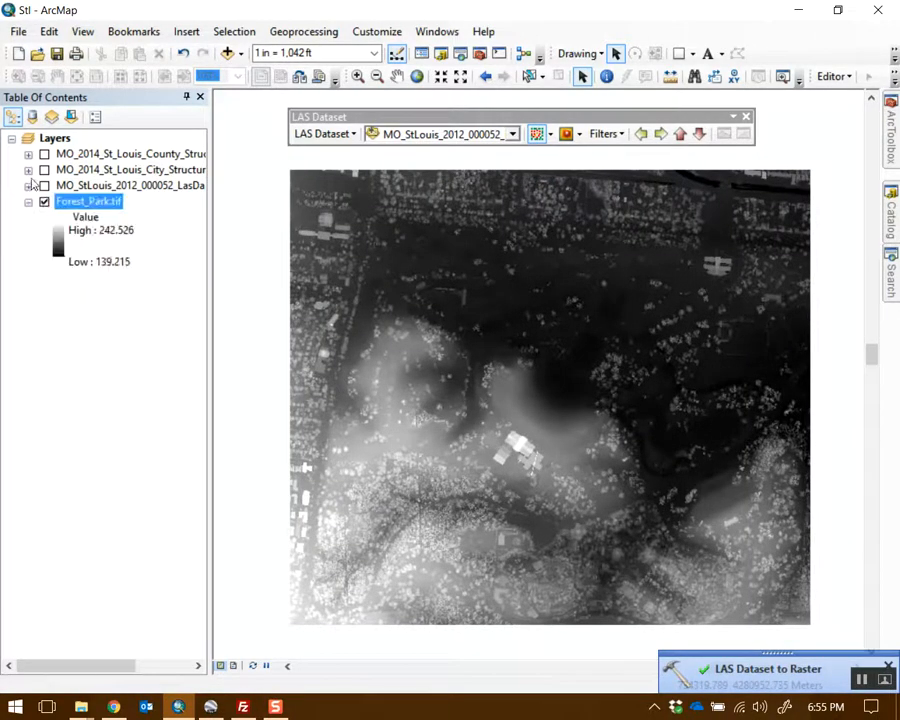
- Switch to File Explorer and look through the DSM folder inside Week 7 for the prepared raster
mouse_move(84, 709)
click(468, 626)
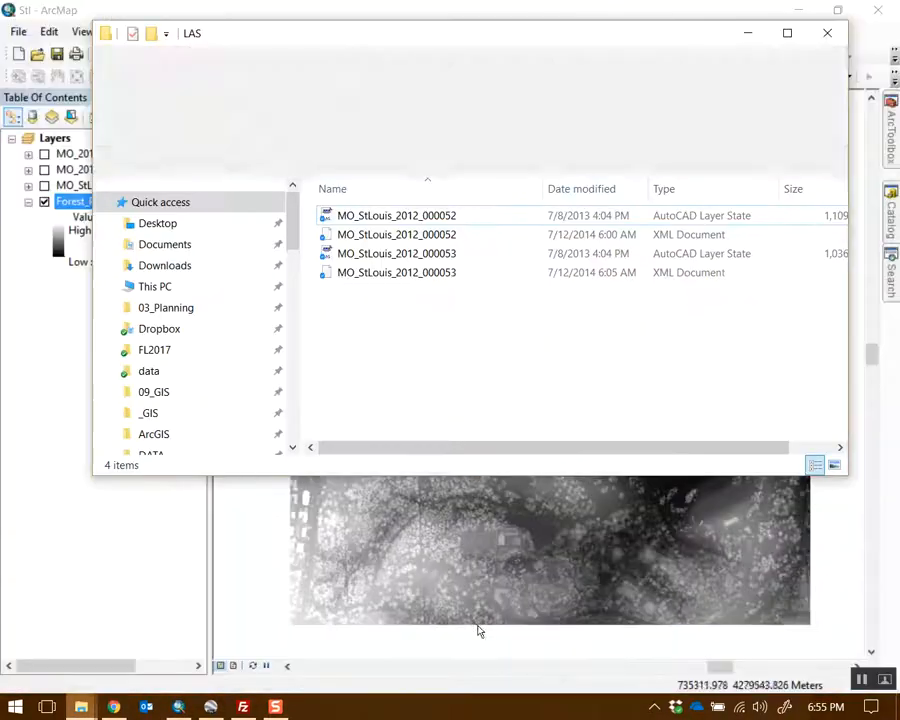
click(553, 164)
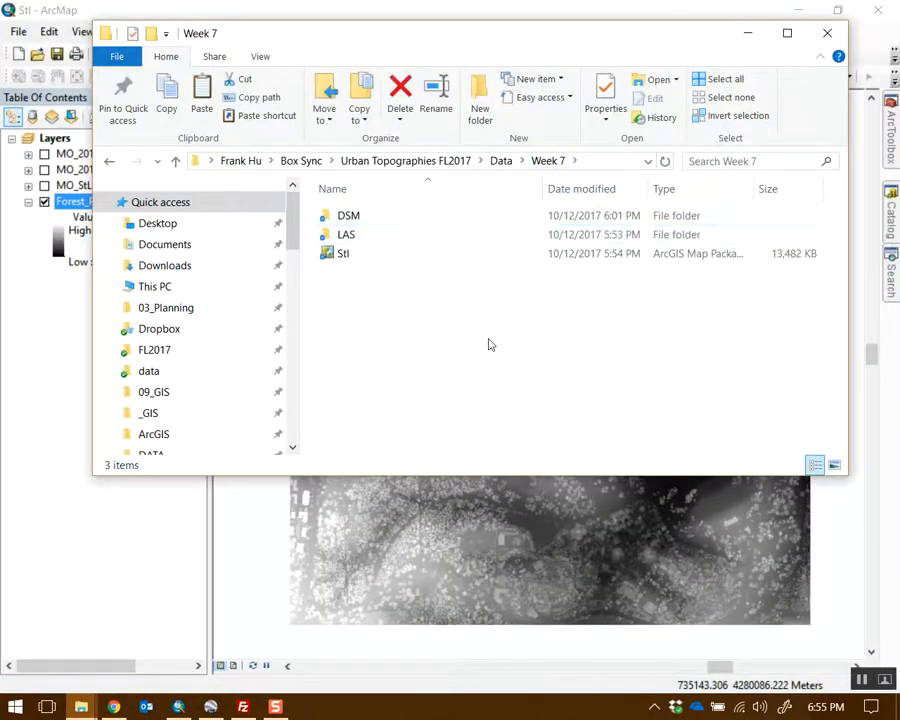
double_click(386, 218)
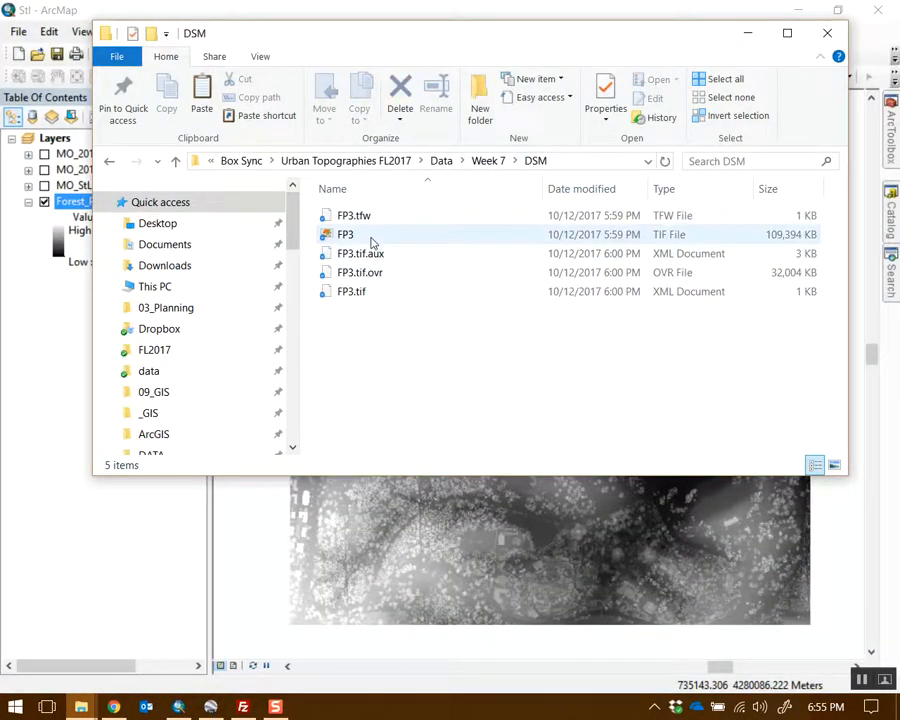
click(747, 33)
- Add the FP3.tif raster from the DSM folder in Week 7 to the map
click(227, 53)
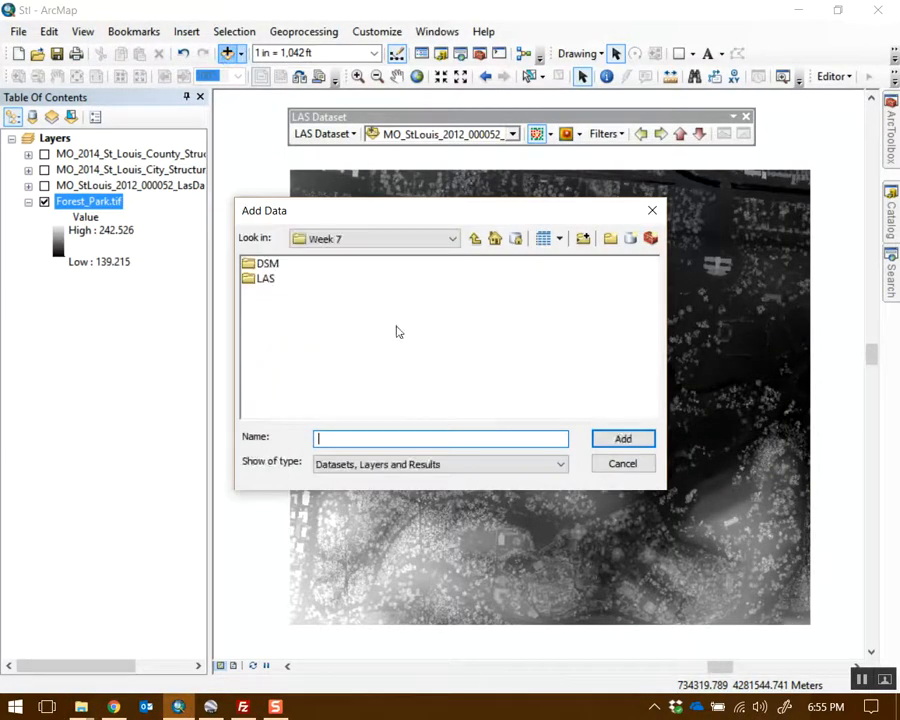
double_click(266, 262)
double_click(270, 264)
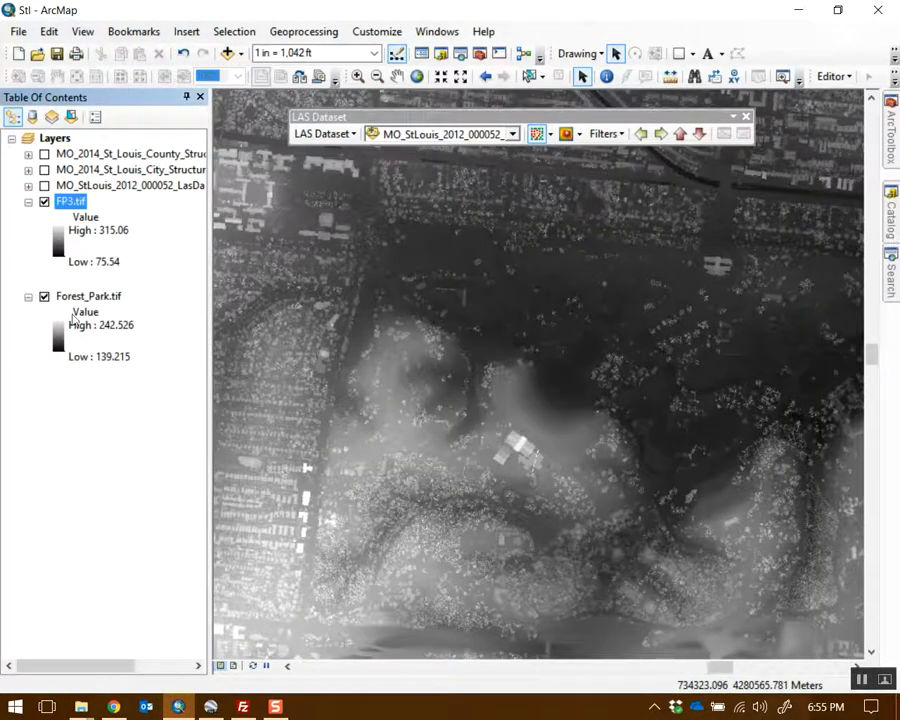
- Compare FP3.tif with Forest_Park.tif by hiding and redisplaying the FP3.tif layer
click(28, 186)
click(28, 186)
click(44, 202)
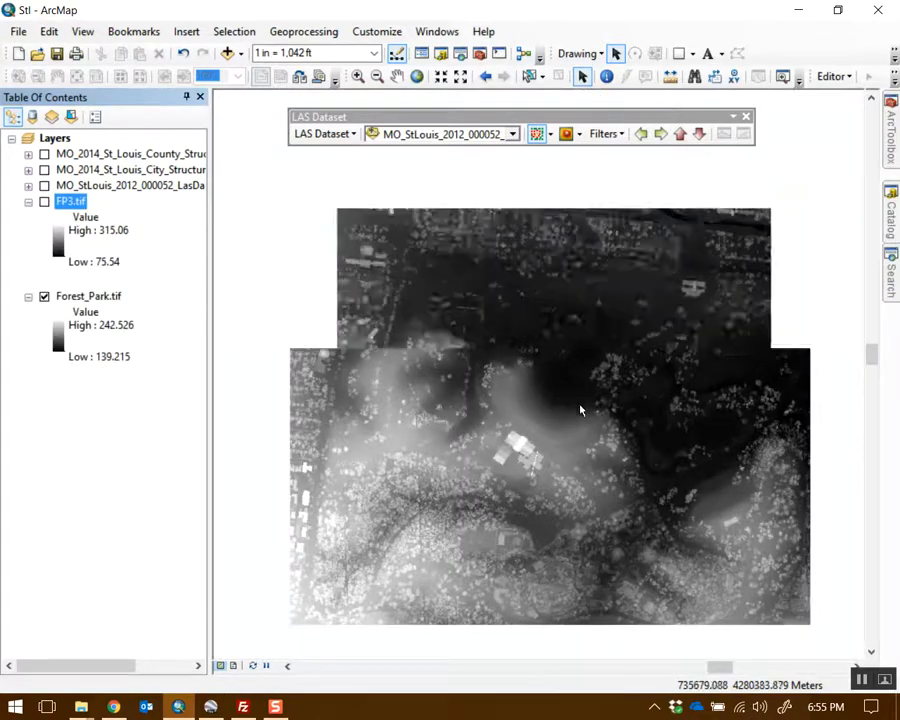
click(44, 202)
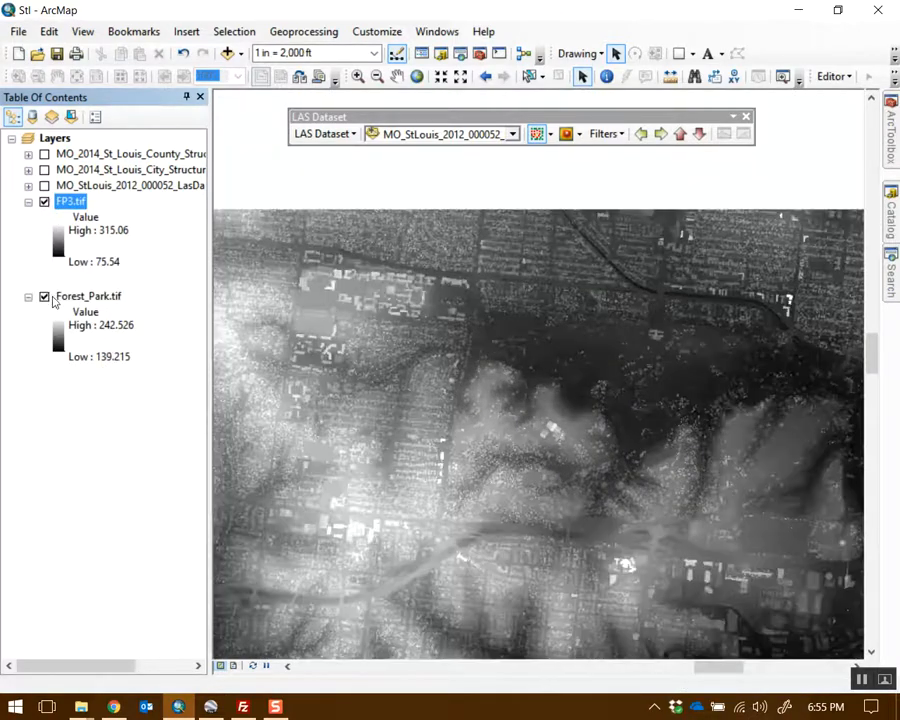
- Examine the FP3.tif raster on its own across the city blocks east of the park and back over the park terrain
scroll(538, 425, up, 1)
drag(761, 470, 641, 345)
drag(706, 450, 733, 456)
drag(692, 446, 350, 454)
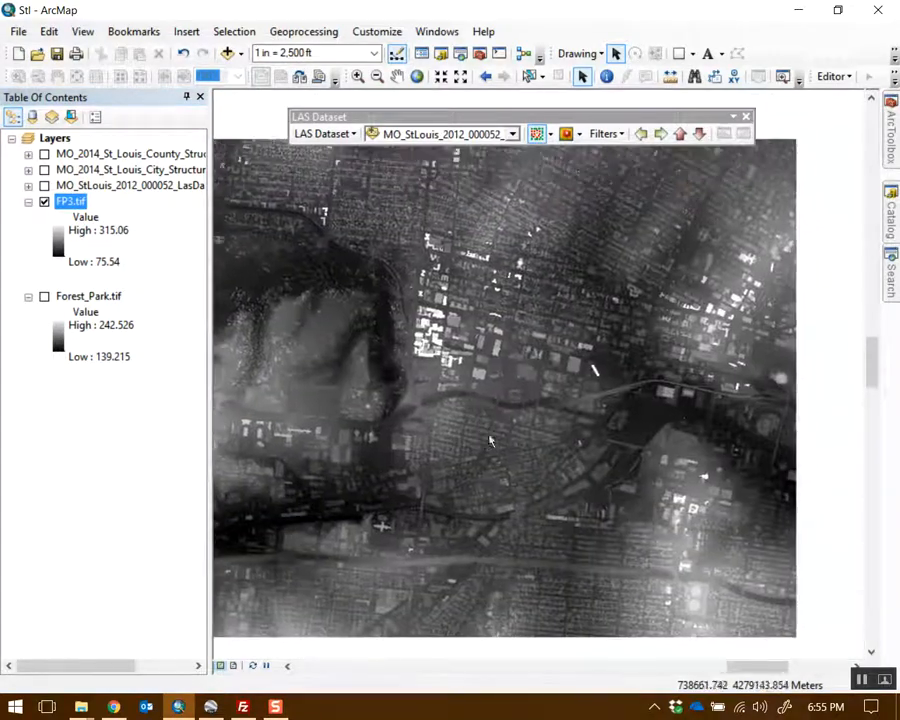
scroll(497, 314, down, 3)
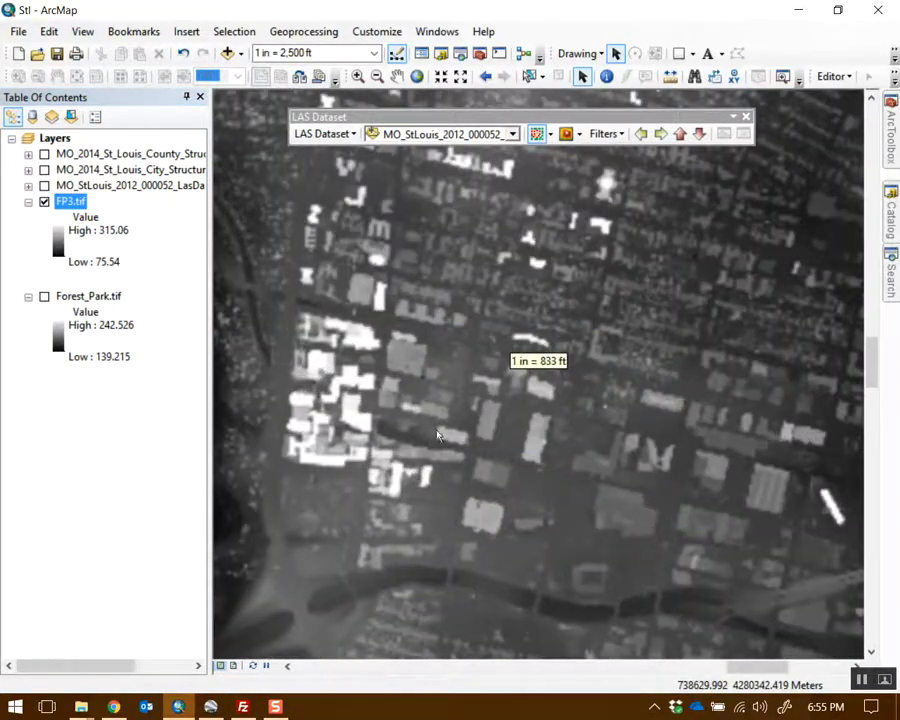
drag(465, 435, 634, 428)
drag(719, 201, 685, 278)
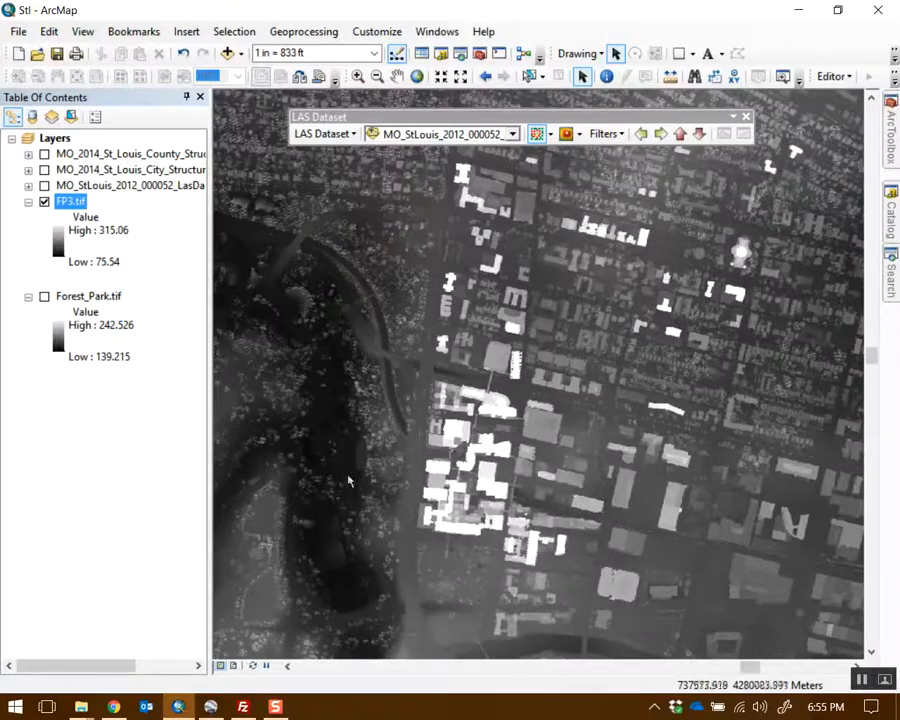
drag(386, 564, 510, 468)
drag(429, 418, 621, 434)
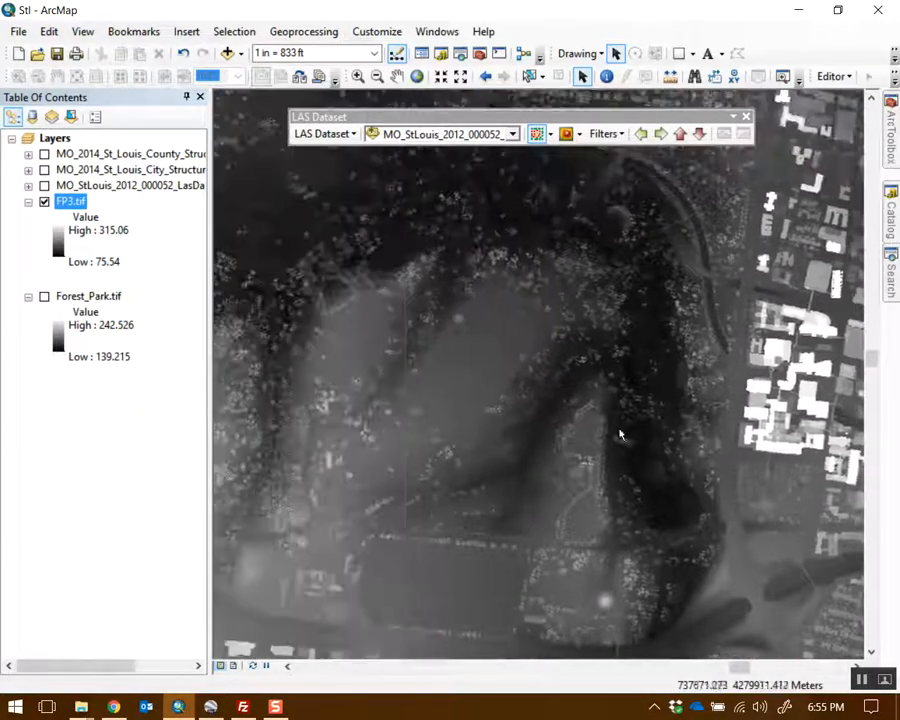
drag(370, 402, 545, 401)
drag(470, 384, 685, 426)
drag(235, 361, 488, 461)
- Hide FP3.tif and collapse its legend, and display Forest_Park.tif over its full extent
click(44, 203)
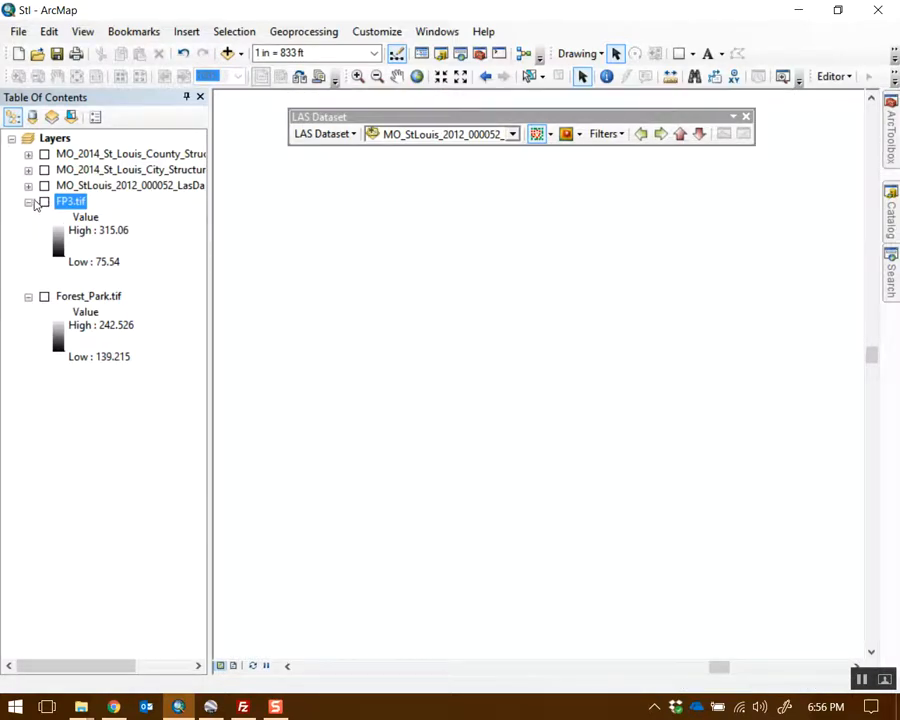
click(44, 297)
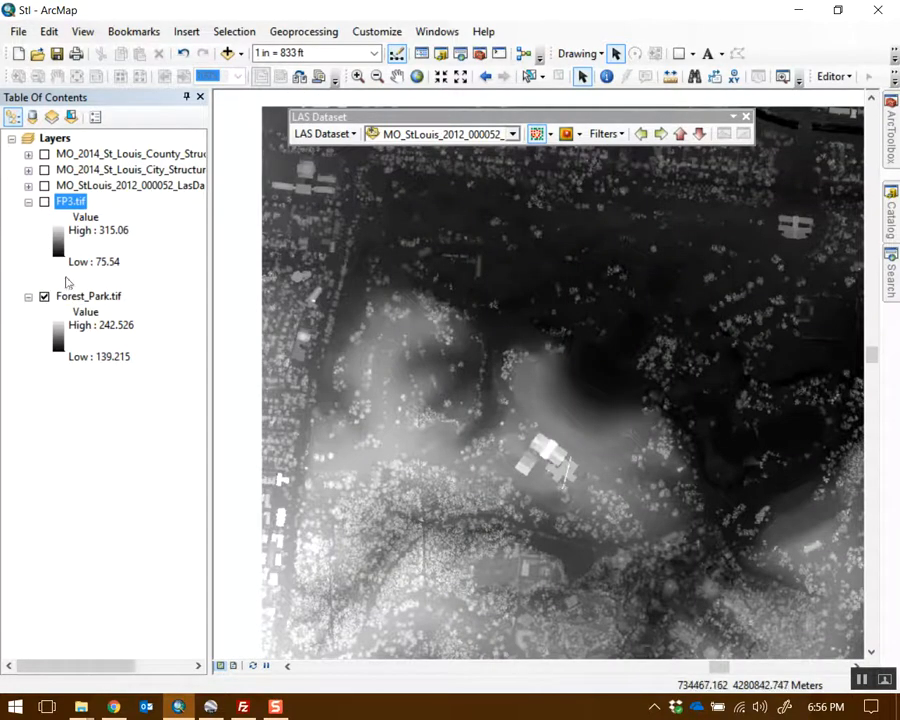
click(28, 202)
scroll(577, 393, up, 1)
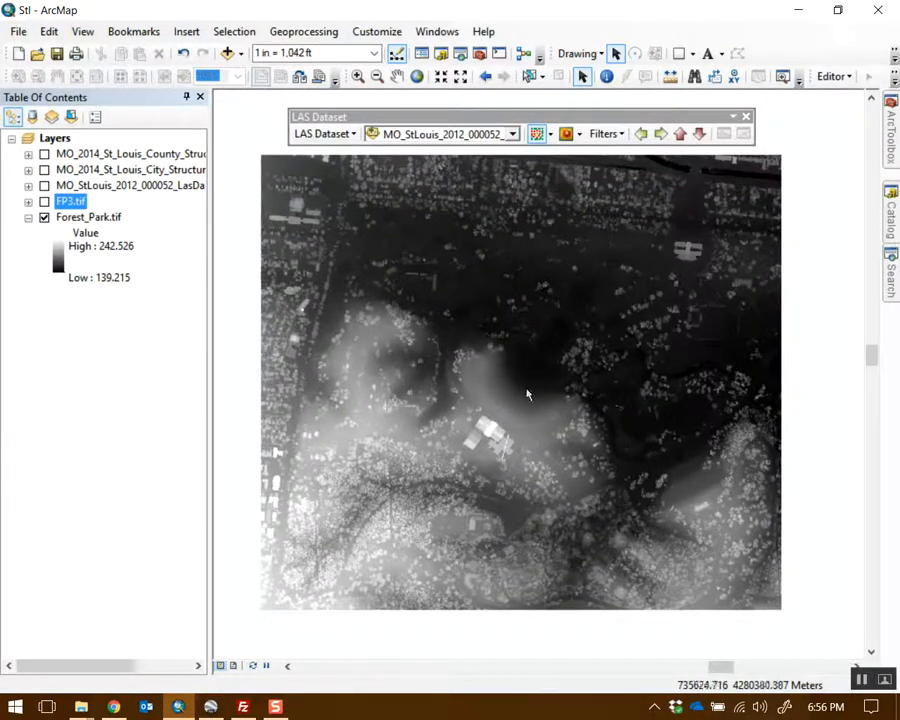
- Bring up ArcToolbox, collapse the Data Management toolset under 3D Analyst Tools and move the floating LAS Dataset toolbar clear of the tool list
click(886, 117)
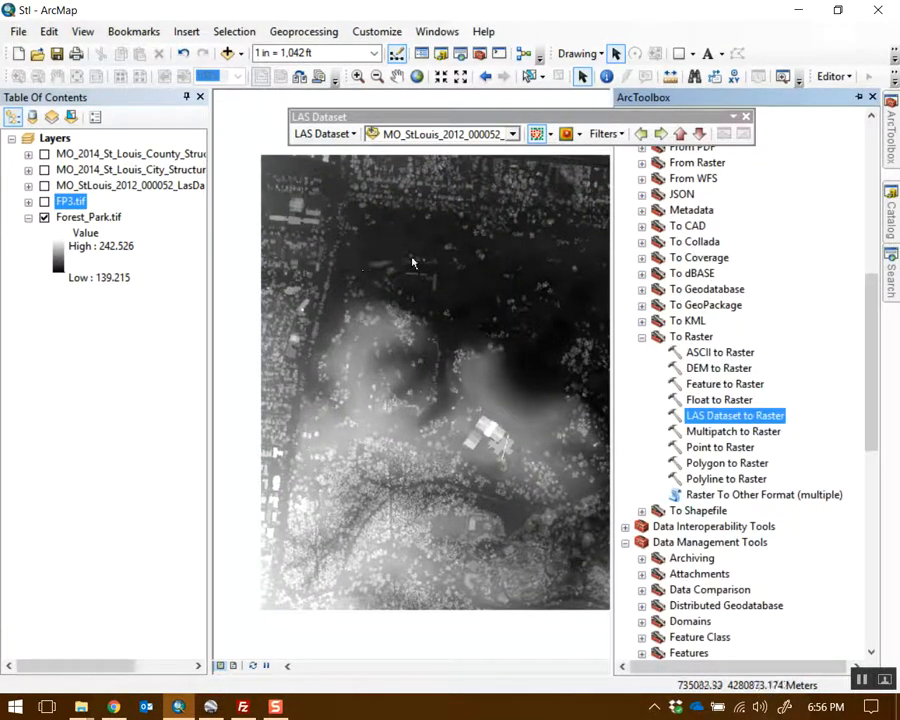
scroll(689, 322, up, 10)
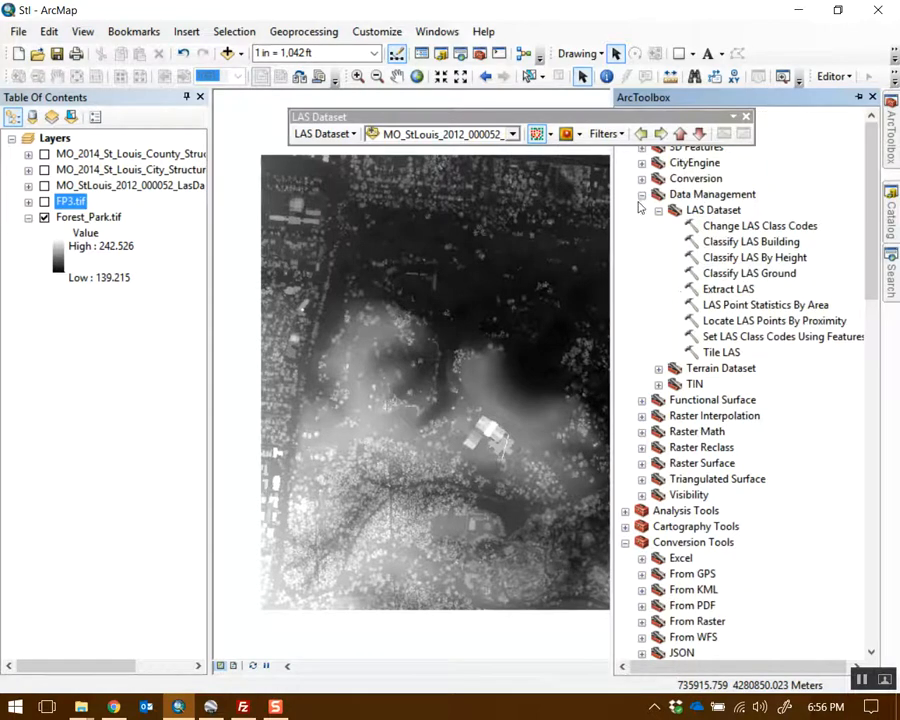
click(642, 195)
drag(628, 118, 423, 172)
mouse_move(892, 140)
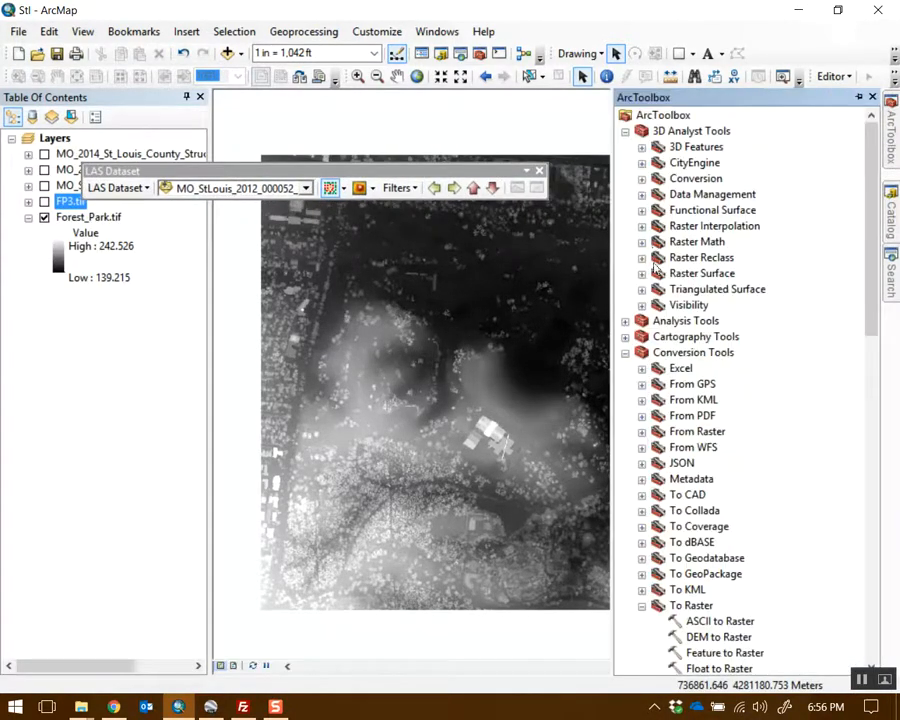
- Bring up the Contour tool from the 3D Analyst Raster Surface toolset and set Forest_Park.tif as the input raster
click(642, 273)
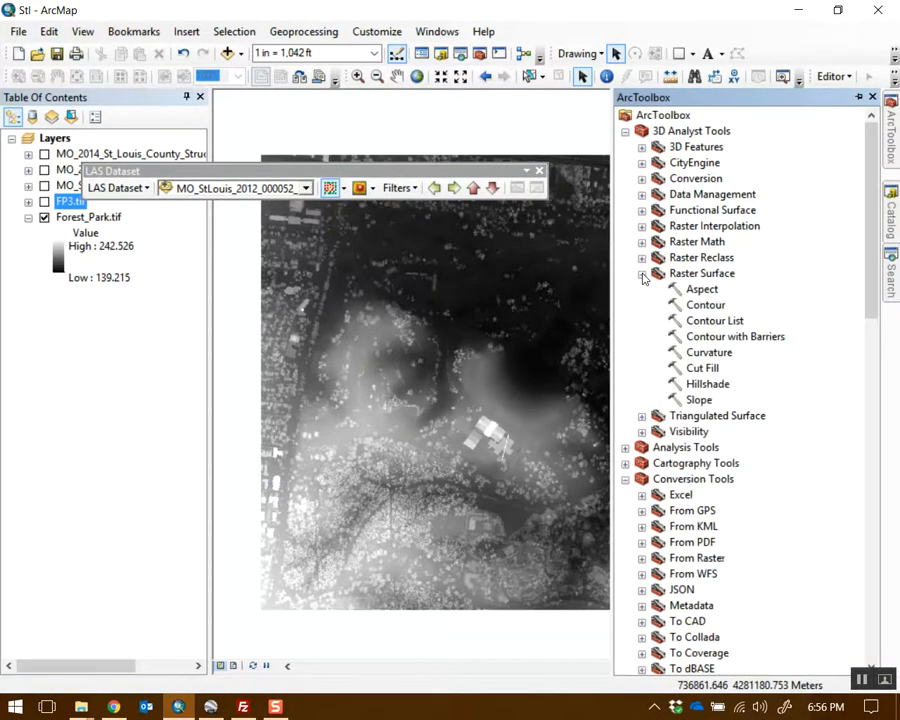
double_click(706, 306)
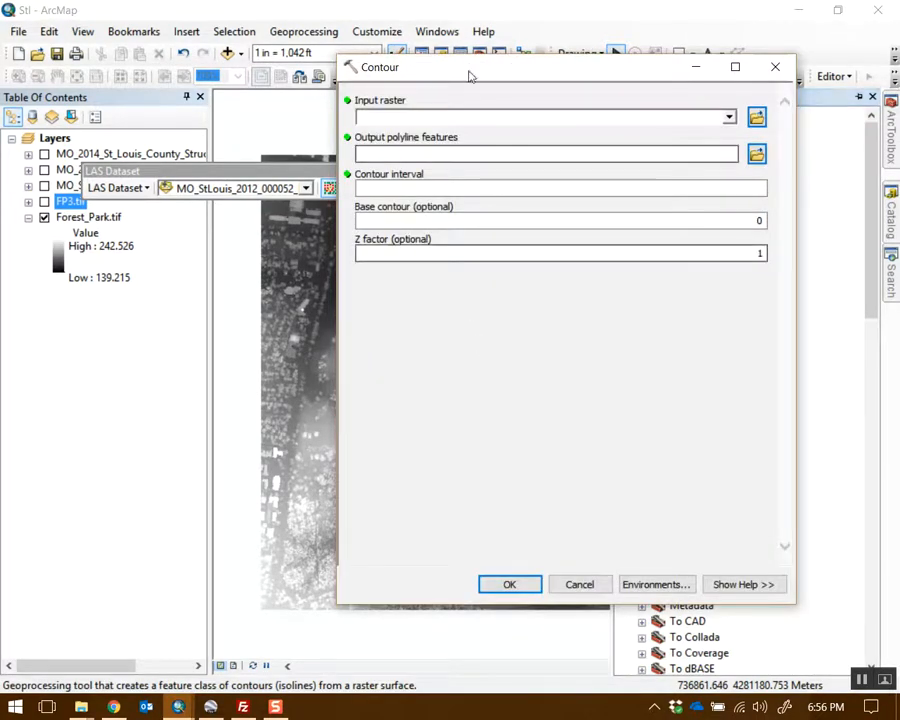
drag(476, 70, 502, 106)
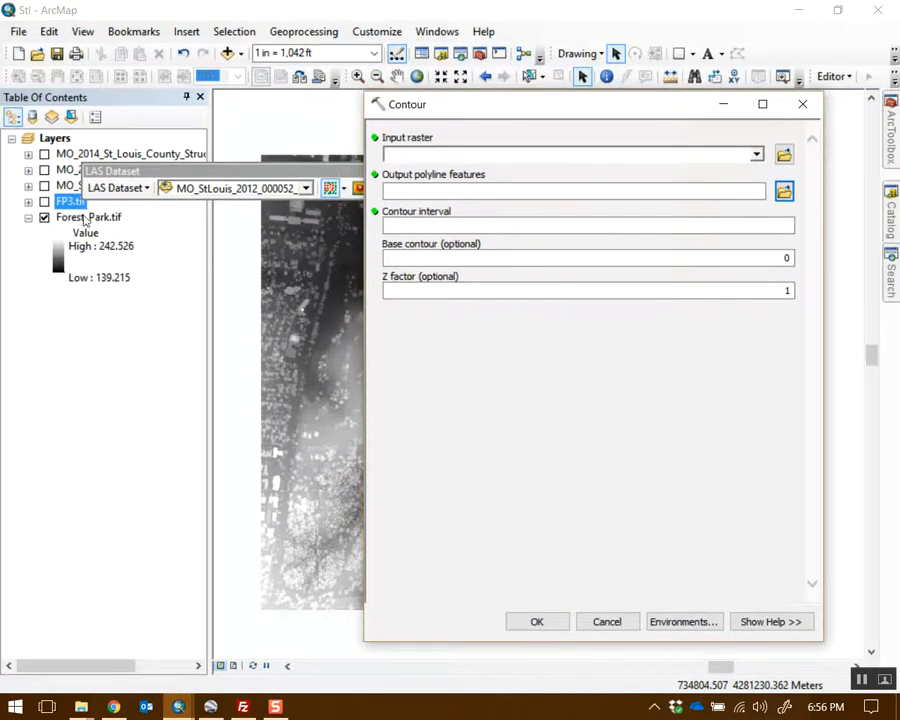
drag(88, 217, 470, 161)
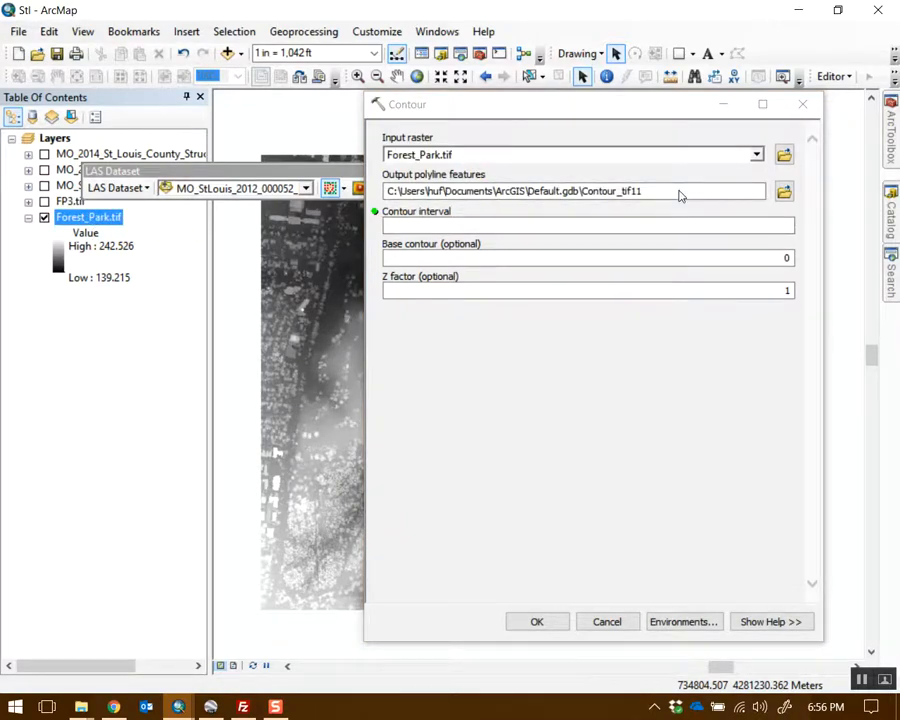
- Run Contour on Forest_Park.tif with a contour interval of 5 and a Z factor of 3.28084
click(645, 224)
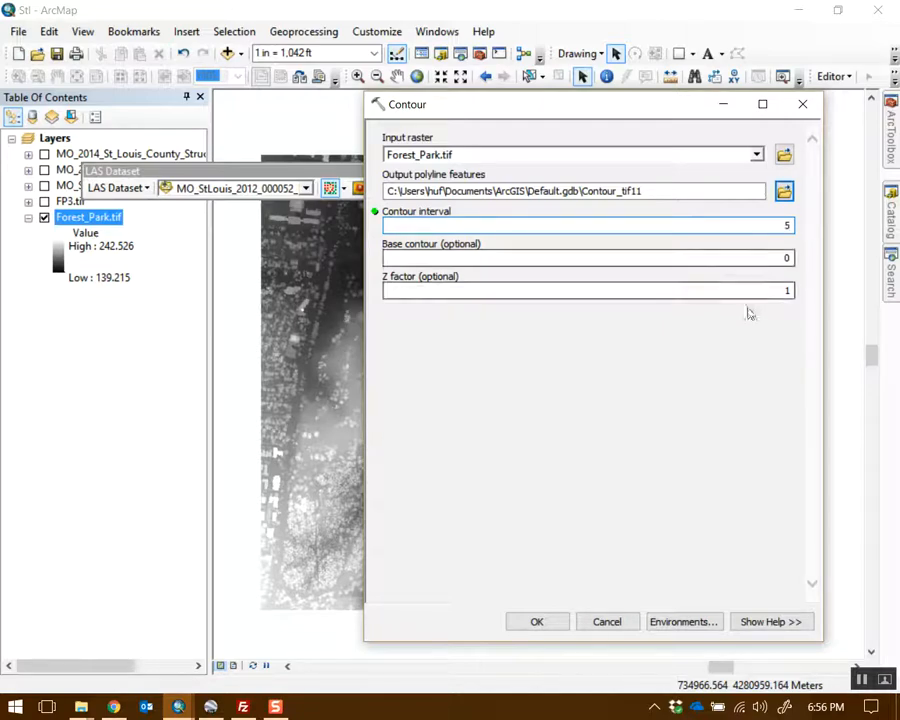
key(Tab)
key(Tab)
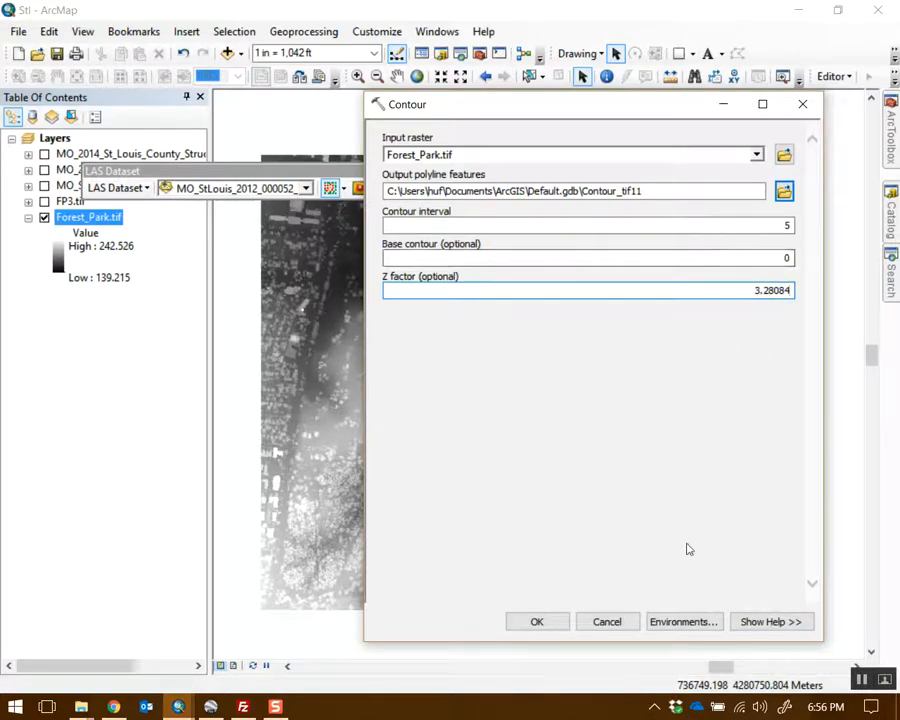
drag(566, 104, 541, 474)
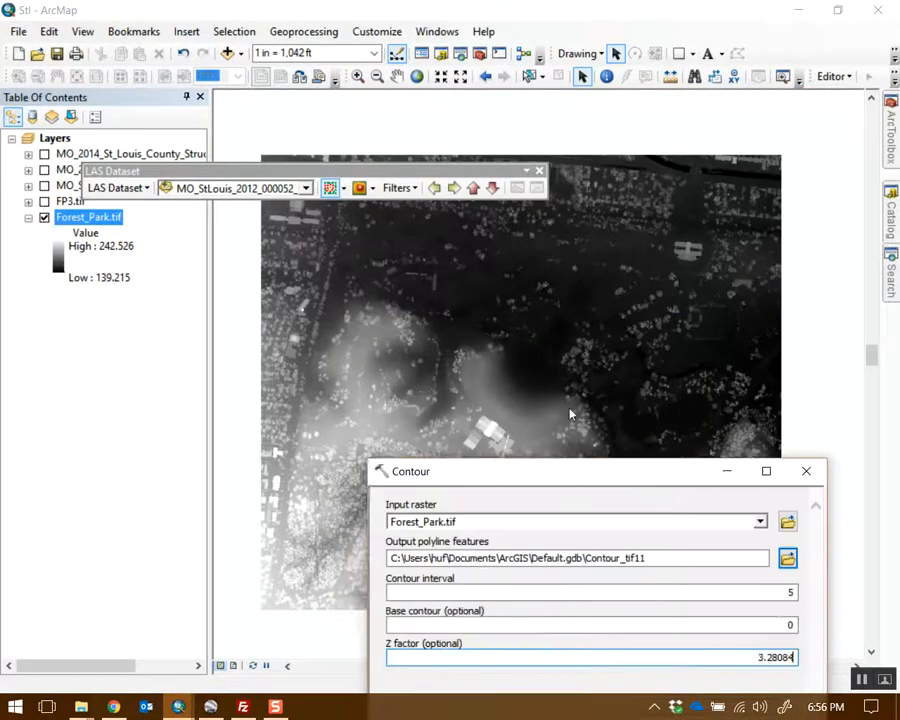
key(Return)
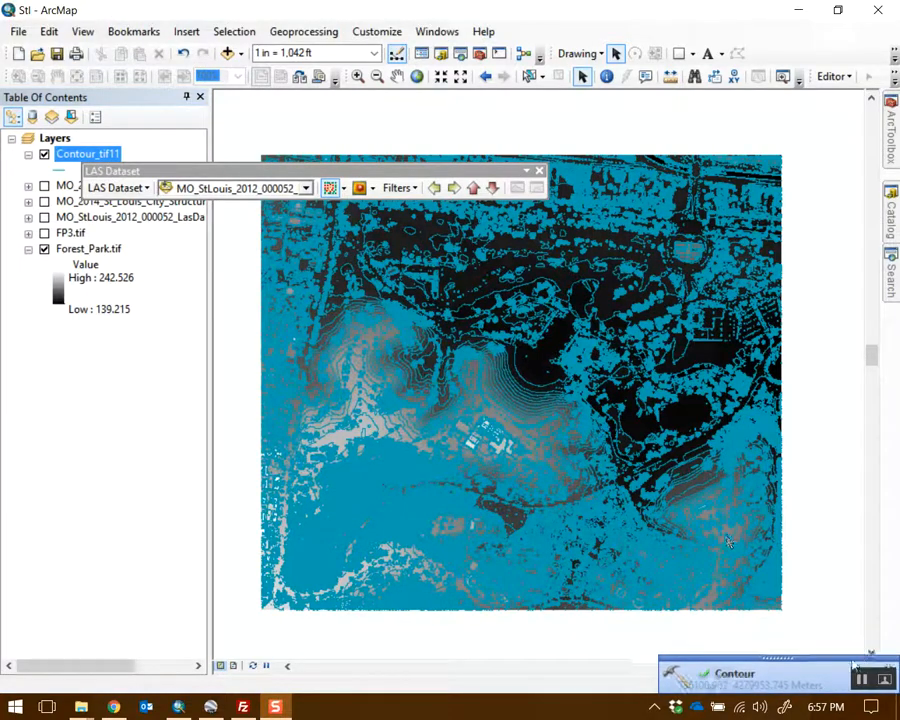
- Move the LAS Dataset toolbar clear of the layer list, hide Forest_Park.tif and examine the contours around the large building and dense woods
drag(417, 170, 591, 118)
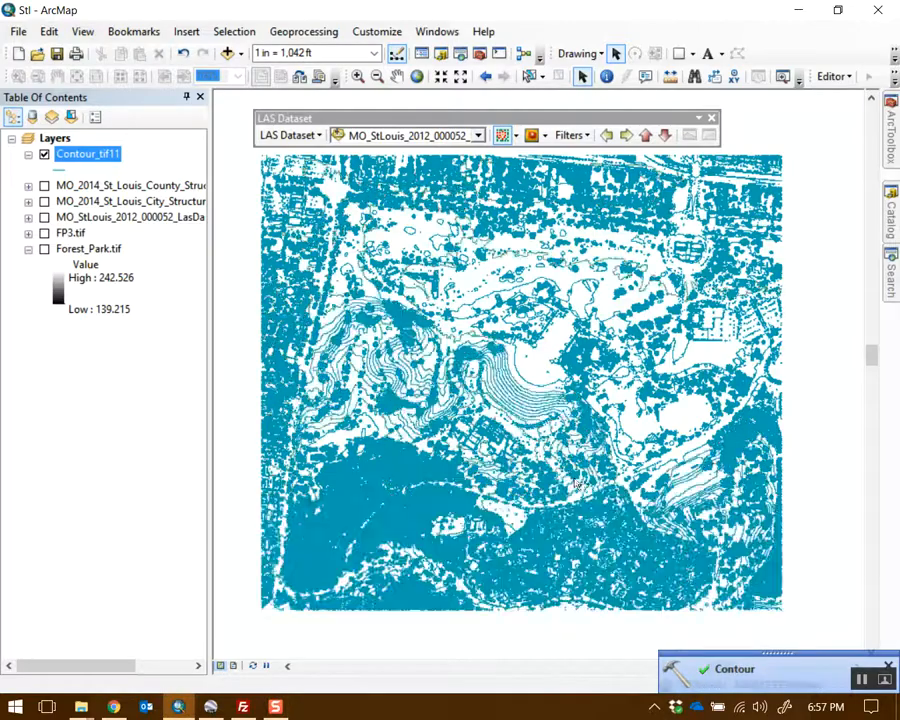
scroll(515, 465, down, 5)
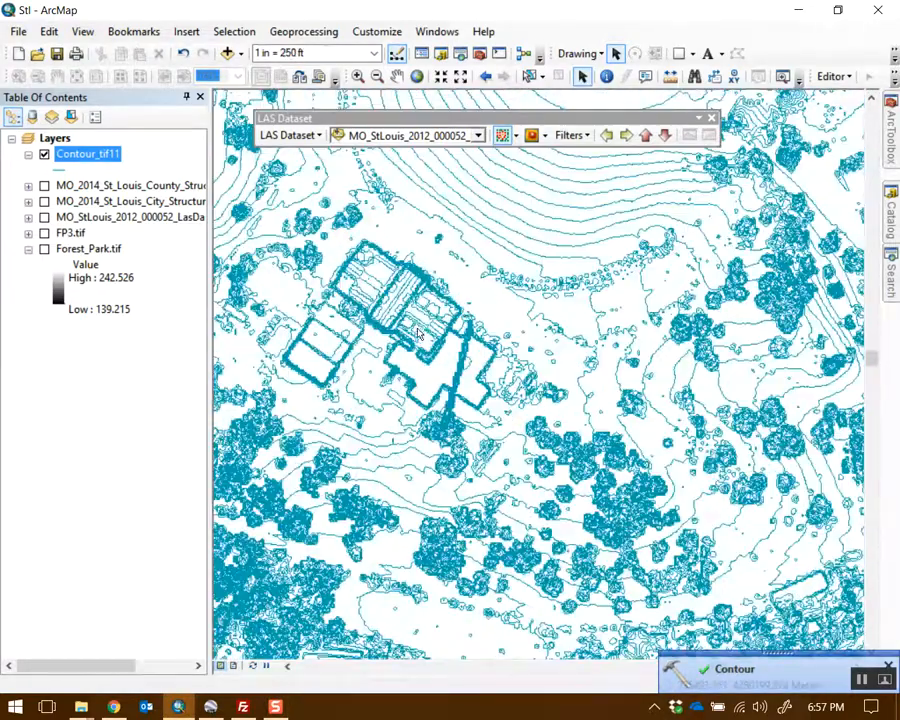
scroll(560, 380, down, 2)
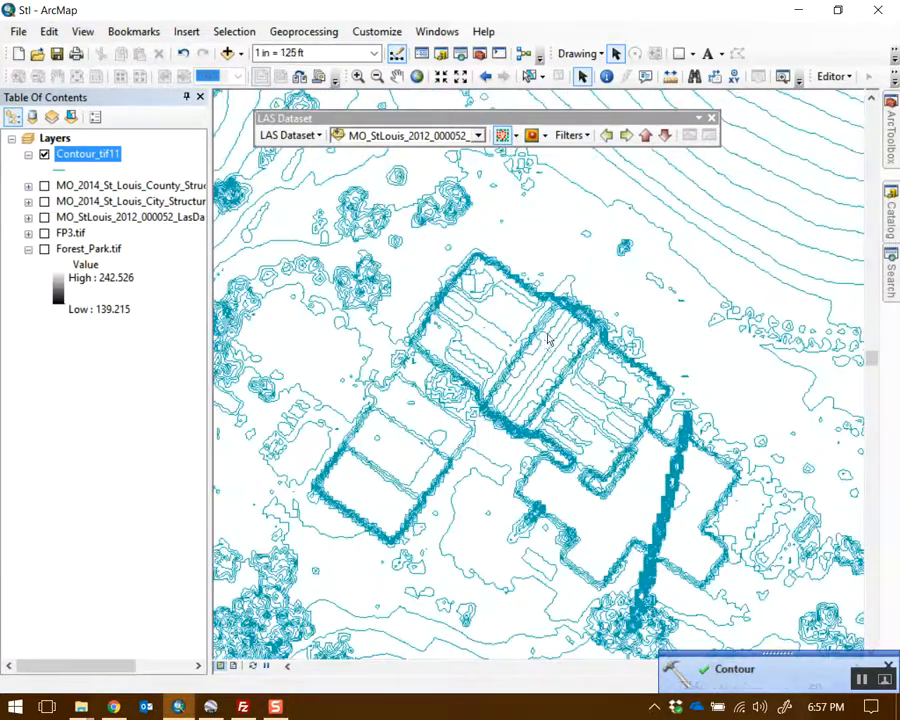
scroll(522, 406, up, 2)
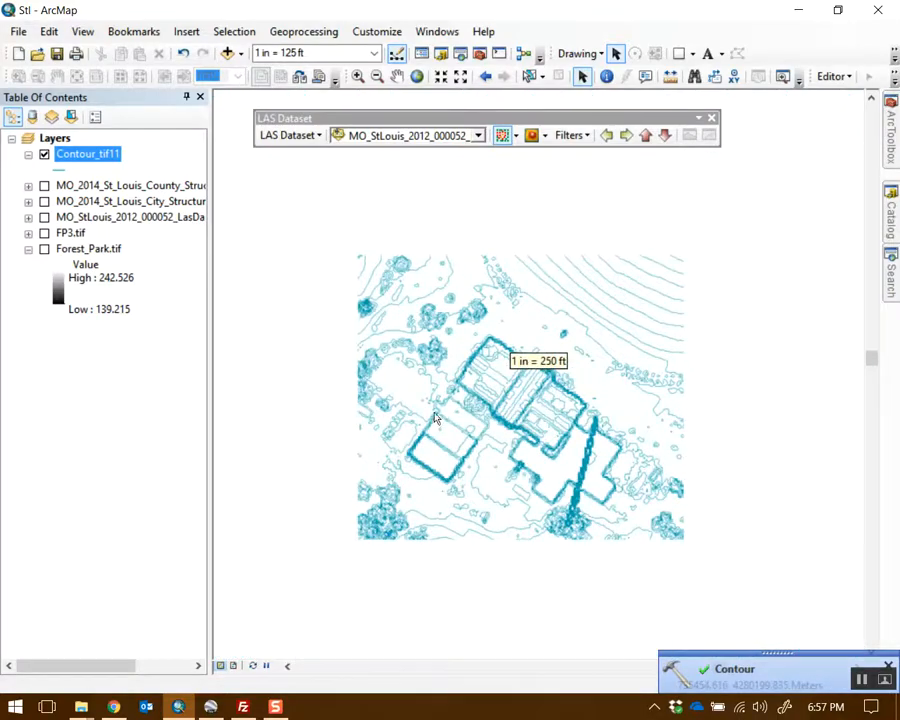
scroll(375, 314, down, 4)
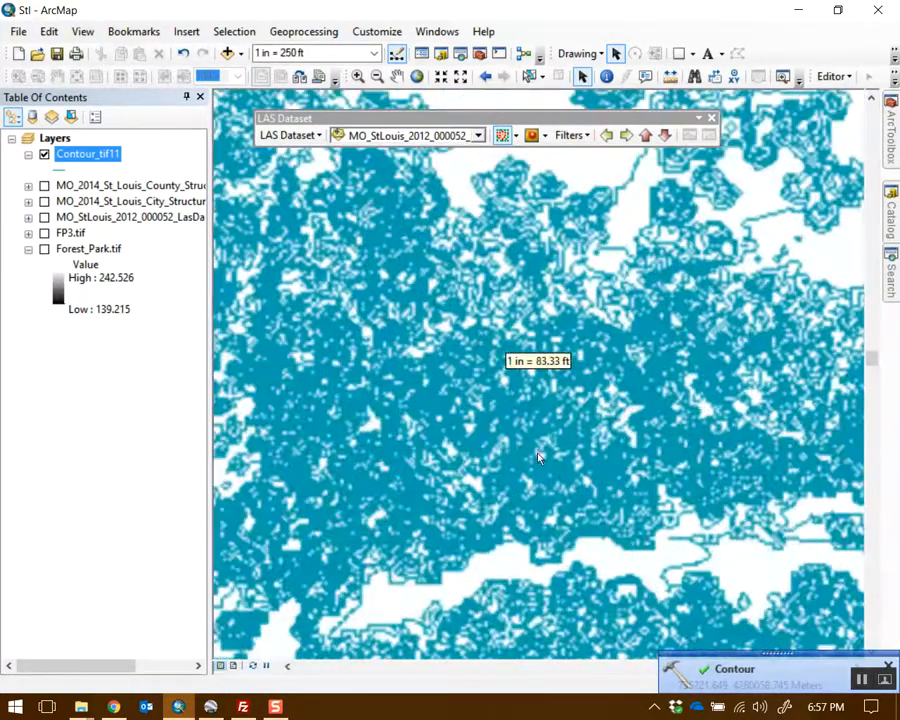
scroll(532, 456, up, 4)
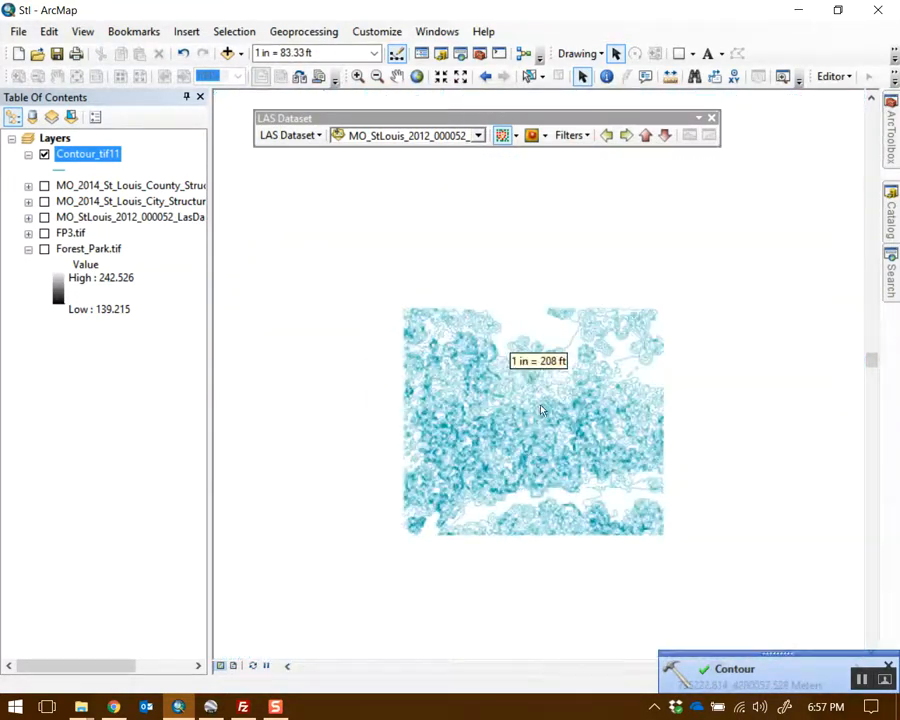
scroll(535, 420, up, 5)
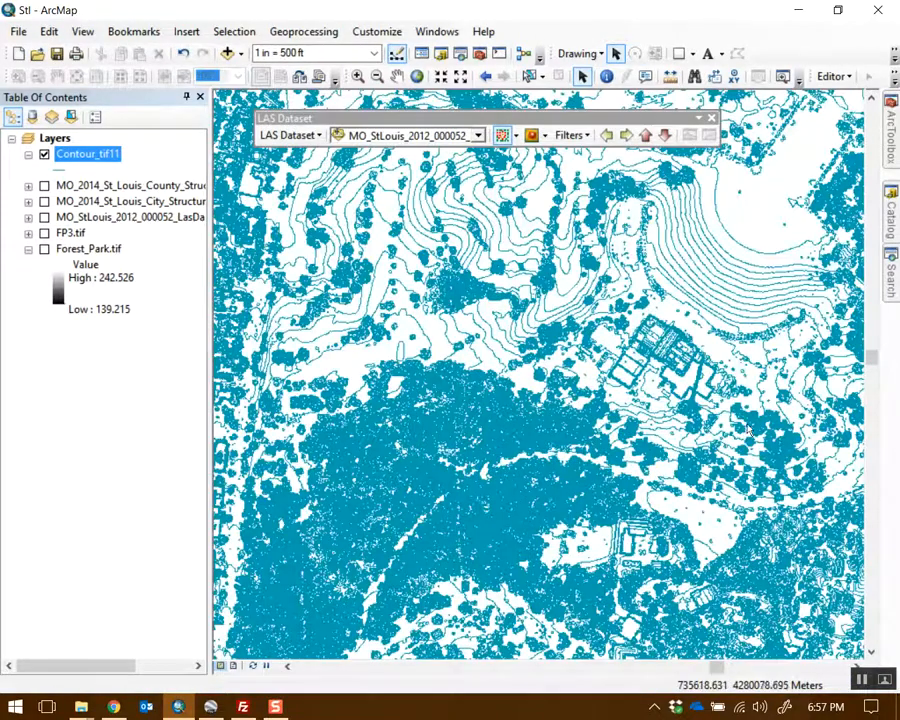
- Examine the contours across the park's southeastern woods, eastern open areas and the curved hillside north of the large building
drag(748, 429, 605, 351)
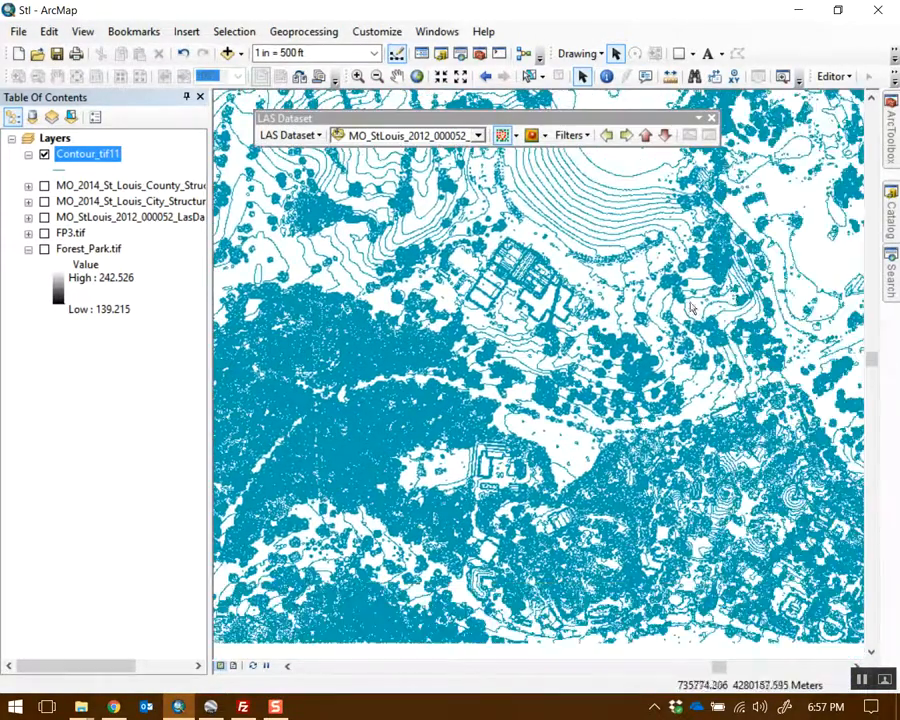
mouse_move(763, 484)
mouse_down()
mouse_move(753, 456)
mouse_move(651, 454)
mouse_up()
drag(734, 300, 647, 405)
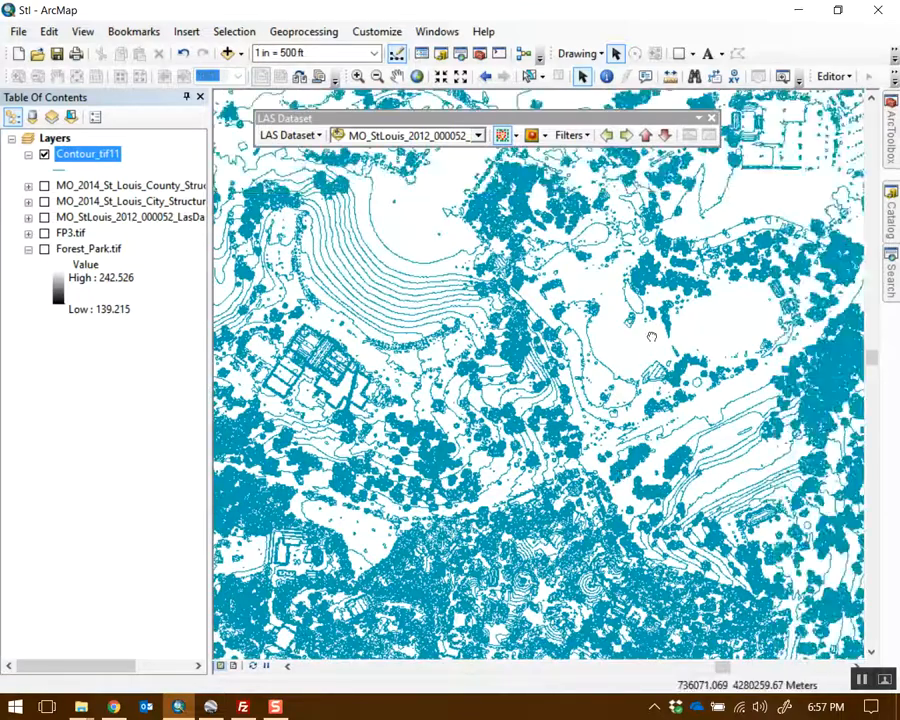
drag(651, 336, 599, 463)
drag(676, 400, 741, 467)
drag(418, 478, 600, 468)
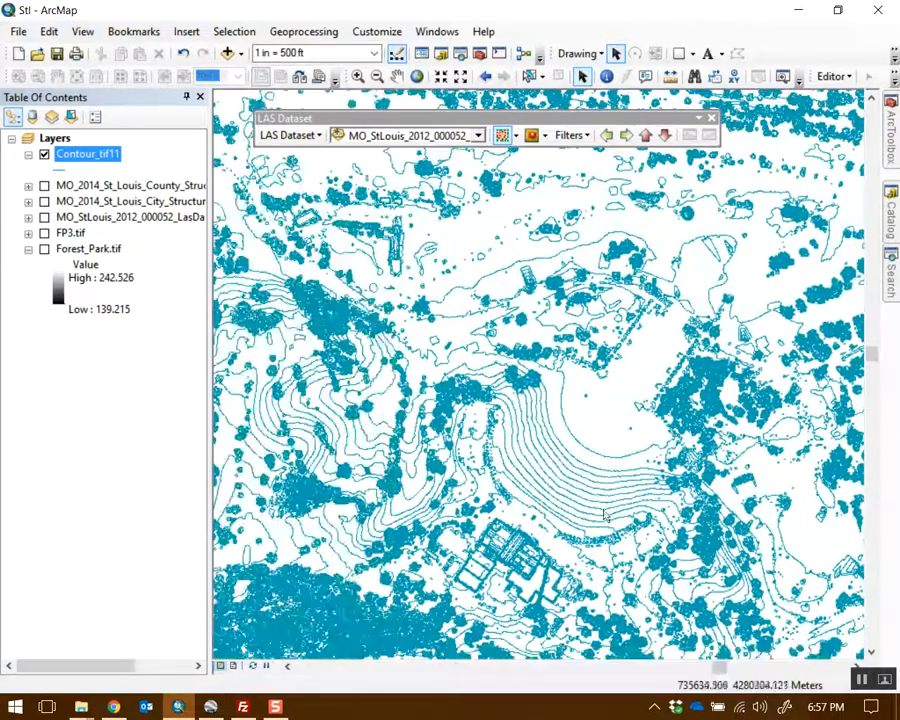
drag(391, 422, 605, 367)
- Examine the contours close up around individual trees on the park's western slopes, and return to the curved hillside and large building
scroll(522, 388, down, 3)
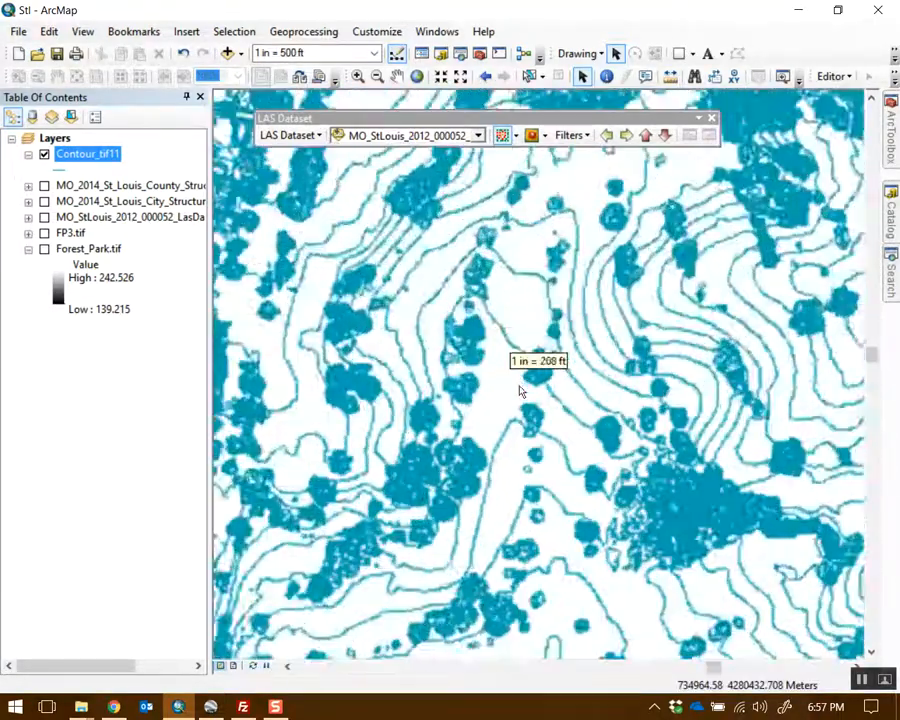
scroll(550, 410, down, 2)
drag(410, 411, 592, 403)
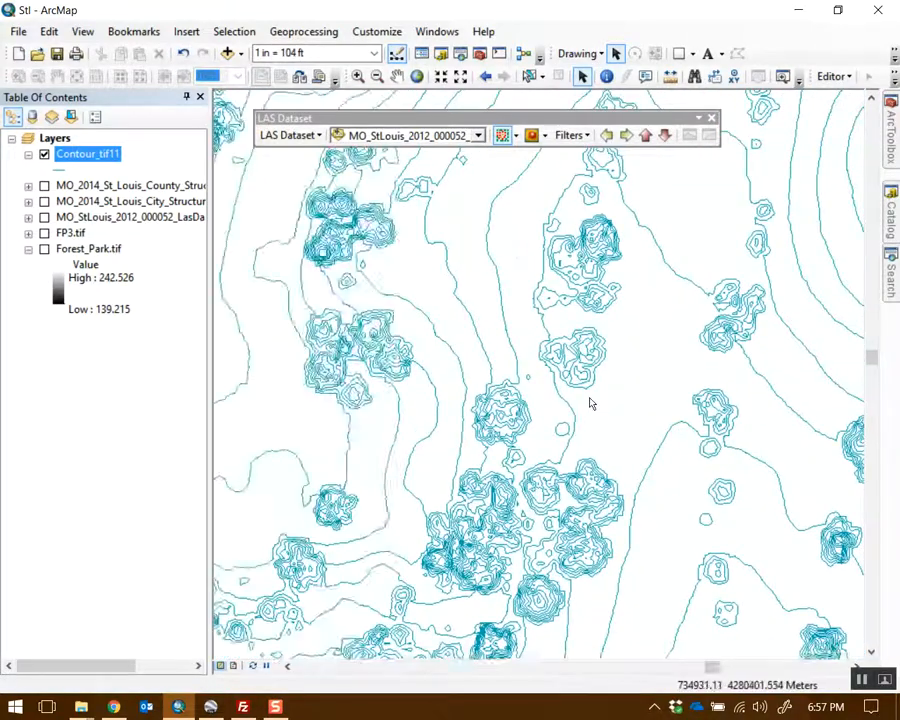
drag(508, 600, 592, 416)
drag(592, 472, 617, 340)
drag(619, 418, 636, 306)
drag(455, 452, 589, 345)
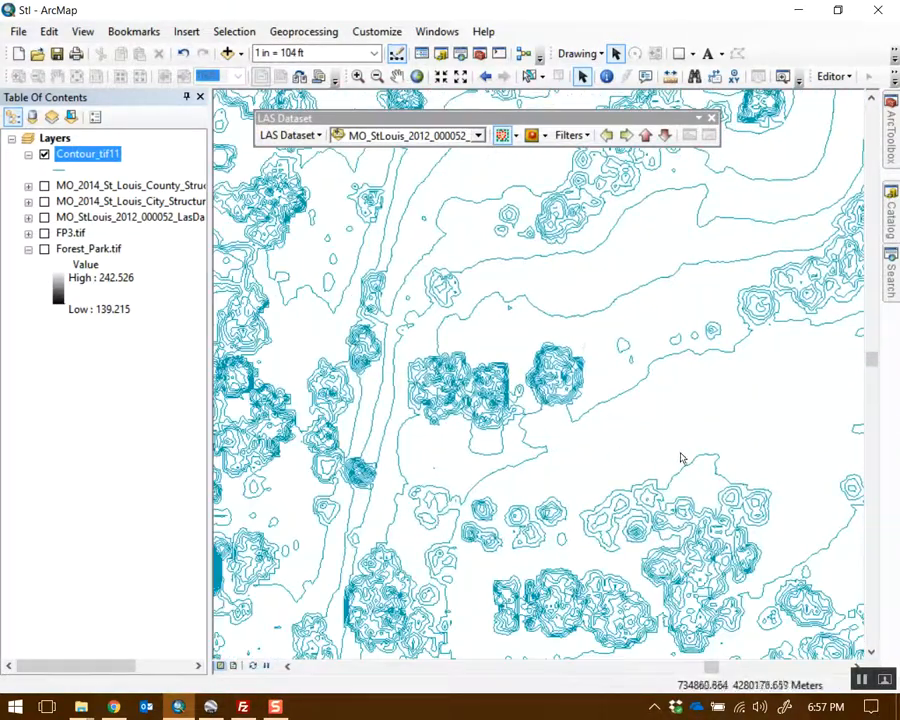
drag(681, 458, 552, 408)
scroll(559, 414, up, 4)
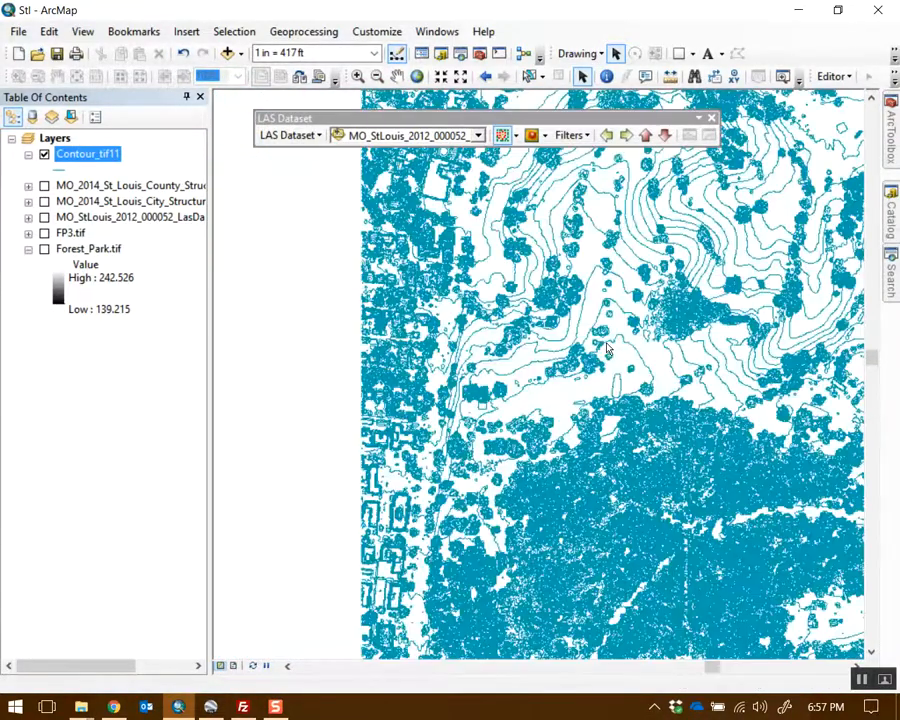
drag(637, 347, 341, 405)
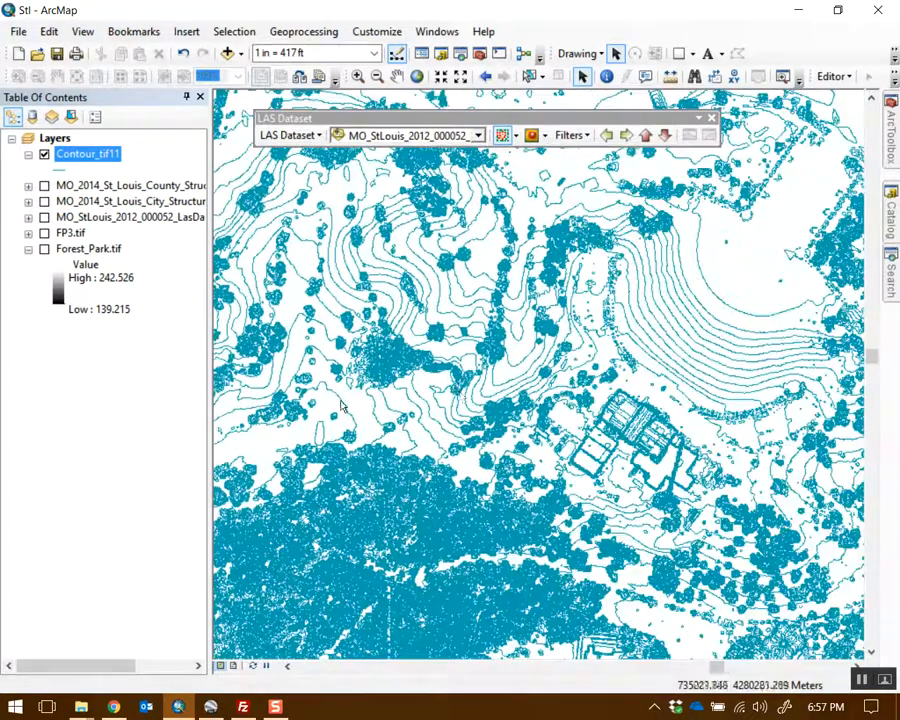
drag(444, 405, 354, 403)
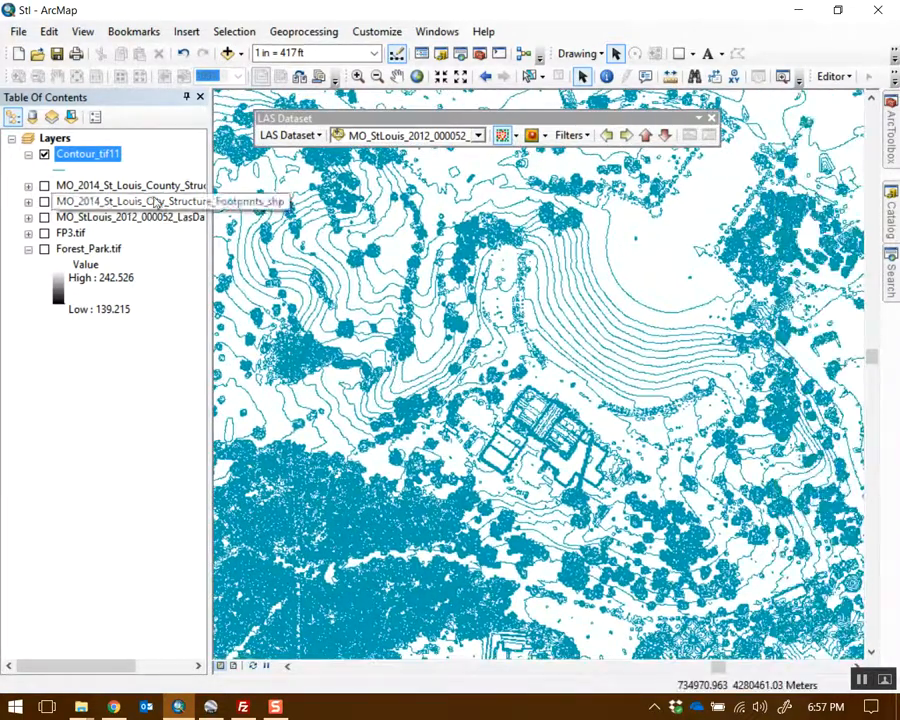
- Set the Contour_tif11 symbology to graduated colors based on the Contour field
right_click(87, 153)
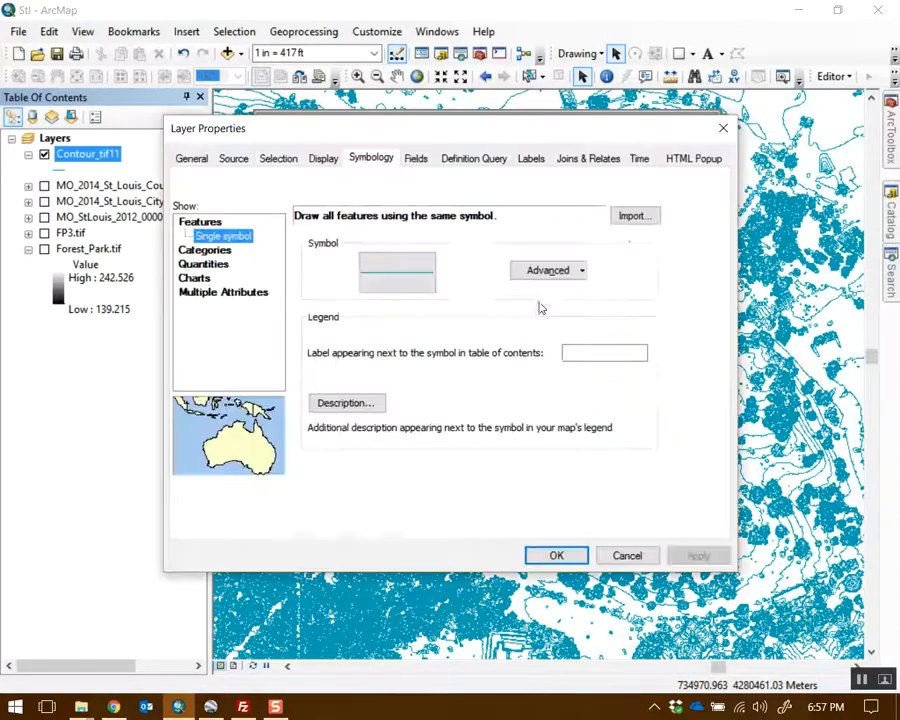
click(206, 264)
click(458, 252)
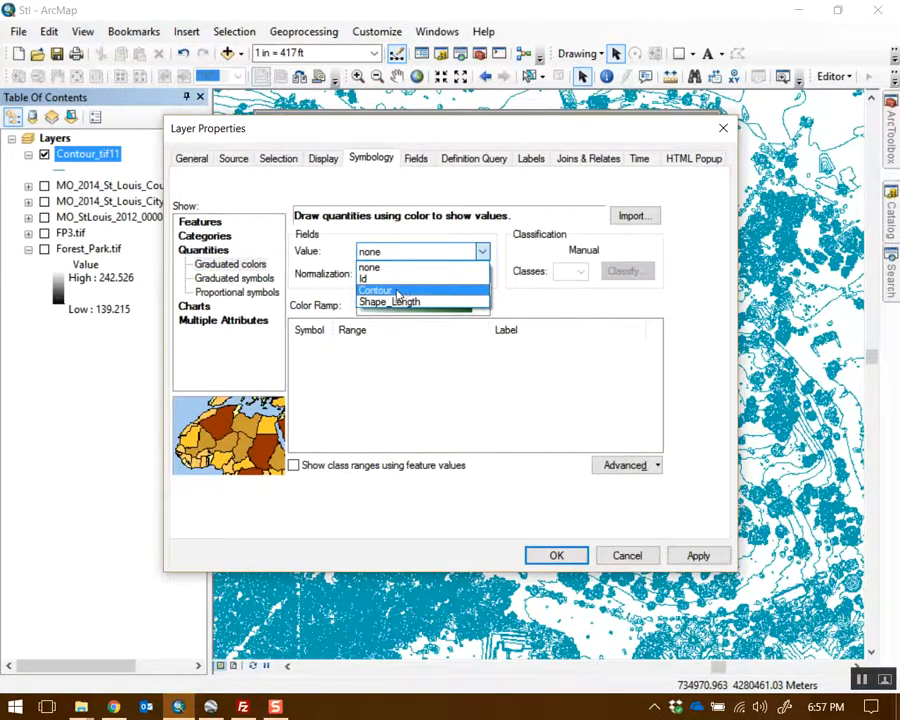
click(400, 291)
click(610, 420)
click(482, 251)
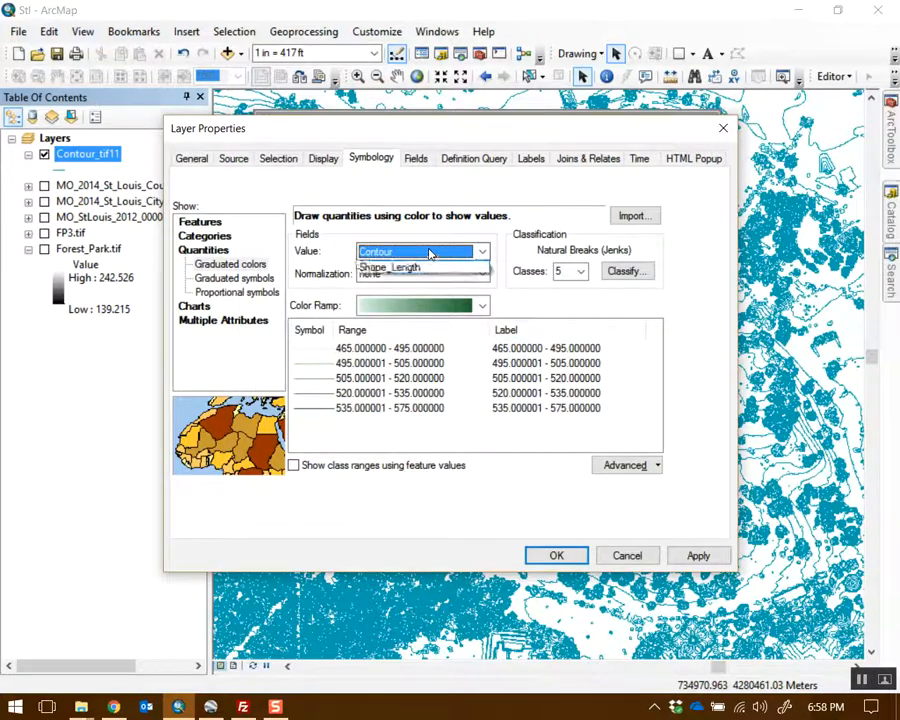
click(410, 288)
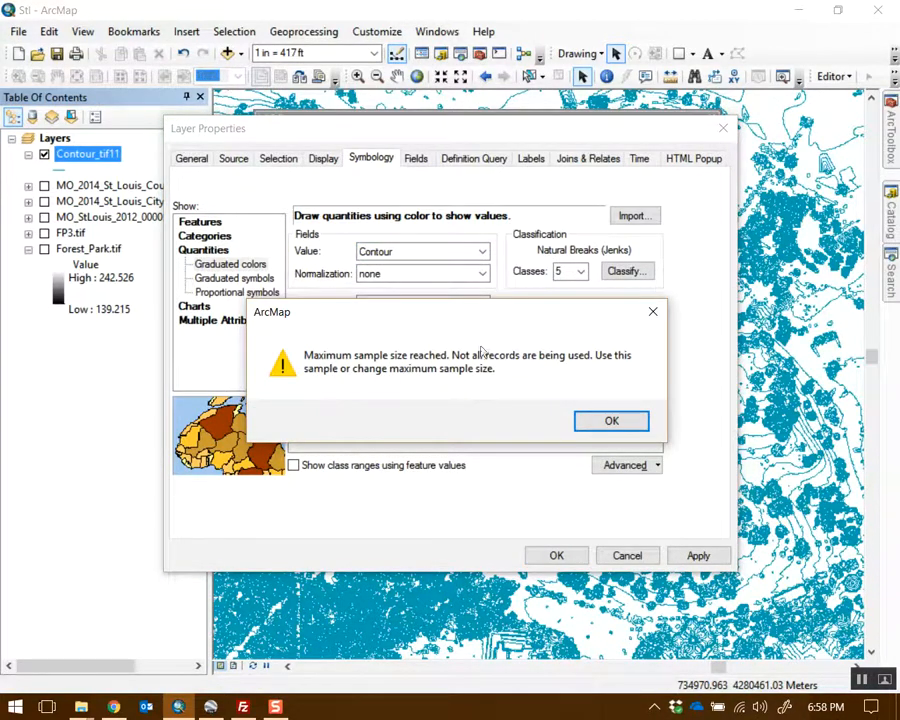
click(612, 418)
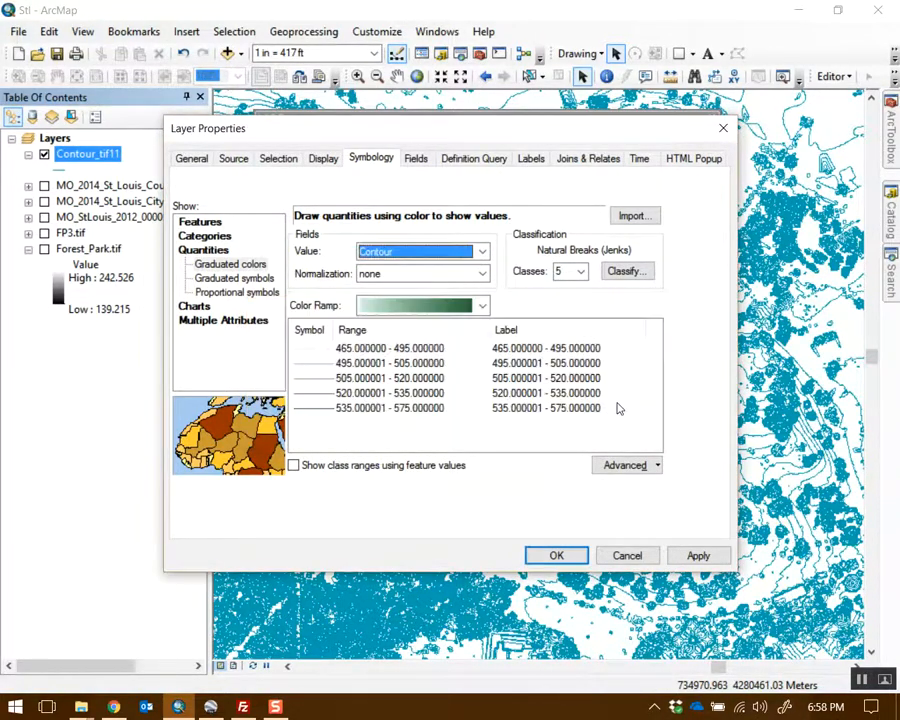
- Raise the classification's maximum sample size to 1000000 records
click(622, 271)
click(396, 246)
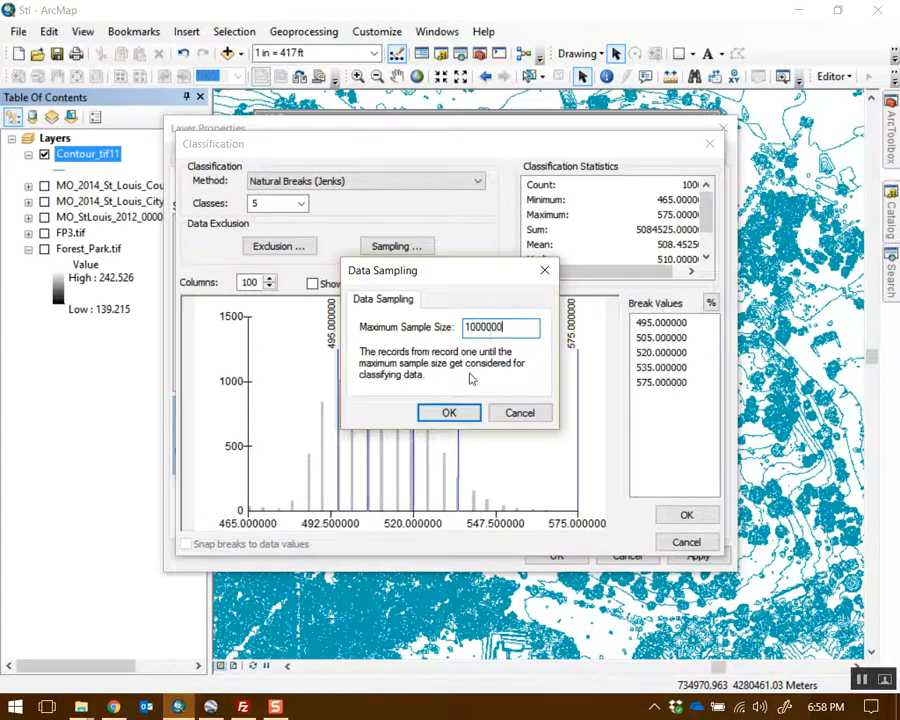
click(456, 416)
click(688, 516)
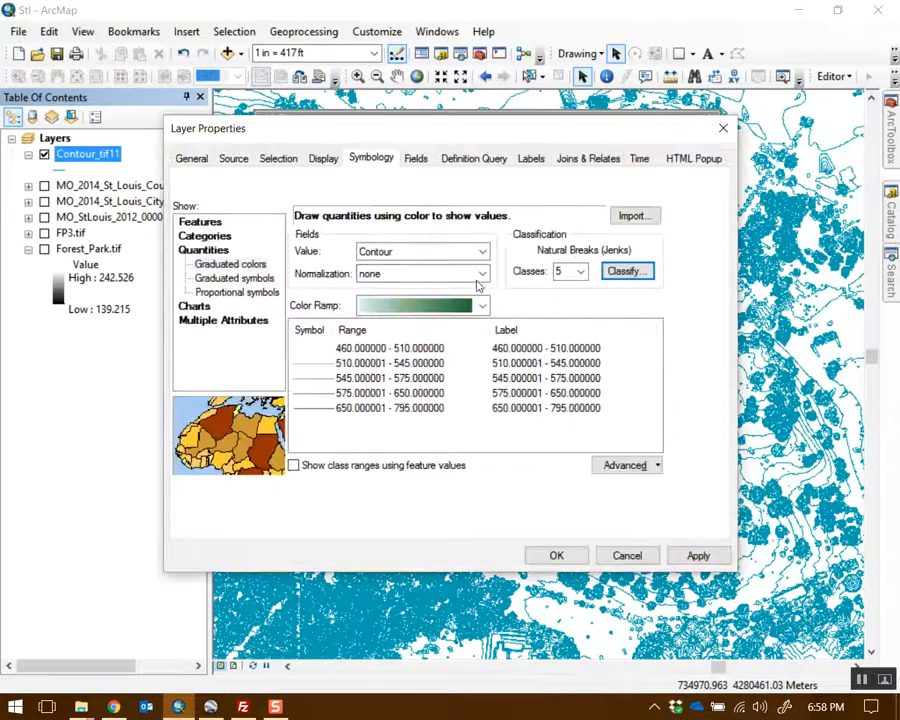
- Classify the contour values into 7 classes and apply the symbology to the map
click(580, 271)
click(565, 332)
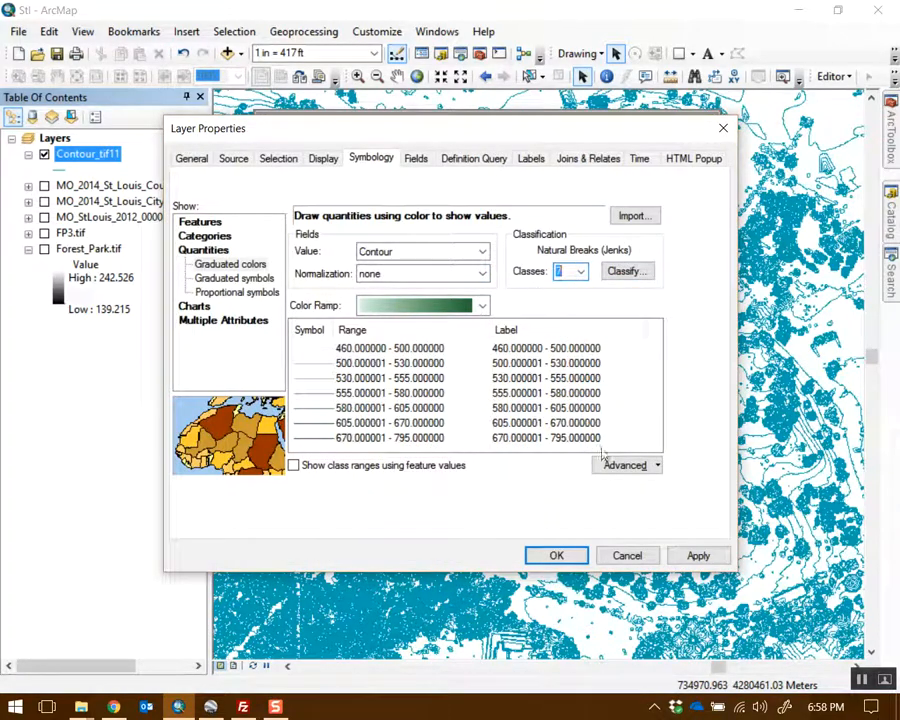
click(690, 556)
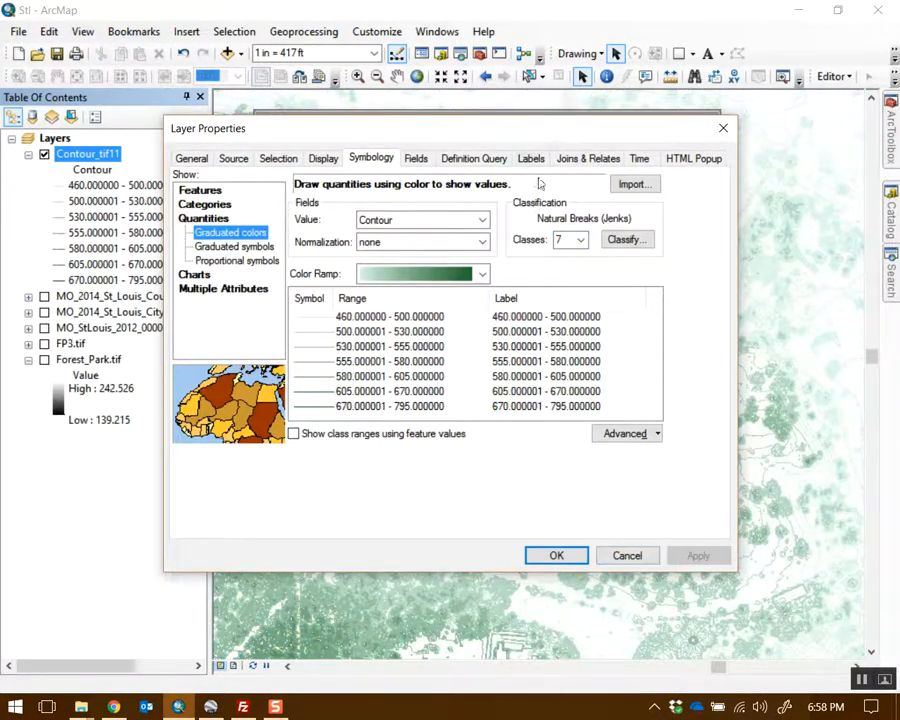
- Apply a blue-to-yellow-to-red color ramp to the contour classes and finish the layer's properties
click(482, 274)
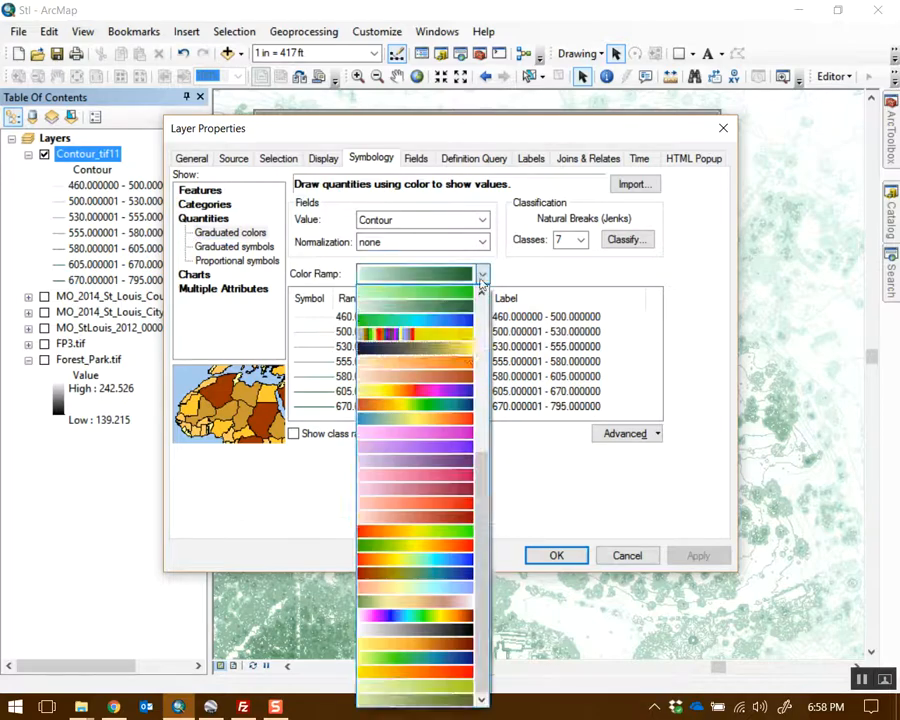
click(456, 428)
click(693, 556)
click(586, 555)
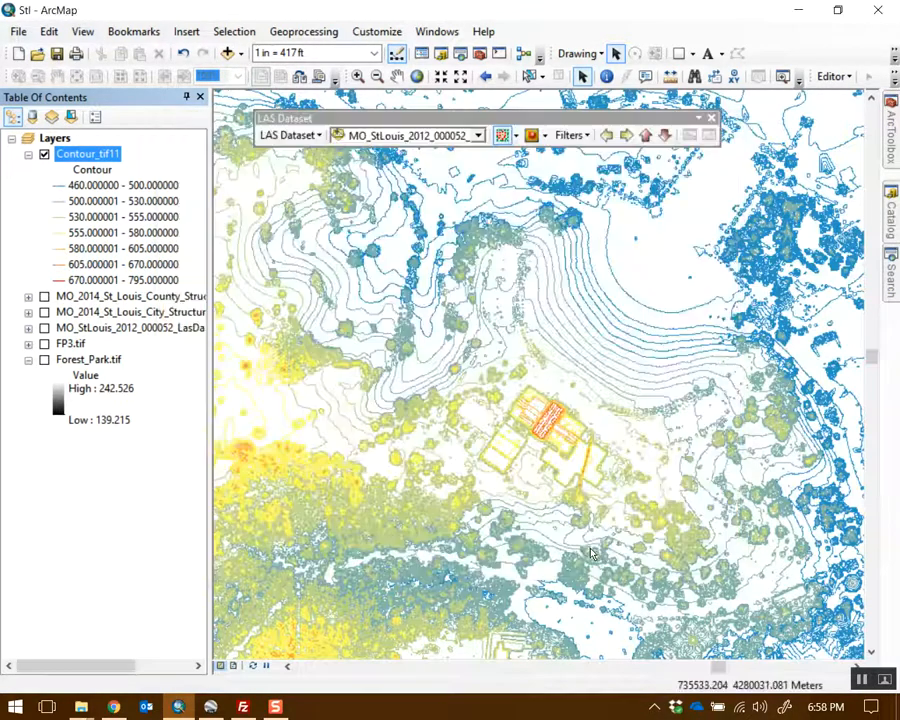
- Collapse the Contour_tif11 legend, hide that layer and display the MO_StLouis_2012_000052 LAS dataset layer instead
scroll(642, 468, up, 3)
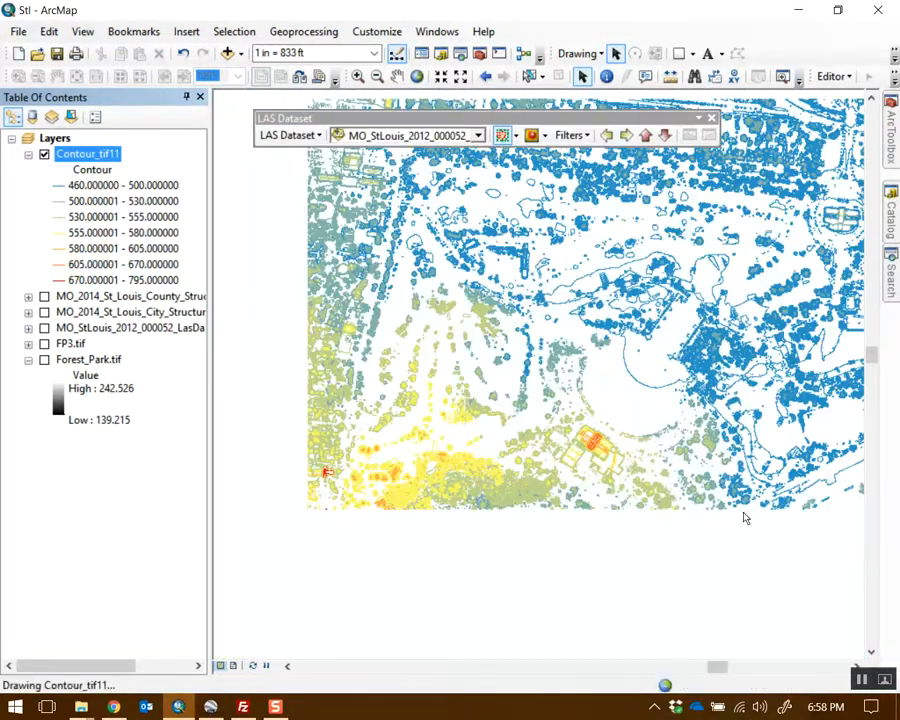
drag(773, 425, 468, 373)
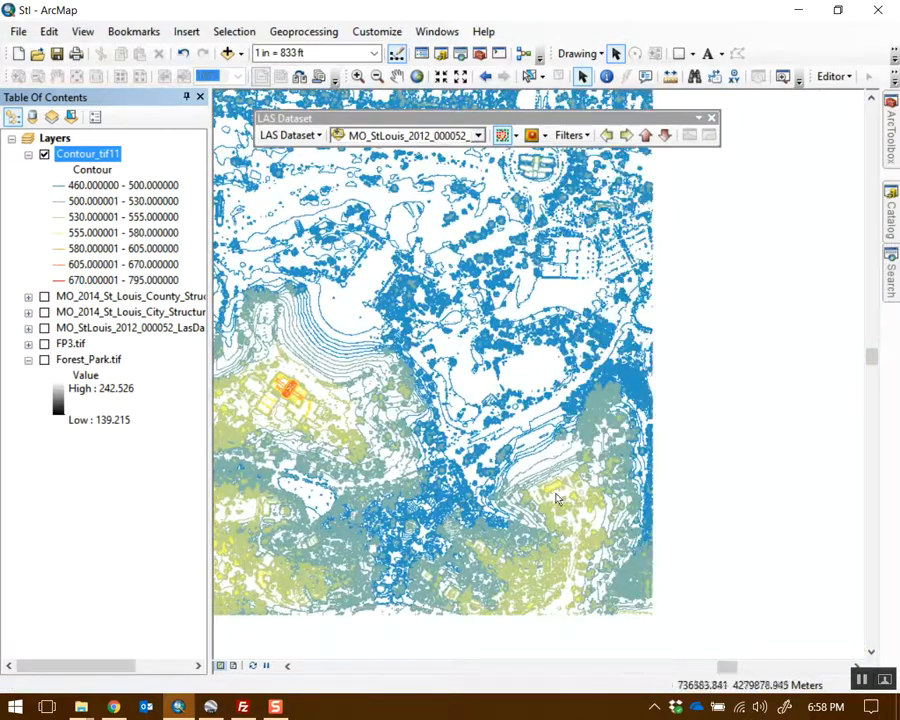
mouse_move(437, 298)
mouse_down()
mouse_move(656, 322)
mouse_move(655, 348)
mouse_up()
mouse_move(498, 459)
mouse_down()
mouse_move(585, 412)
mouse_move(378, 415)
mouse_up()
drag(397, 288, 442, 338)
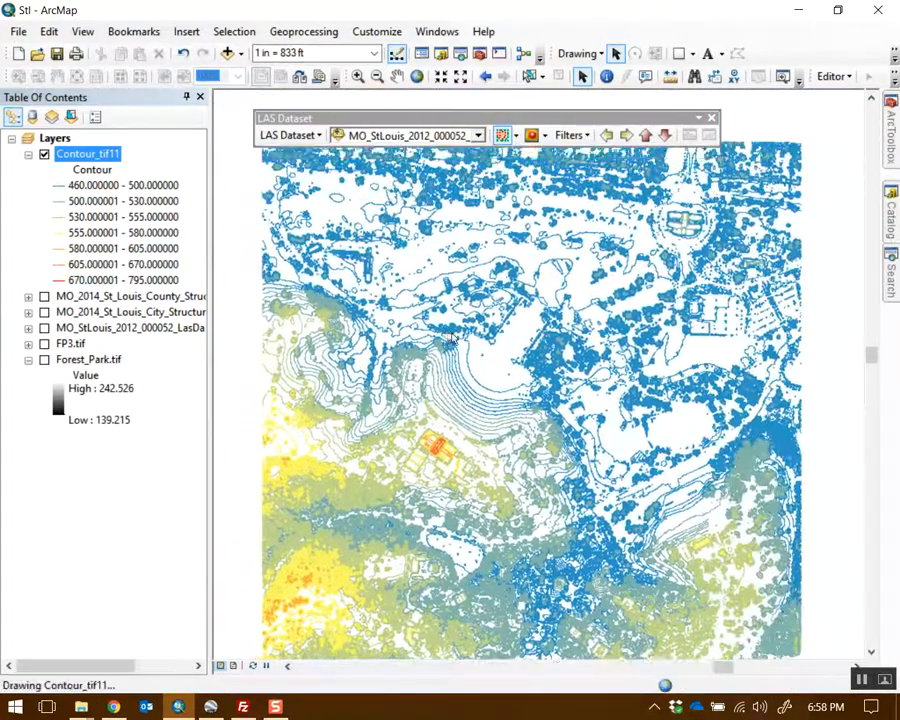
click(30, 156)
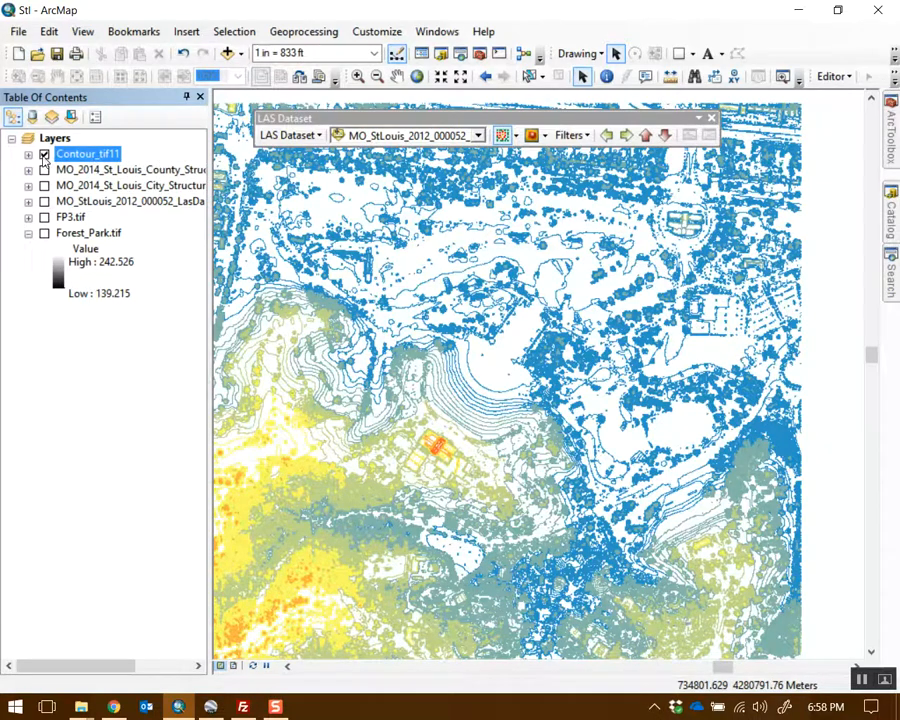
click(44, 155)
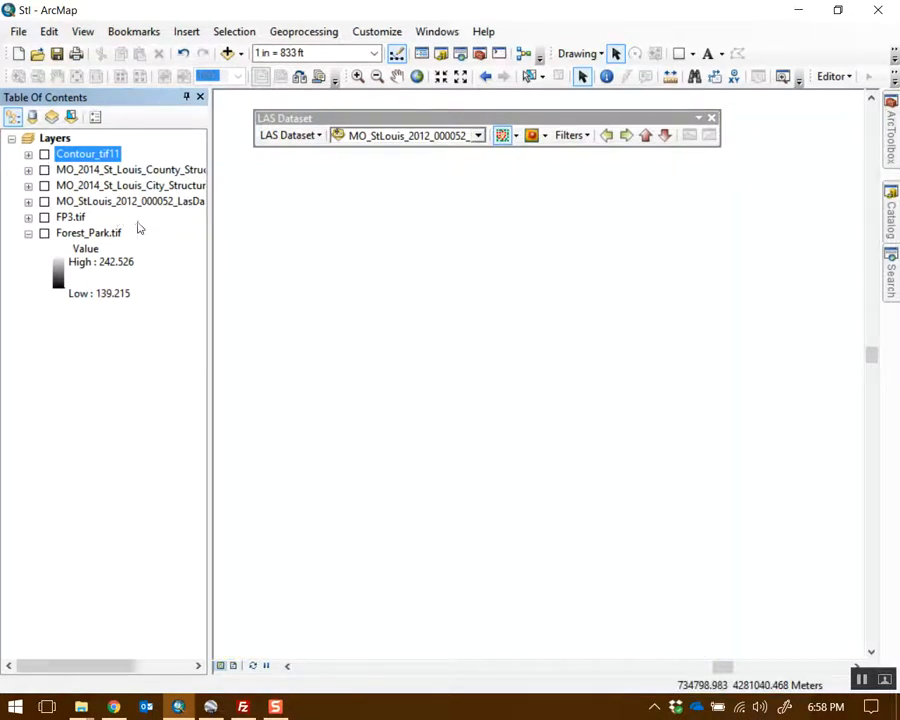
click(44, 201)
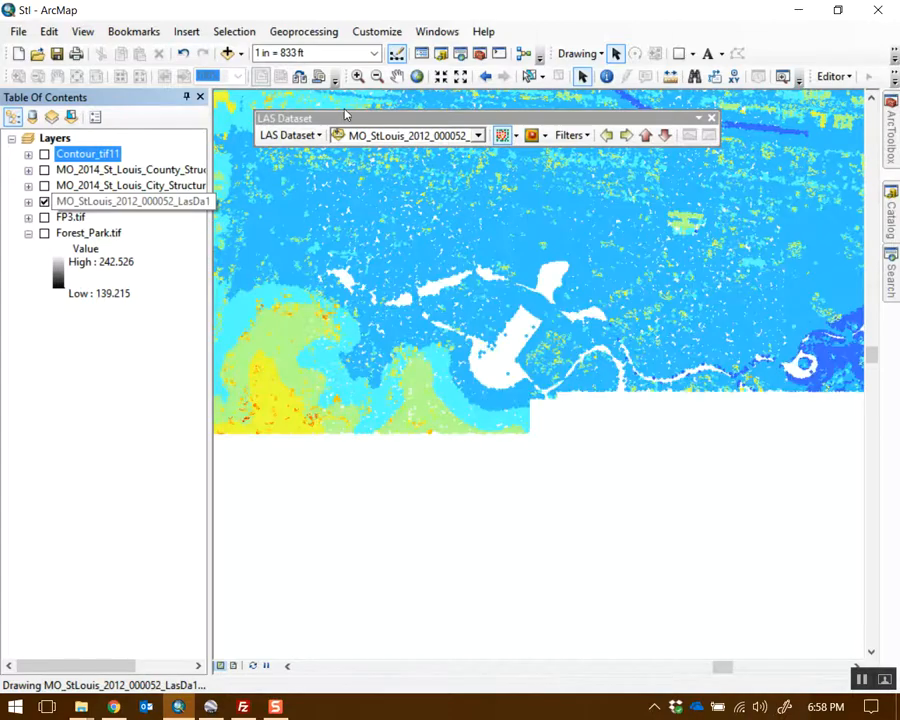
- Filter the displayed LAS dataset points to Ground
click(546, 139)
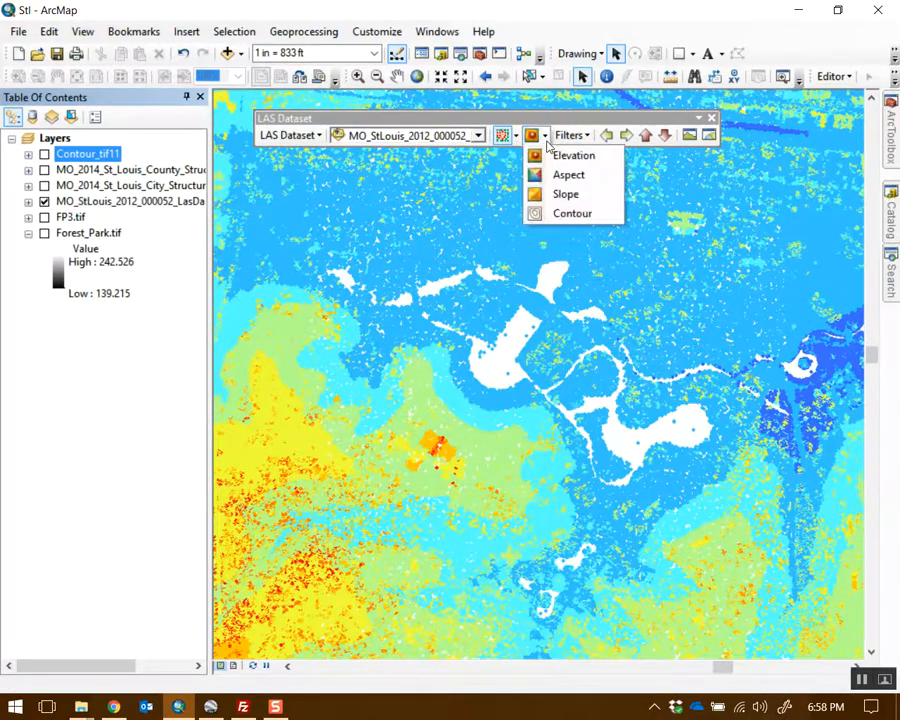
click(546, 139)
click(579, 142)
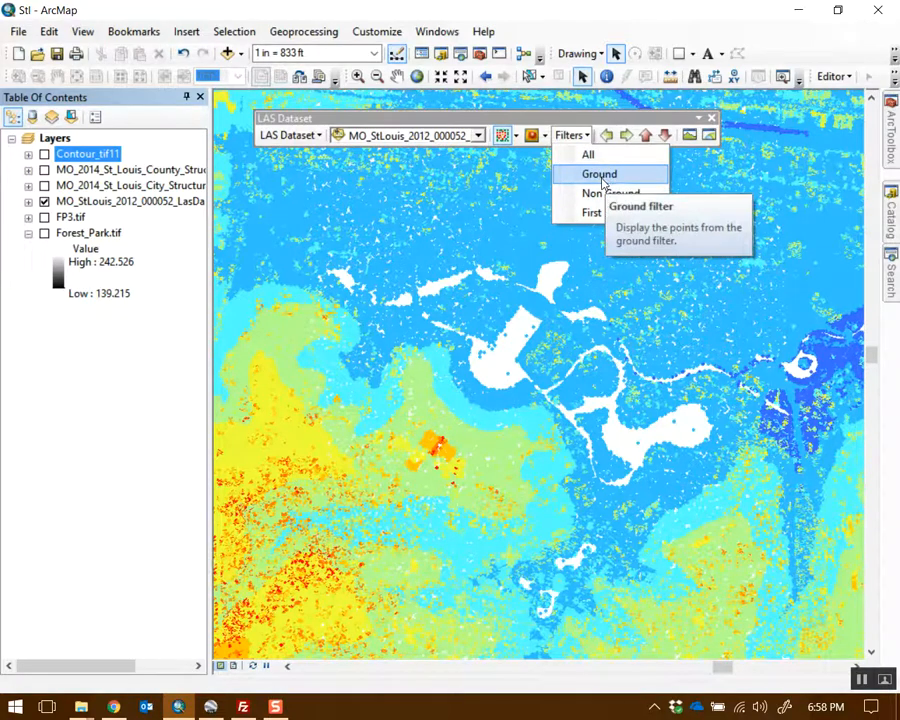
click(607, 184)
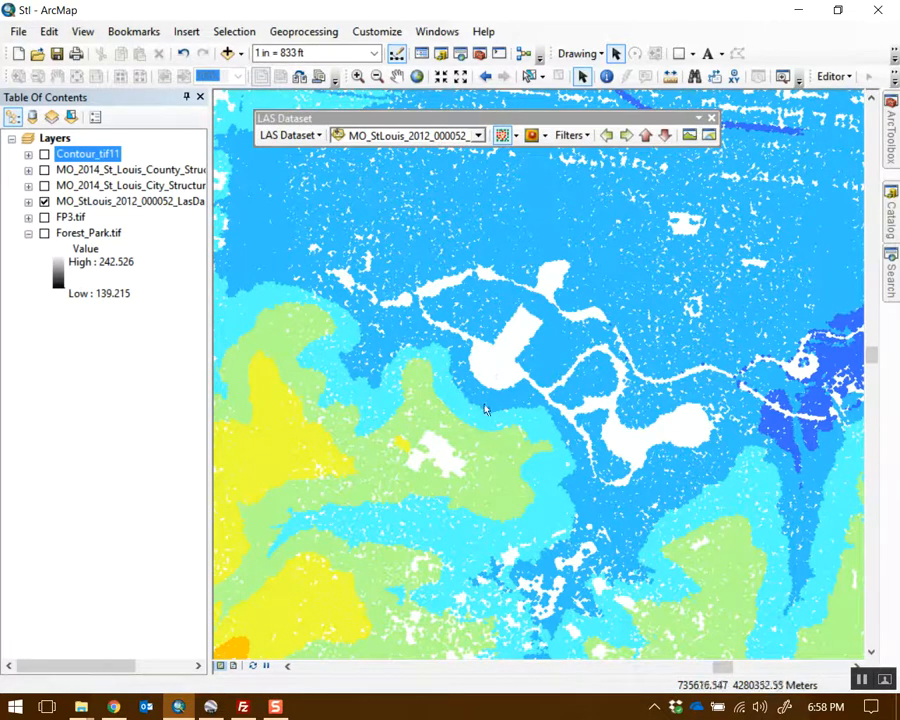
- Examine the ground-filtered lidar points around the art museum hill and check which point filter is active
drag(469, 435, 584, 421)
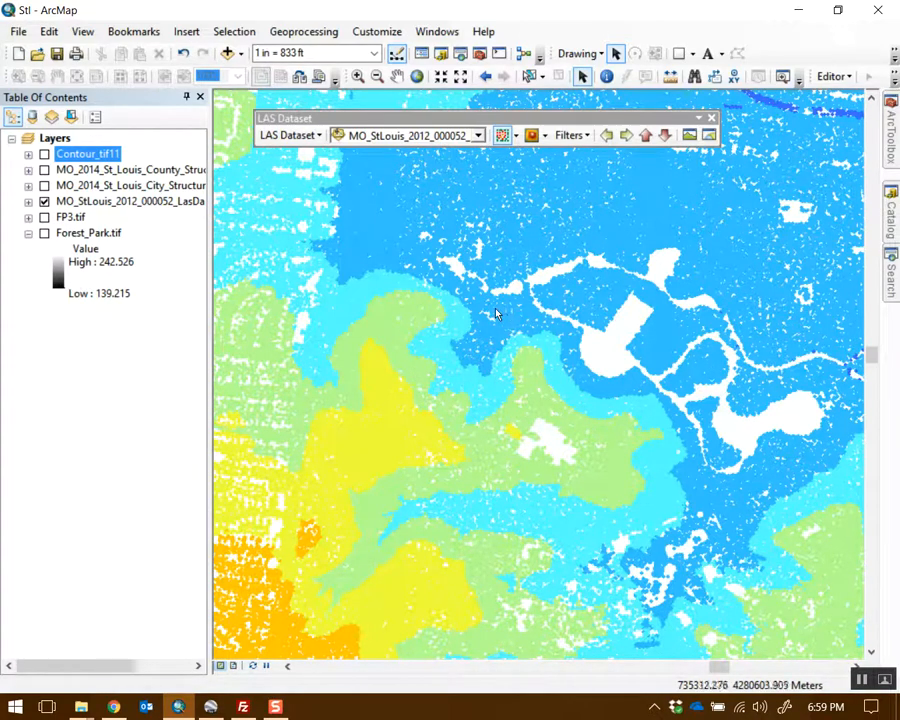
scroll(500, 376, up, 4)
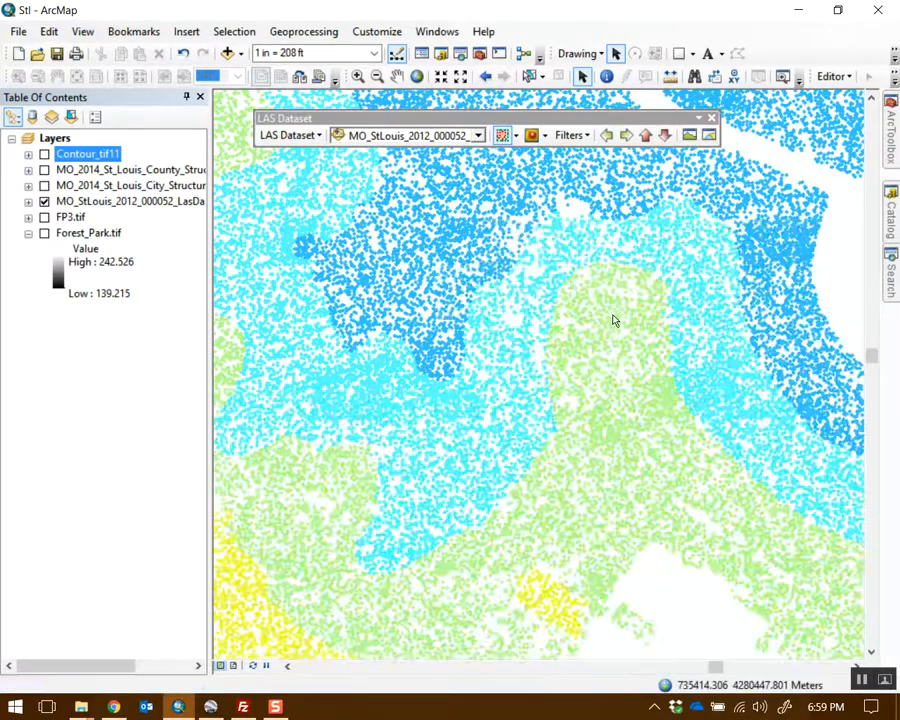
drag(688, 276, 617, 335)
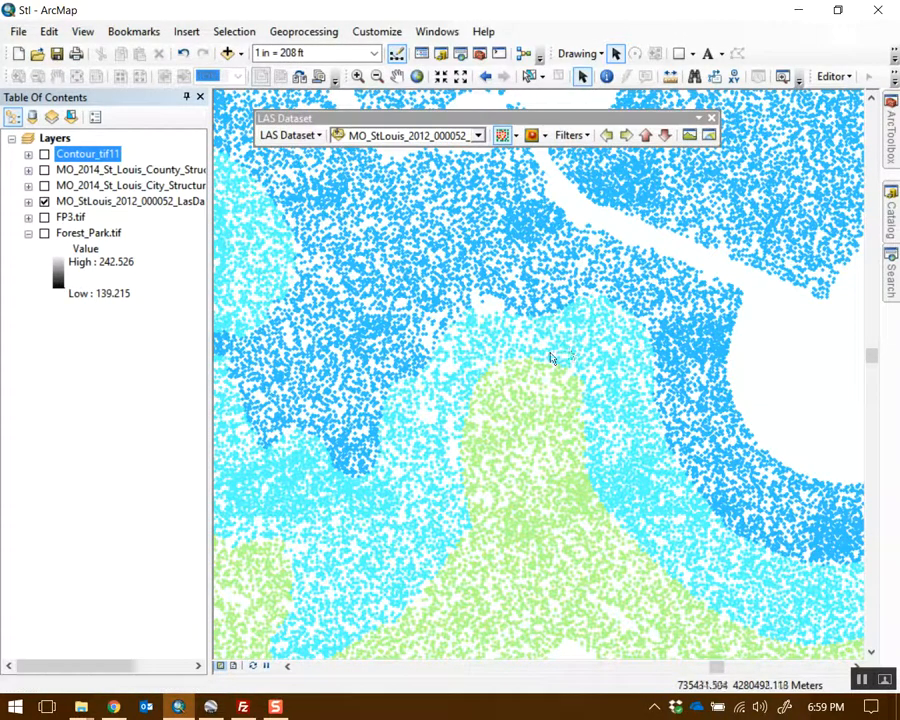
mouse_move(563, 348)
mouse_down()
mouse_move(605, 281)
mouse_move(580, 263)
mouse_up()
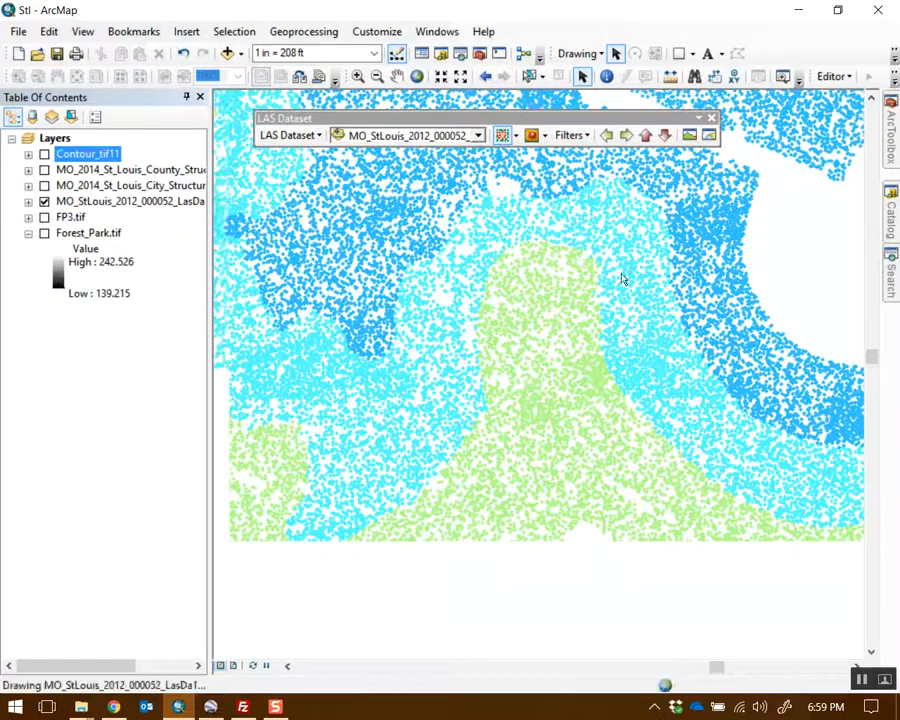
scroll(628, 290, up, 1)
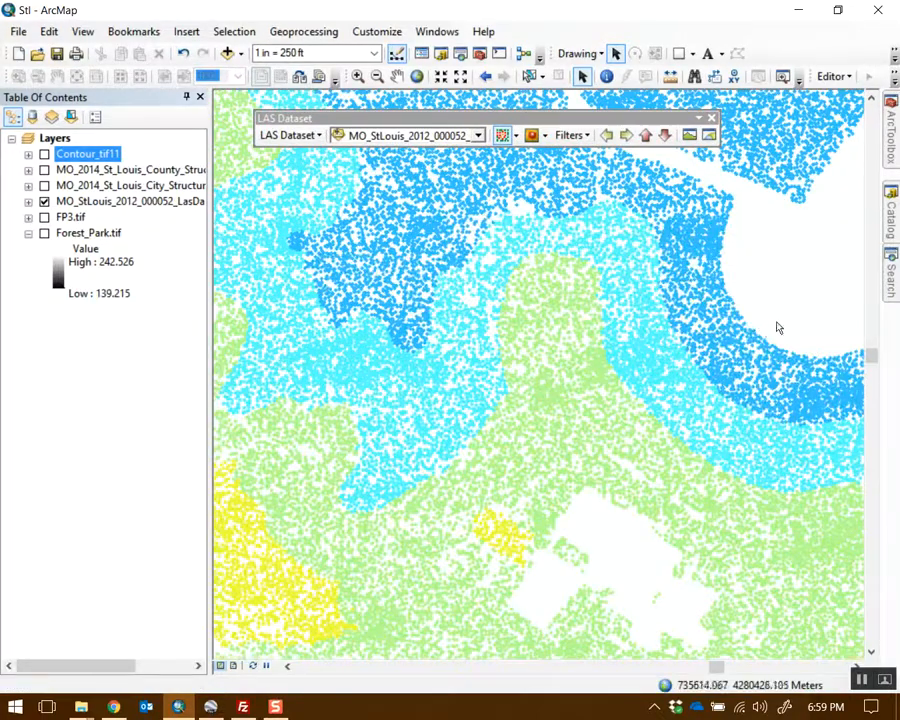
drag(778, 328, 568, 278)
scroll(580, 282, up, 2)
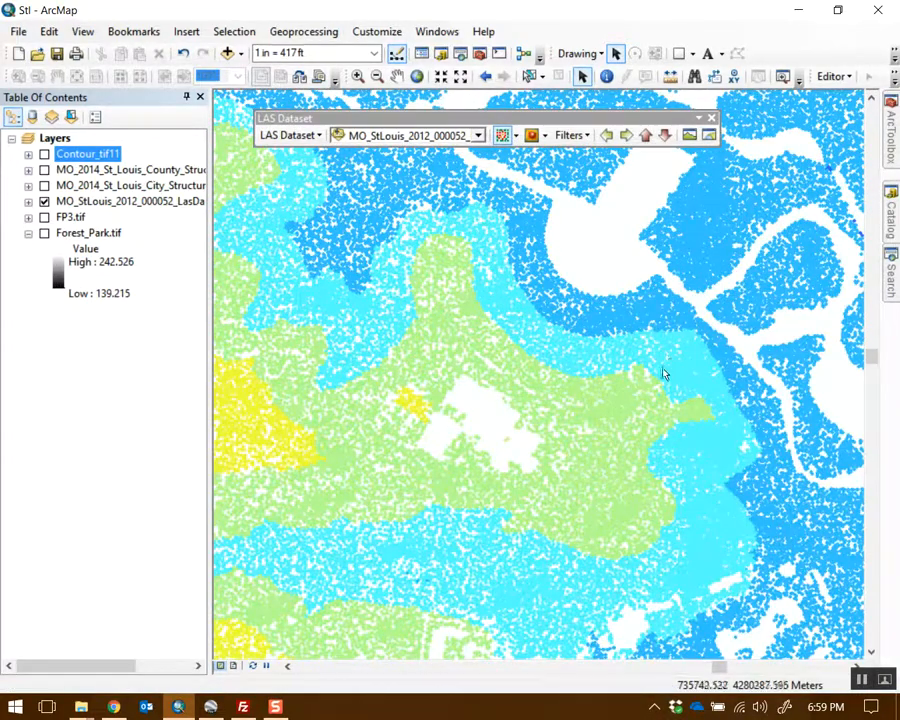
mouse_move(894, 130)
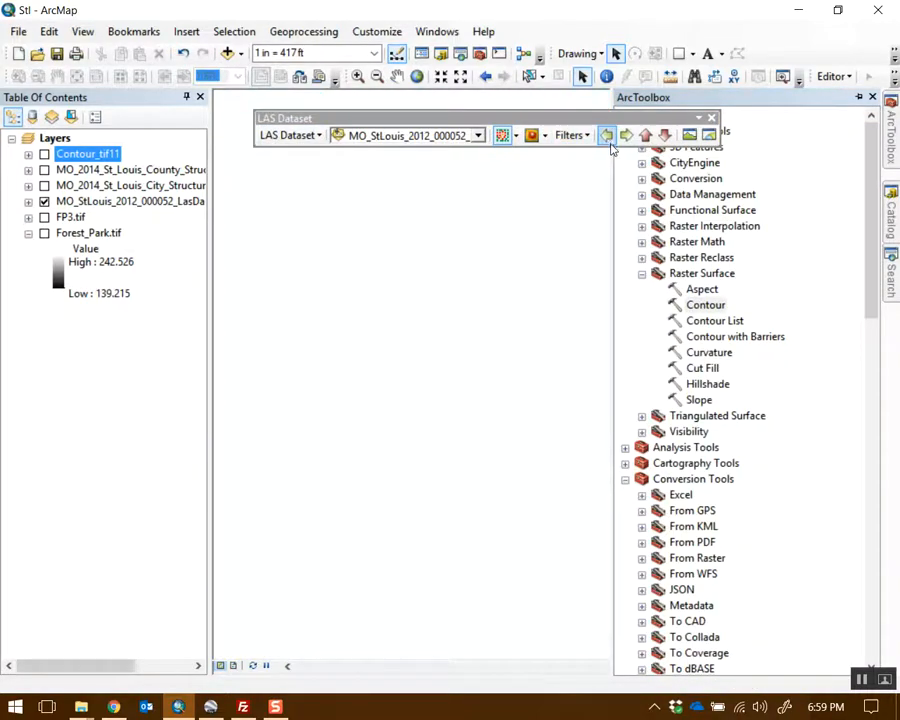
scroll(528, 193, down, 1)
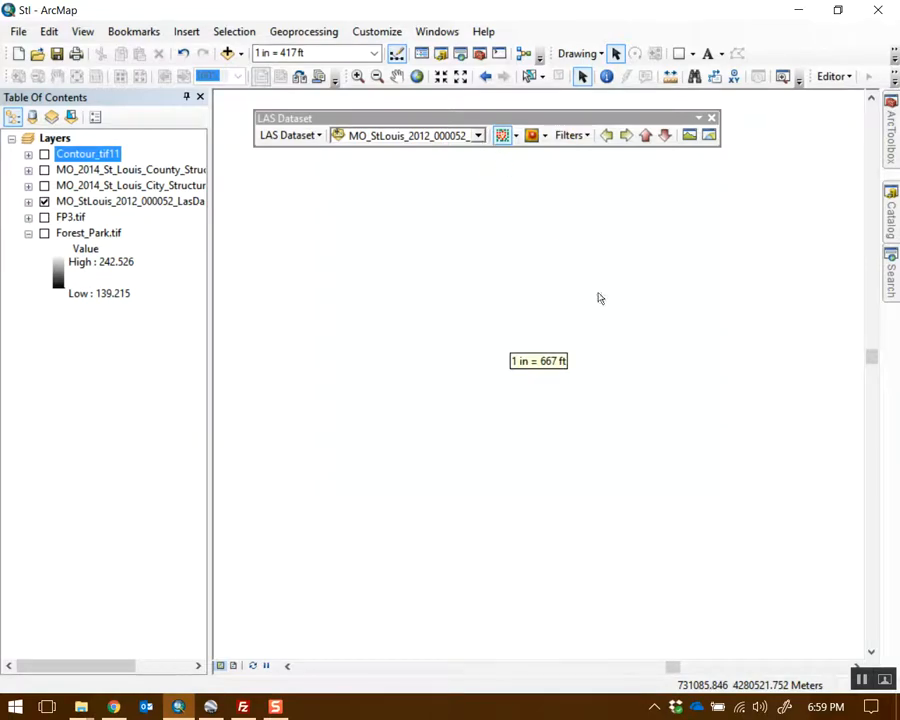
click(862, 681)
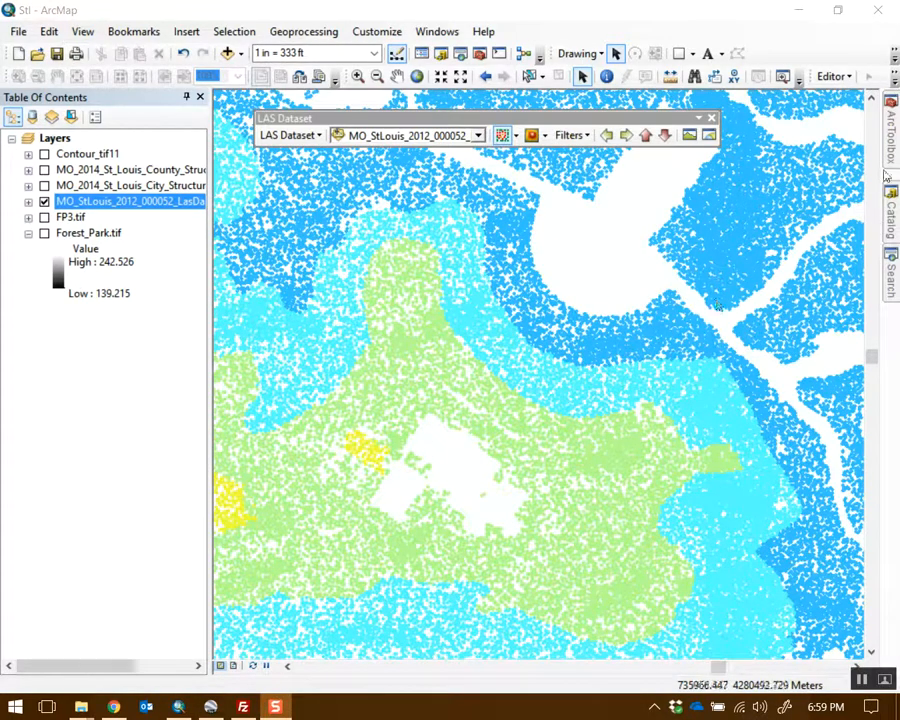
click(572, 135)
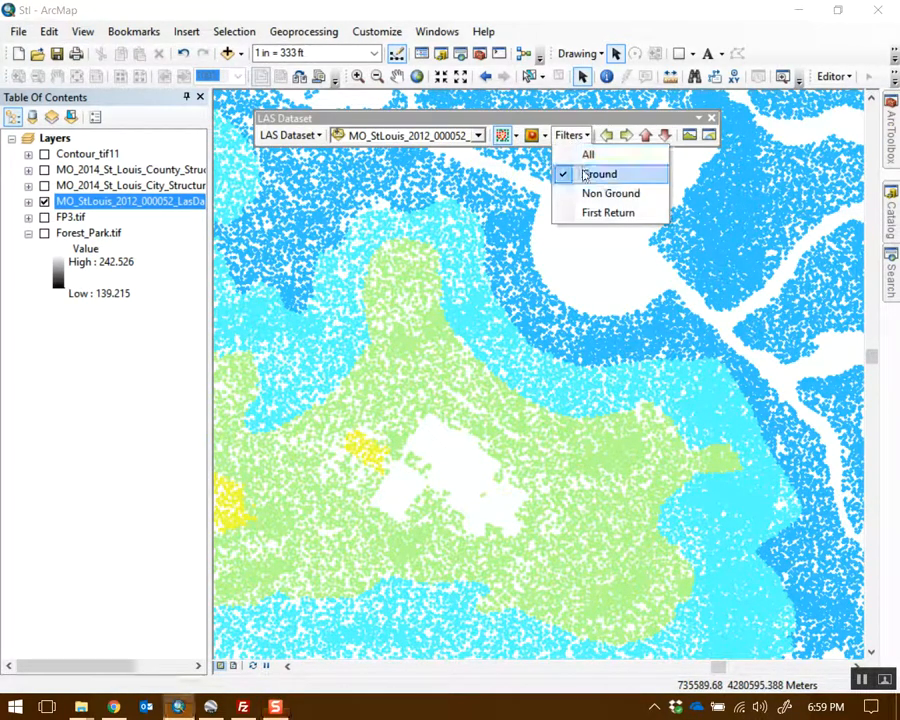
- Start LAS Dataset to Raster with the MO_StLouis_2012_000052 LAS layer as input and art_museum.tif in the junks folder as output
click(735, 480)
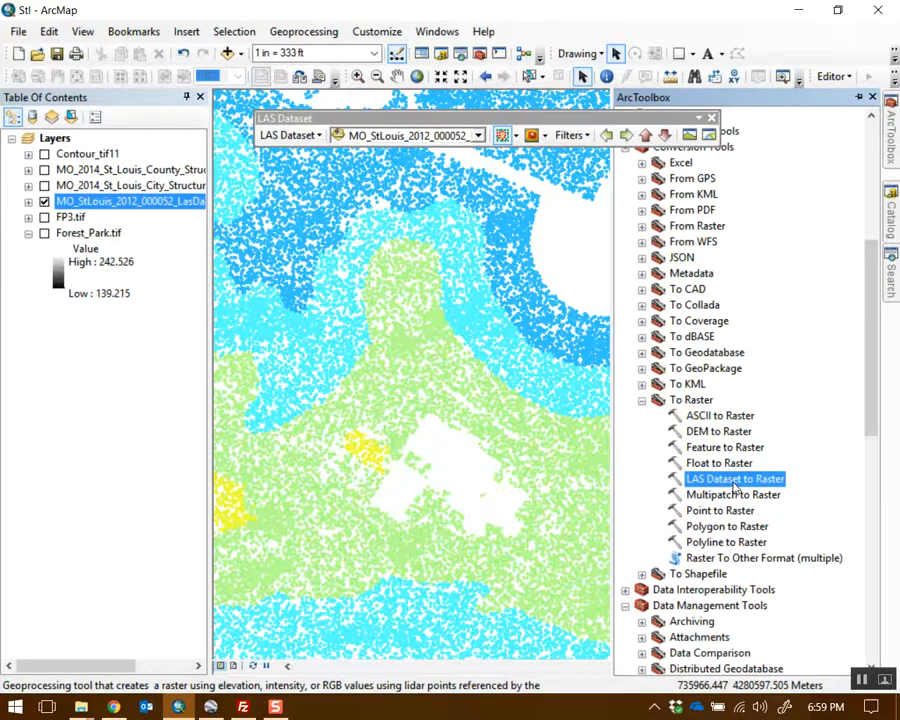
double_click(735, 480)
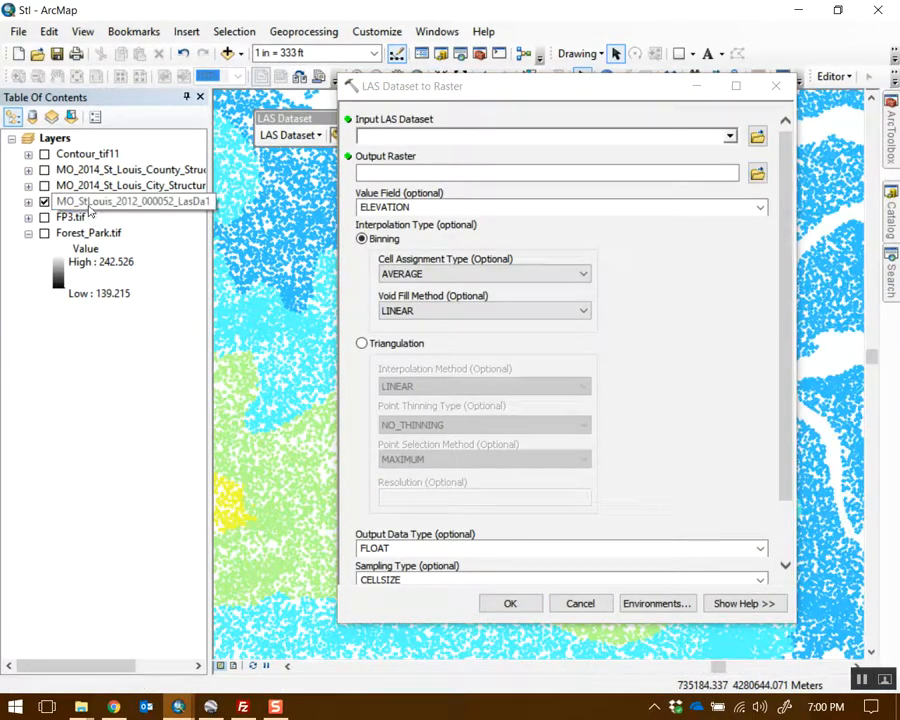
drag(80, 205, 474, 147)
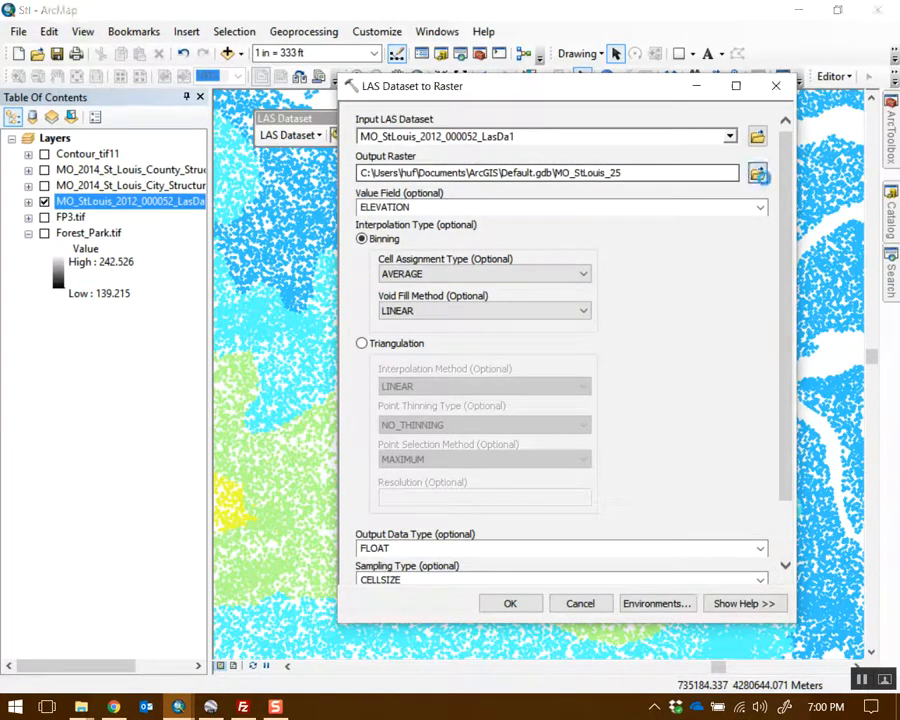
click(757, 173)
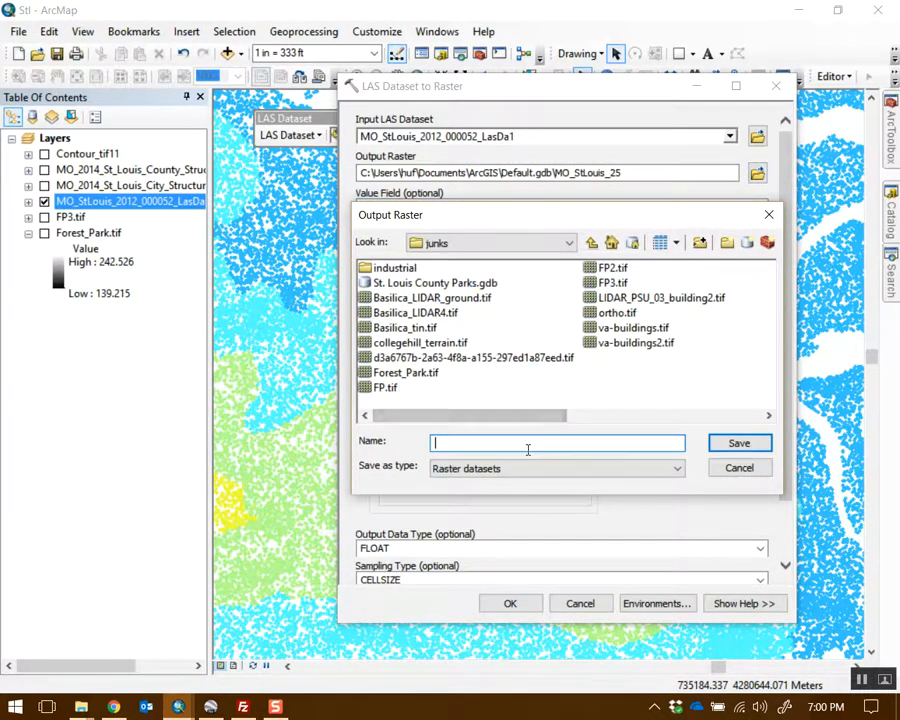
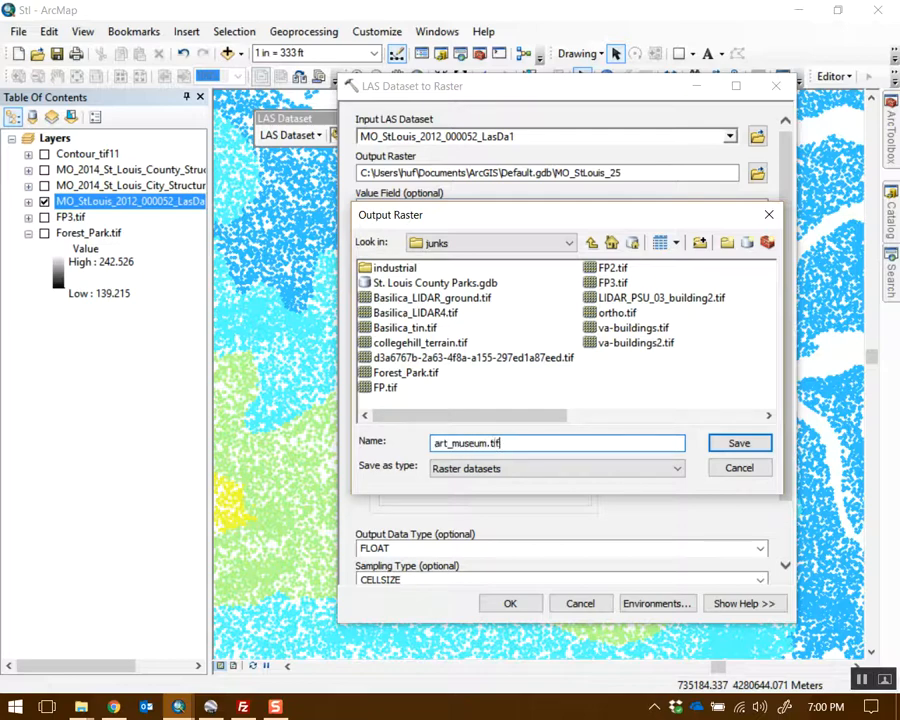
text(art_museum.tif)
key(Return)
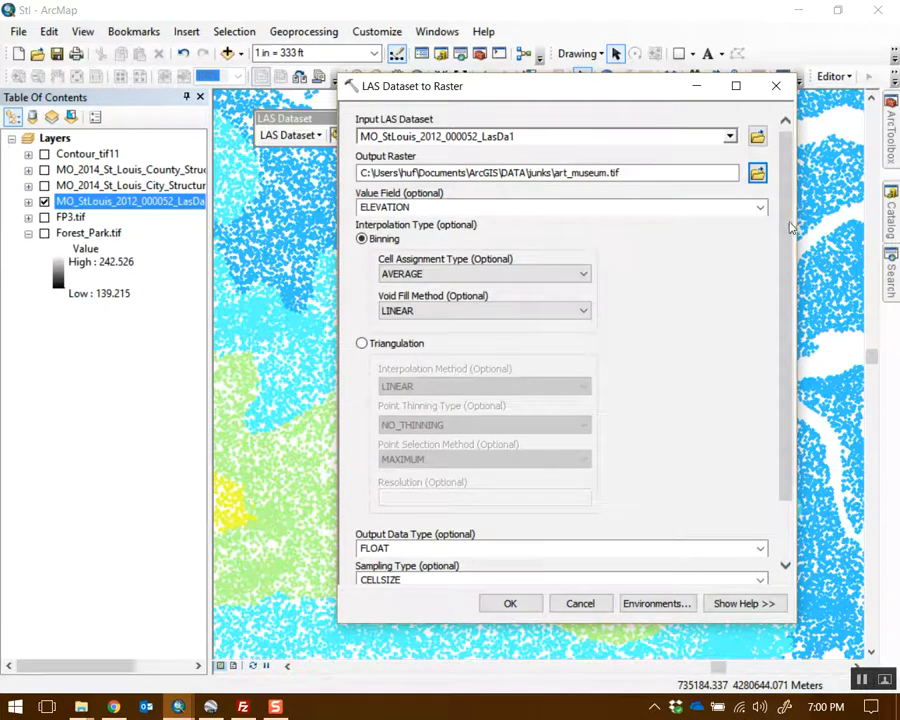
- Set the conversion's sampling value to 0.5 with the CELLSIZE sampling type
scroll(790, 228, down, 3)
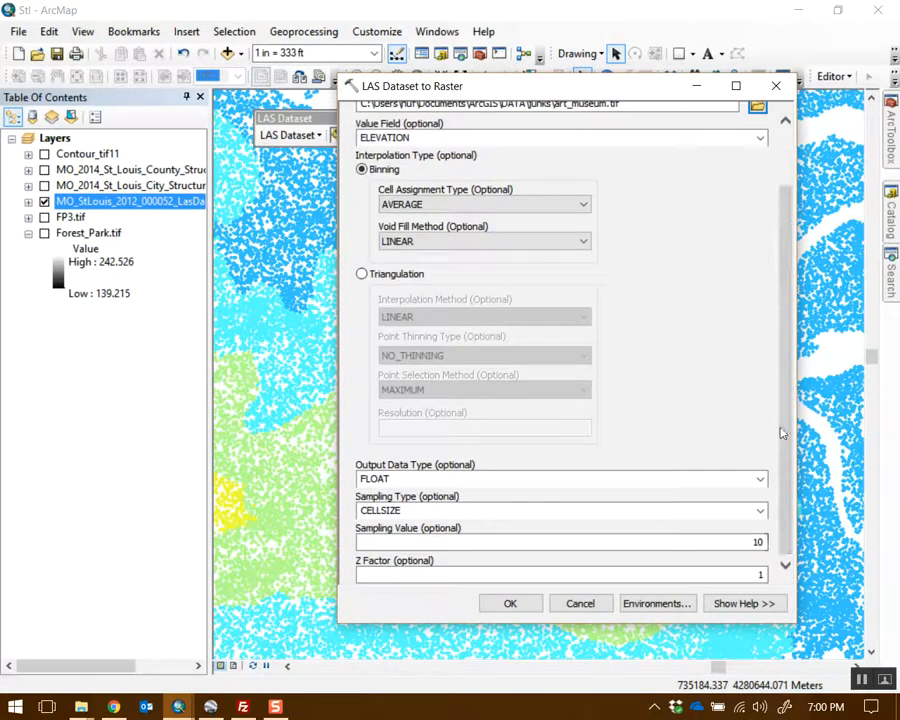
double_click(728, 544)
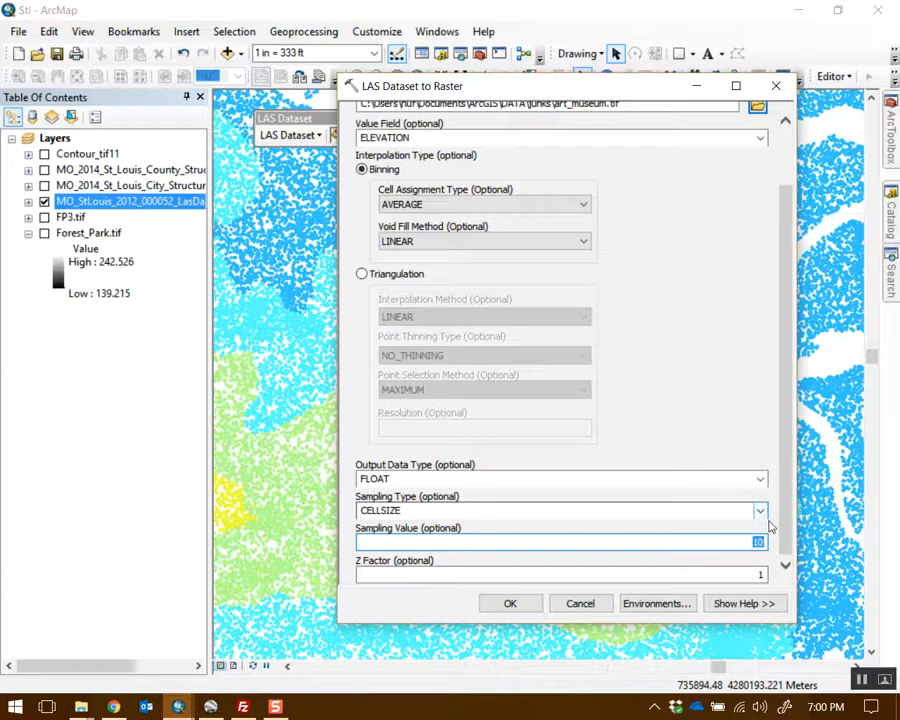
text(.5)
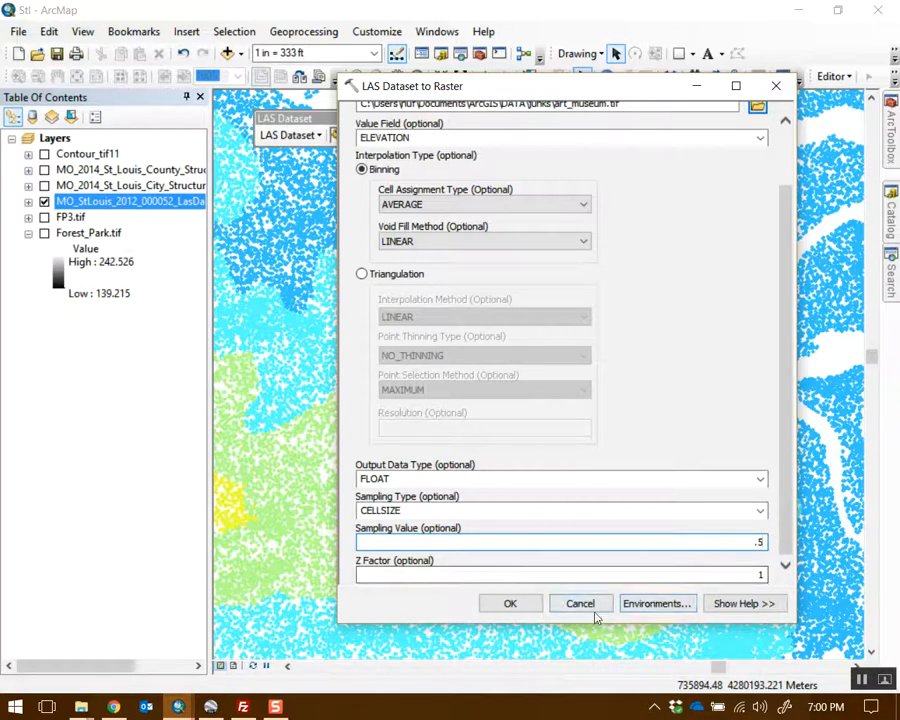
- Set the processing extent to Same as Display and run the LAS dataset to raster conversion
click(640, 603)
click(418, 162)
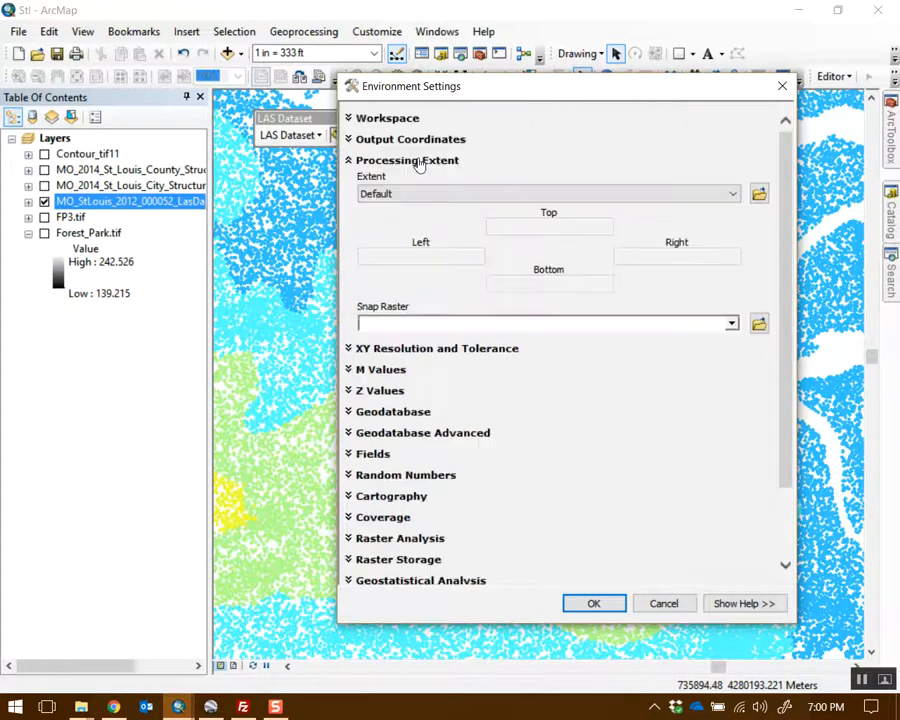
click(430, 194)
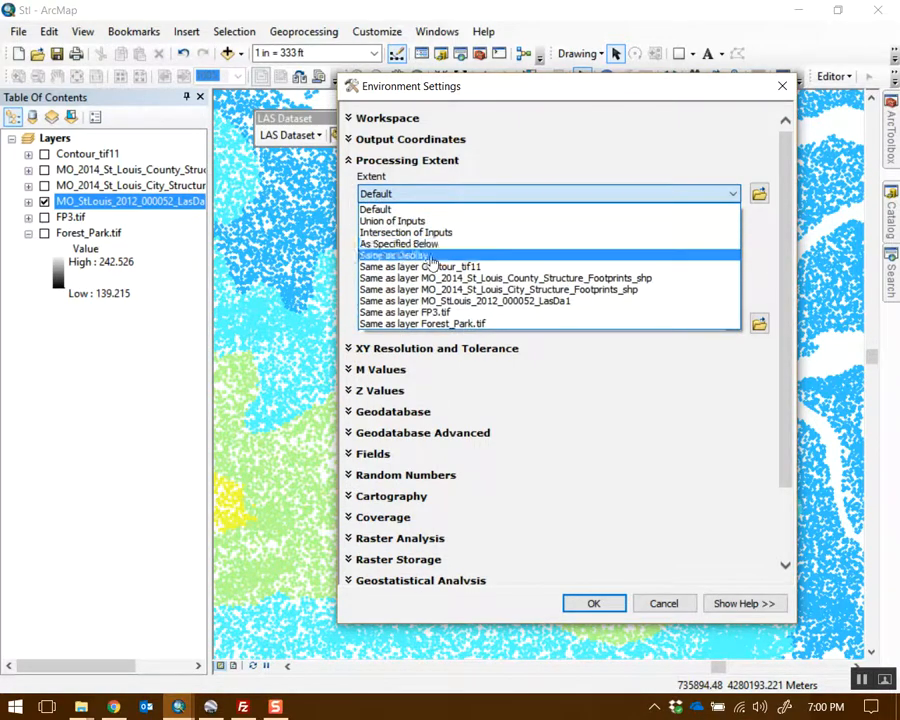
click(430, 311)
click(593, 603)
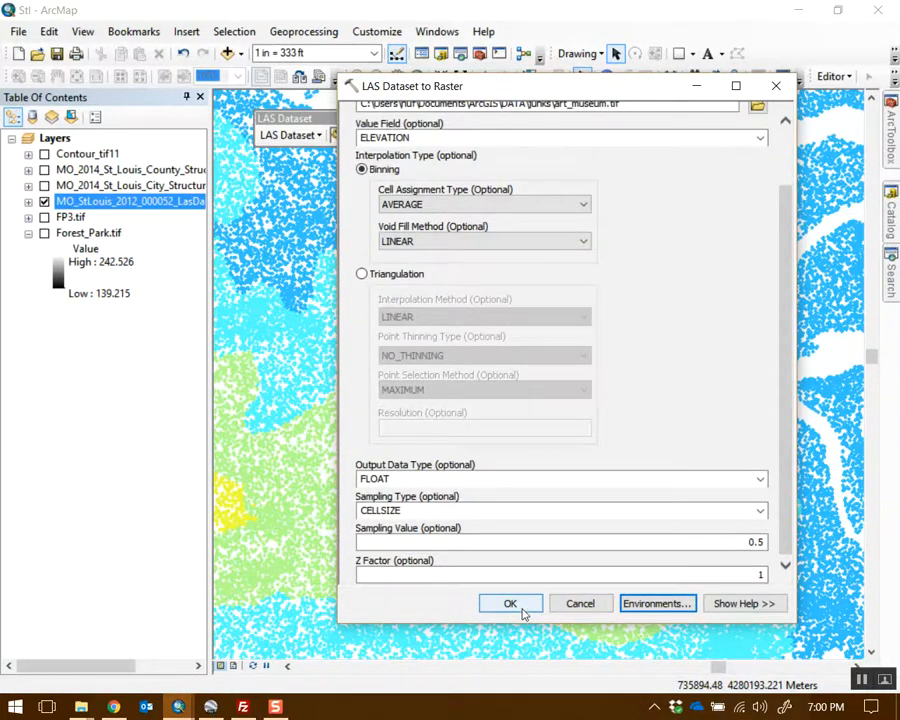
click(521, 607)
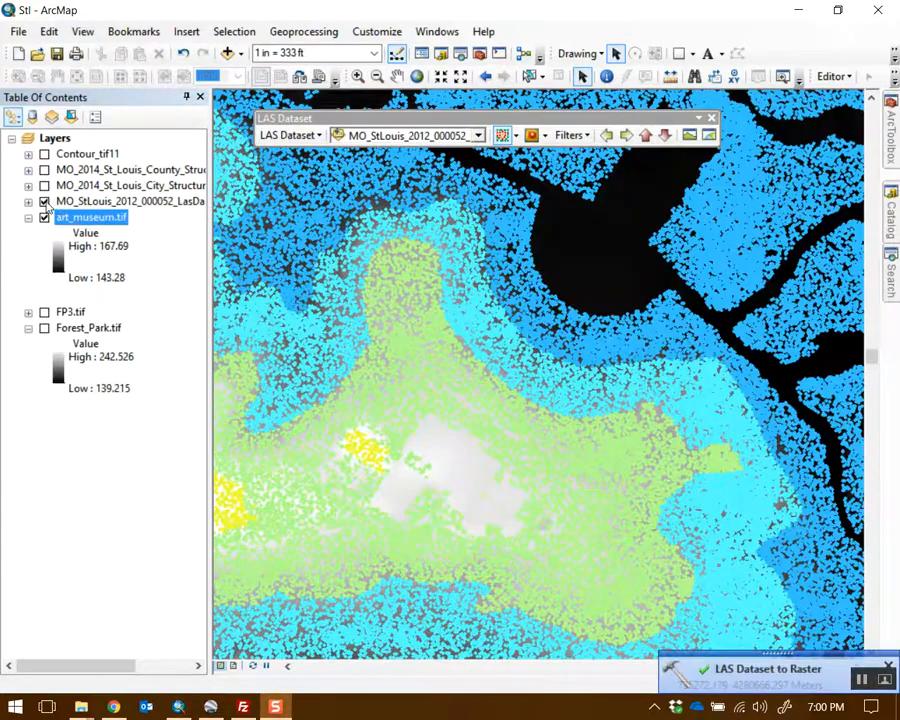
- Hide the LAS dataset layer, move the LAS Dataset toolbar aside and inspect the art_museum.tif raster up close
click(44, 202)
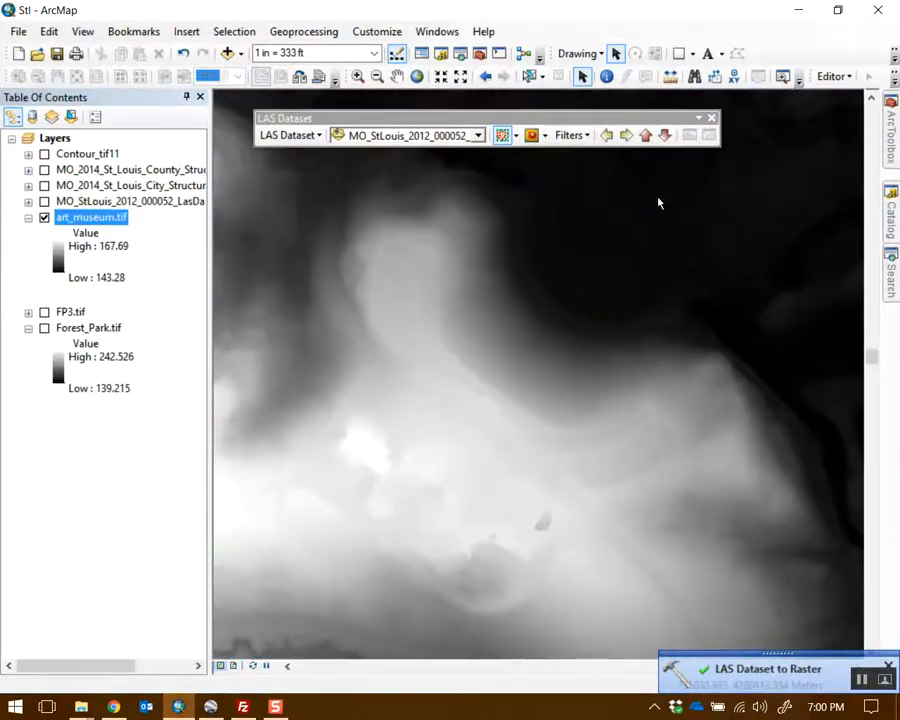
drag(624, 122, 726, 130)
drag(558, 309, 598, 384)
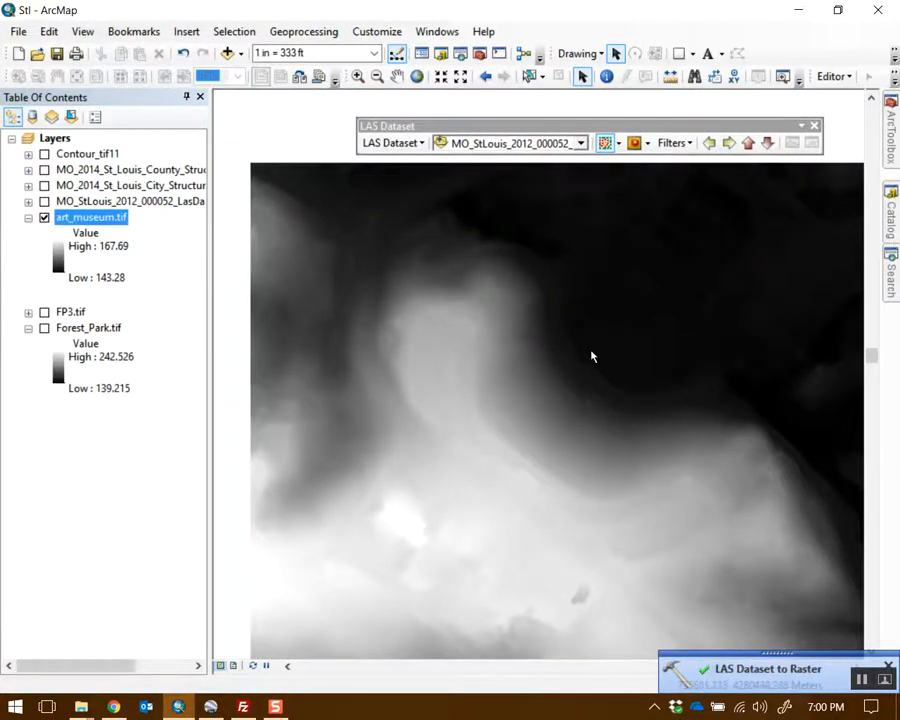
scroll(490, 385, up, 4)
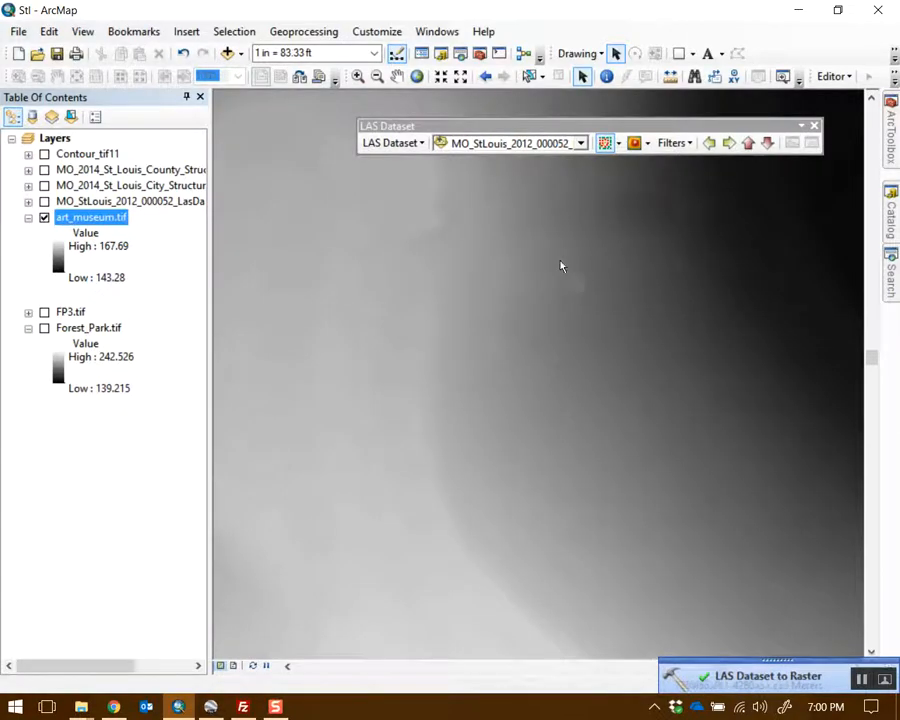
- Examine the ground surface detail across the art_museum.tif raster at close range and at full extent
scroll(573, 382, up, 3)
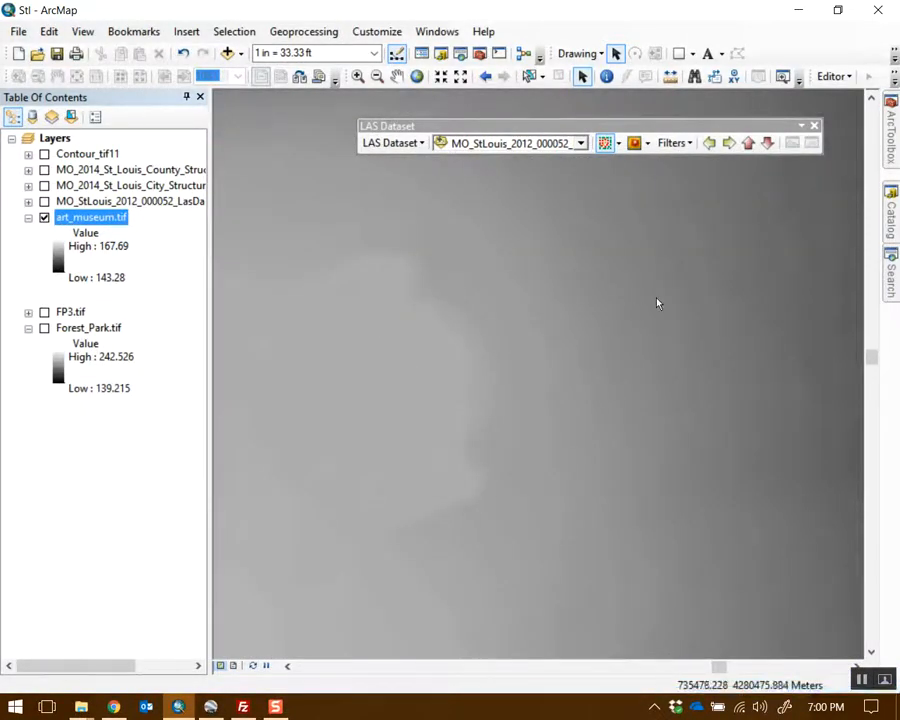
scroll(588, 345, down, 5)
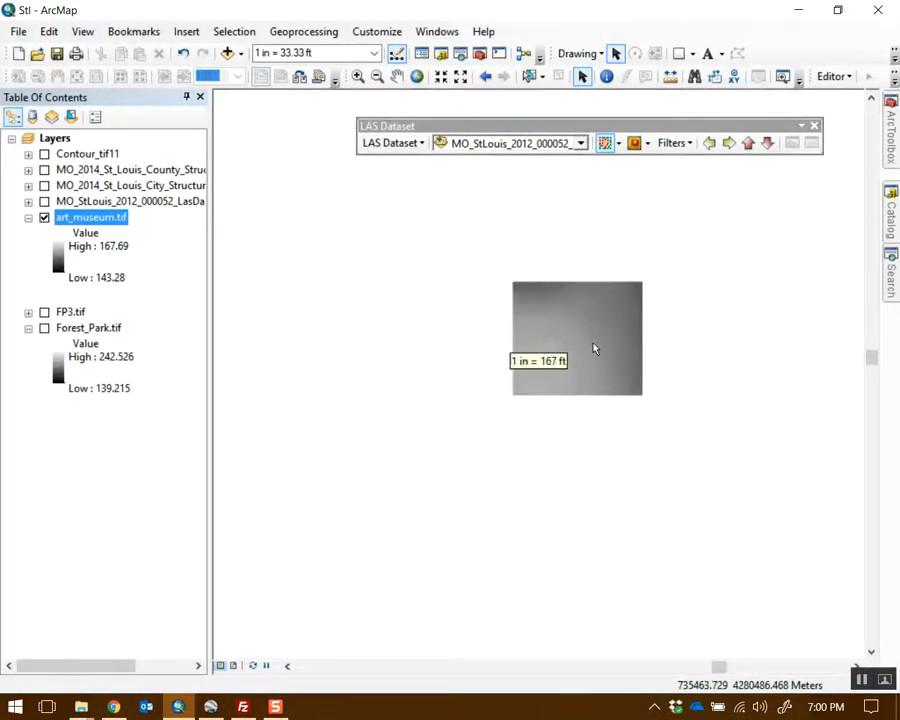
scroll(593, 348, down, 1)
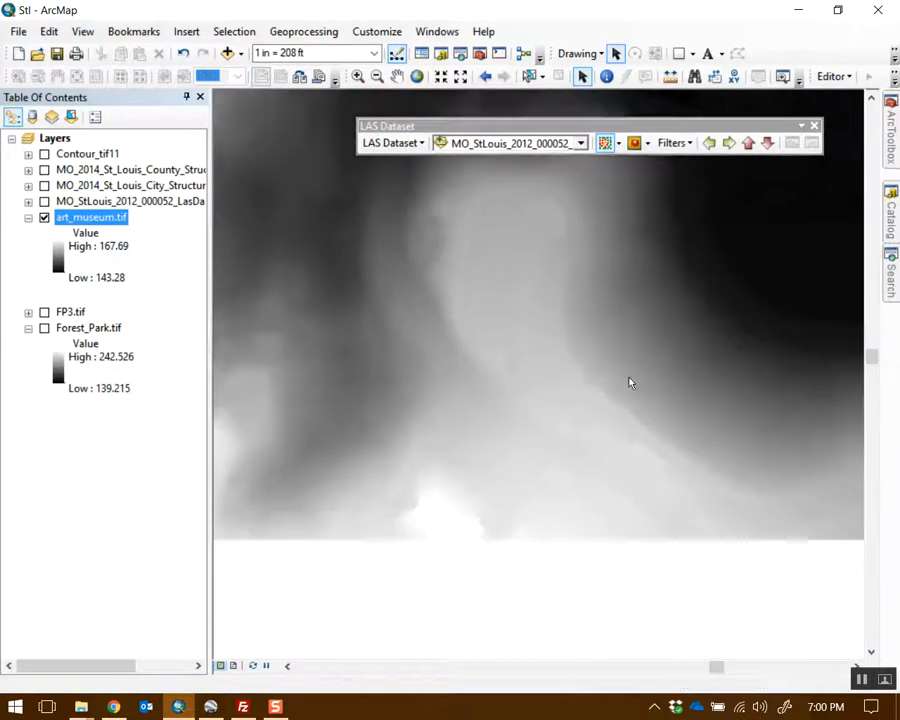
drag(630, 382, 570, 367)
drag(636, 346, 504, 341)
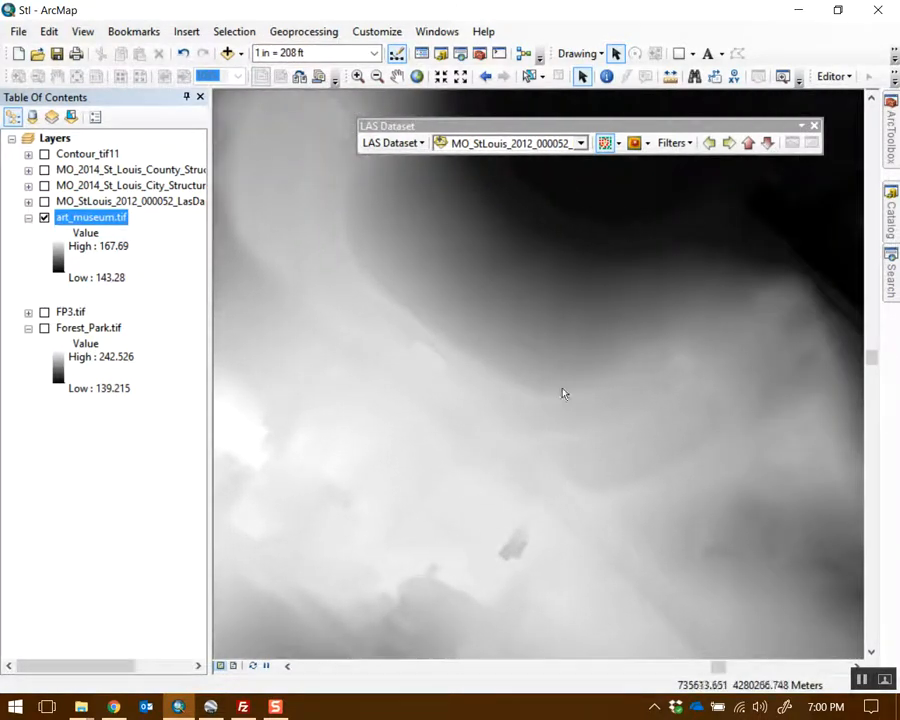
drag(581, 497, 570, 448)
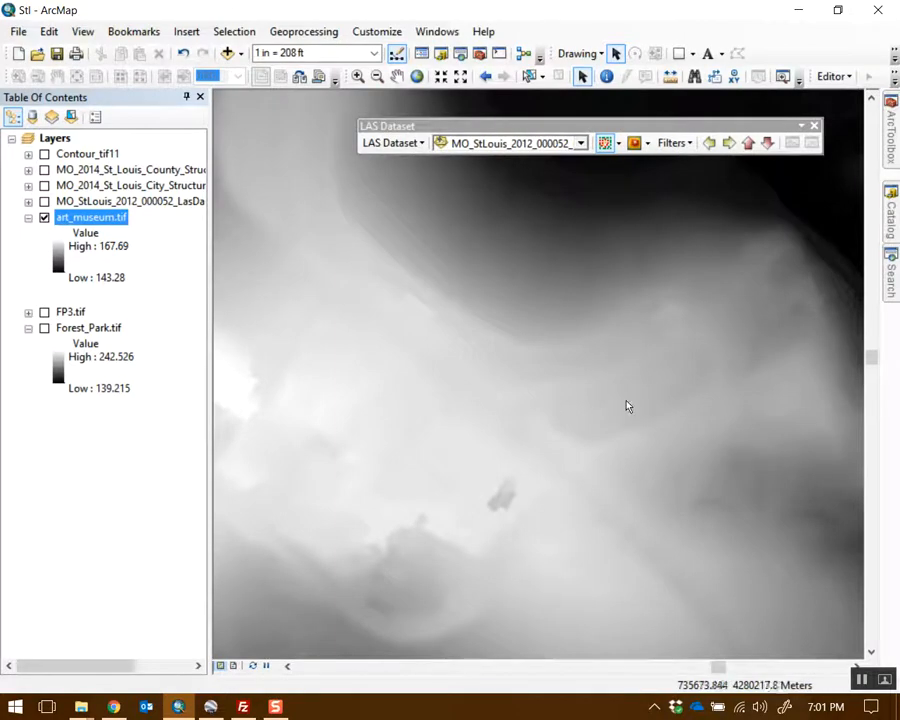
scroll(676, 416, down, 3)
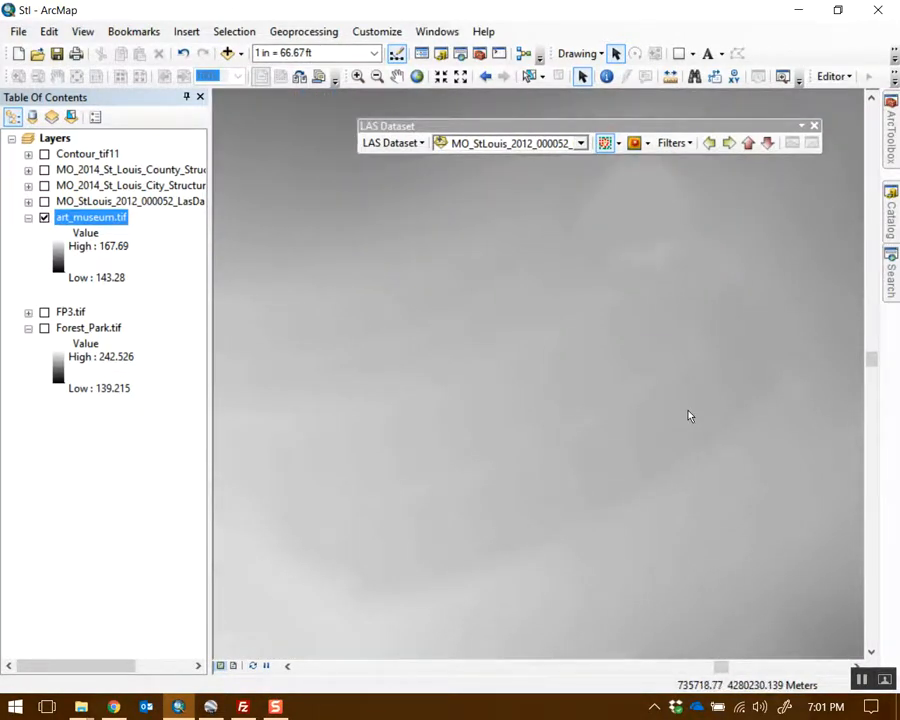
scroll(688, 416, up, 3)
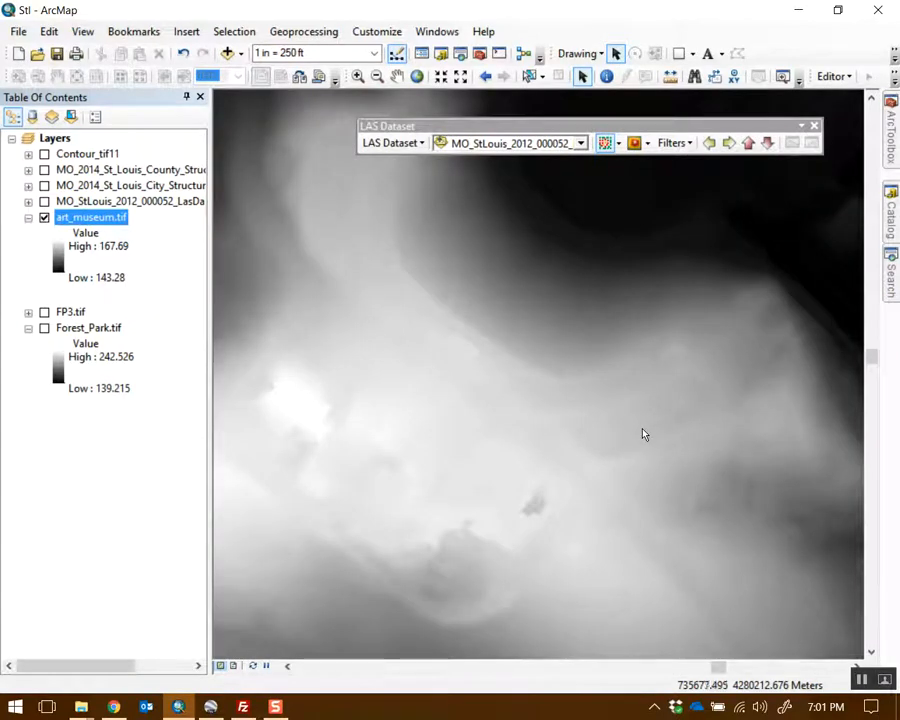
scroll(652, 436, up, 1)
drag(563, 409, 573, 389)
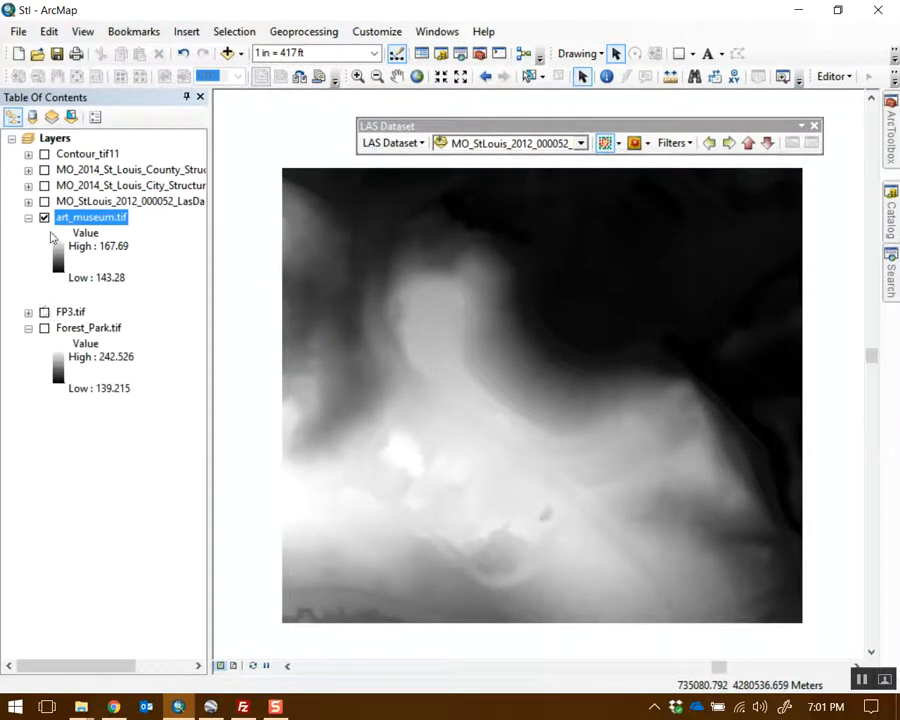
- Compare the ground-only art_museum.tif raster with FP3.tif by switching the visibility of both layers
click(44, 313)
click(44, 218)
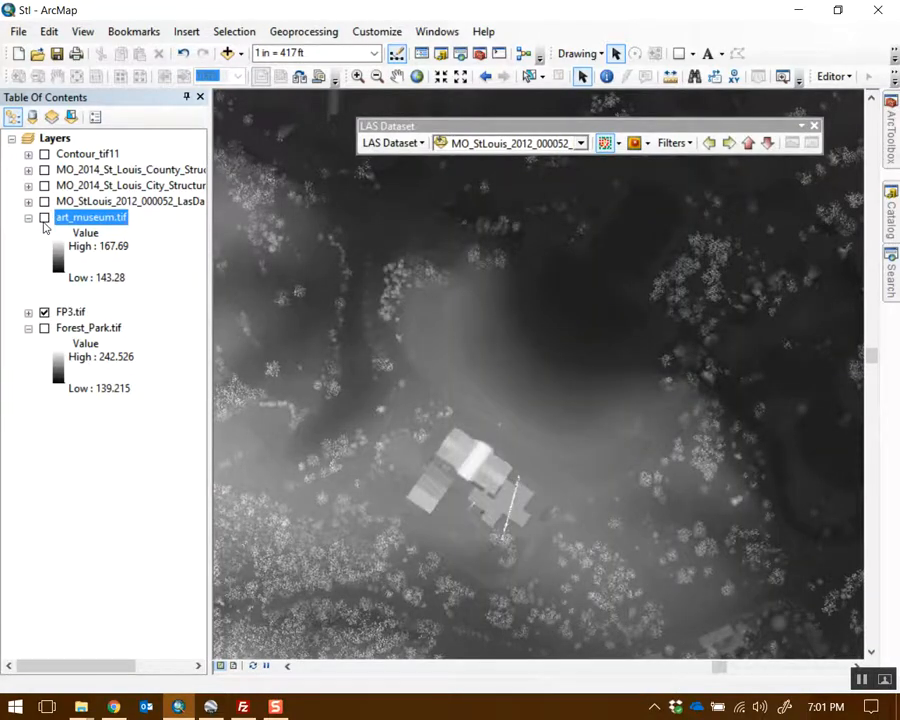
click(44, 218)
click(44, 313)
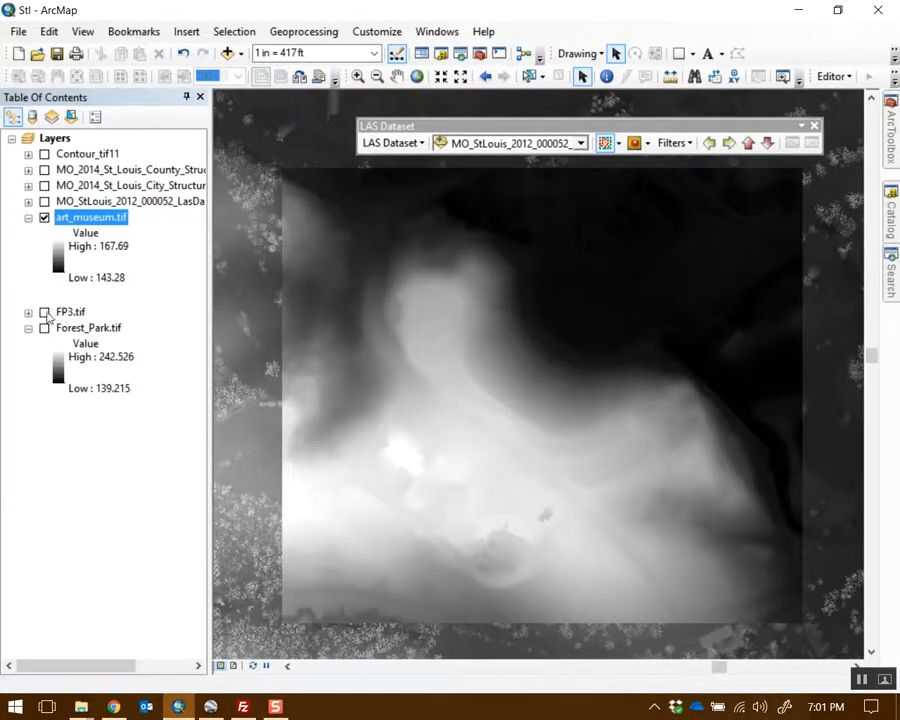
- Start the Contour tool with art_museum.tif as the input raster and a contour interval of 1
click(890, 140)
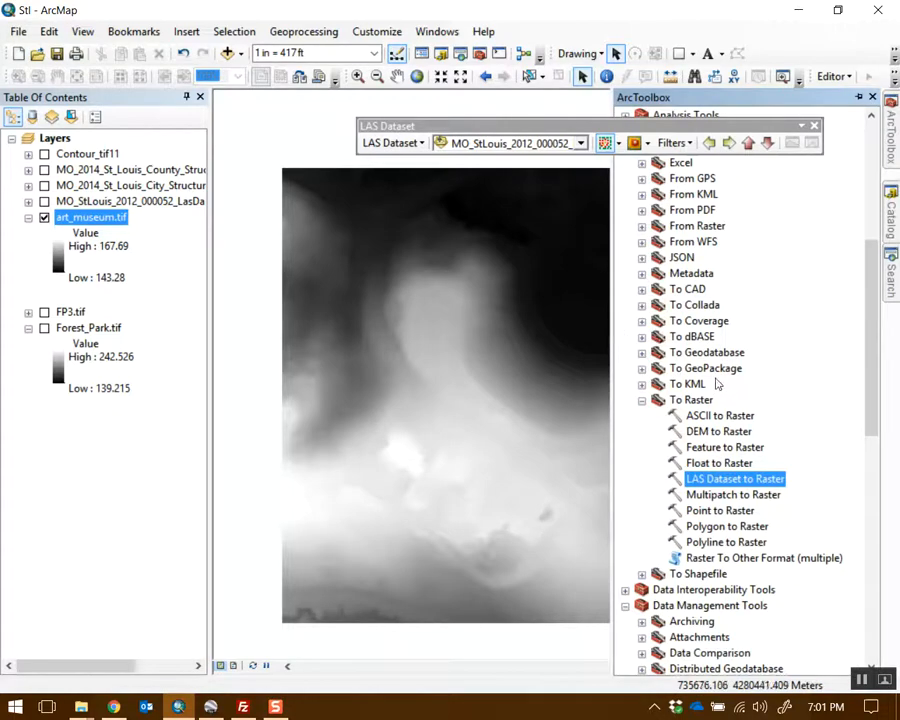
scroll(710, 372, up, 7)
double_click(705, 305)
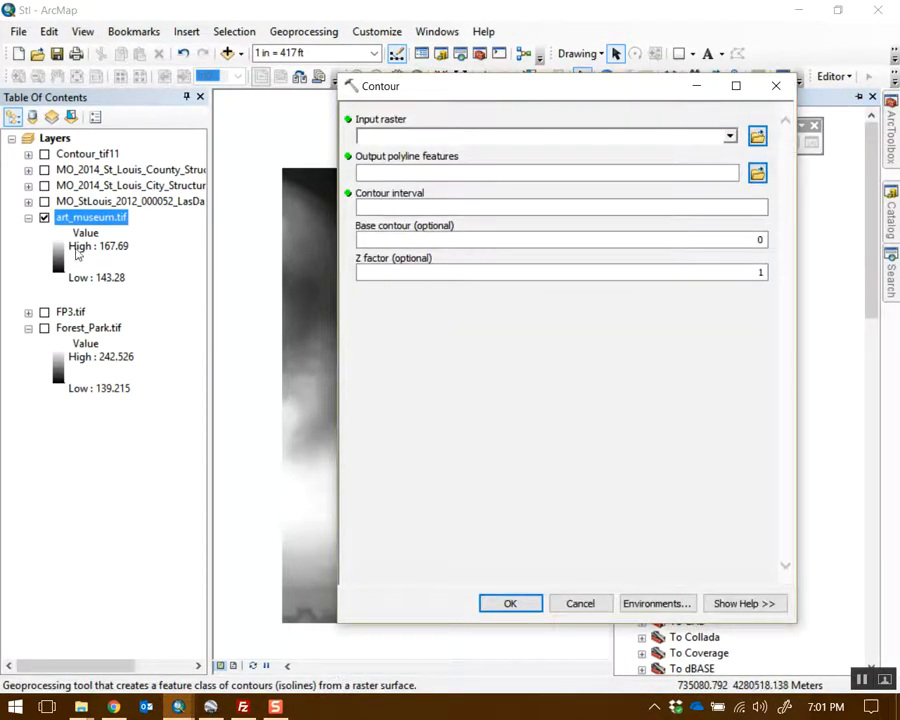
drag(110, 220, 520, 138)
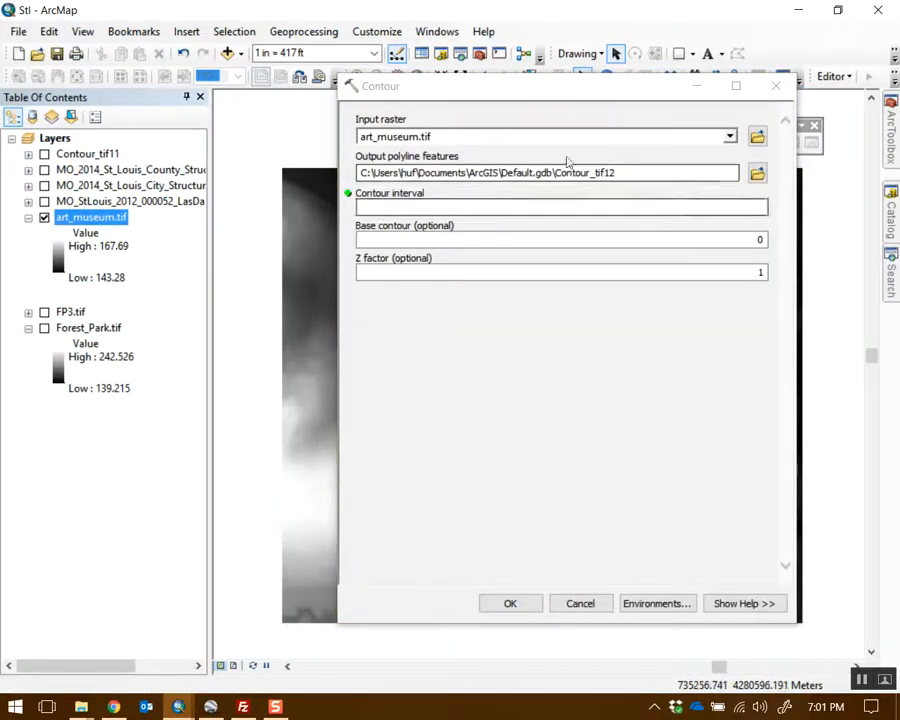
click(662, 208)
text(1)
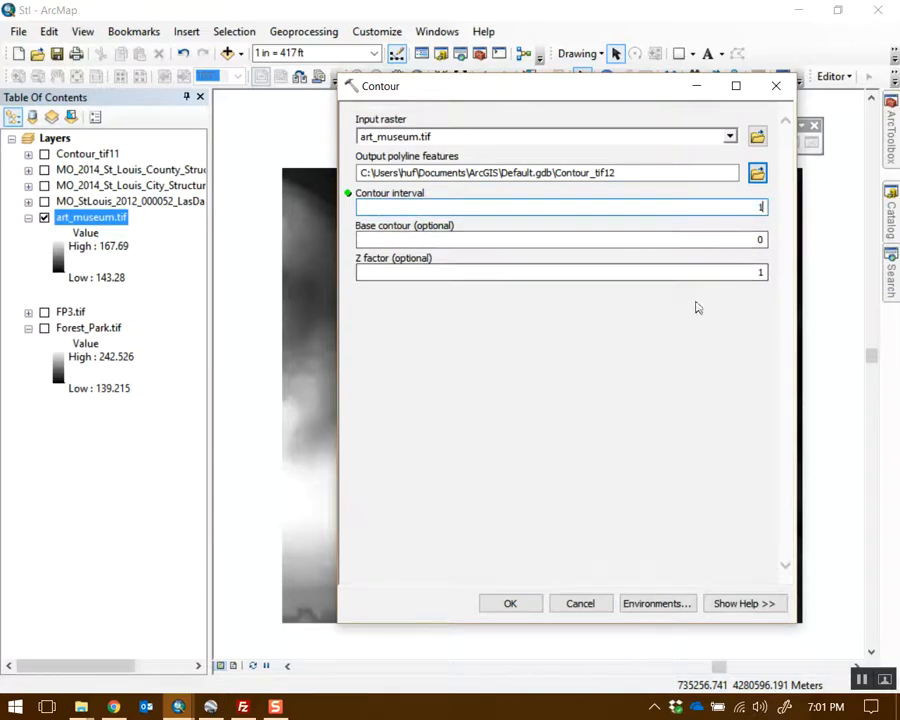
- Set the Contour tool's Z factor to 3.28084 and generate the contours
drag(610, 103, 632, 100)
click(780, 280)
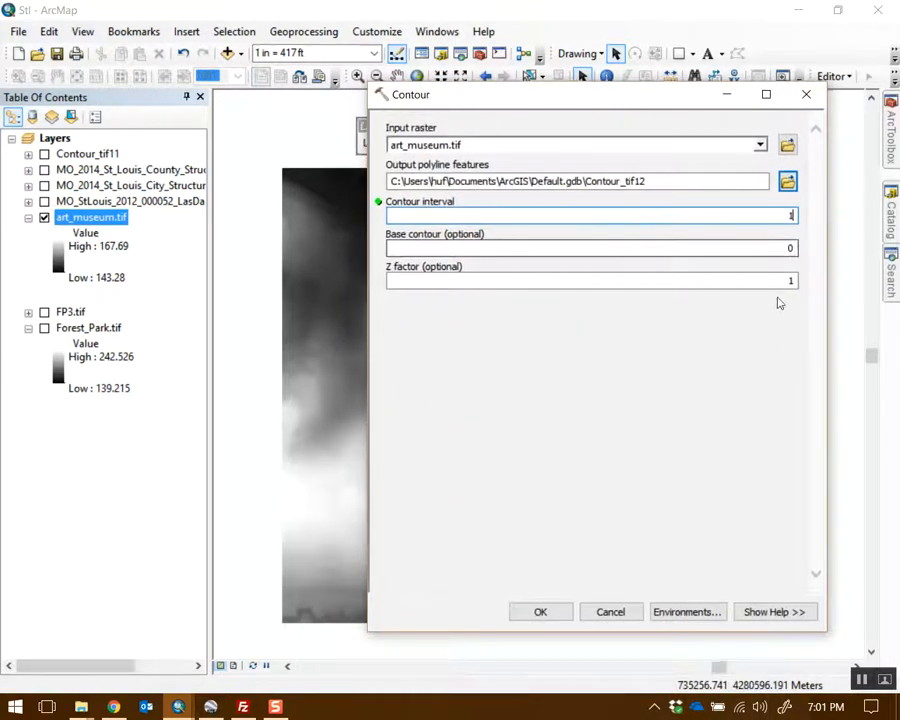
double_click(771, 283)
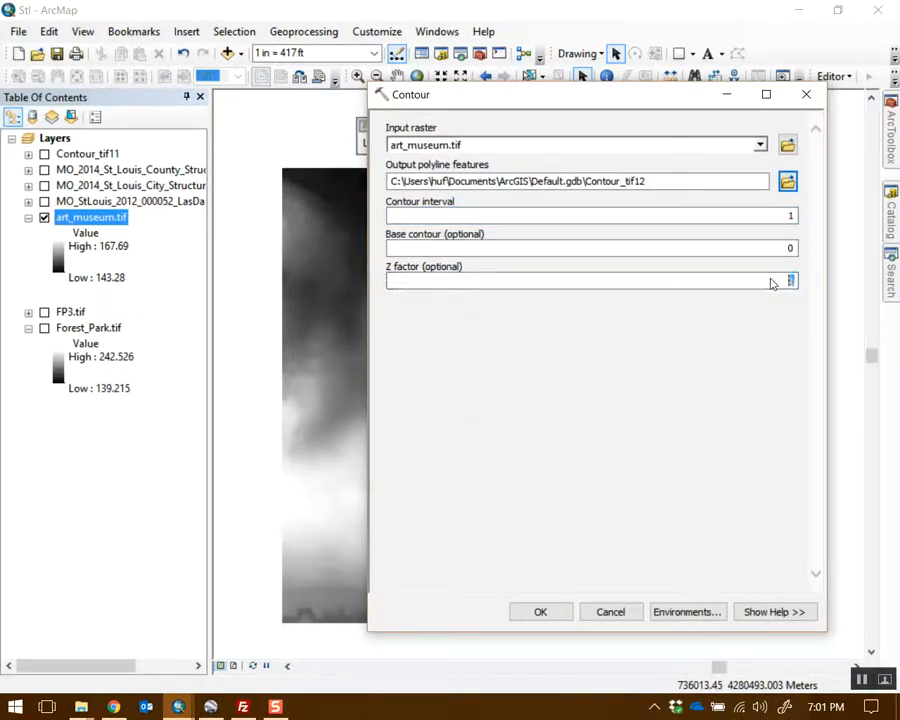
text(3.28084)
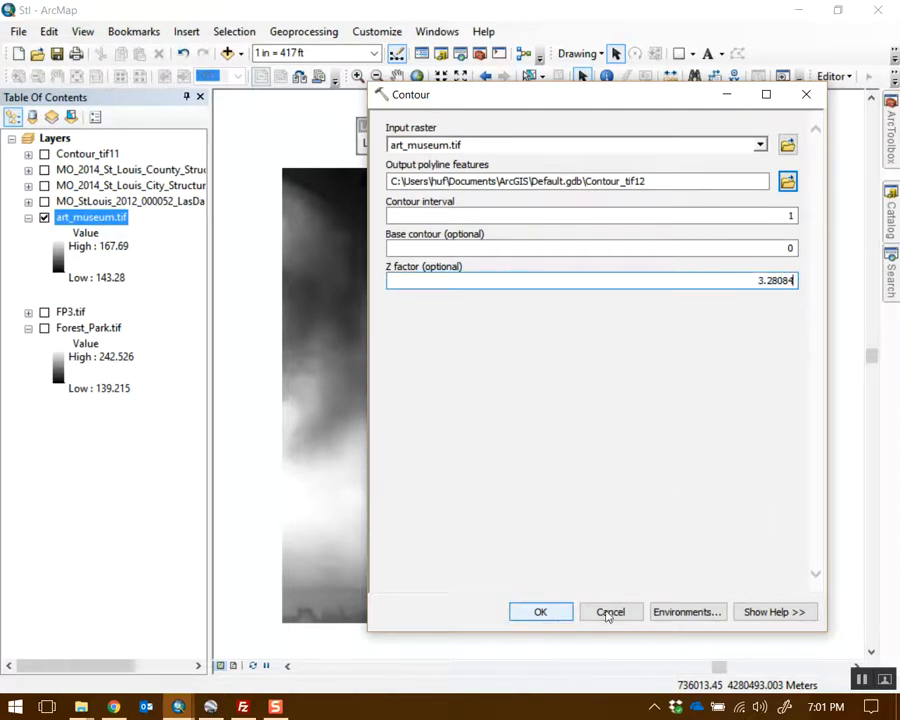
click(554, 612)
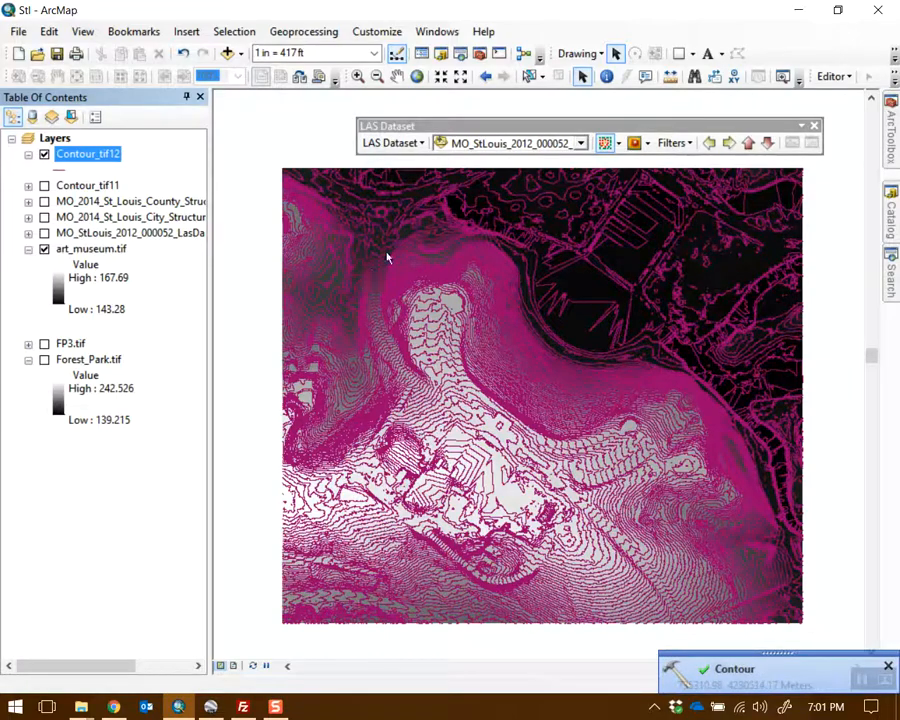
- Inspect the Contour_tif12 lines around the museum, hillside and ridge, ending with the full raster extent in view
scroll(488, 327, up, 4)
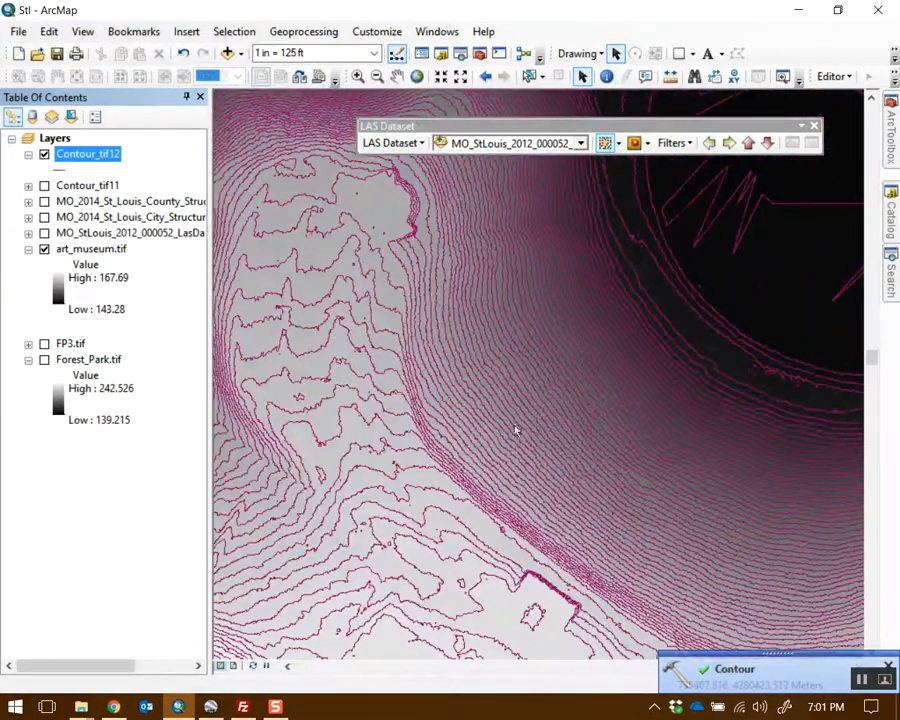
drag(520, 448, 494, 249)
drag(620, 410, 457, 340)
drag(780, 475, 667, 350)
scroll(595, 430, up, 1)
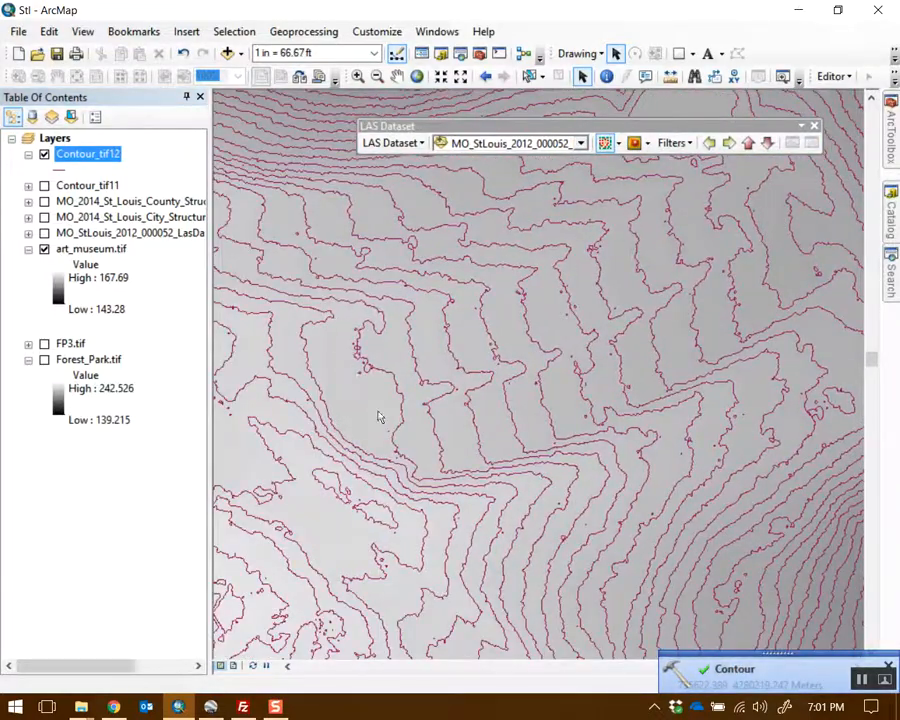
scroll(474, 445, down, 1)
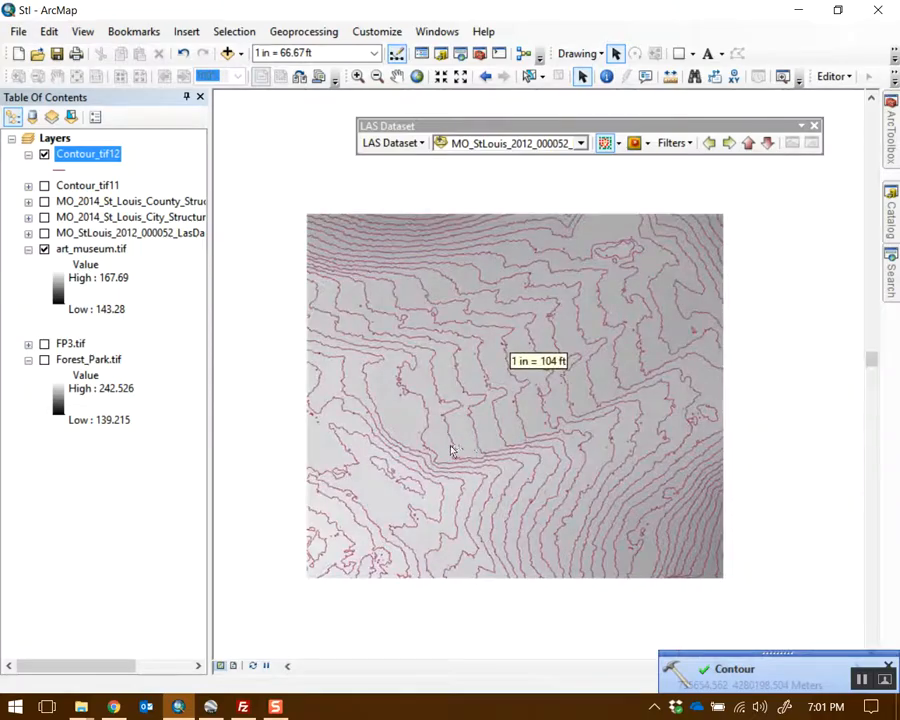
scroll(454, 450, down, 1)
drag(548, 550, 603, 330)
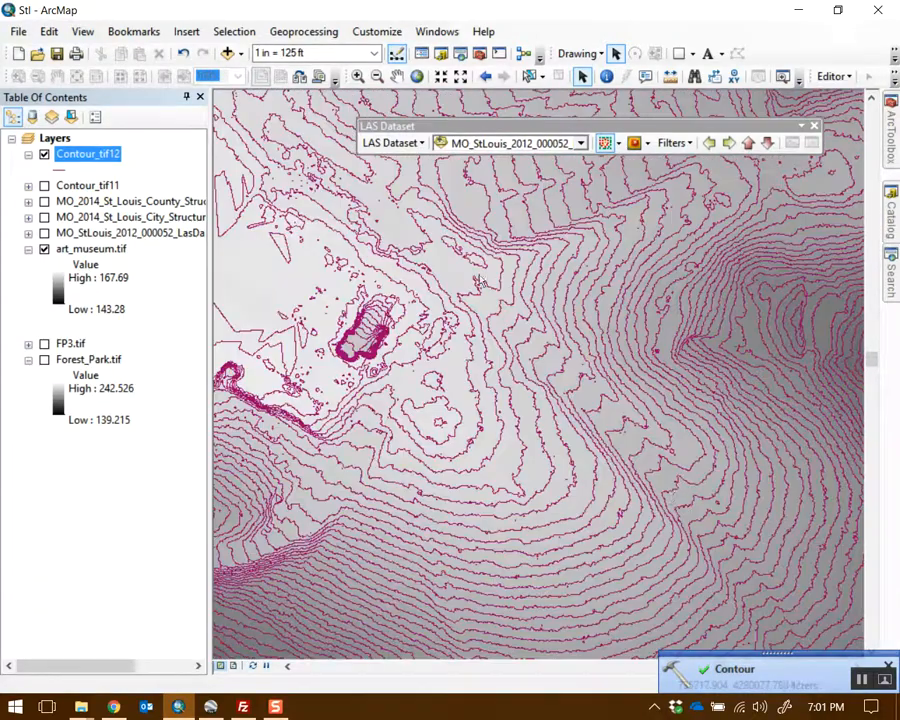
drag(695, 548, 552, 280)
drag(502, 310, 516, 437)
drag(366, 272, 541, 403)
drag(420, 332, 615, 412)
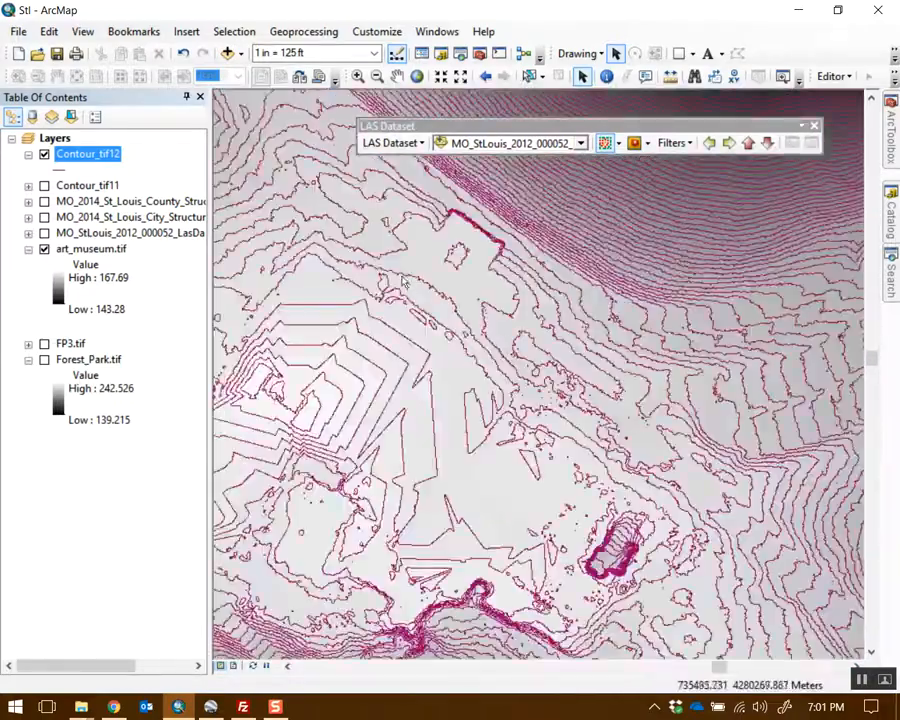
drag(403, 282, 604, 422)
drag(503, 353, 603, 435)
drag(573, 316, 611, 442)
drag(563, 269, 532, 444)
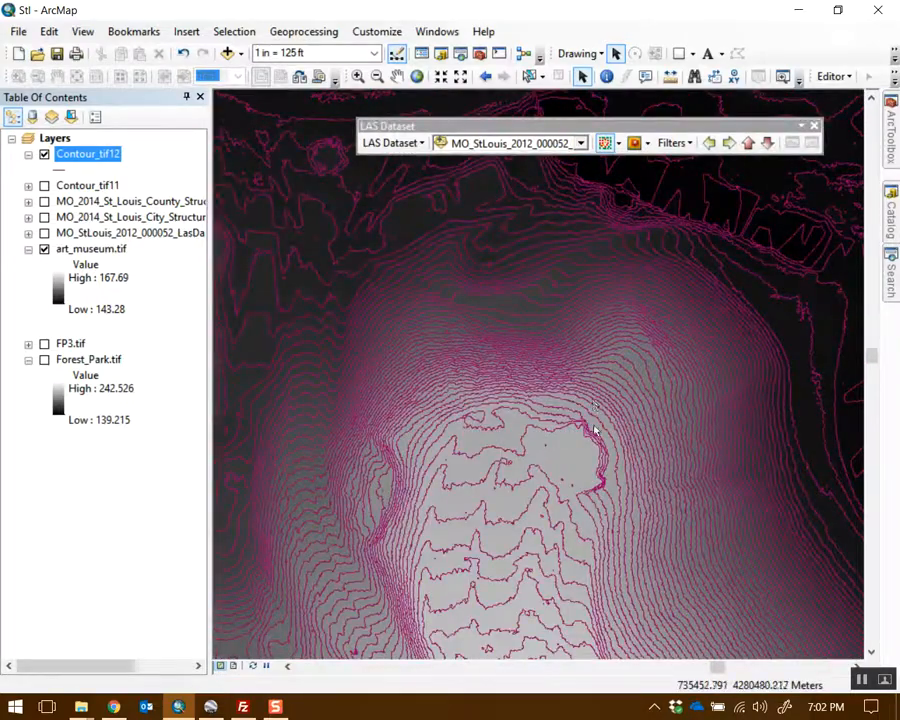
scroll(564, 413, down, 4)
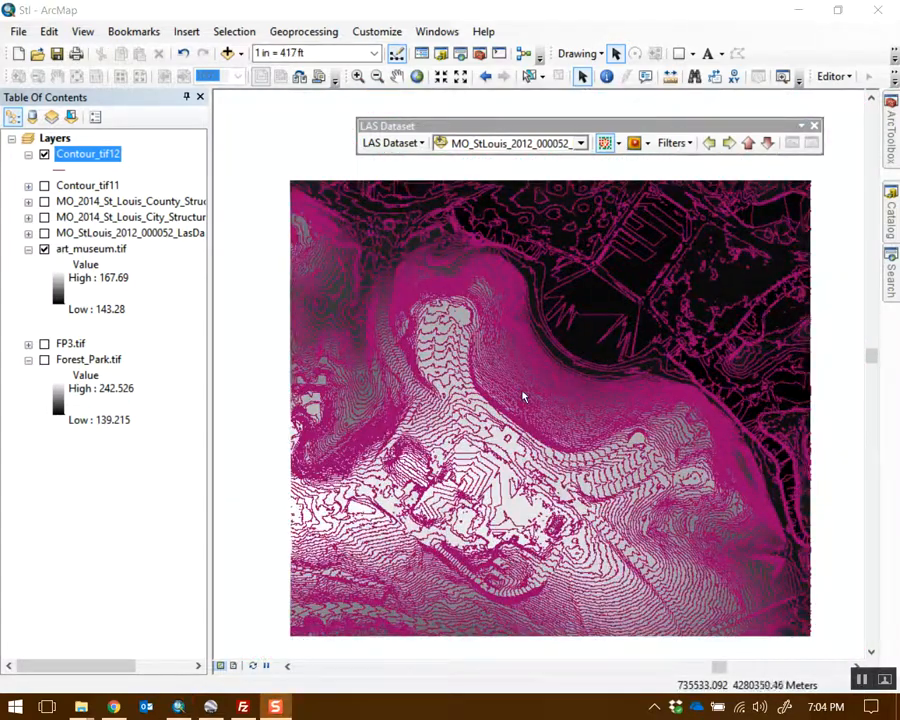
- Hide the Contour_tif12 layer and close the LAS Dataset toolbar covering the 3D Analyst toolsets
click(45, 155)
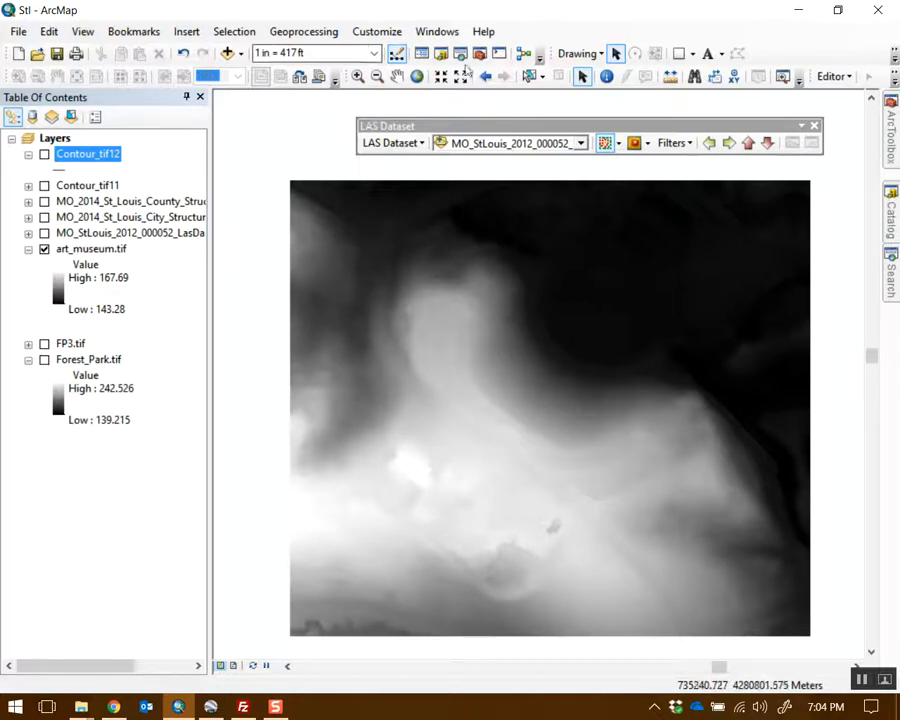
click(893, 135)
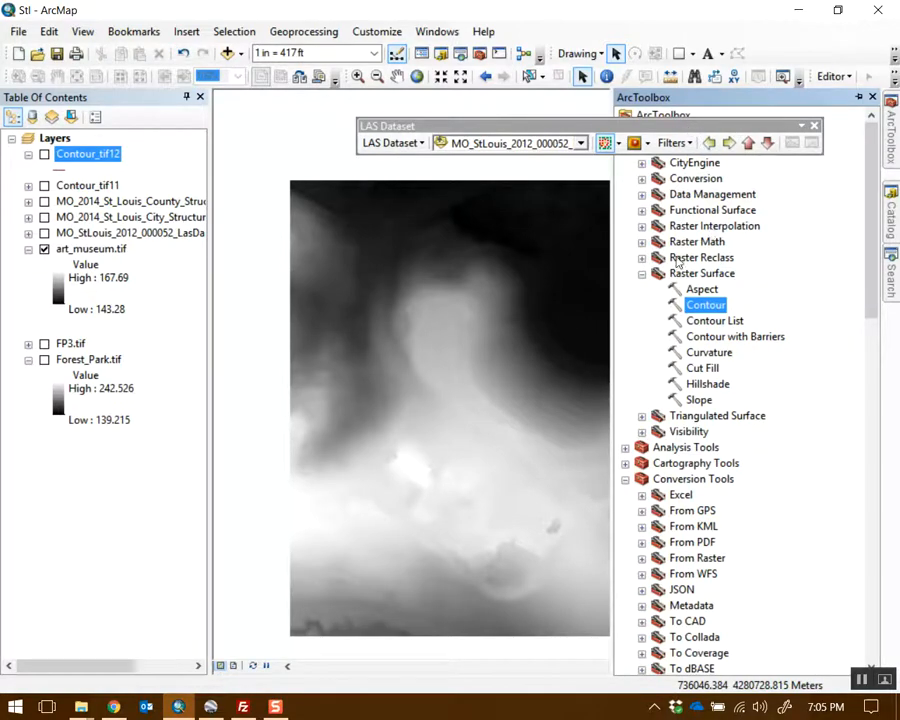
click(642, 274)
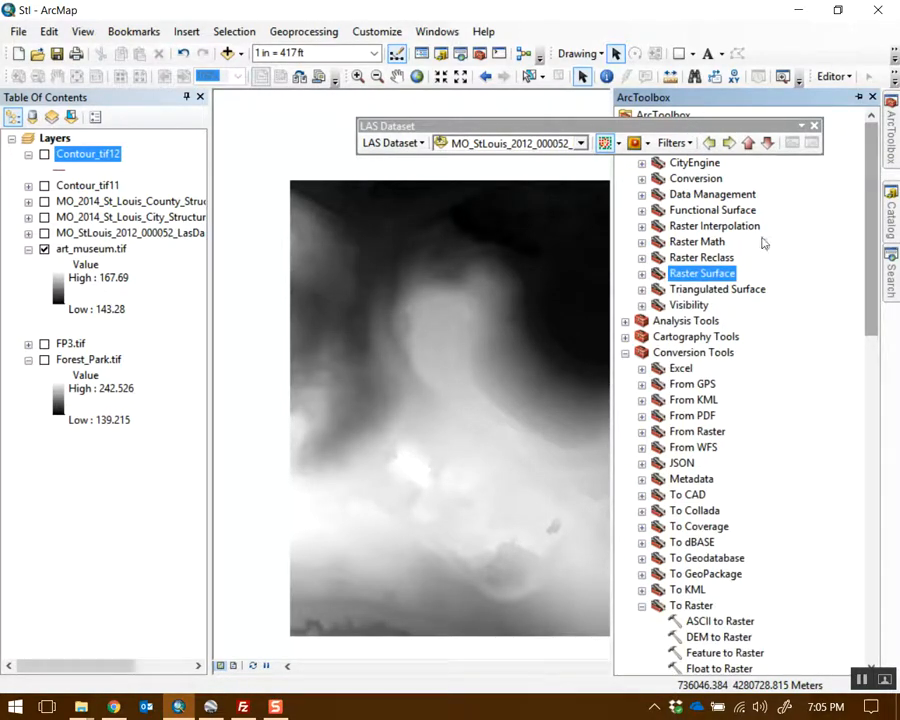
click(731, 229)
drag(677, 128, 558, 160)
click(695, 160)
click(680, 131)
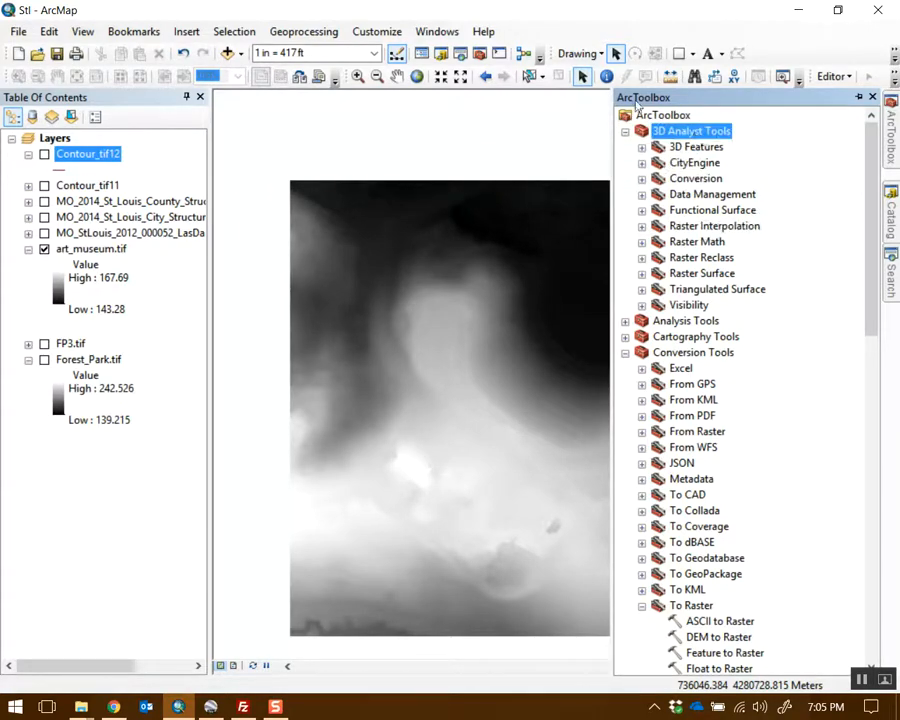
- Review the Functional Surface tools, including Add Surface Information and Interpolate Shape
click(688, 214)
click(642, 211)
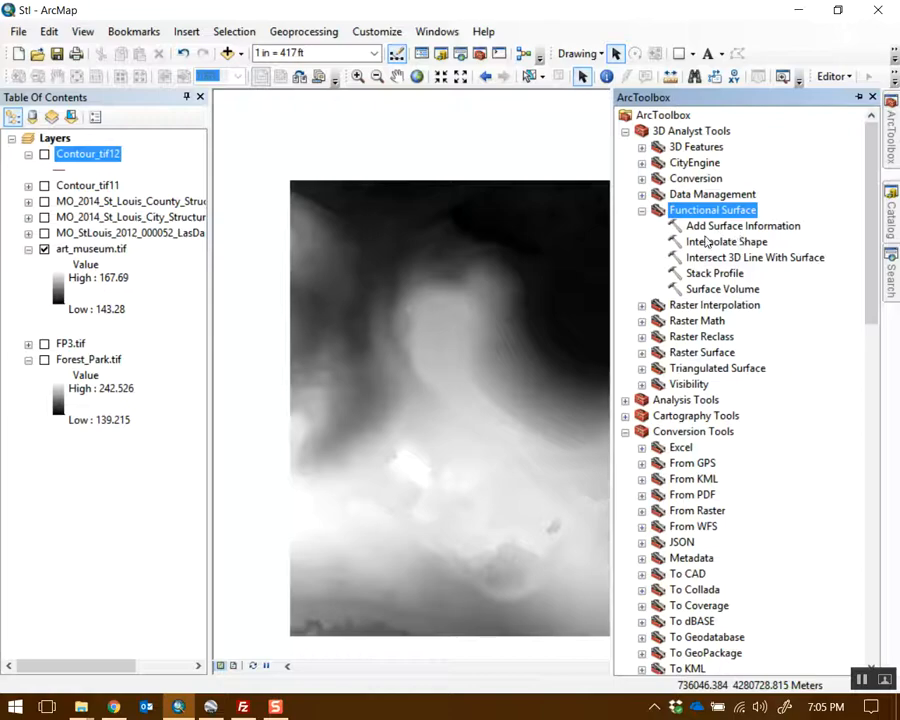
click(706, 228)
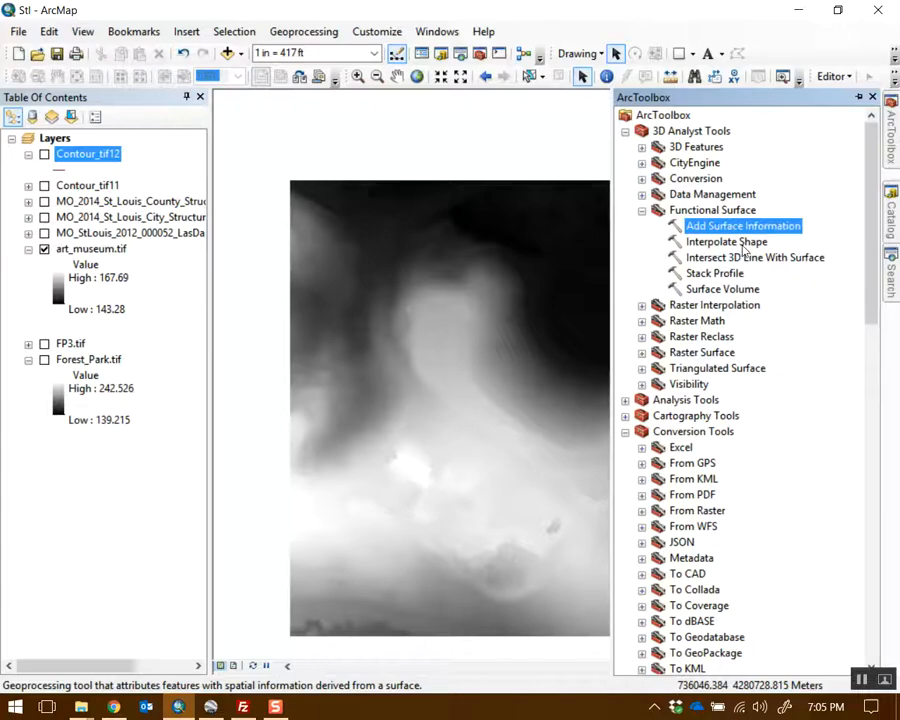
click(744, 245)
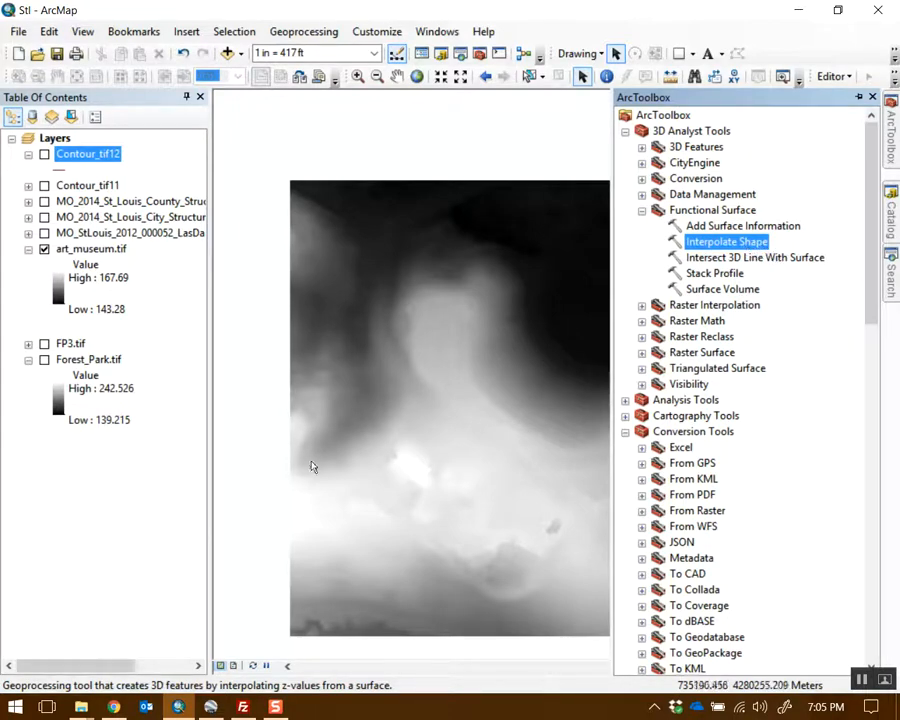
click(706, 211)
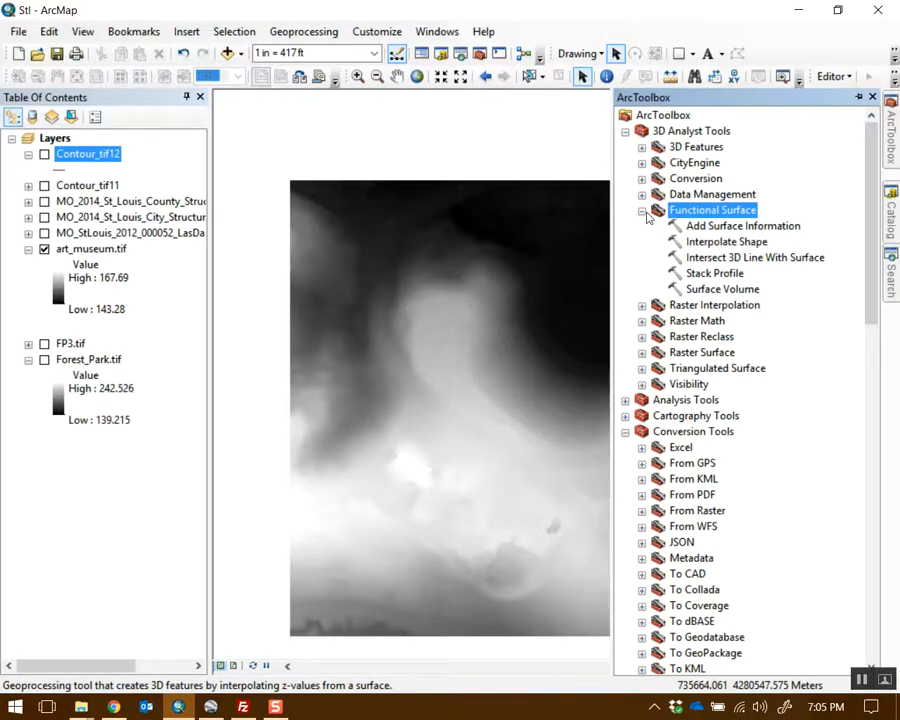
click(642, 211)
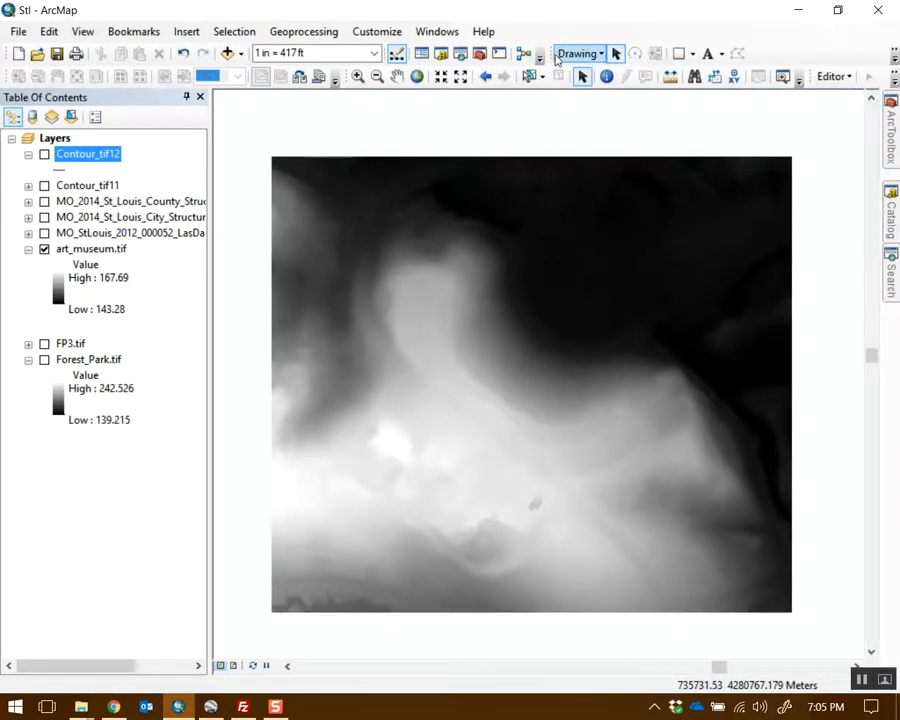
- Draw a straight line graphic diagonally across the art_museum.tif raster from its southwest part to its northeast part
right_click(783, 66)
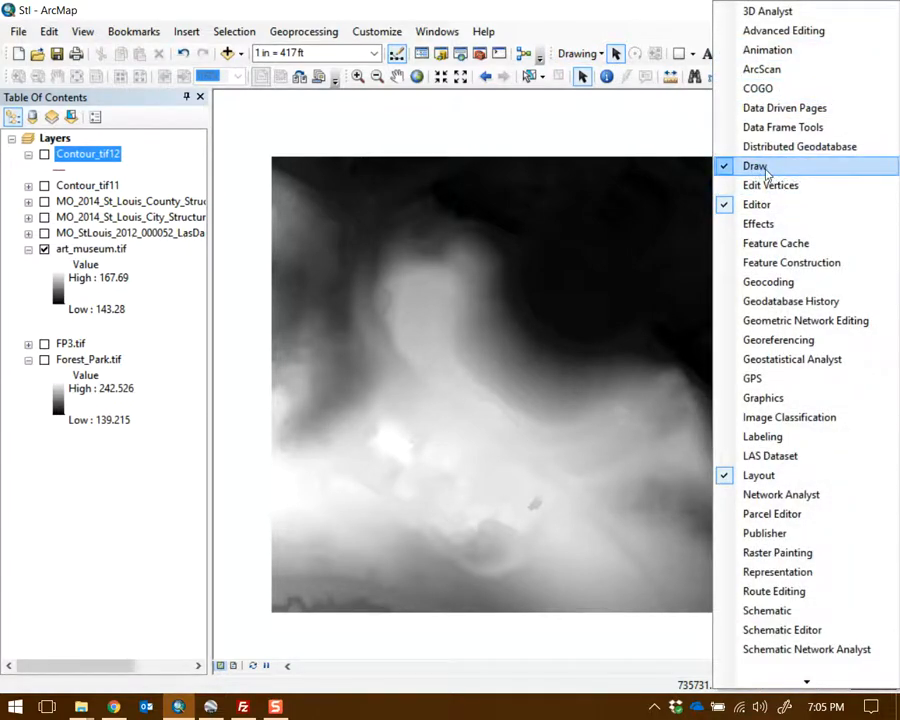
click(692, 54)
click(692, 54)
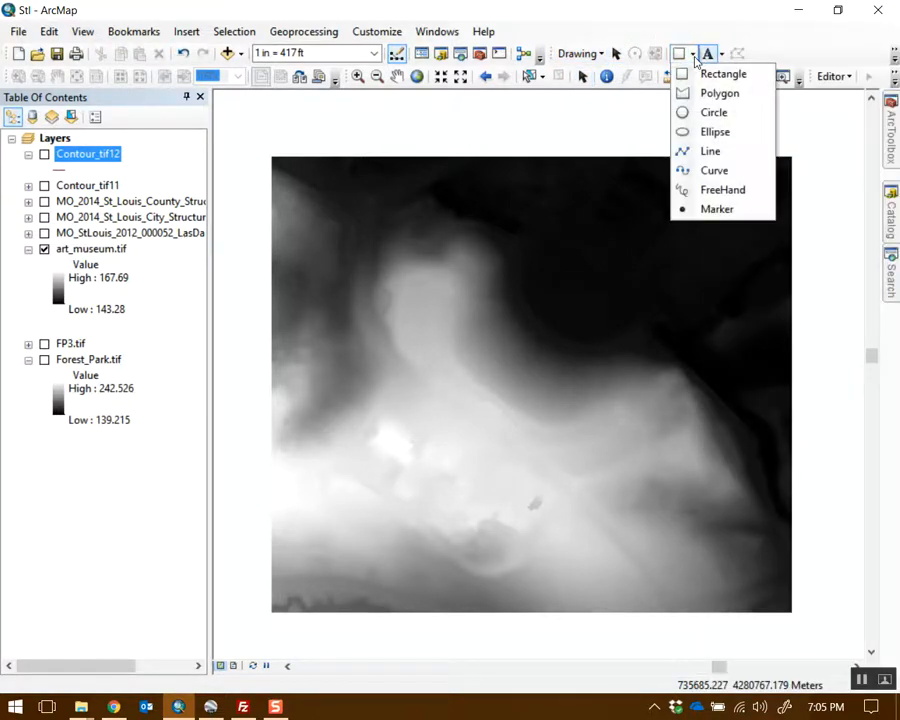
click(716, 151)
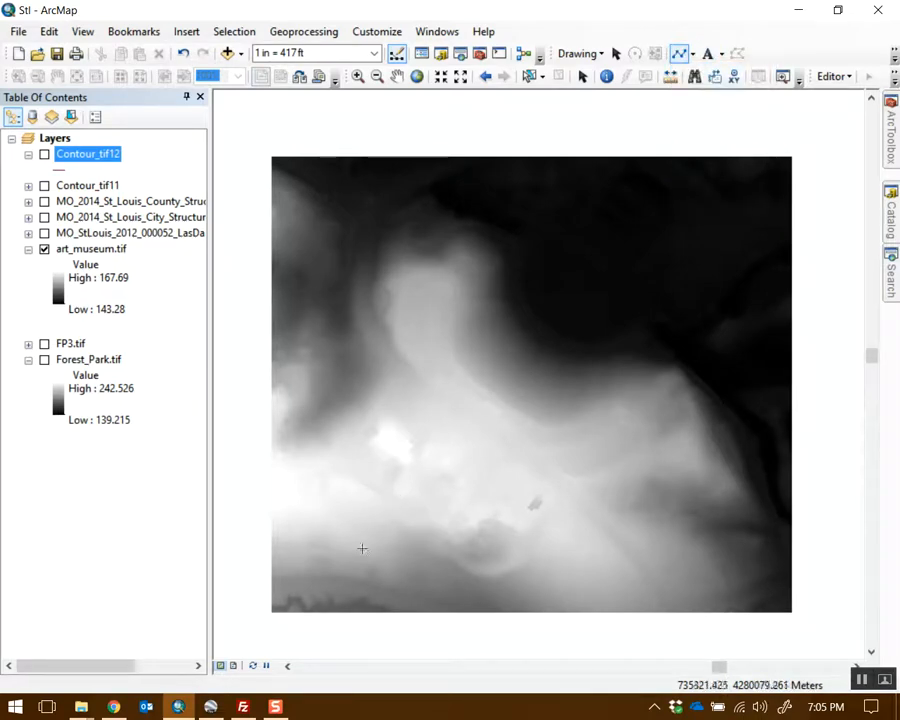
click(330, 570)
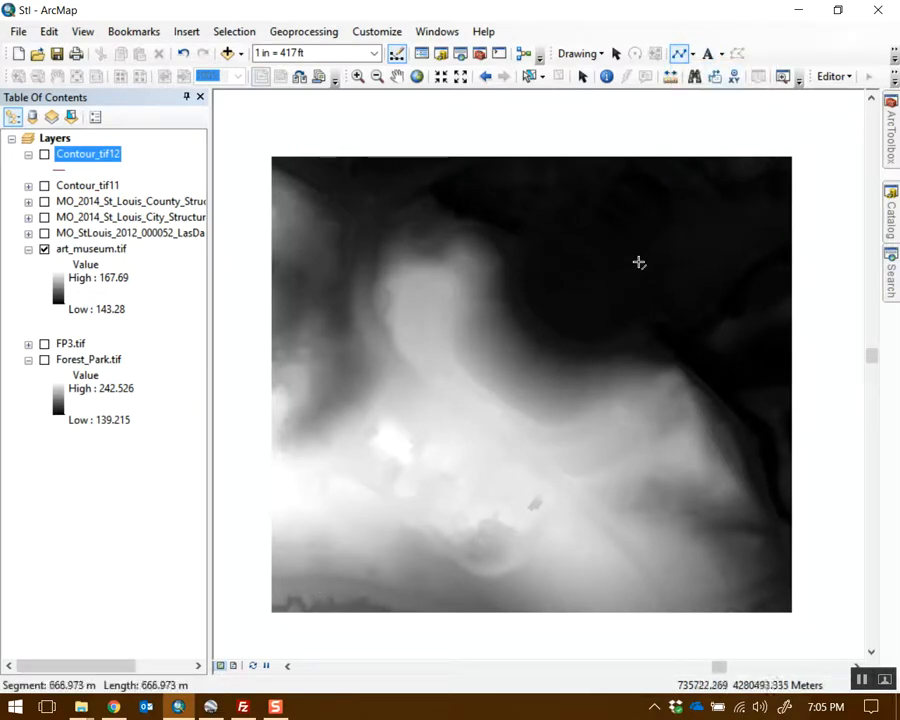
click(689, 175)
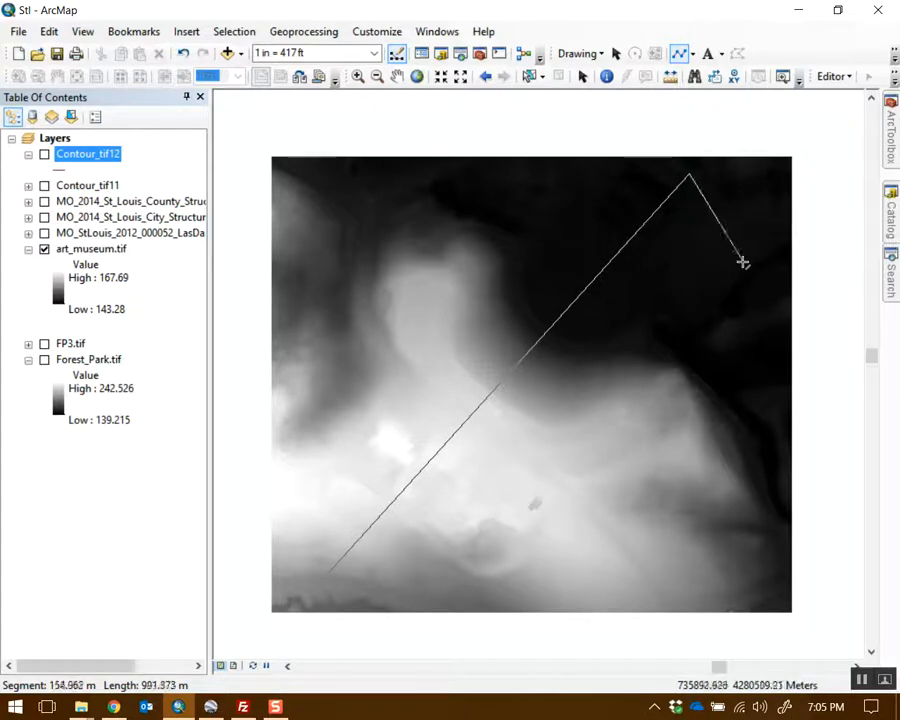
double_click(738, 259)
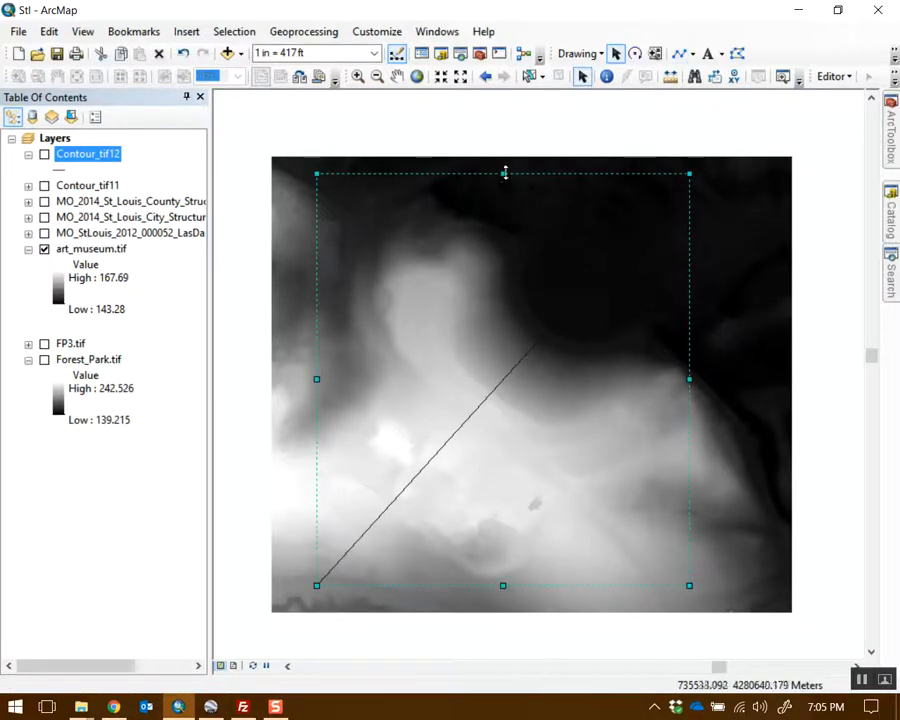
- Hide the art_museum.tif layer and start converting only the selected diagonal line graphic to features
click(44, 249)
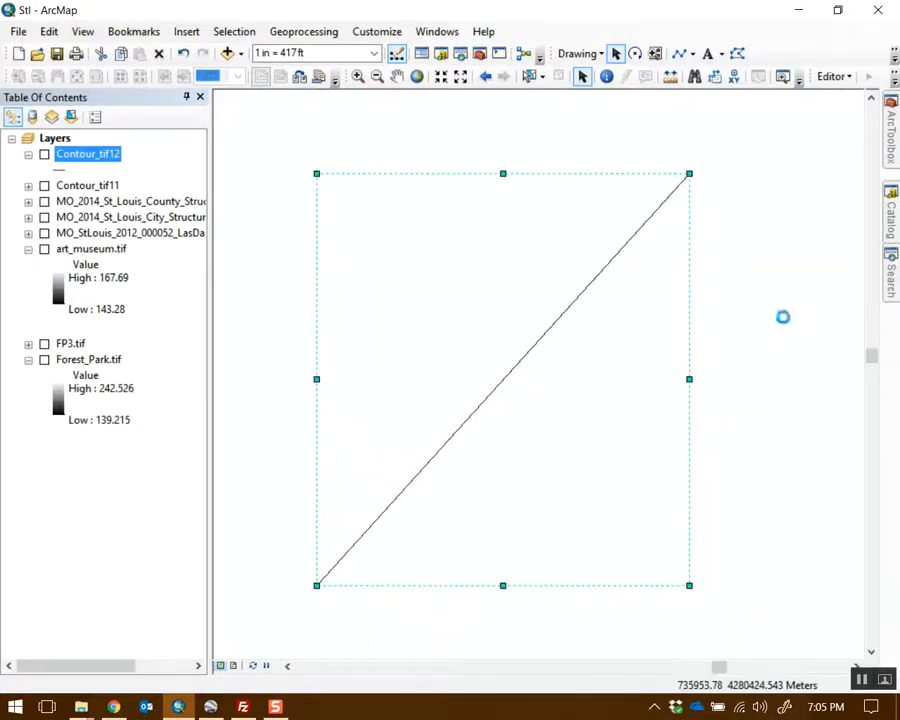
click(673, 452)
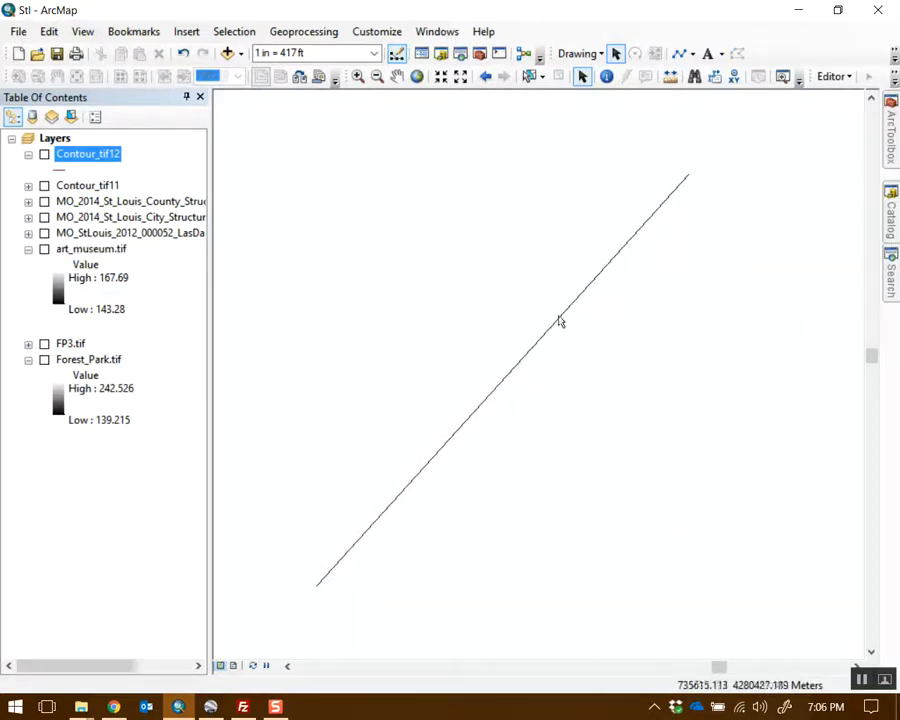
click(561, 316)
click(579, 53)
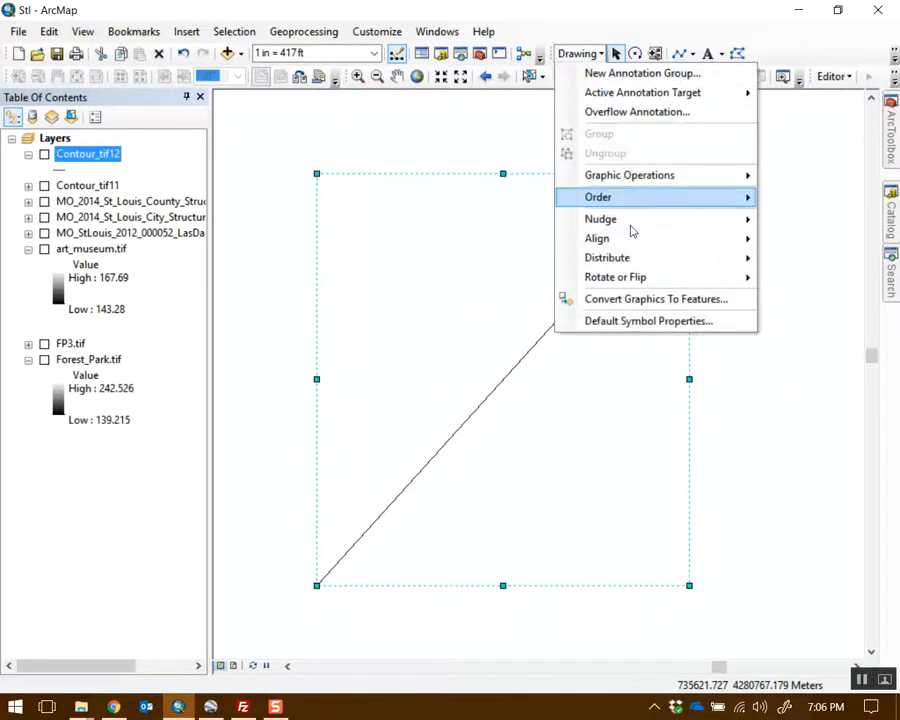
click(650, 299)
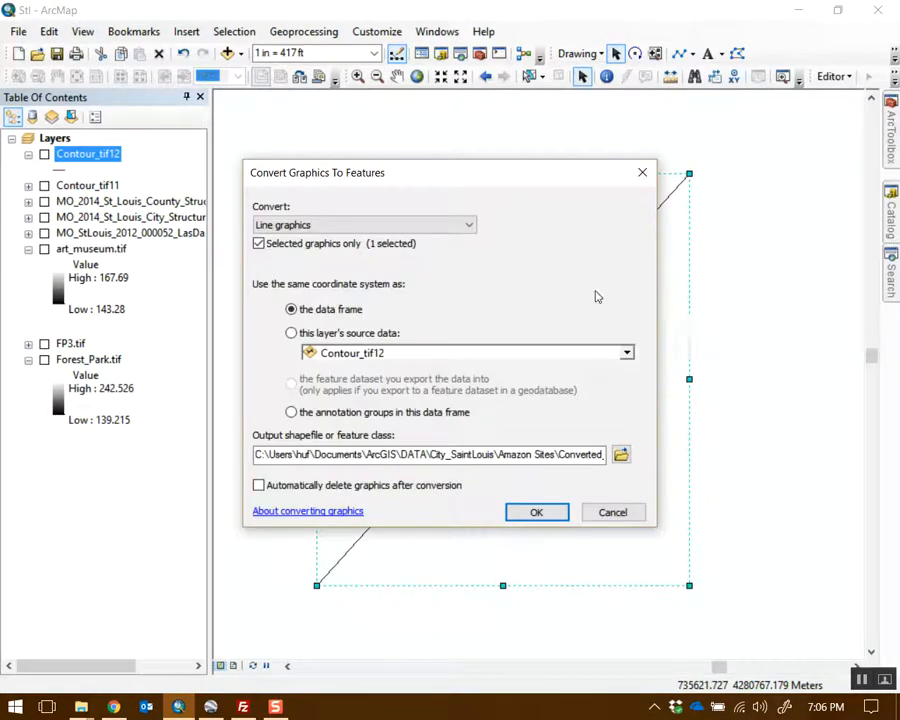
- Convert the line graphic to a shapefile named Section in the DATA\junks folder and add it to the map as a layer
click(621, 454)
click(476, 239)
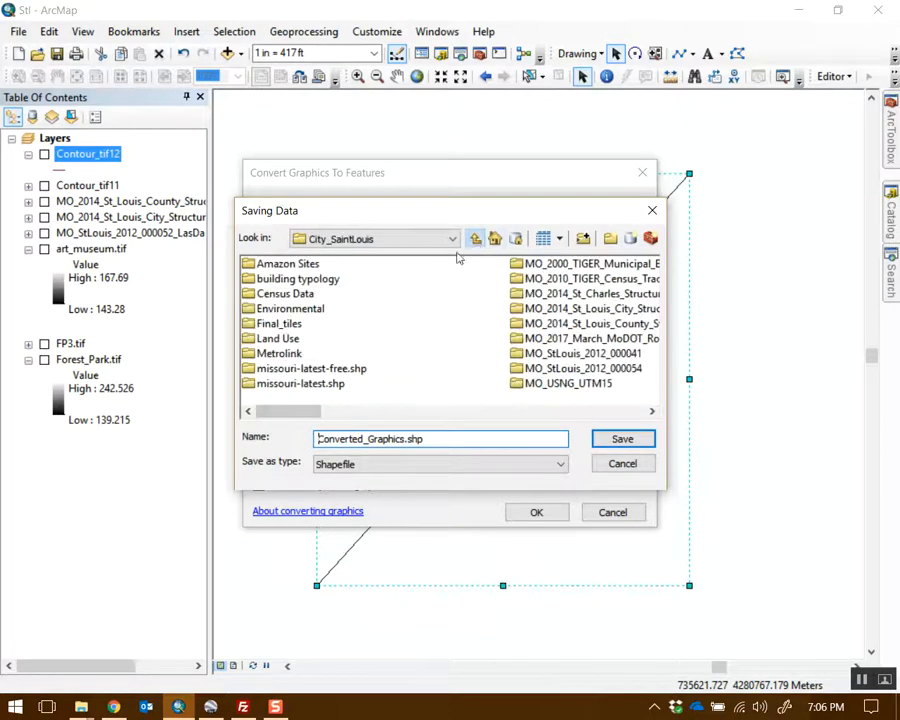
click(477, 241)
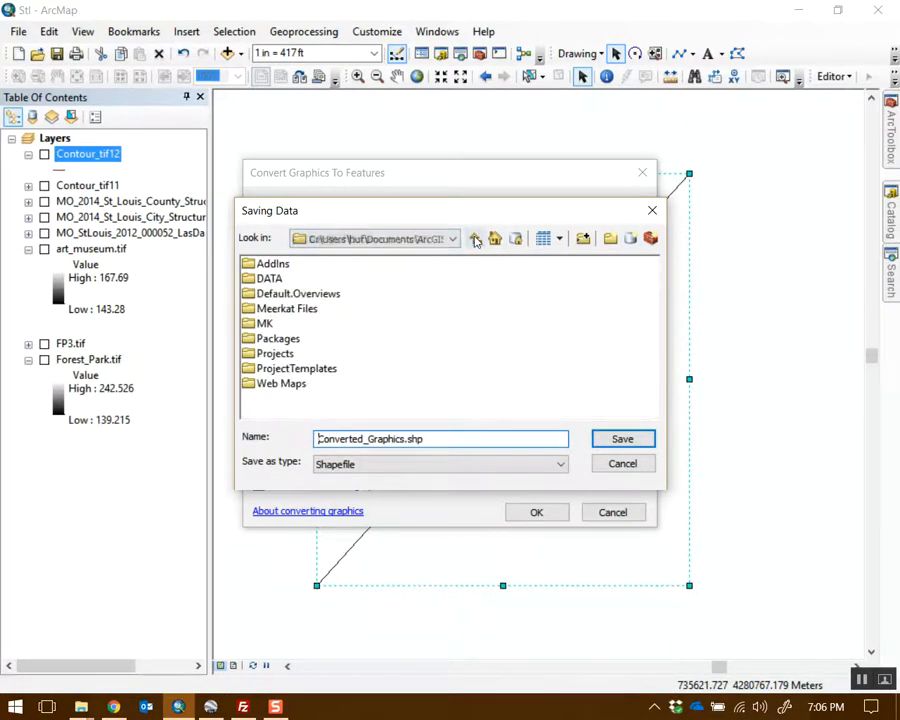
double_click(268, 278)
double_click(268, 353)
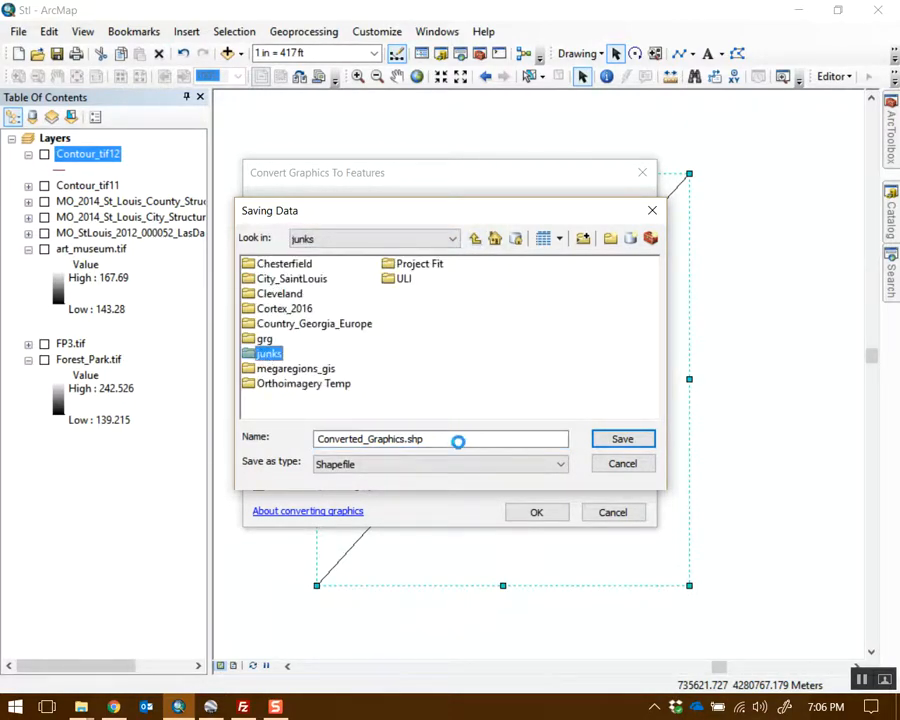
drag(470, 441, 218, 430)
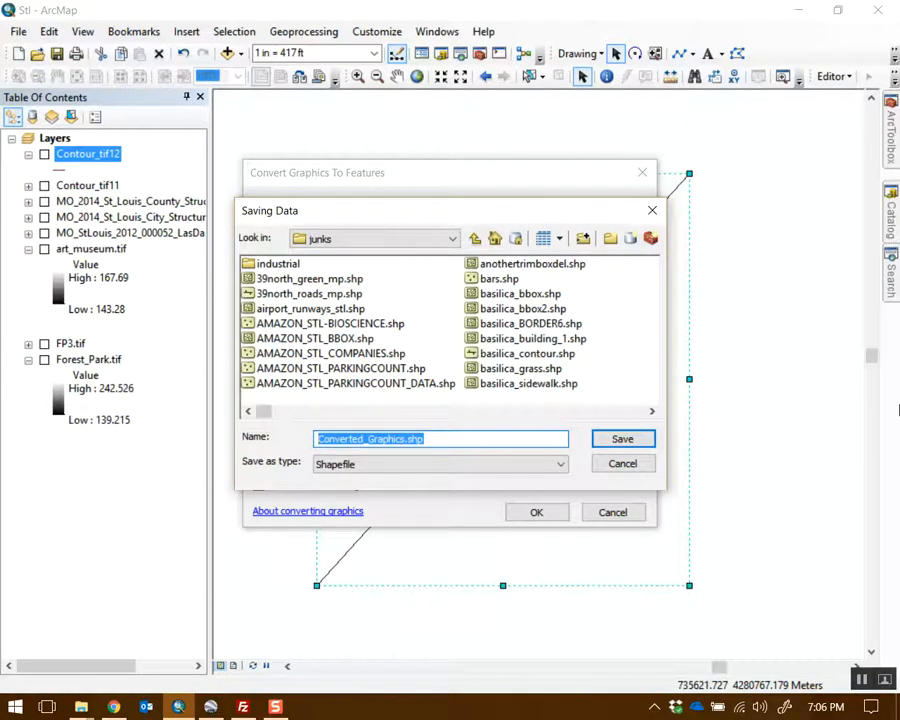
text(Section)
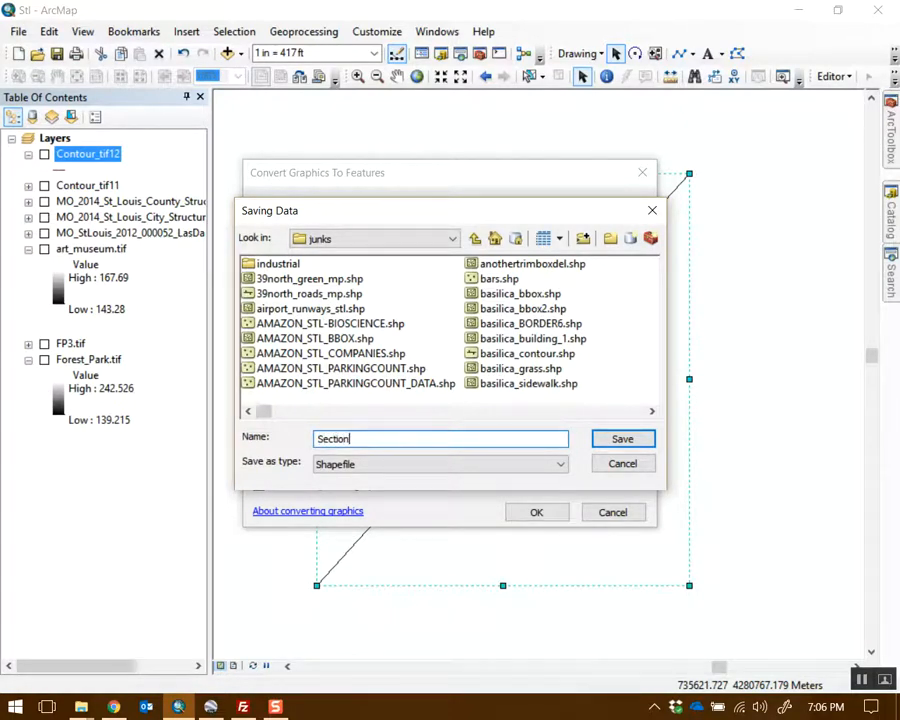
key(Return)
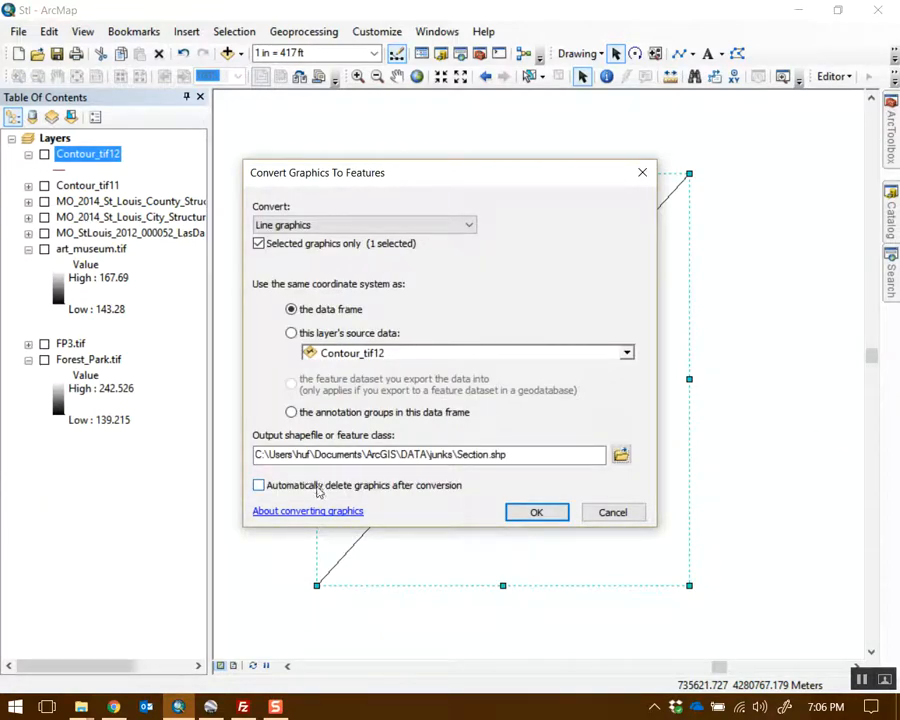
click(537, 512)
click(505, 418)
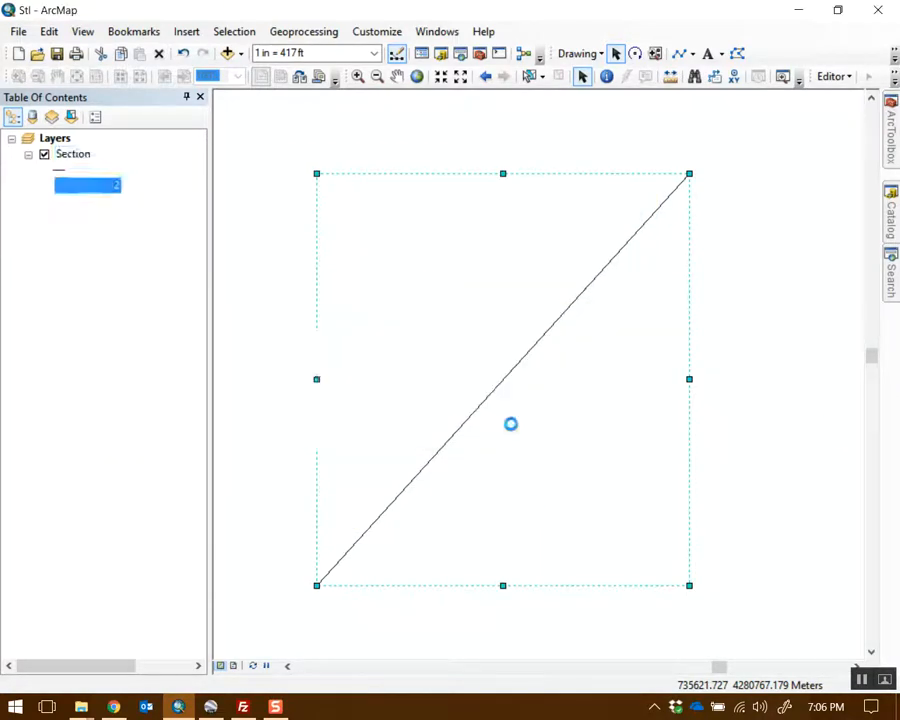
- Inspect the attribute table of the Section layer, then close it
right_click(60, 157)
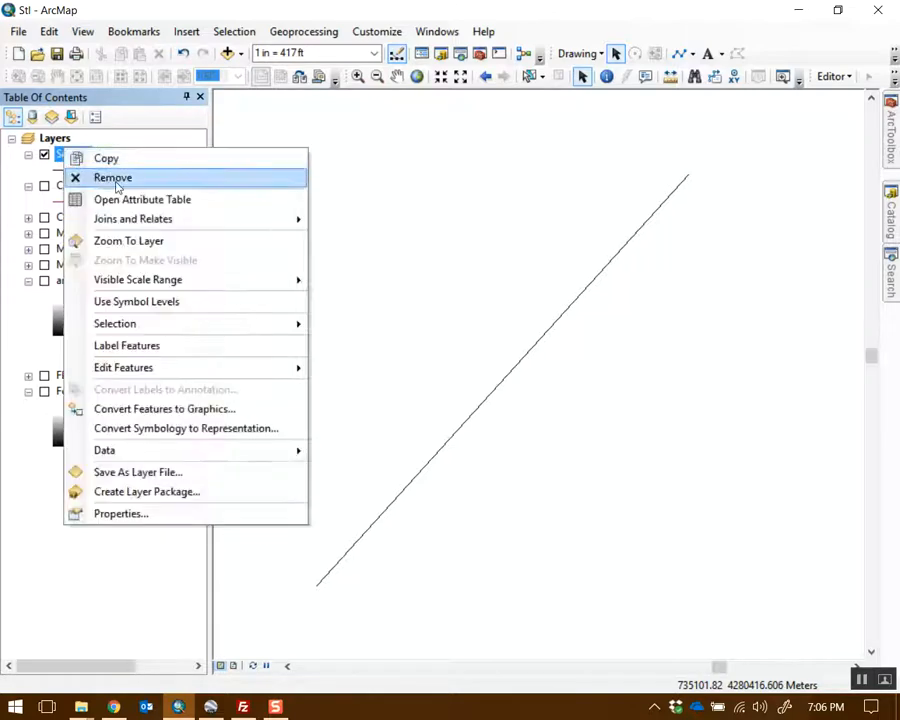
click(126, 197)
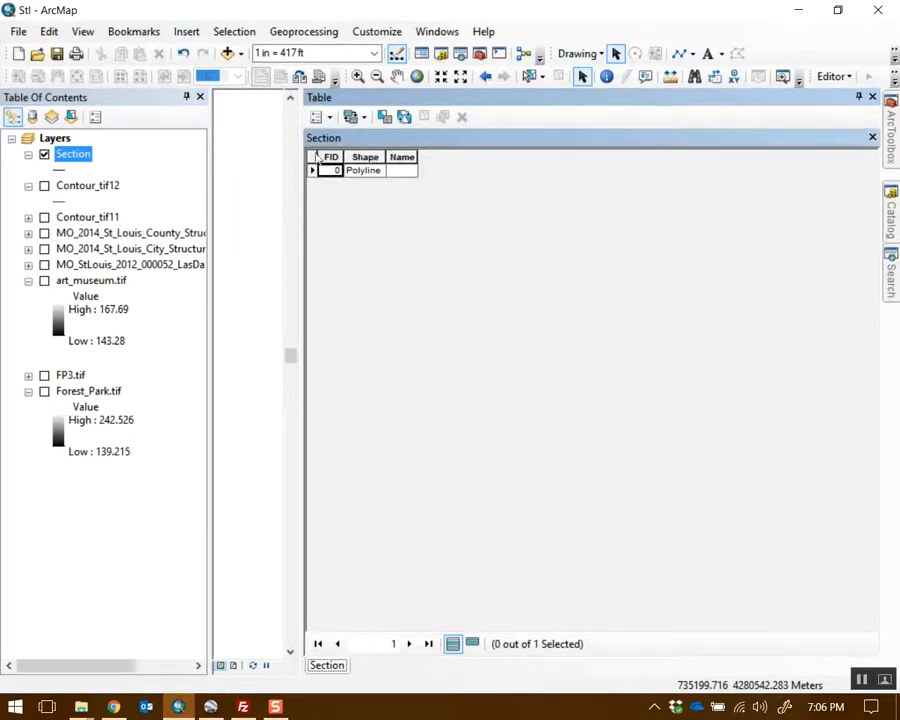
click(871, 97)
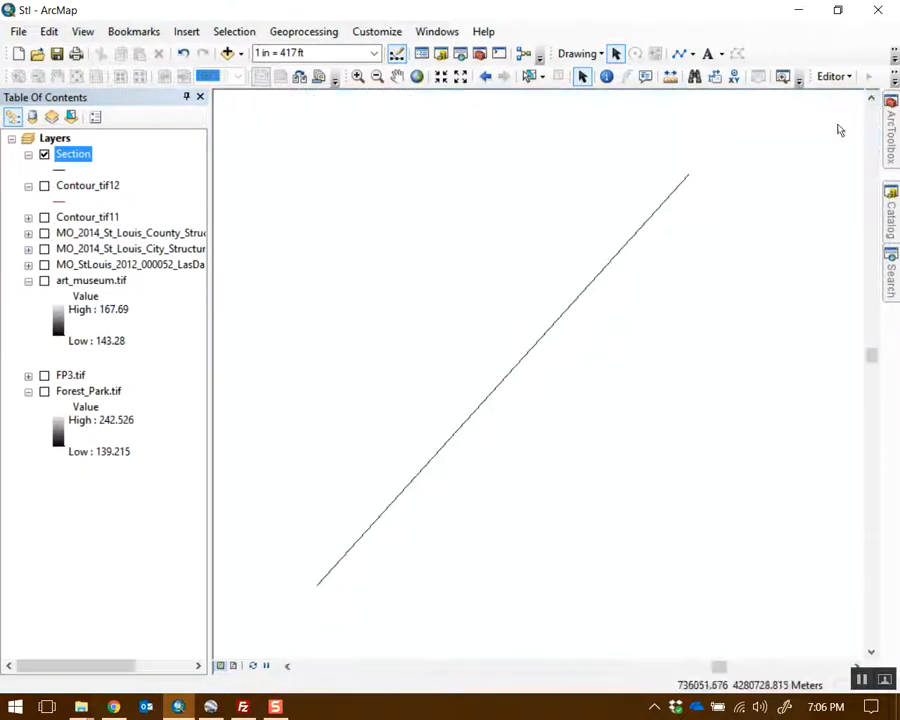
- Open the Interpolate Shape tool from the Functional Surface toolset of 3D Analyst Tools
click(894, 140)
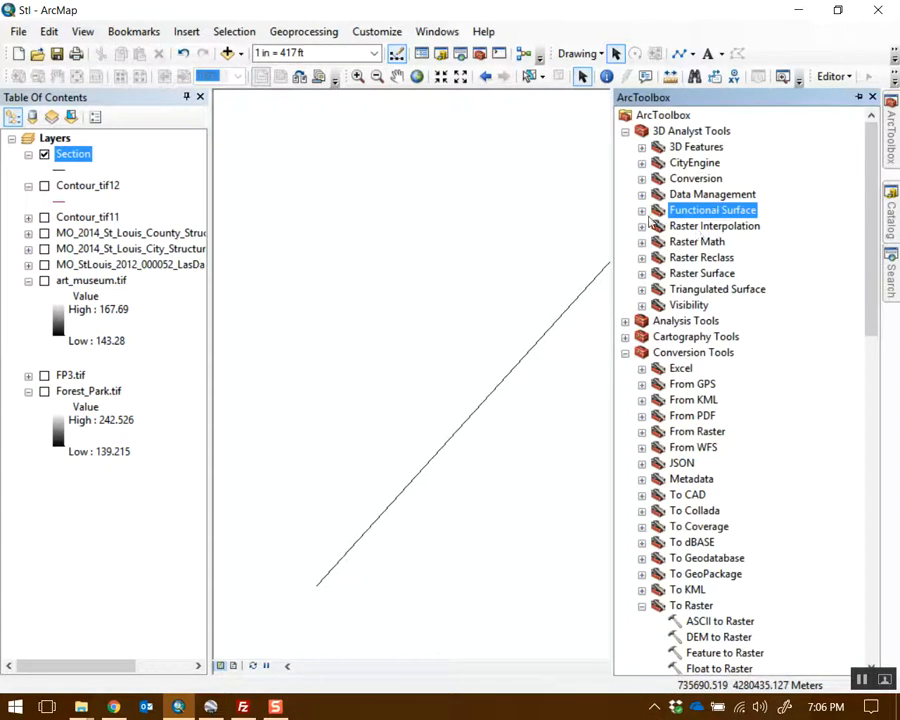
click(642, 211)
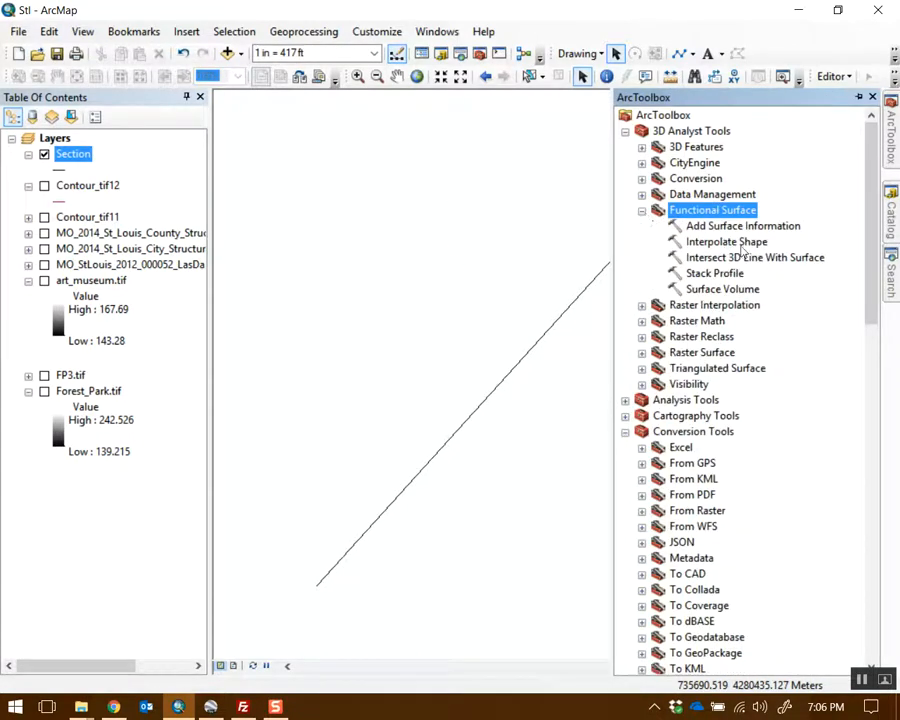
click(749, 244)
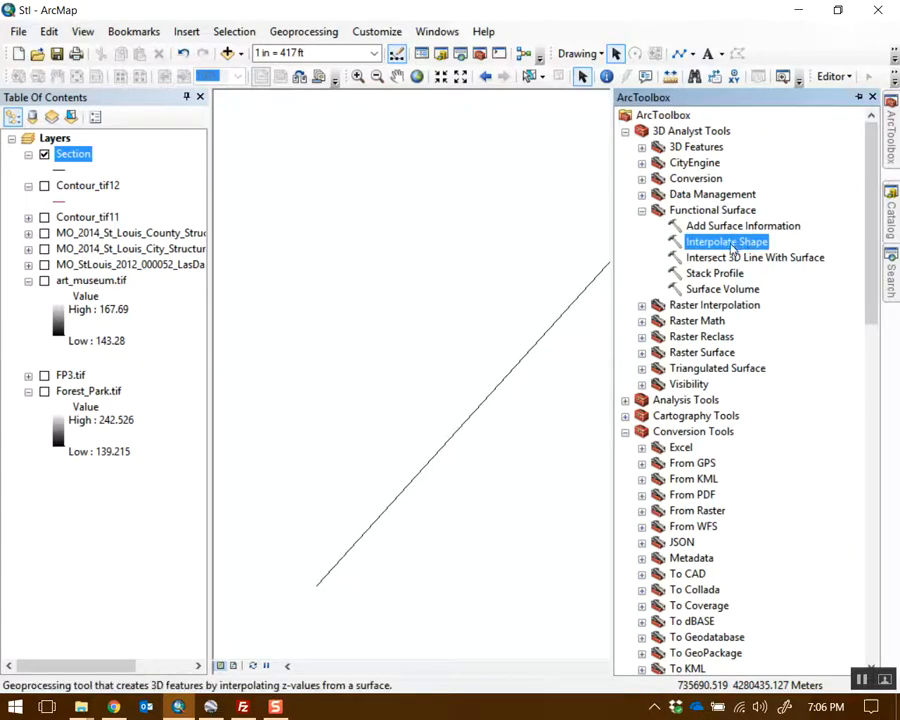
double_click(730, 245)
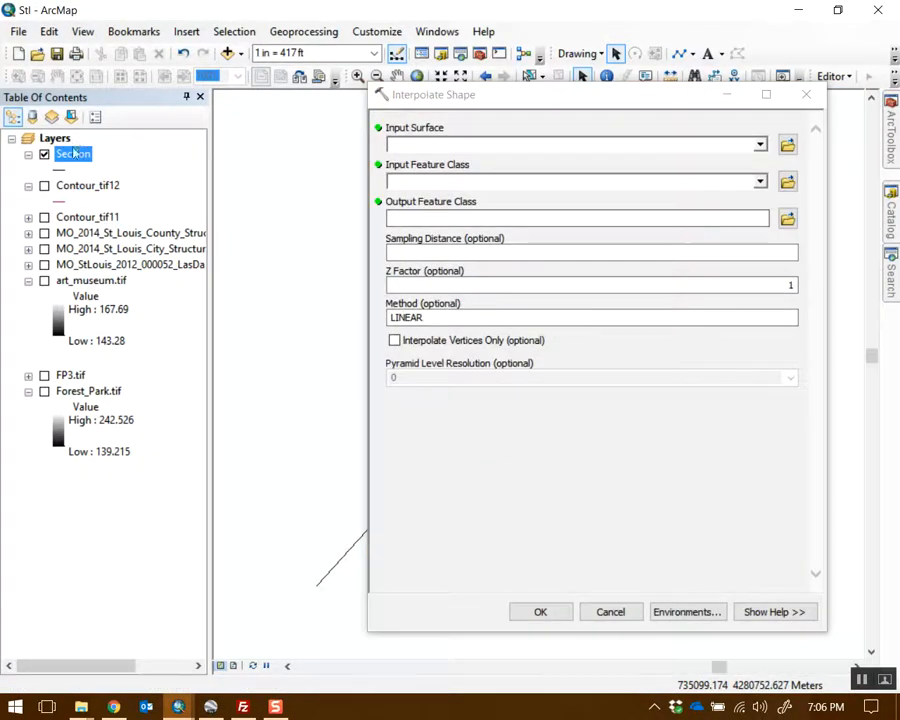
drag(492, 106, 404, 107)
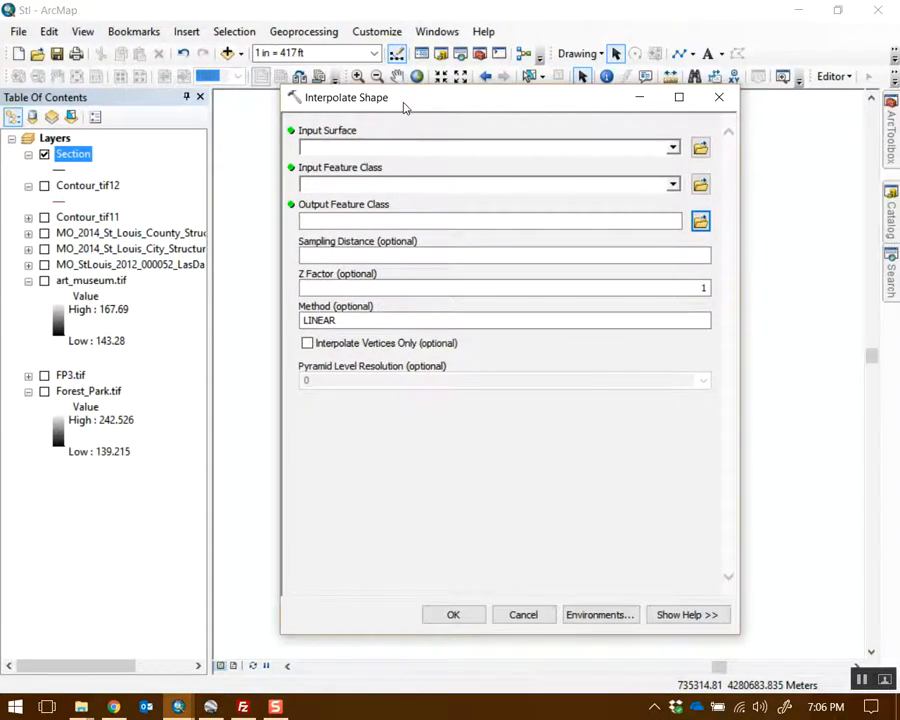
- Turn on the FP3.tif layer and set it as the input surface for Interpolate Shape
click(29, 281)
click(44, 297)
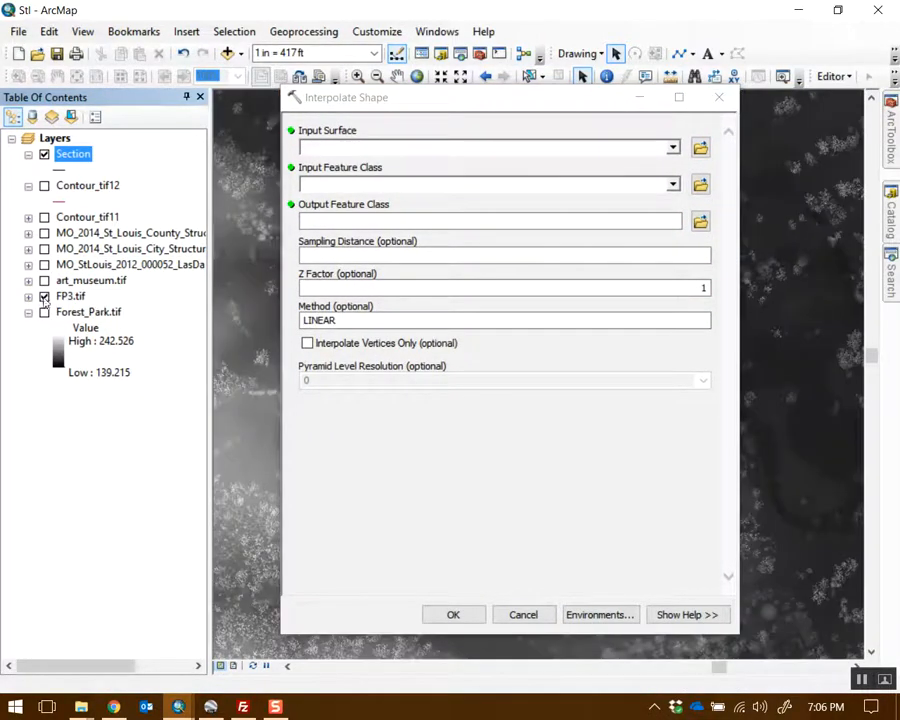
drag(448, 100, 590, 460)
drag(589, 413, 563, 100)
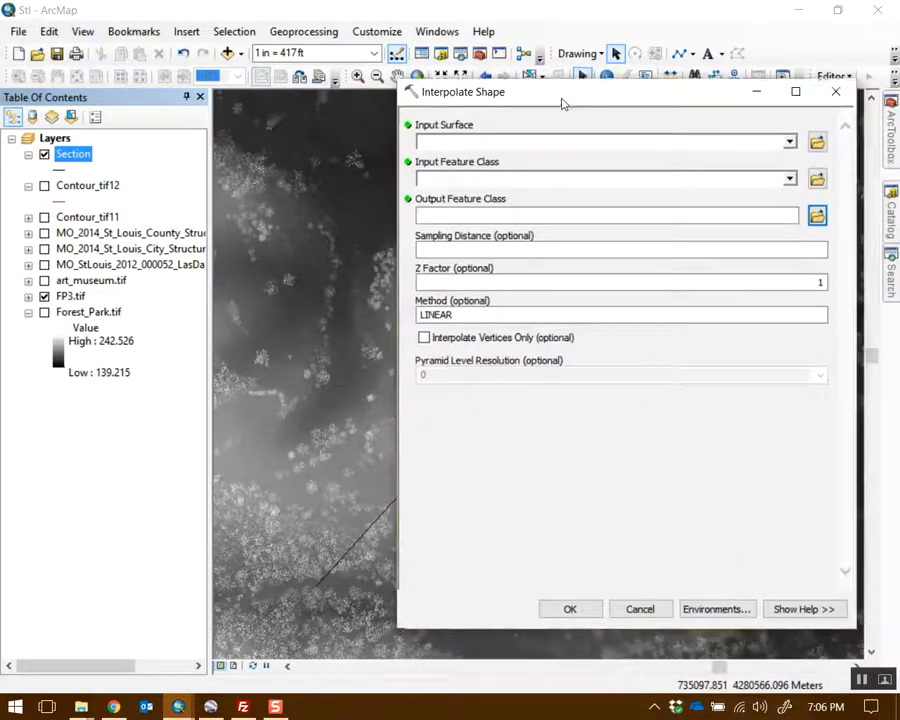
drag(70, 296, 310, 275)
drag(513, 149, 515, 145)
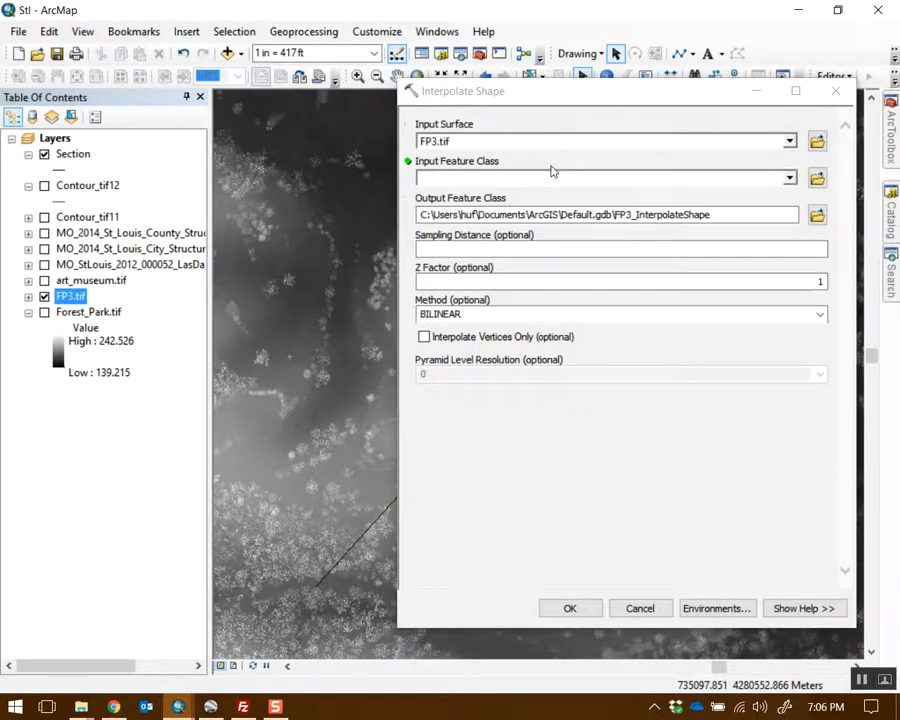
- Set Section as the input feature class and run Interpolate Shape with the default output FP3_InterpolateShape in Default.gdb
mouse_move(576, 109)
mouse_down()
mouse_move(528, 538)
mouse_move(560, 106)
mouse_up()
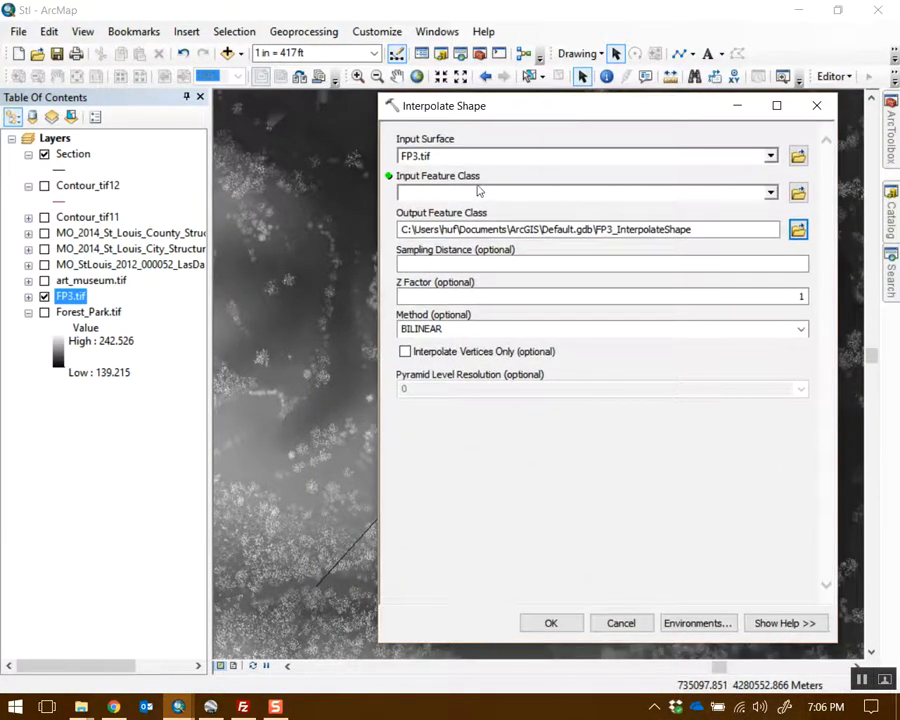
drag(60, 155, 545, 193)
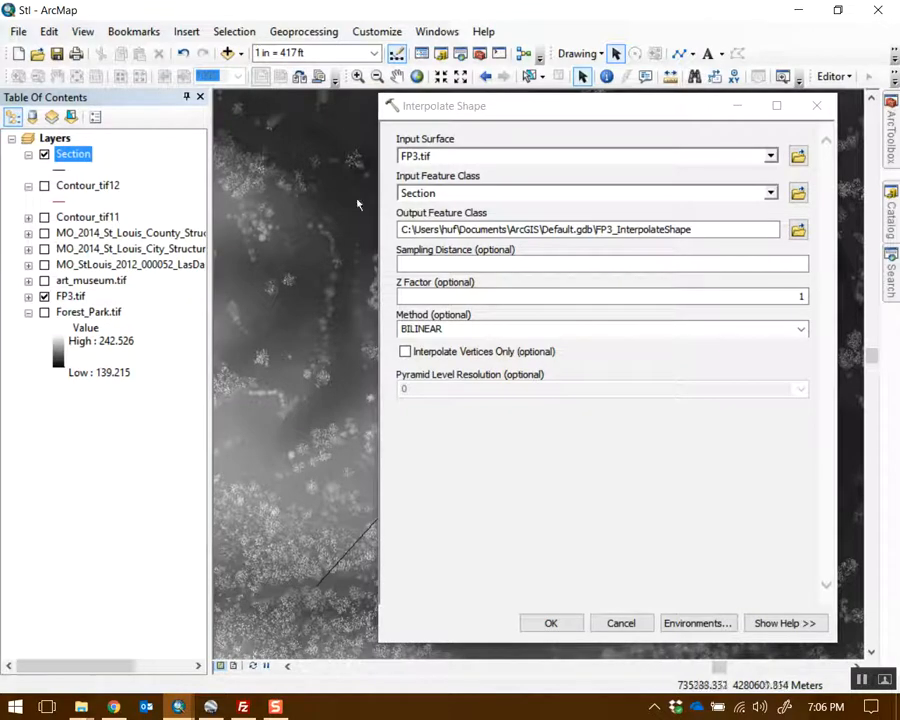
click(737, 233)
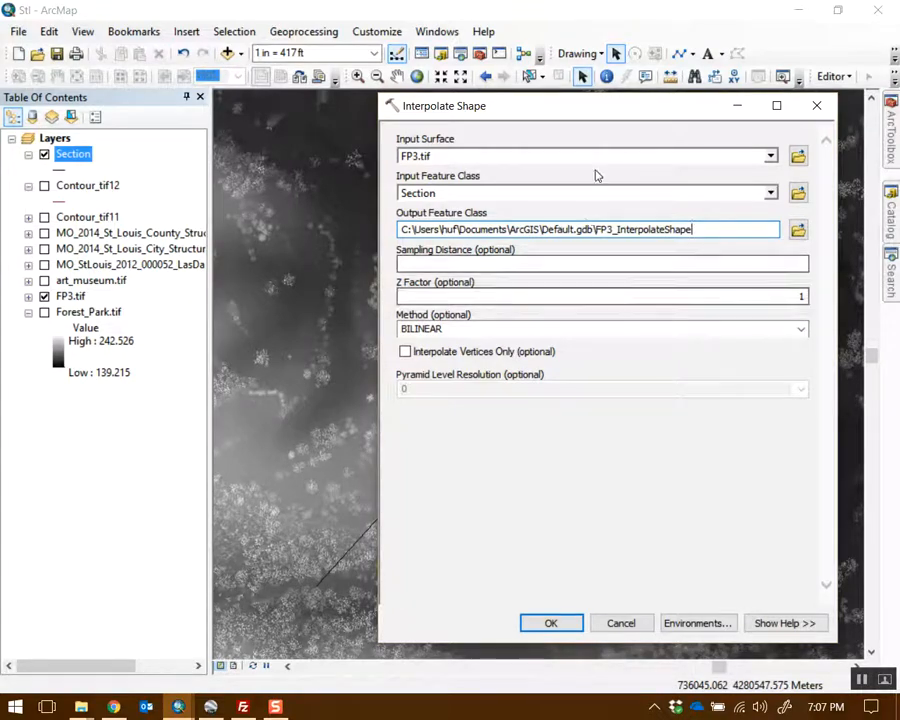
drag(585, 113, 478, 77)
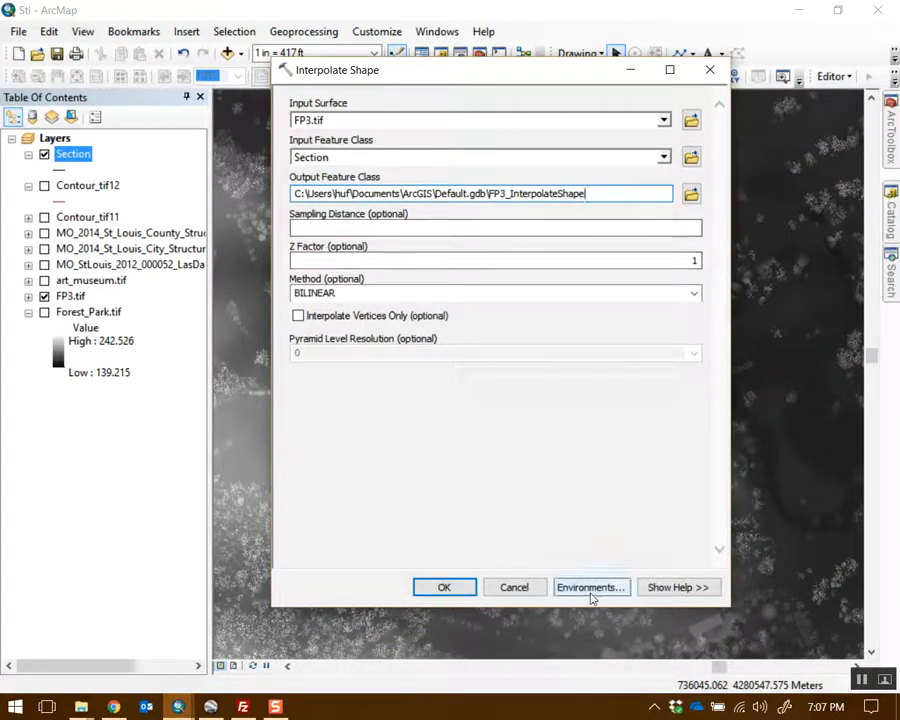
click(457, 587)
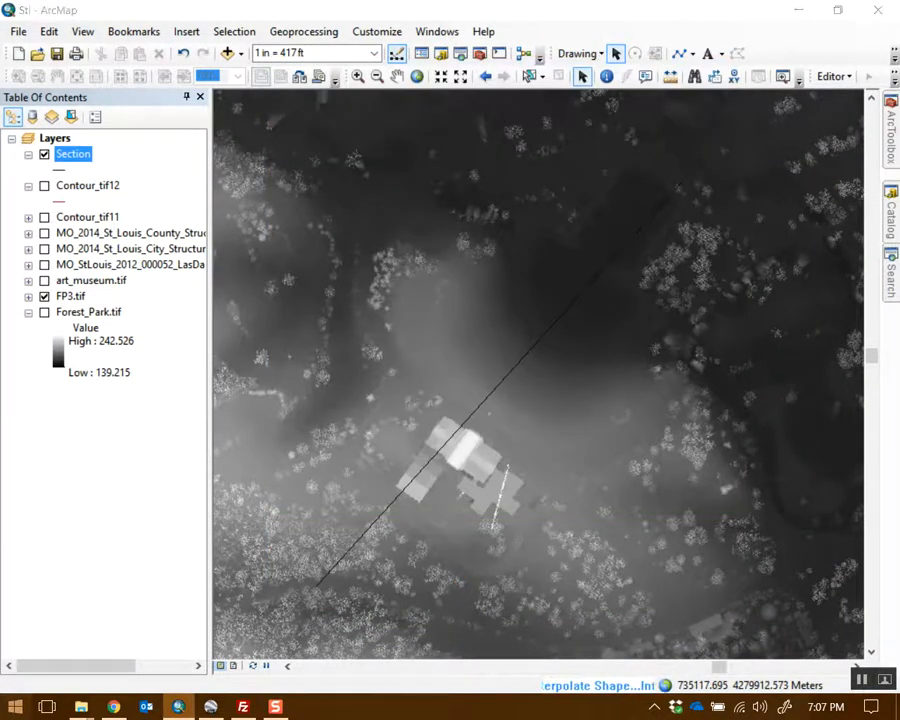
click(14, 707)
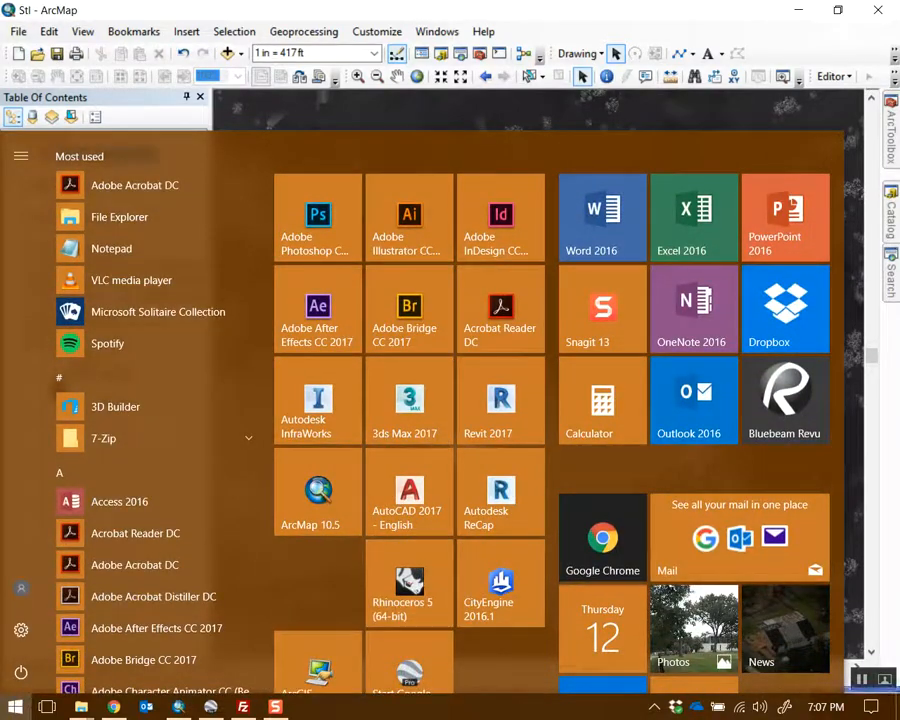
click(516, 713)
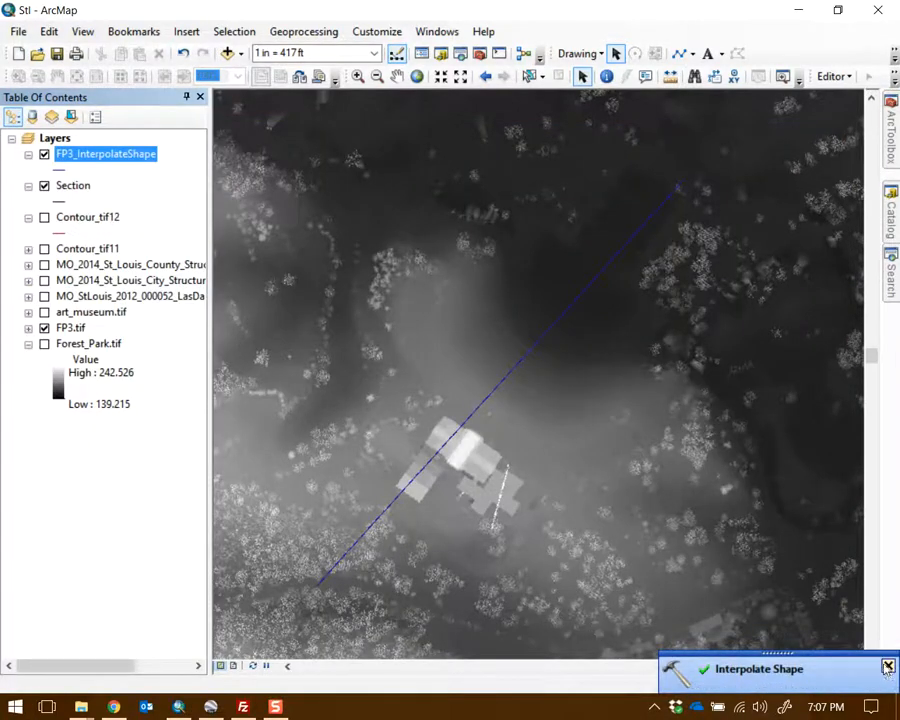
- Turn off the Section layer and start a CAD export of FP3_InterpolateShape with section.DWG on the Desktop as output file
click(49, 188)
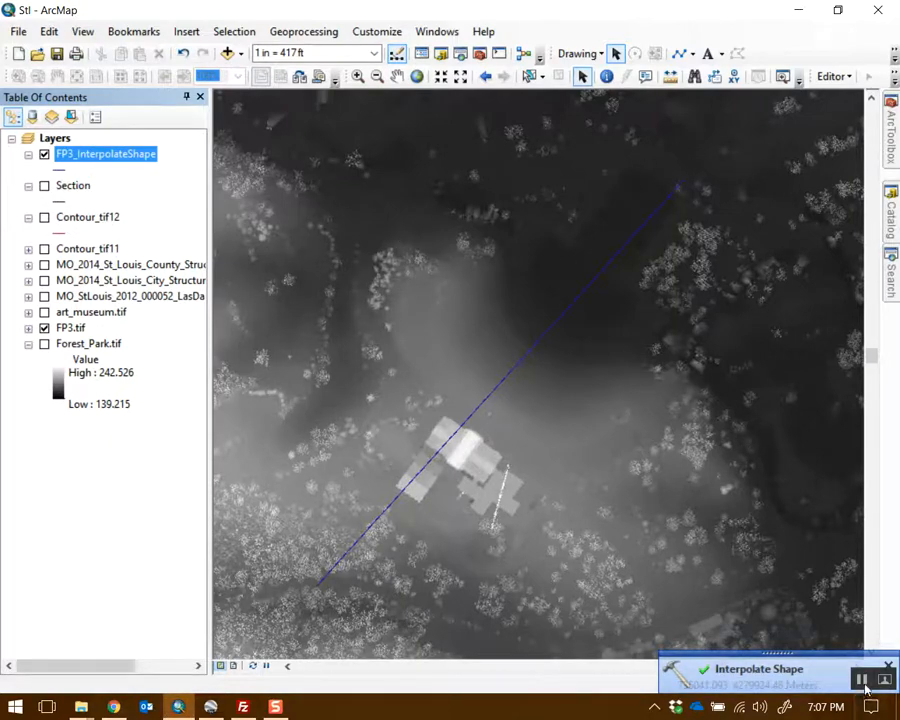
right_click(119, 158)
mouse_move(291, 457)
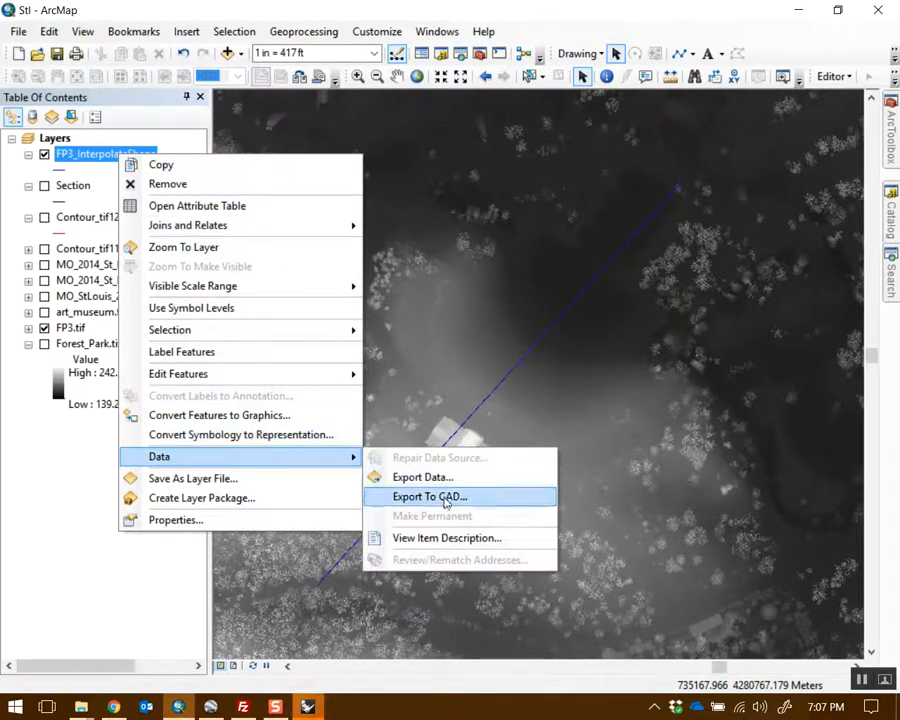
click(446, 497)
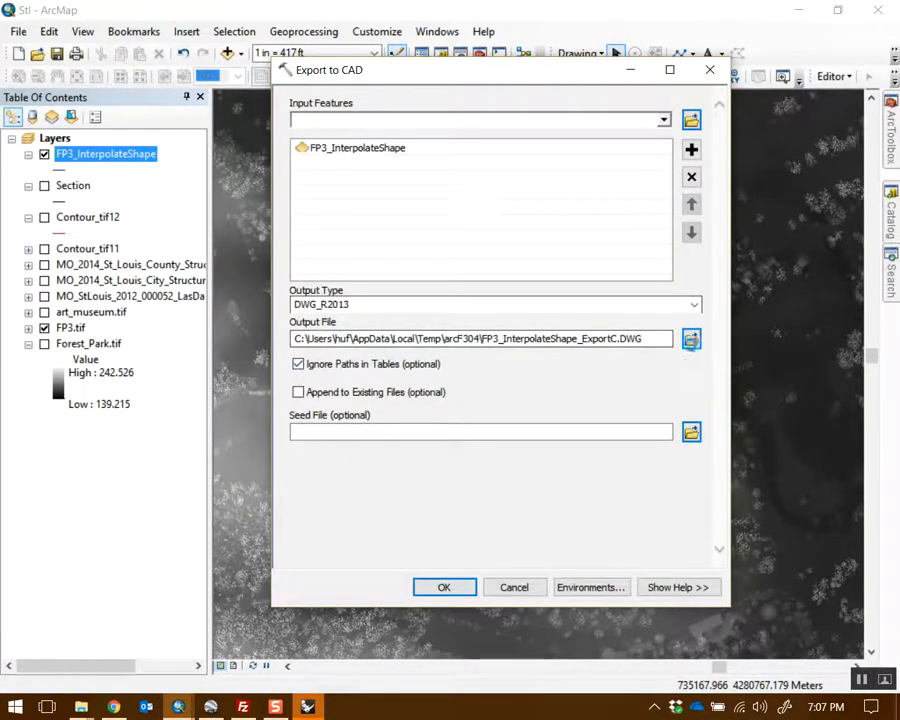
click(691, 340)
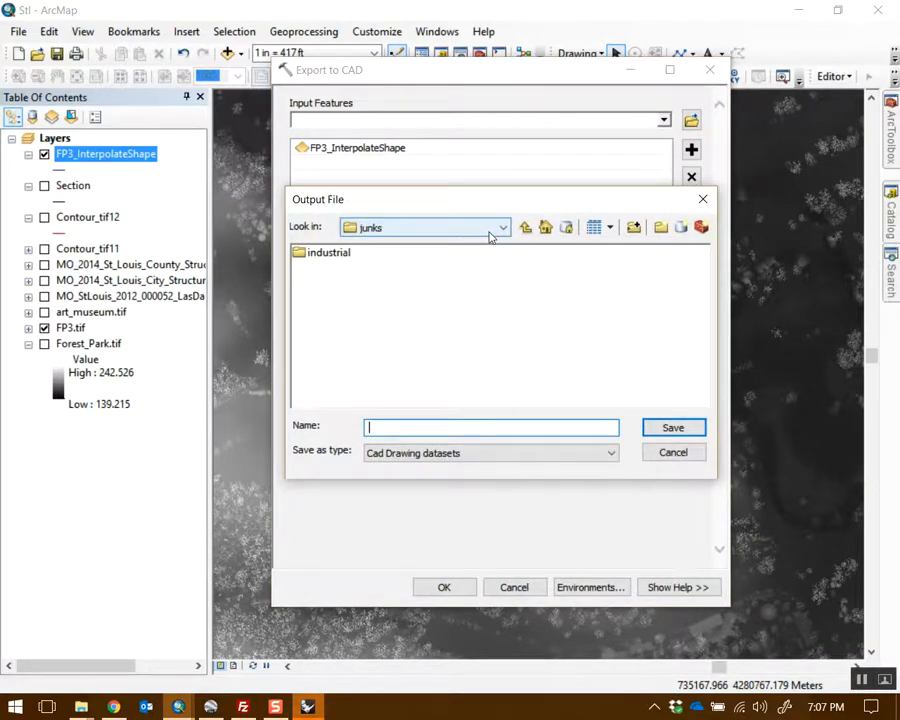
click(490, 228)
click(456, 289)
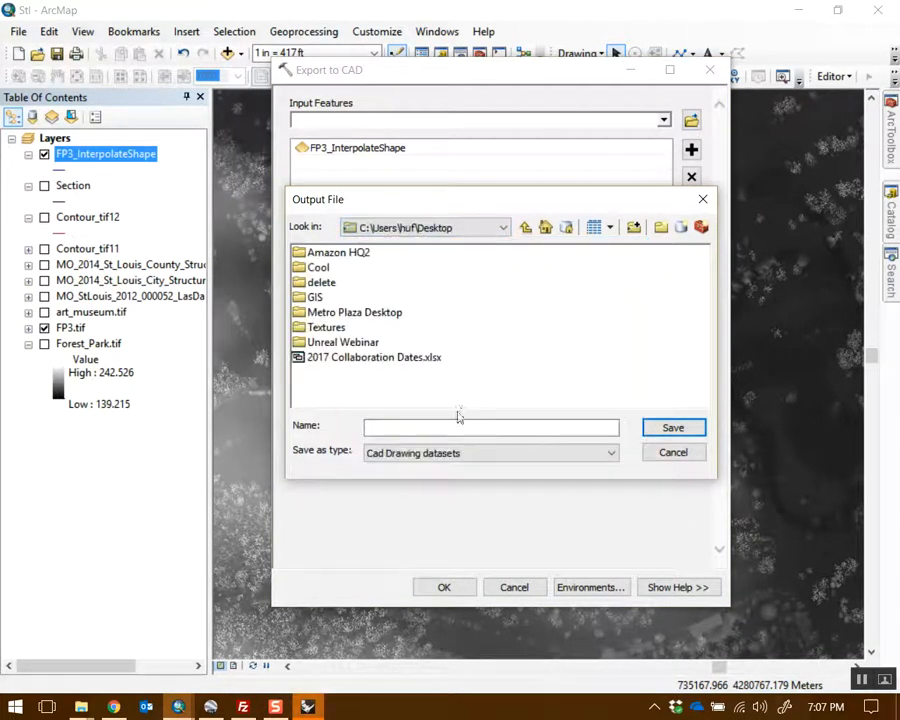
click(481, 429)
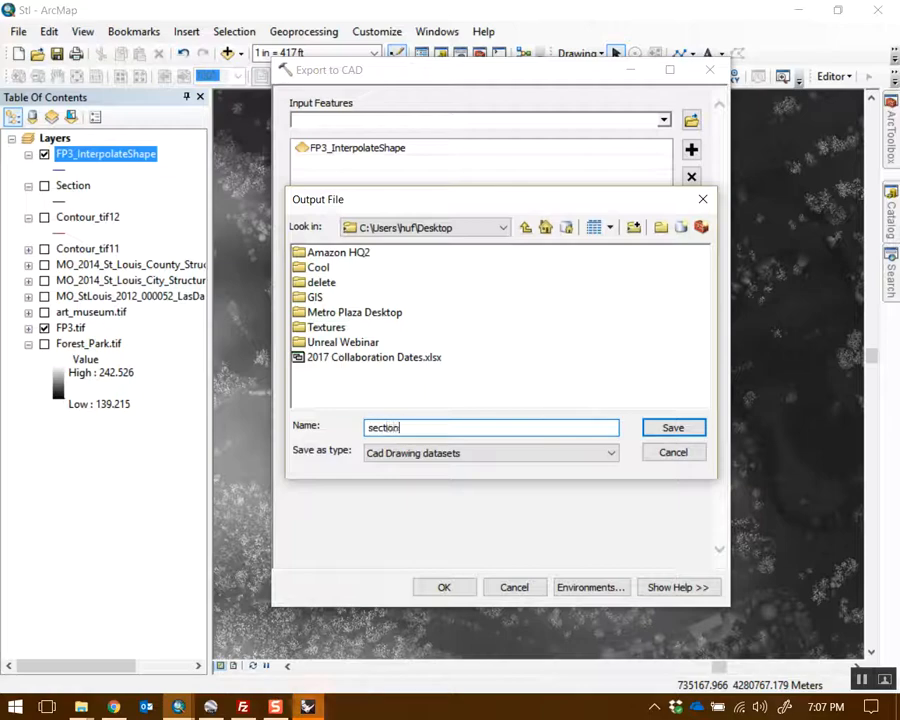
text(section)
key(Return)
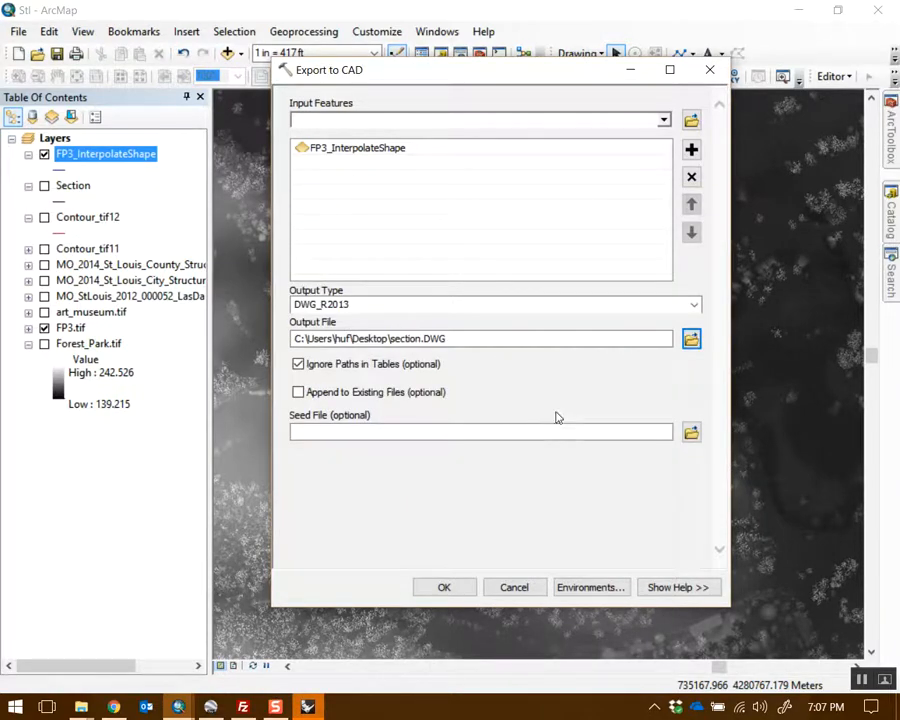
- In the export's environment settings, choose the output coordinate system and set the processing extent to Same as Display
click(590, 588)
click(383, 126)
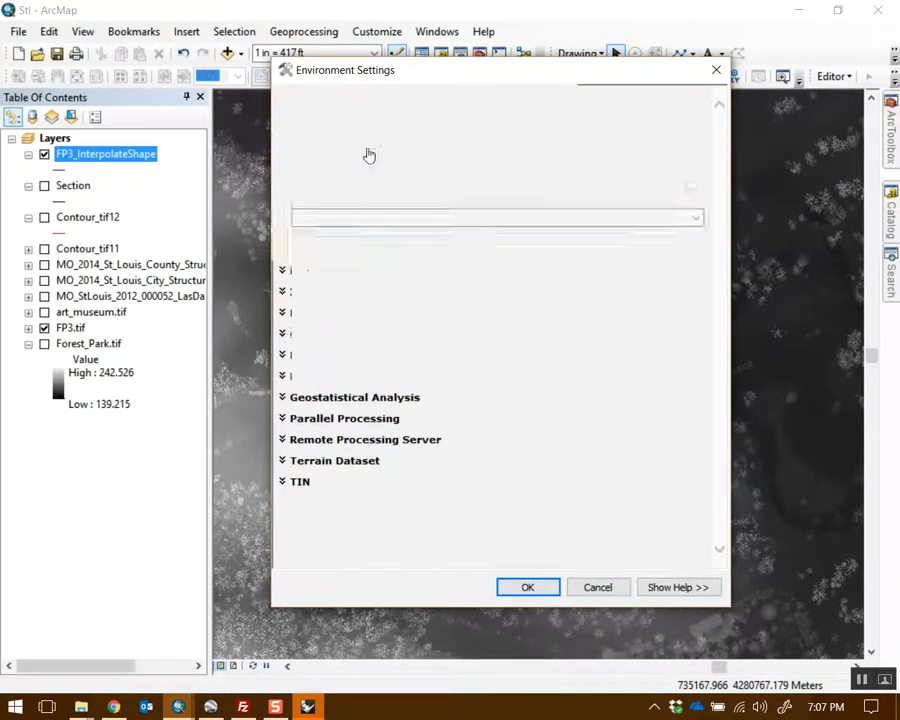
click(366, 156)
click(340, 194)
click(353, 125)
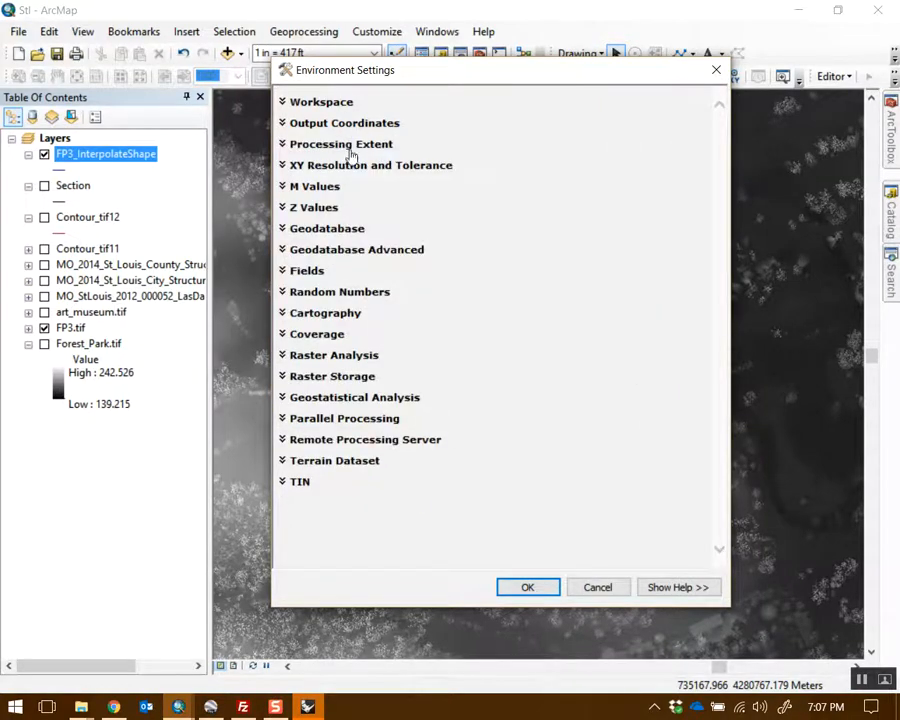
click(350, 146)
click(366, 178)
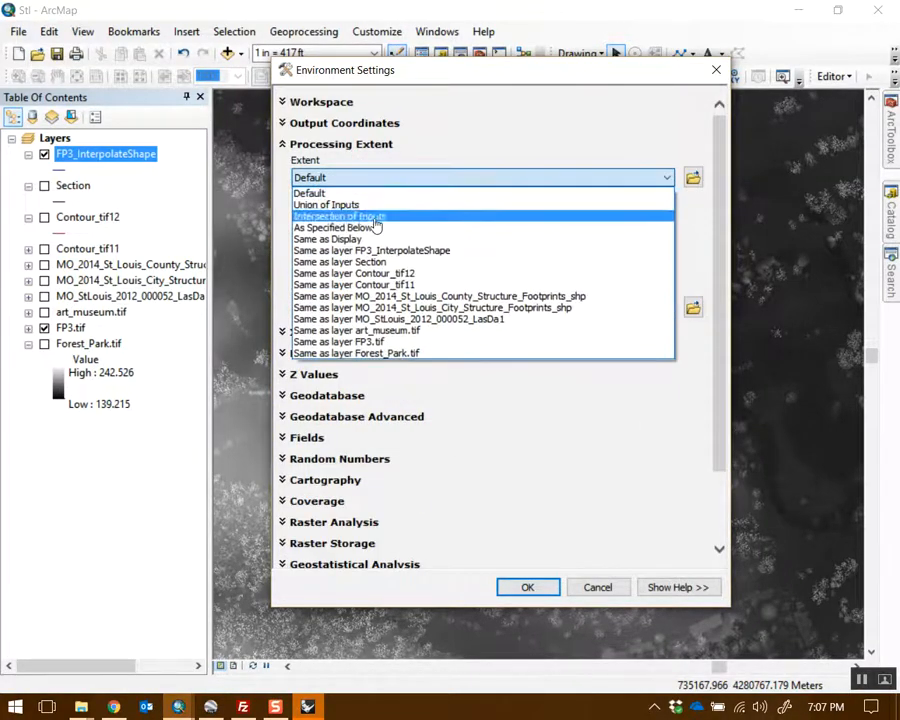
click(369, 241)
click(352, 147)
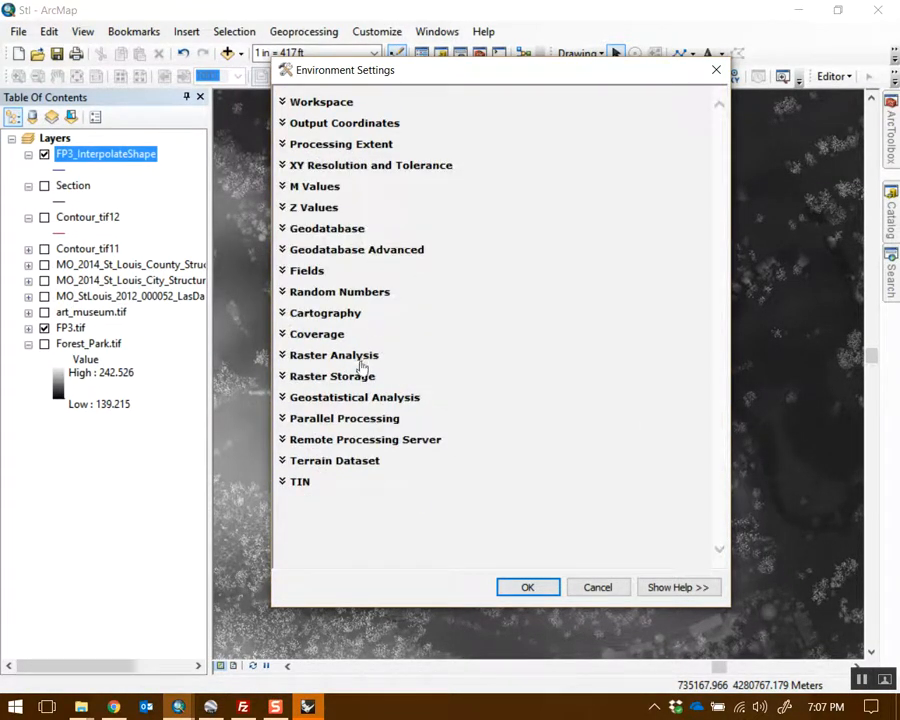
- Set the cartographic coordinate system to Same as Display, accept the environment settings and run the CAD export
click(330, 313)
click(400, 345)
click(340, 373)
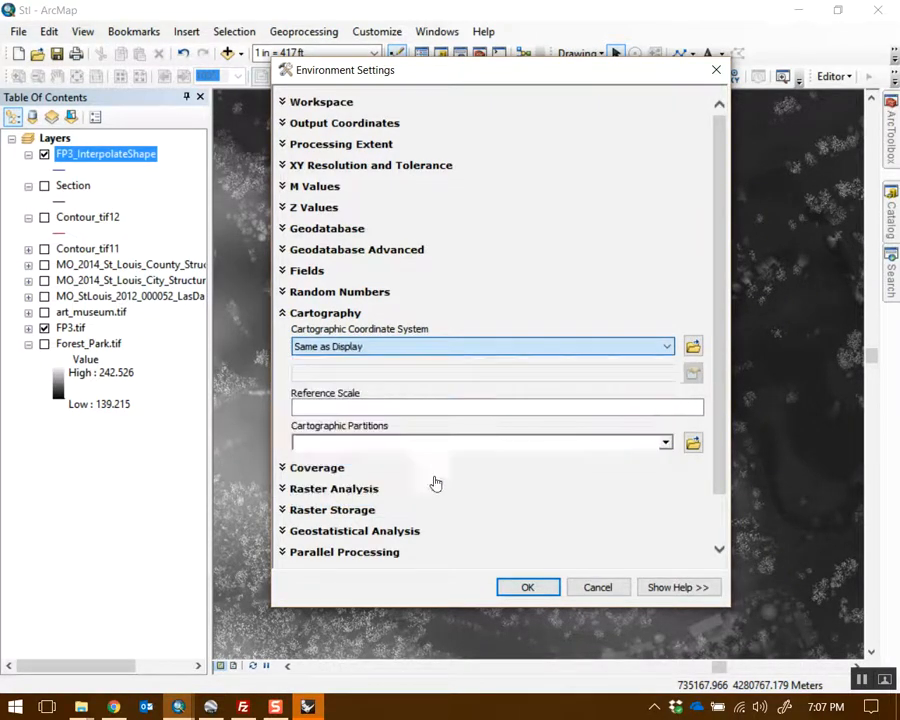
click(527, 587)
key(Return)
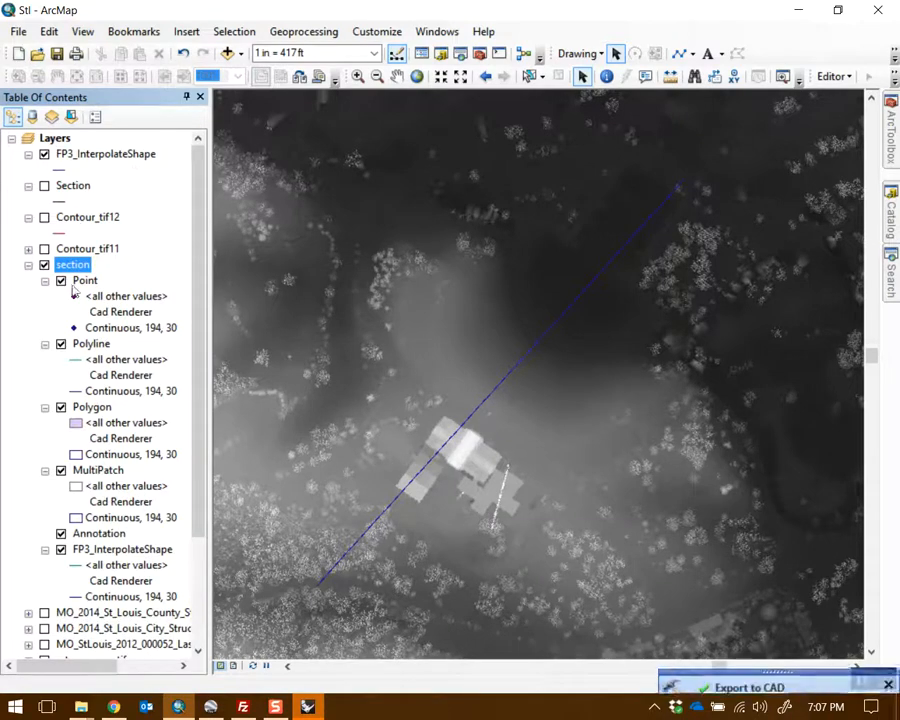
- Remove the exported section CAD group layer from the map
right_click(74, 265)
click(122, 356)
- Switch to Rhino and open the section DWG file from the Desktop
click(305, 707)
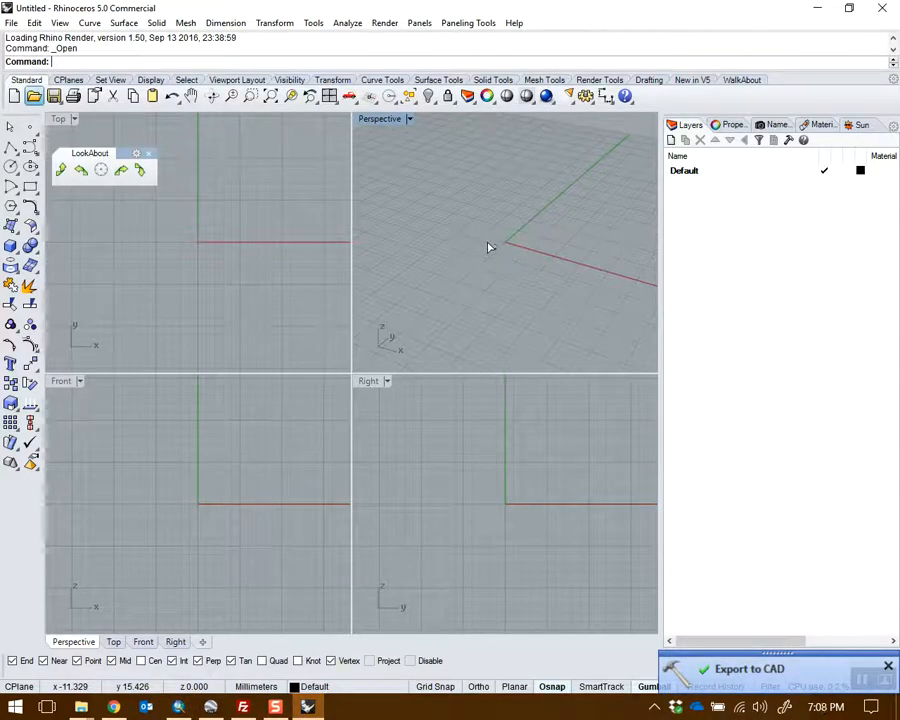
scroll(83, 118, up, 3)
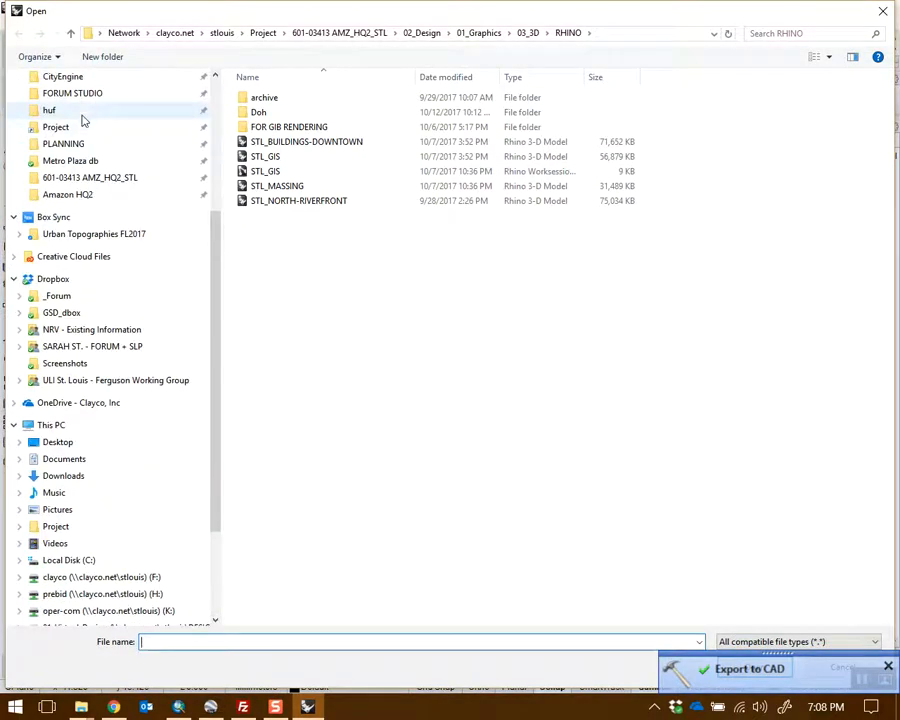
scroll(83, 118, up, 5)
click(62, 104)
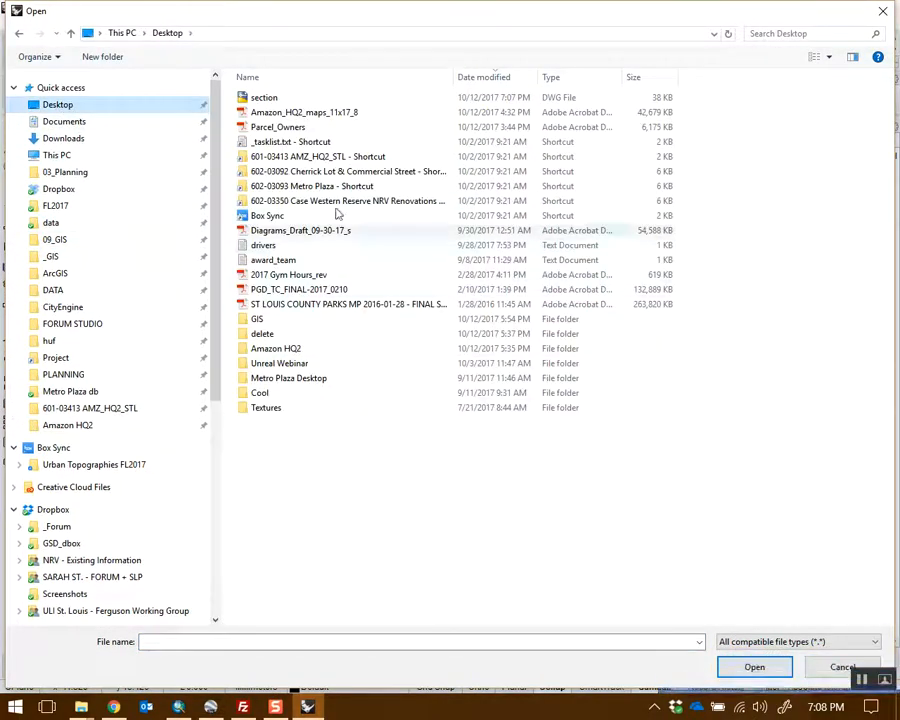
double_click(307, 96)
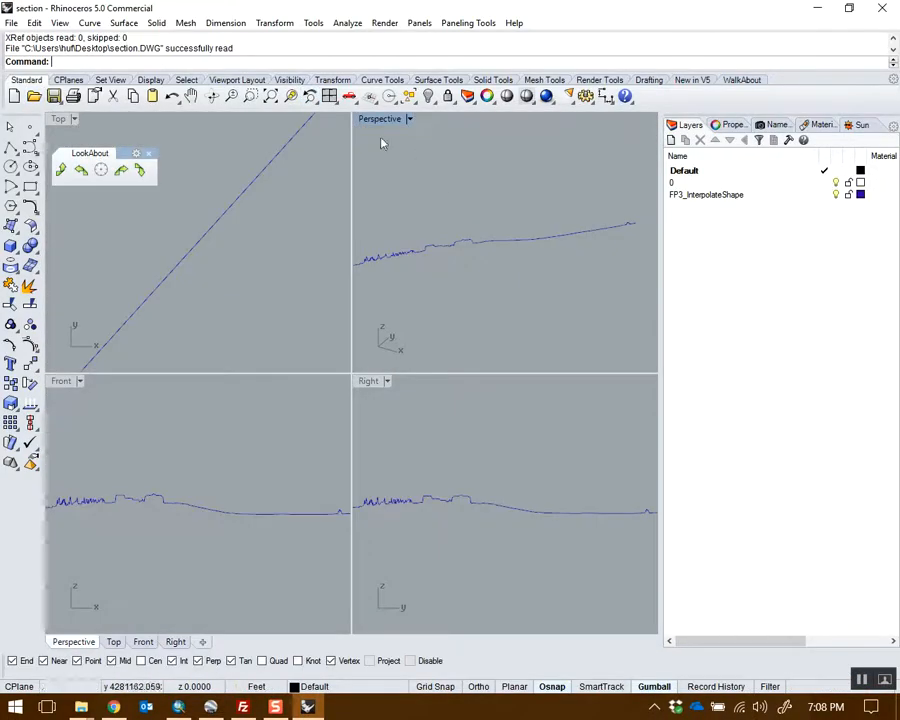
- Maximize the Perspective viewport and examine the imported profile curve up close and from several angles
double_click(379, 119)
drag(381, 407, 436, 273)
click(410, 375)
click(408, 309)
scroll(348, 355, up, 4)
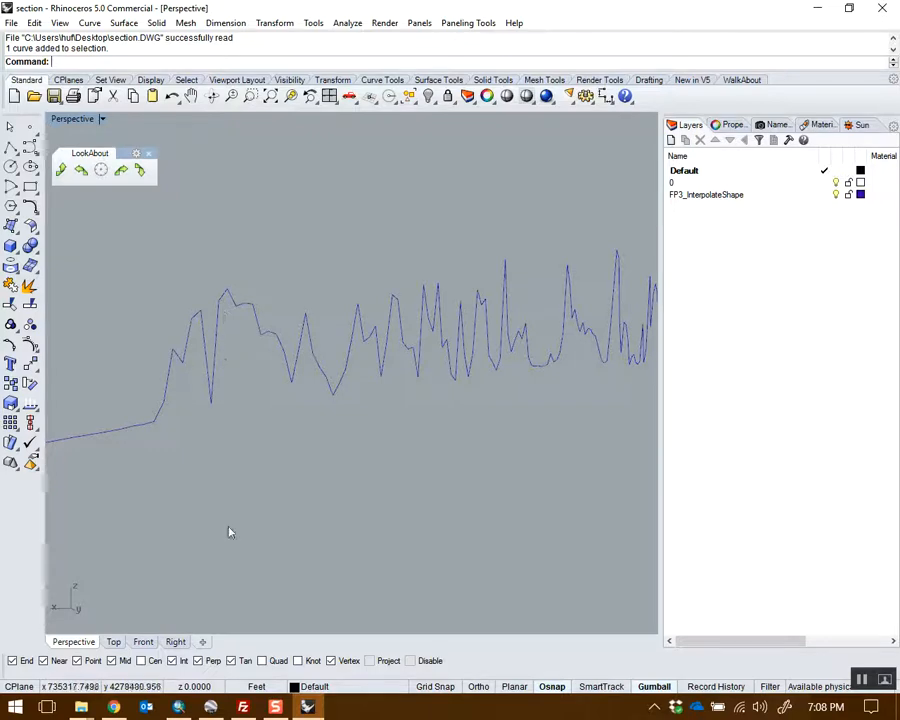
drag(238, 416, 340, 387)
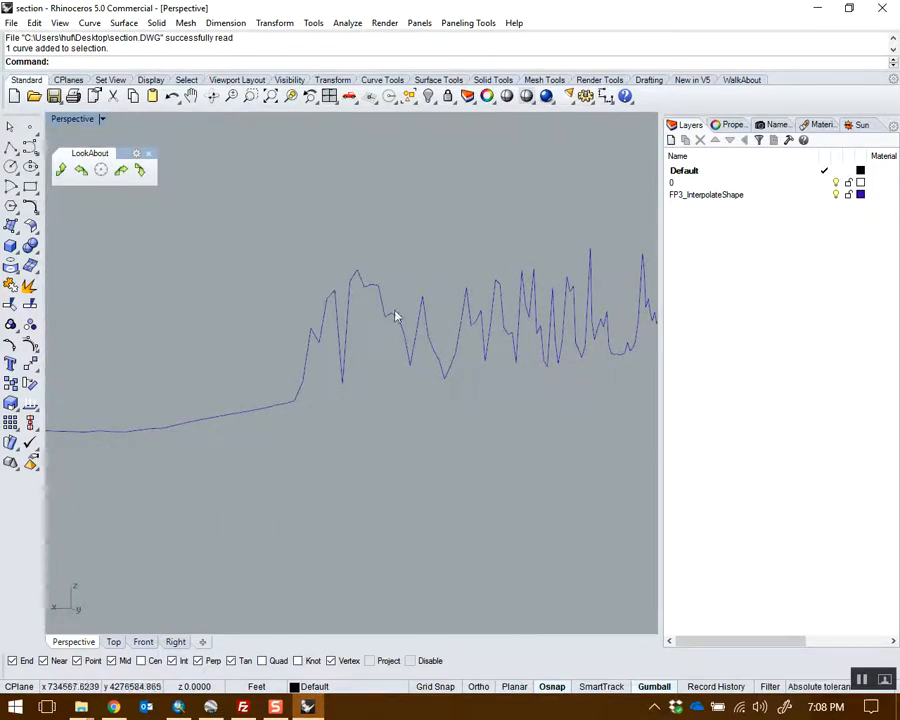
scroll(400, 315, down, 12)
scroll(426, 350, down, 5)
drag(329, 361, 455, 358)
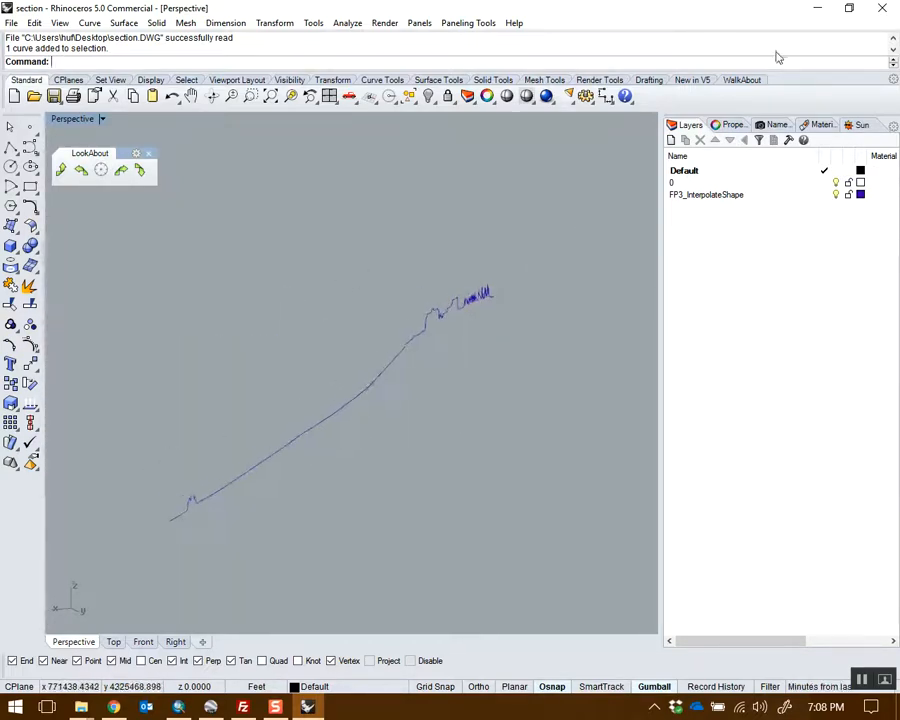
- Switch back to ArcMap, turn off FP3_InterpolateShape, turn on Section and start editing the Section layer
key(alt+Tab)
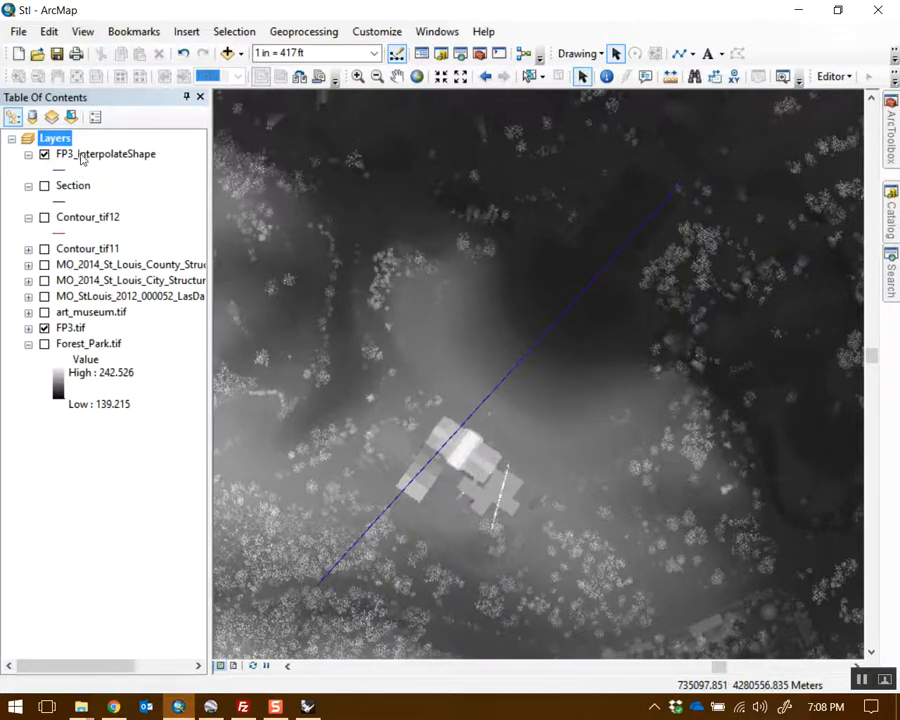
click(44, 155)
click(58, 186)
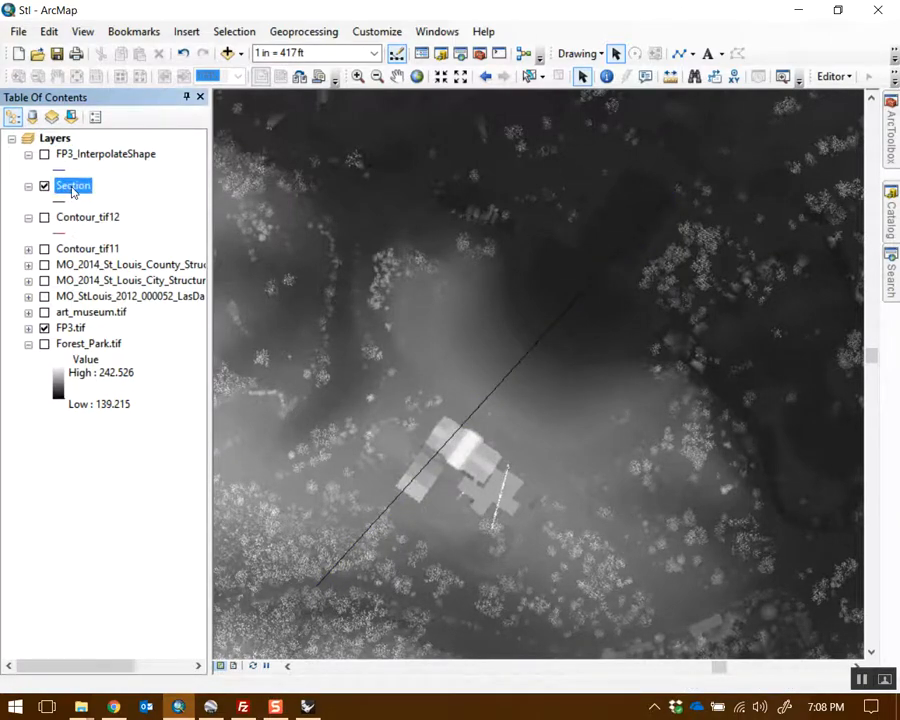
right_click(72, 192)
mouse_move(167, 410)
click(395, 407)
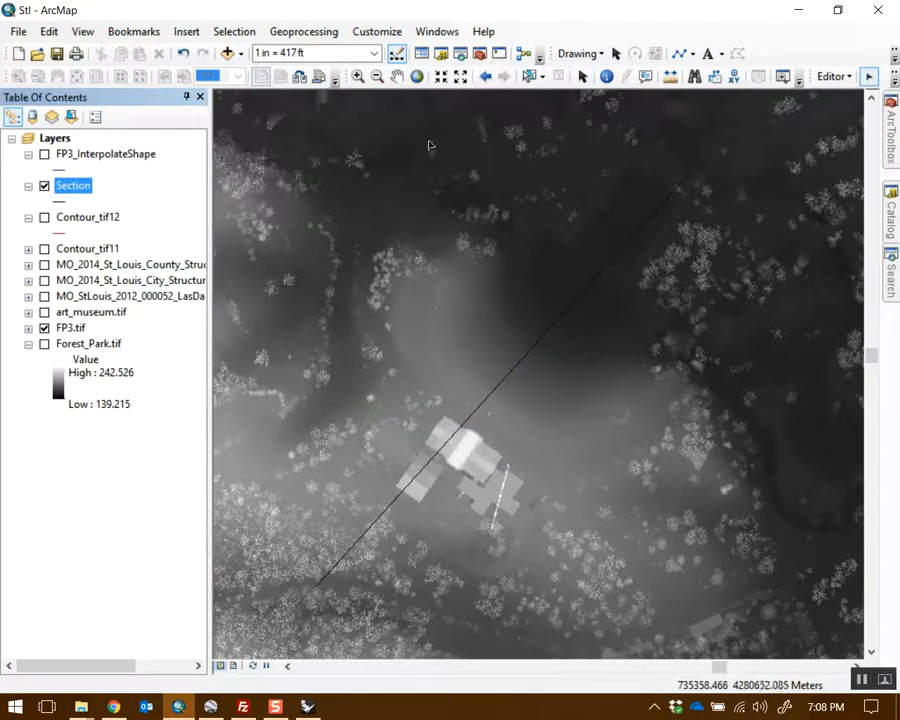
- Copy the section line, paste it twice into the Section layer and shift the copies southeast, parallel to the original
click(596, 296)
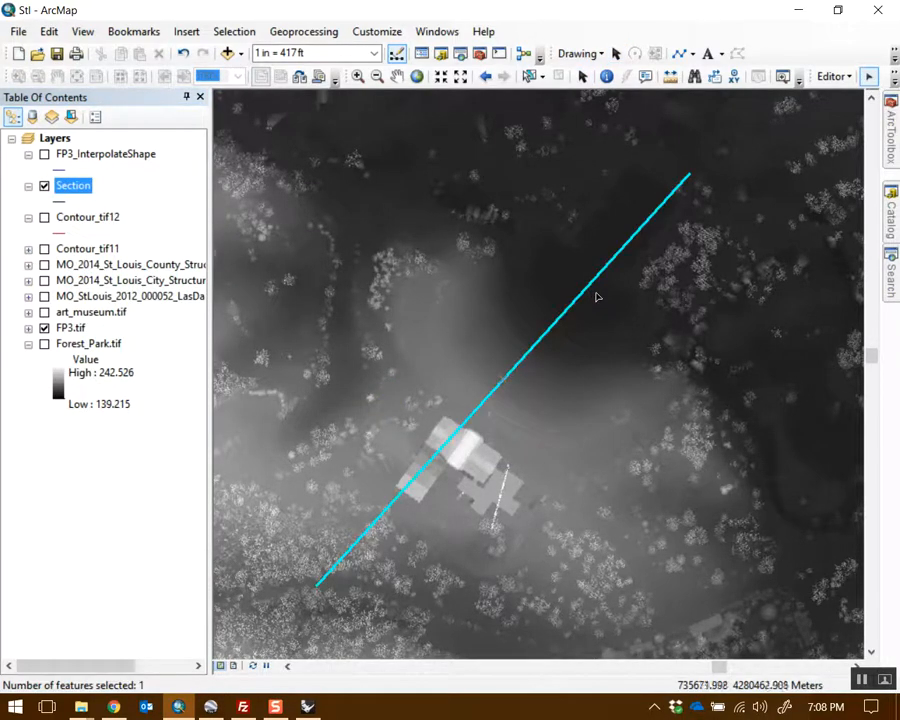
key(ctrl+c)
key(ctrl+v)
click(468, 381)
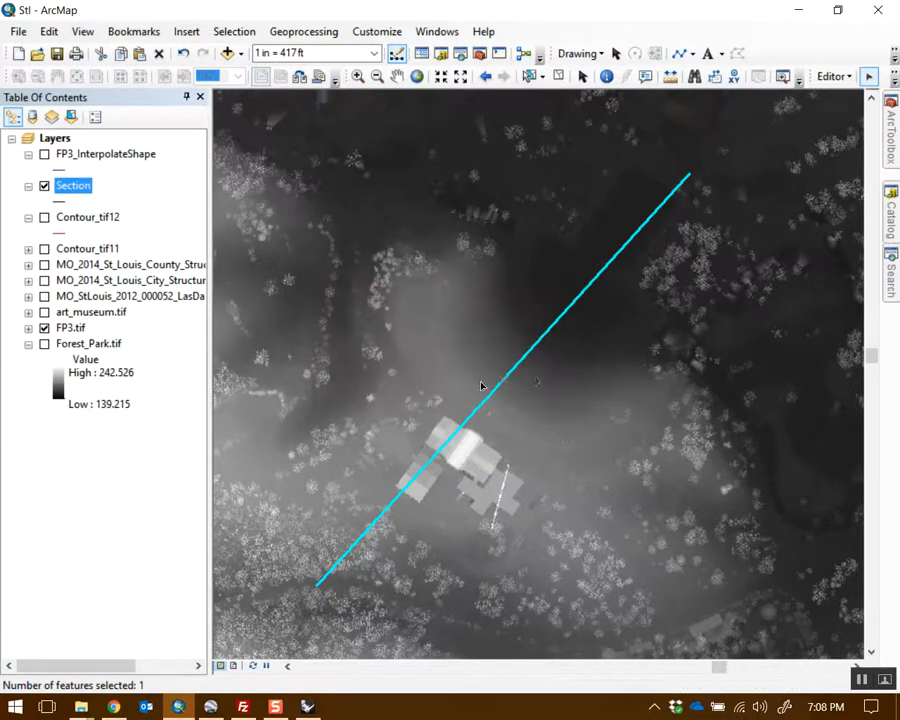
mouse_move(515, 372)
mouse_down()
mouse_move(529, 388)
mouse_move(521, 377)
mouse_up()
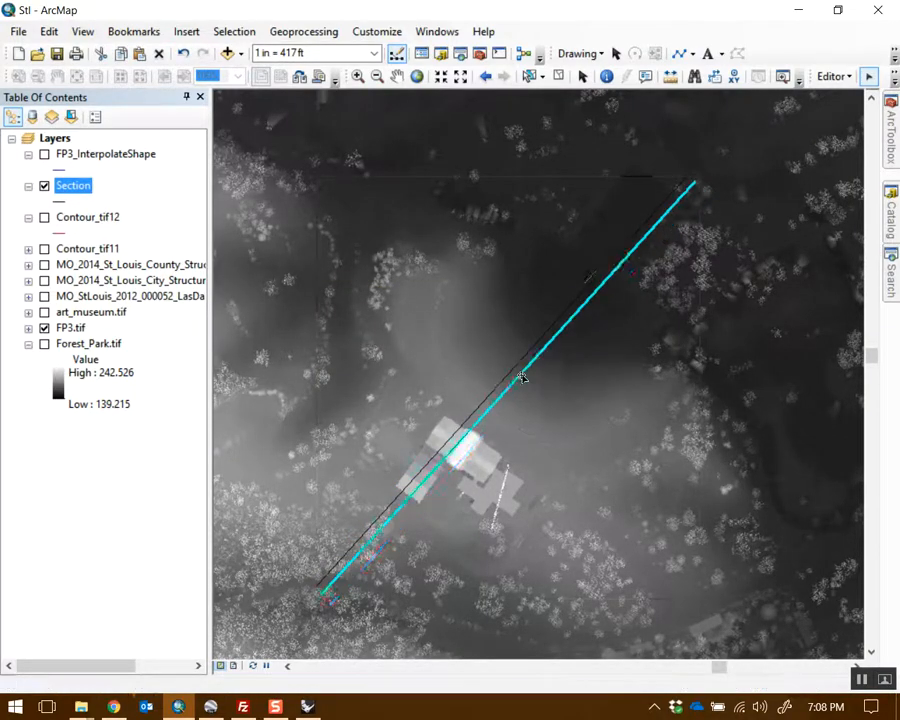
key(ctrl+v)
click(465, 378)
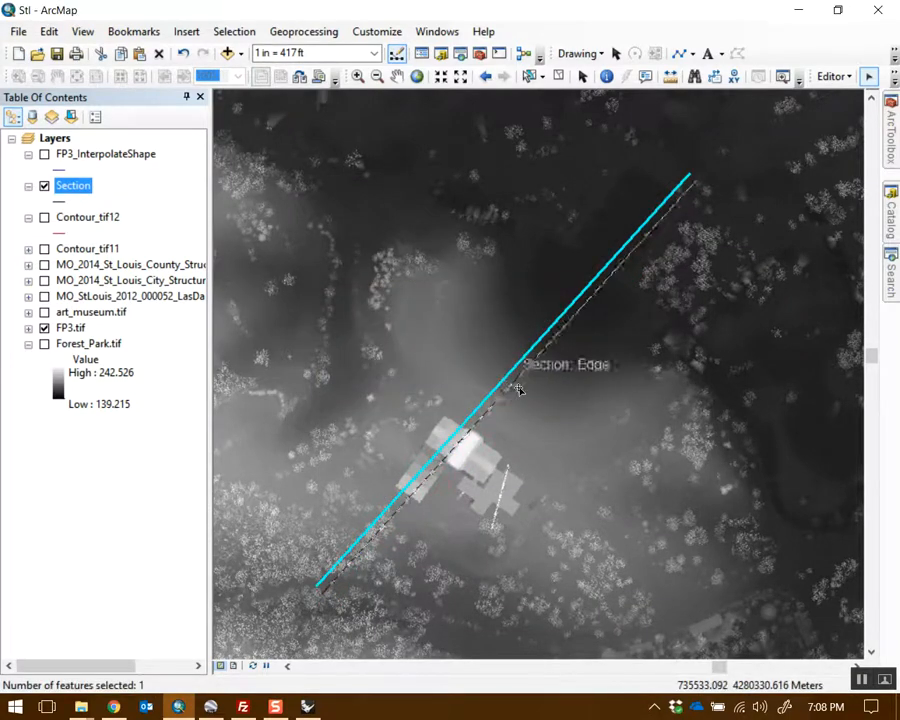
drag(525, 393, 526, 402)
- Paste further copies of the section line and space them out southeast as a parallel series, then clear the selection
key(ctrl+v)
click(480, 381)
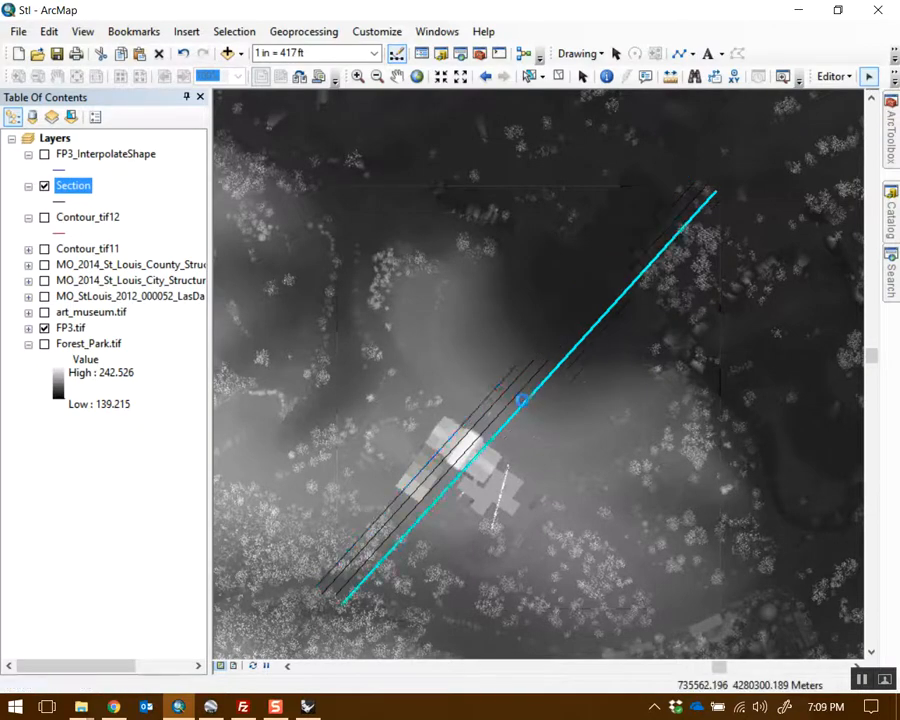
key(ctrl+v)
click(490, 384)
click(500, 393)
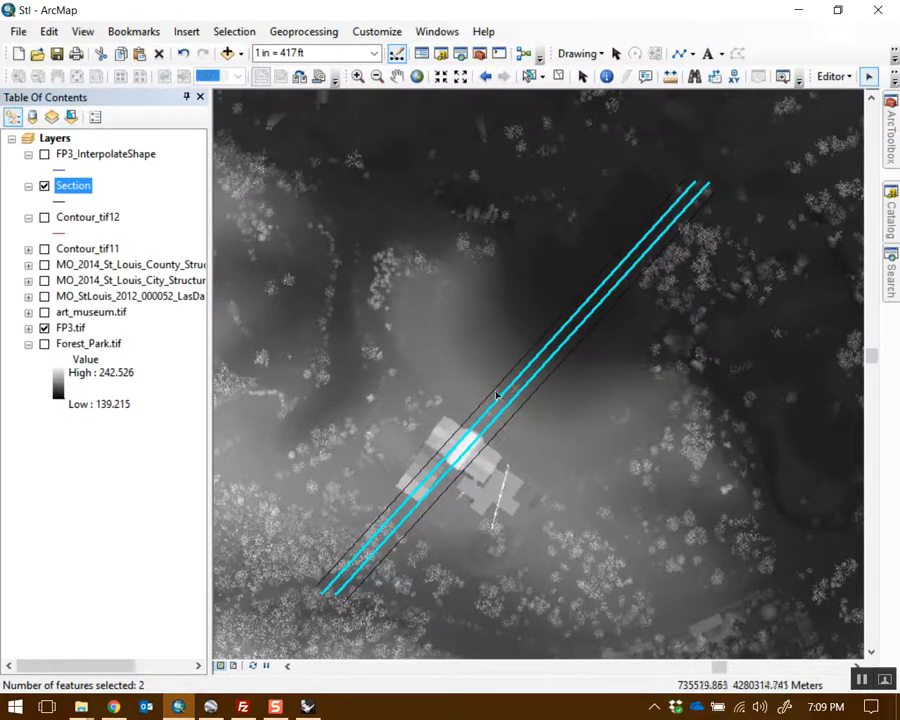
click(495, 391)
drag(495, 393, 533, 434)
key(ctrl+v)
click(485, 385)
click(629, 428)
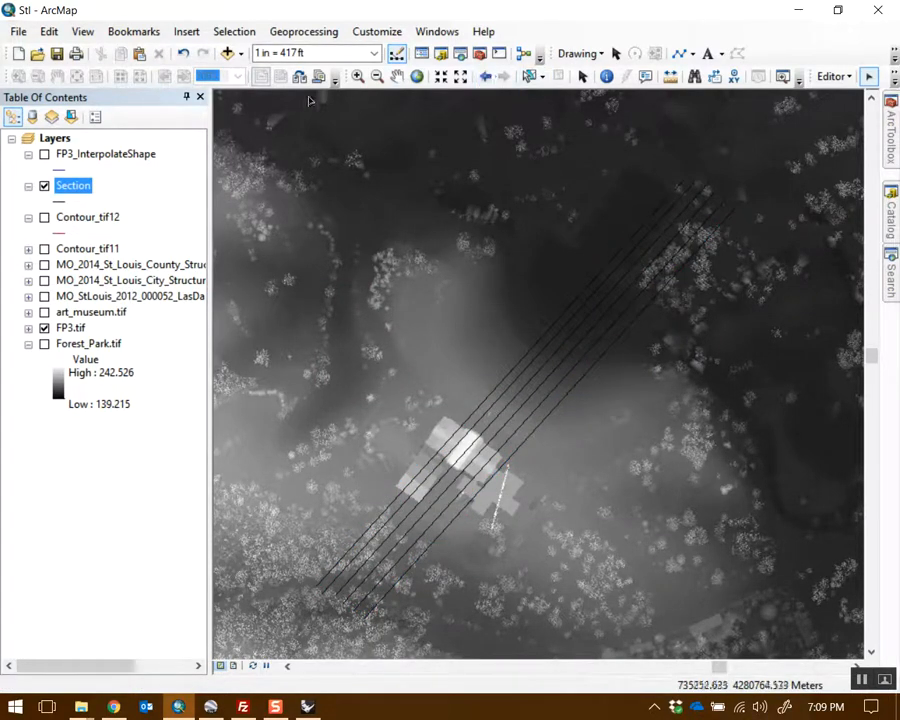
- Save the edits to the Section layer and stop editing
click(835, 76)
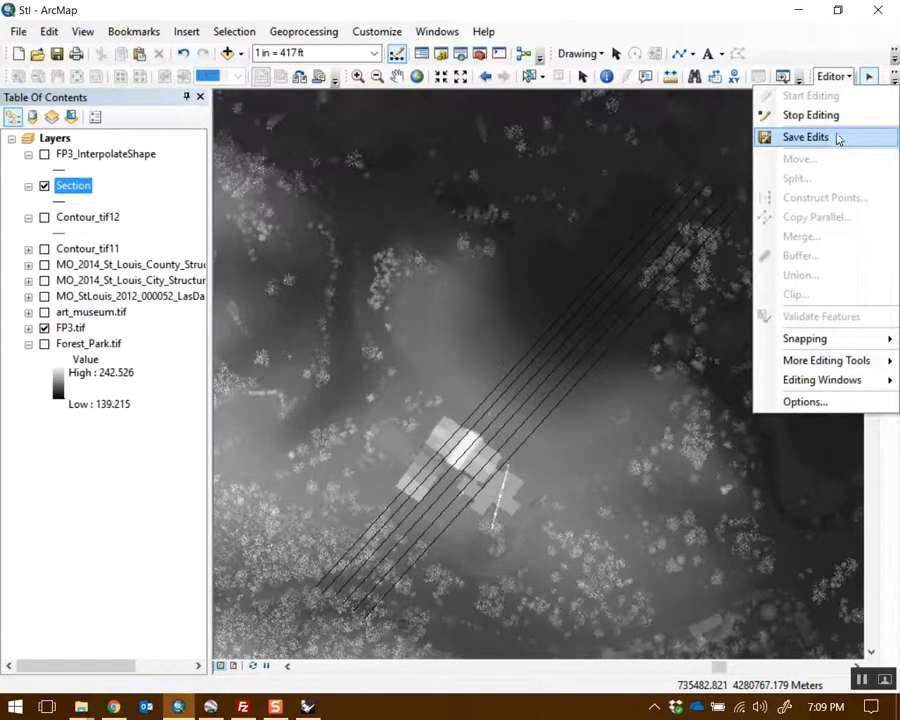
click(839, 136)
click(848, 76)
click(842, 115)
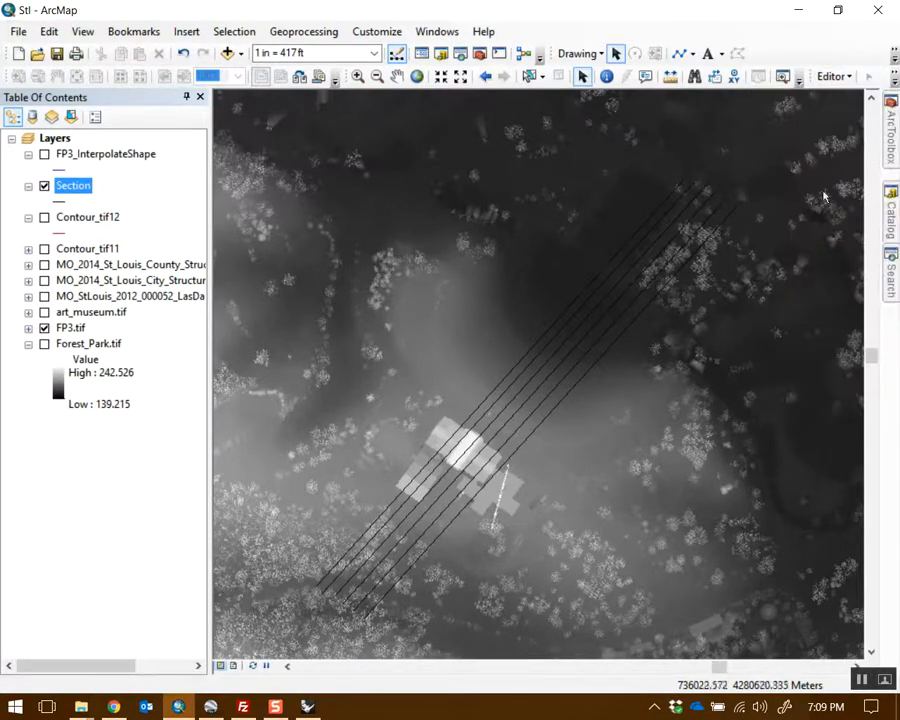
- Run Interpolate Shape with FP3.tif as the input surface and Section as the input features, using the BILINEAR method
click(886, 138)
double_click(735, 246)
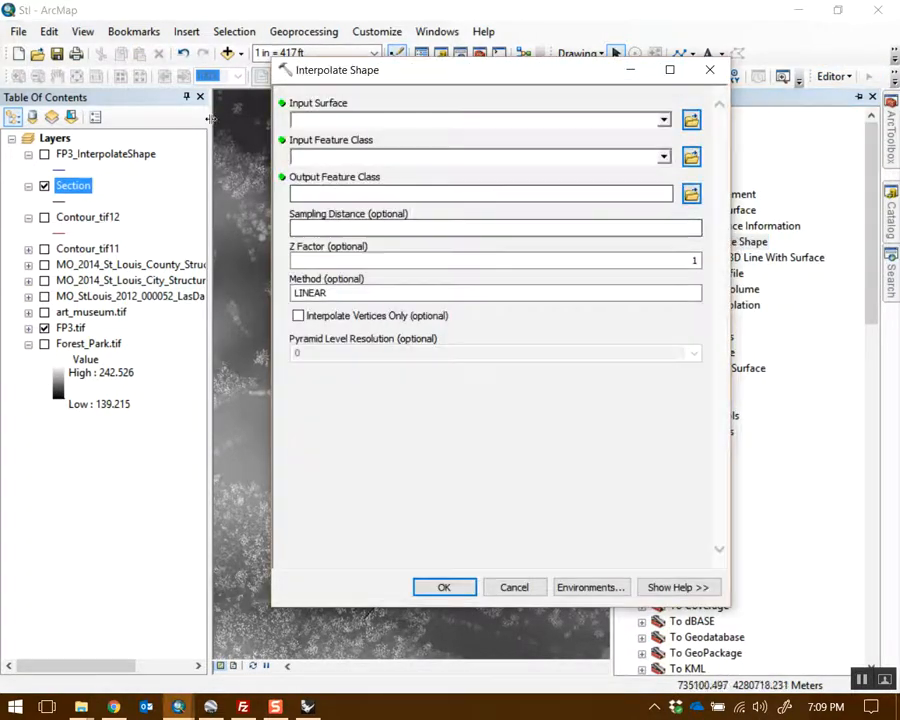
drag(366, 131, 368, 122)
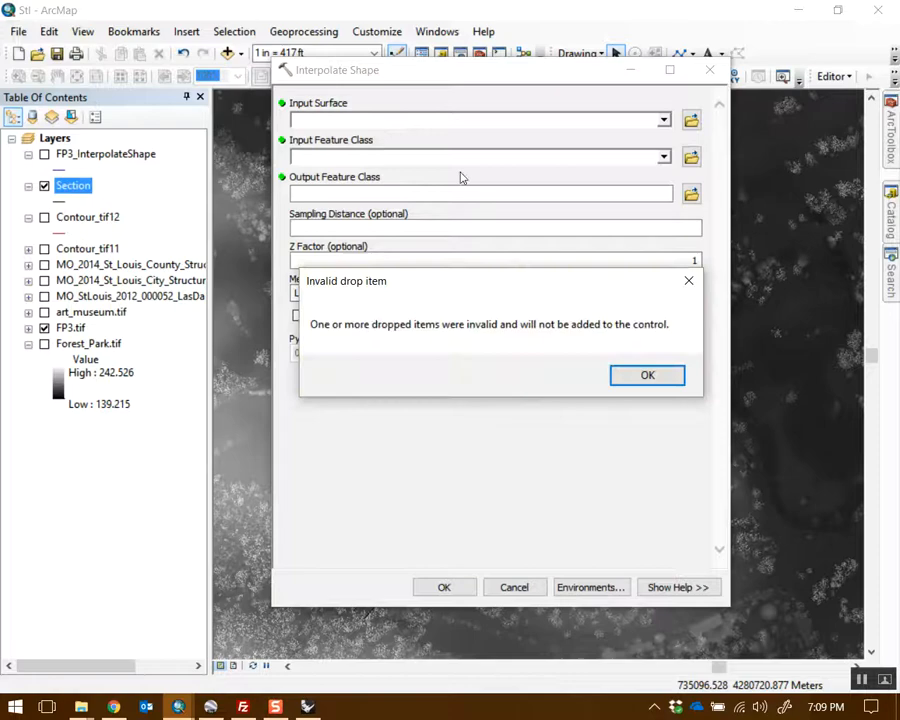
click(648, 376)
drag(504, 70, 494, 78)
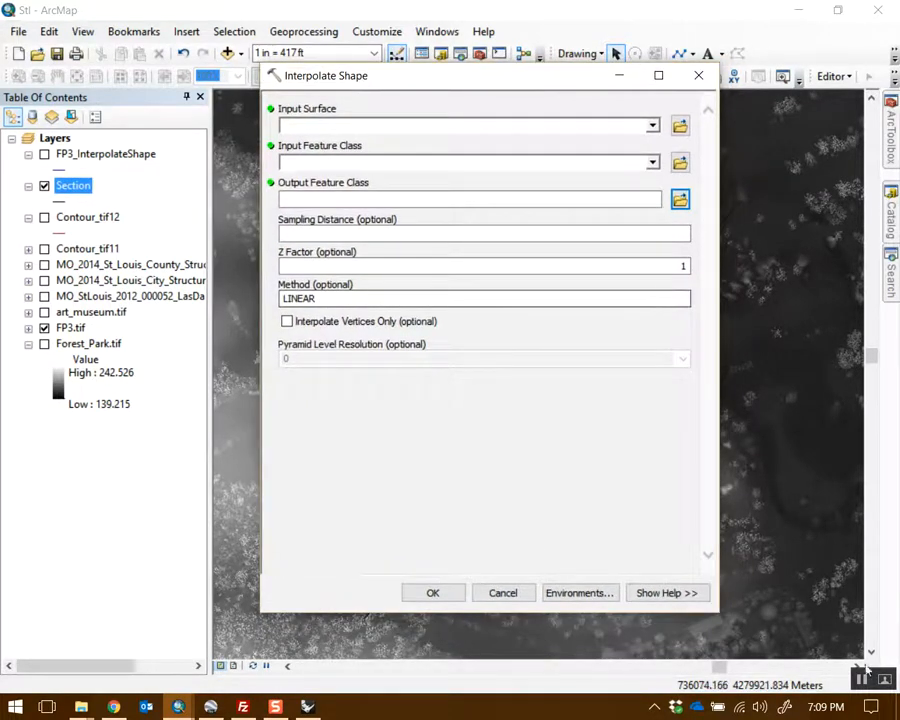
click(862, 679)
drag(72, 328, 96, 327)
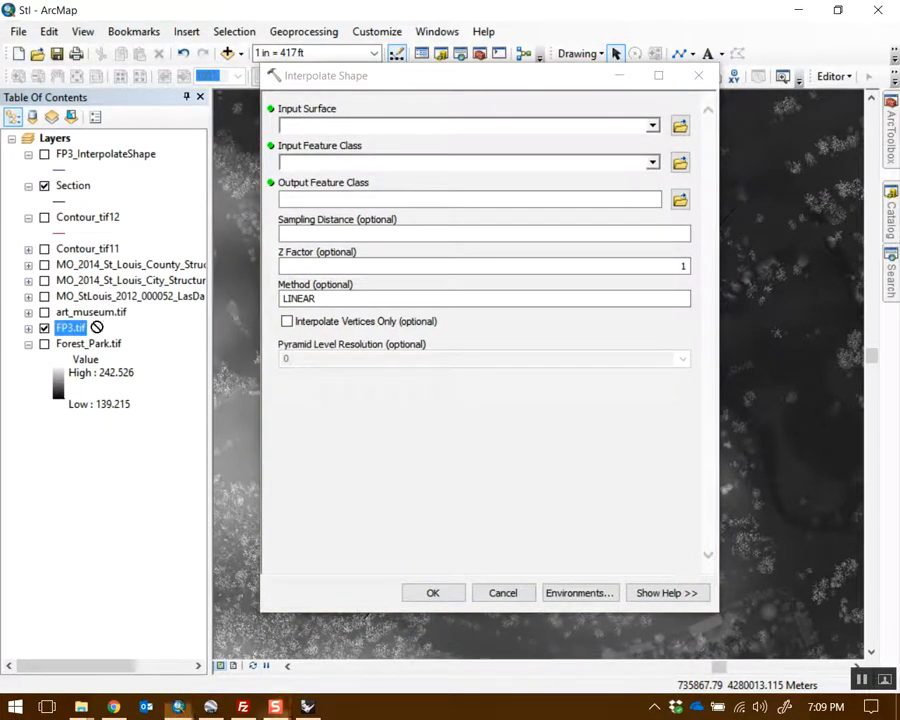
drag(322, 127, 324, 127)
drag(72, 184, 338, 172)
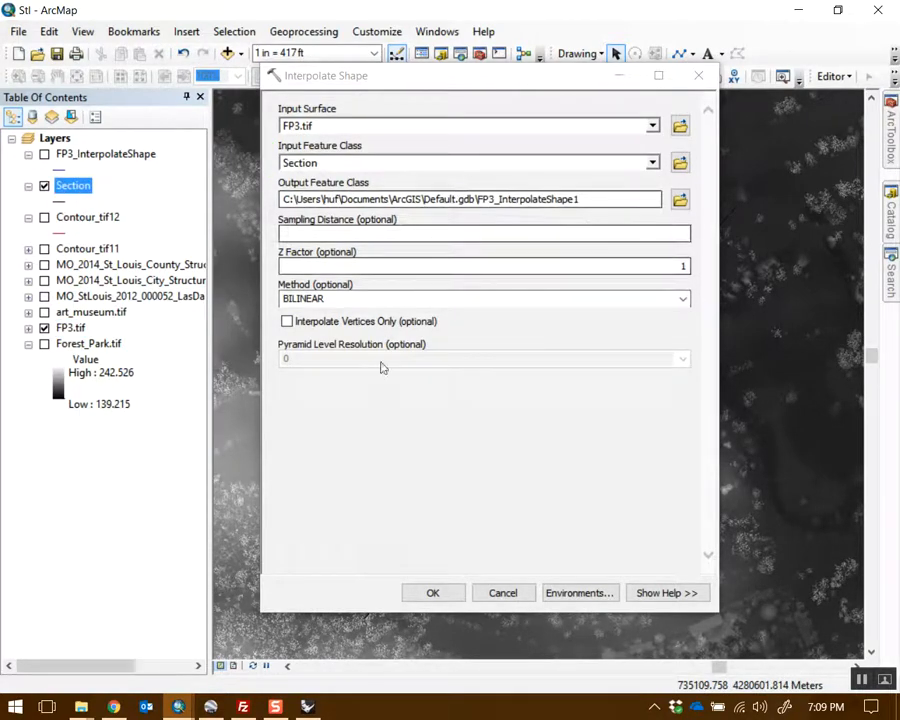
click(433, 593)
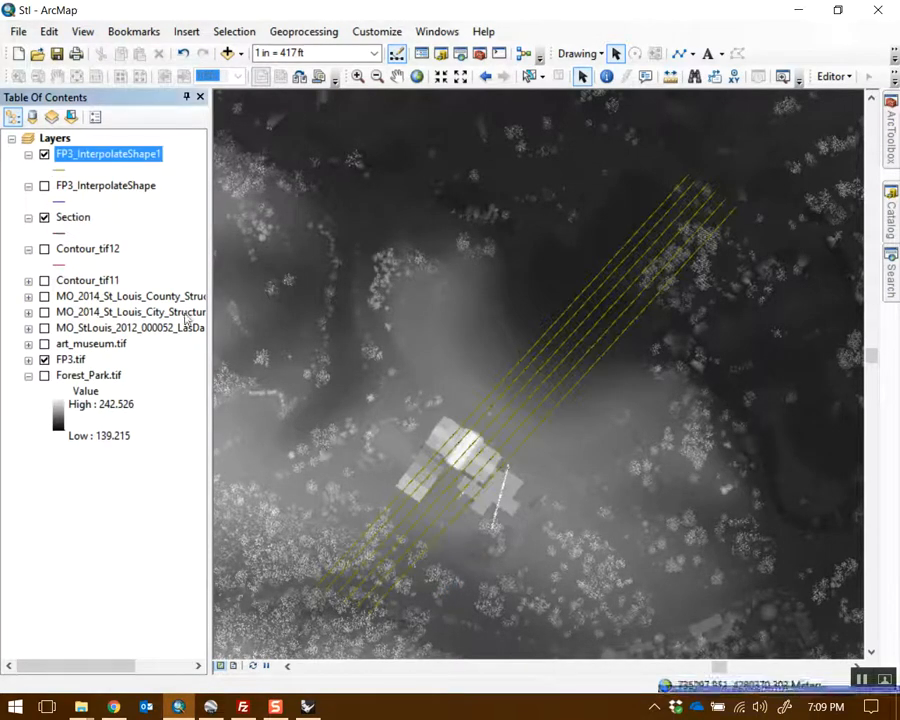
- Set up a CAD export of FP3_InterpolateShape1 with section2.DWG on the Desktop as the output file
right_click(136, 156)
mouse_move(235, 462)
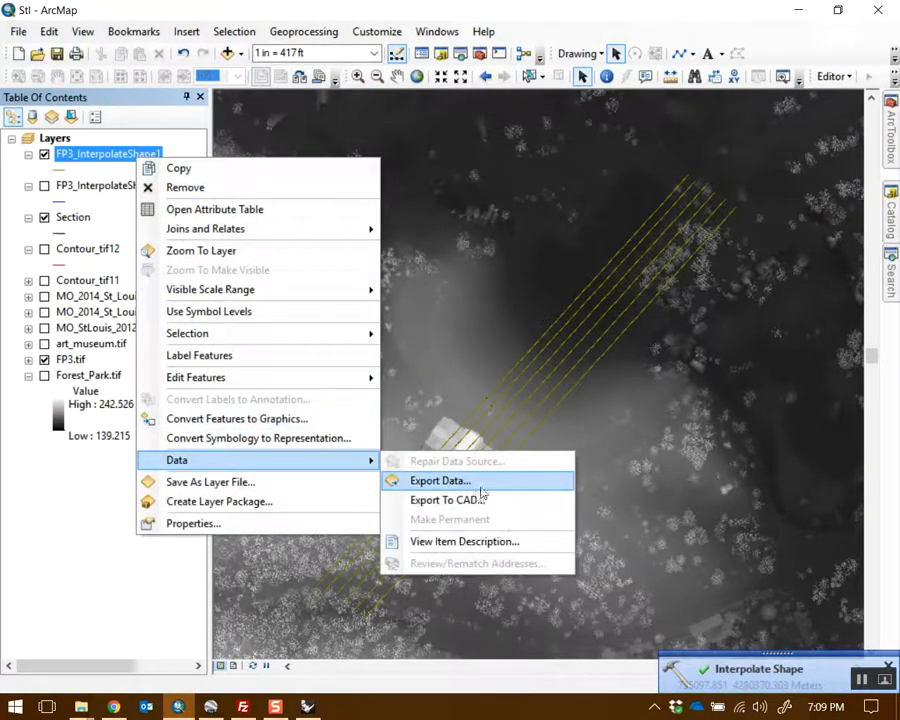
click(478, 500)
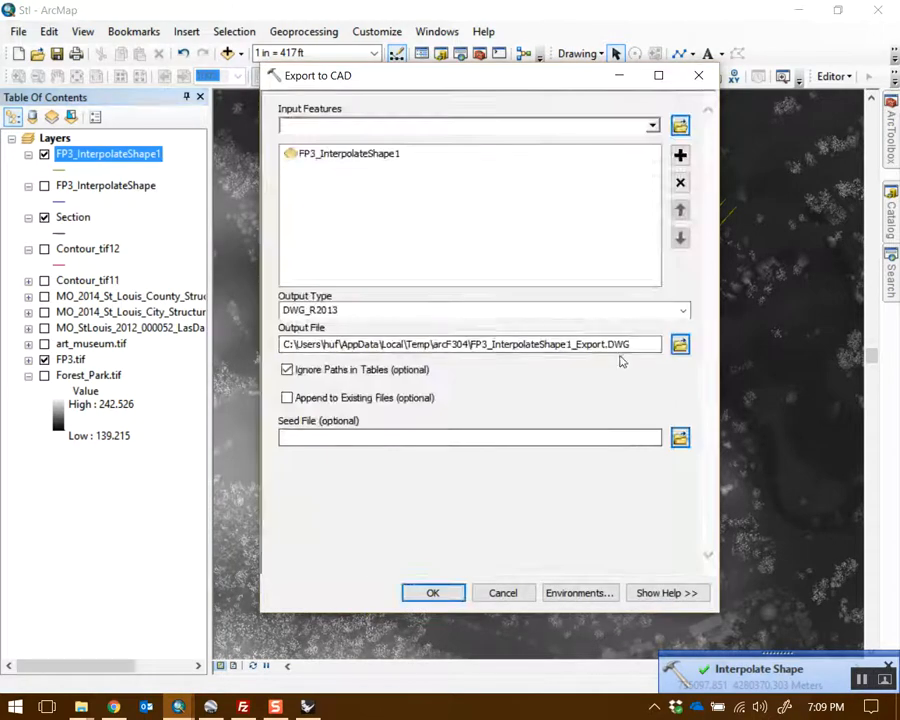
click(679, 345)
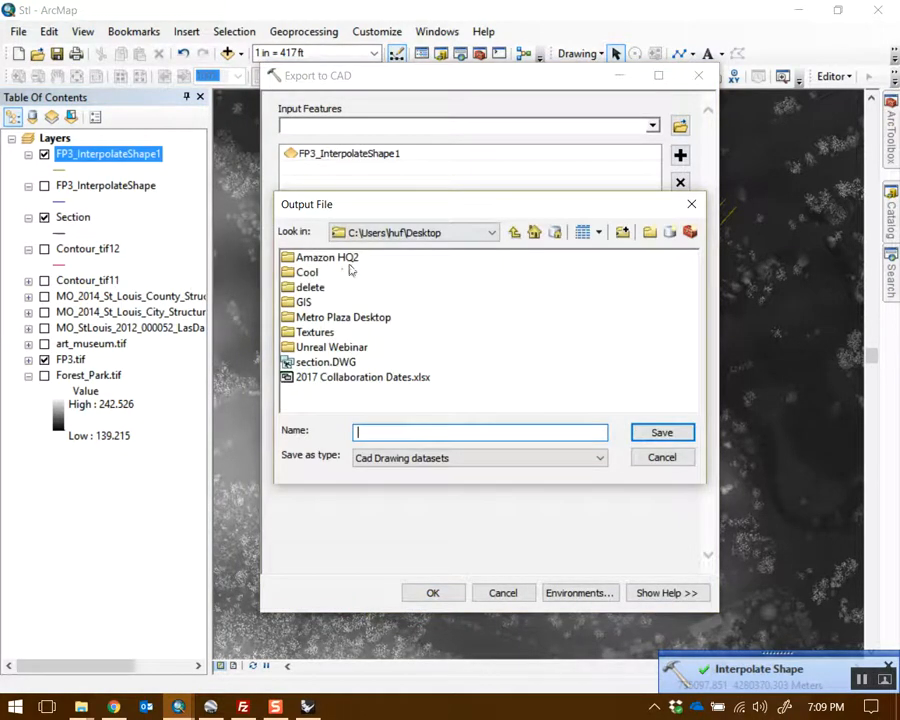
click(330, 362)
click(391, 432)
text(2.DWG)
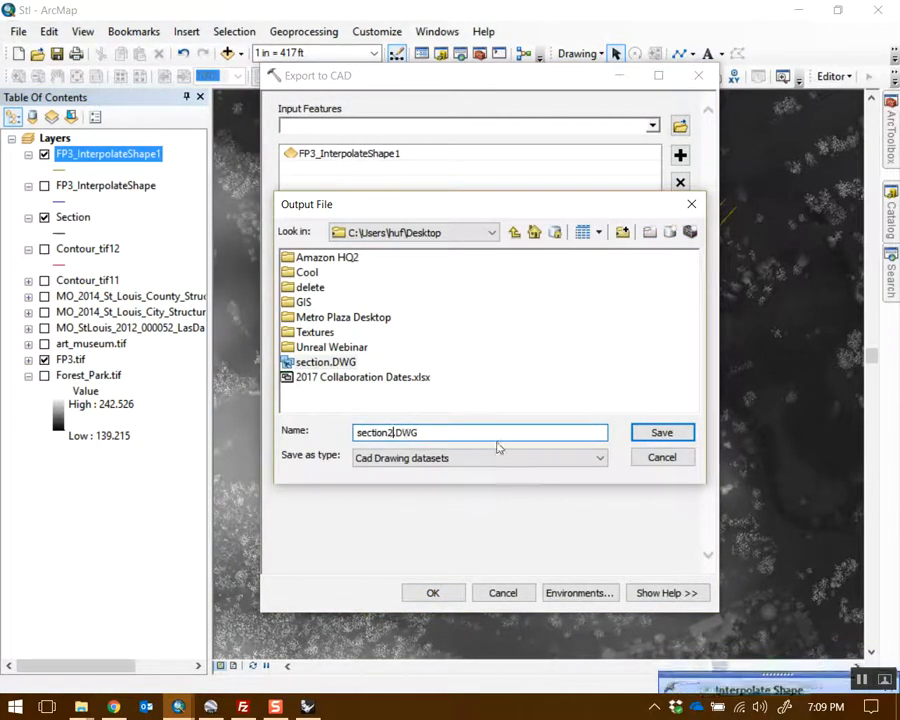
click(680, 432)
- Set the export environment's output coordinate system and processing extent to Same as Display
click(558, 593)
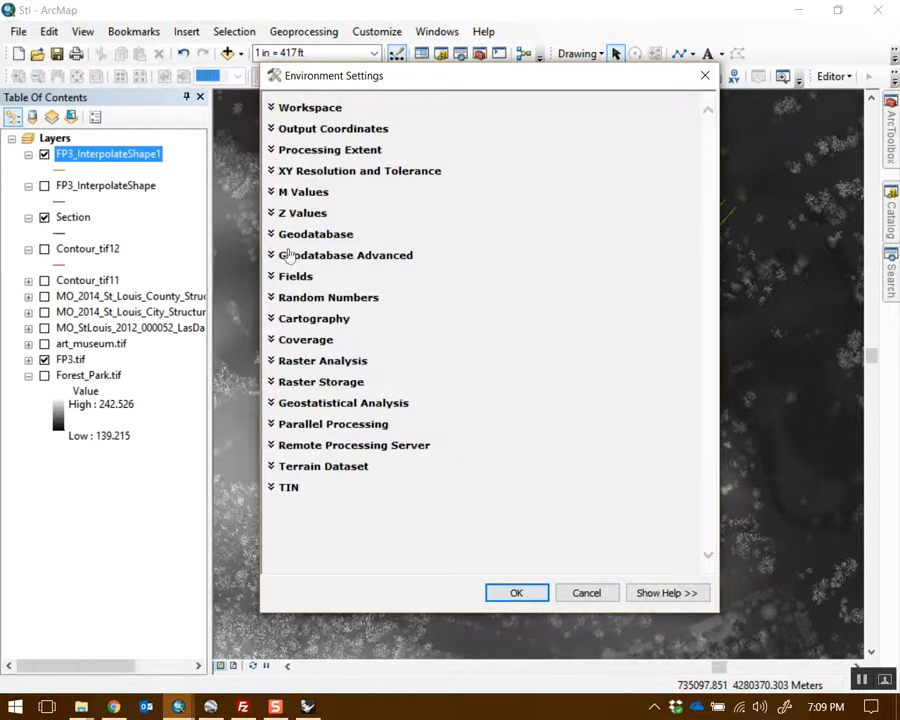
click(332, 129)
click(341, 162)
click(340, 202)
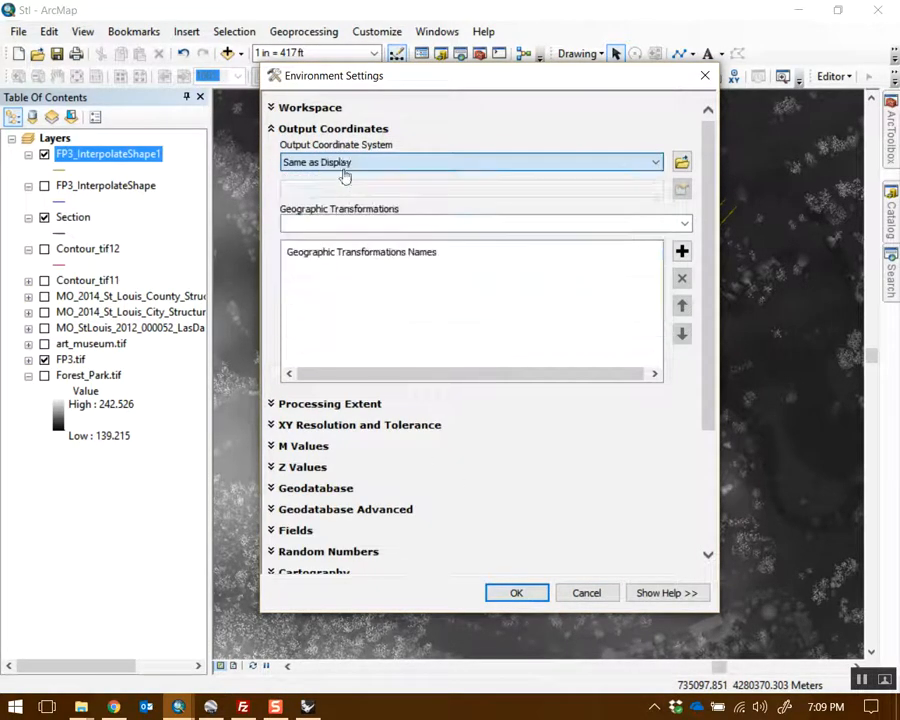
click(345, 129)
click(345, 149)
click(347, 184)
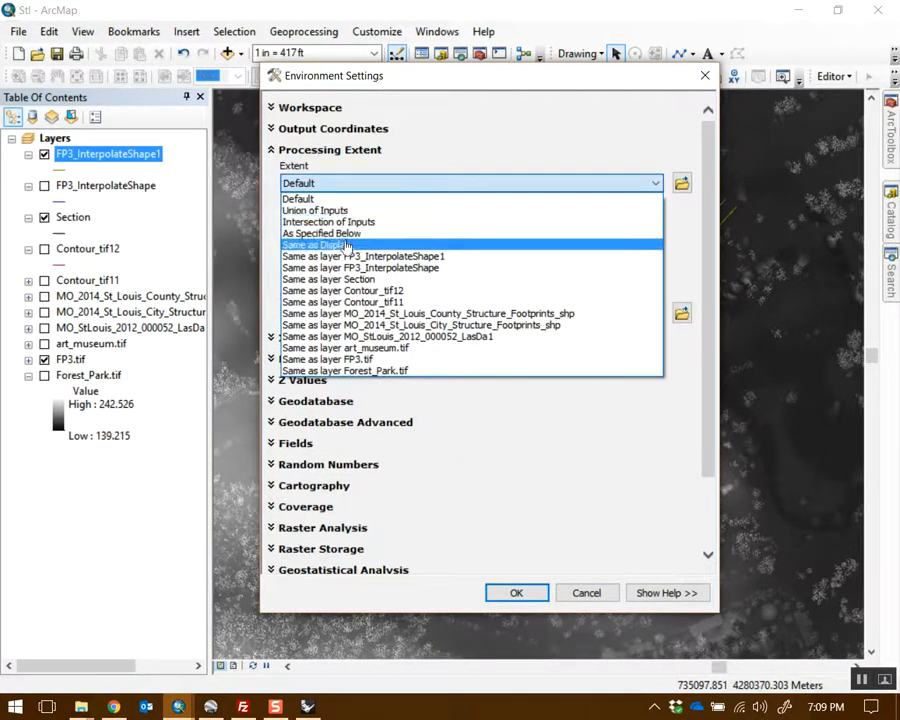
click(330, 250)
click(345, 149)
- Choose a cartographic coordinate system in the environment settings, accept the settings and run the CAD export
click(336, 322)
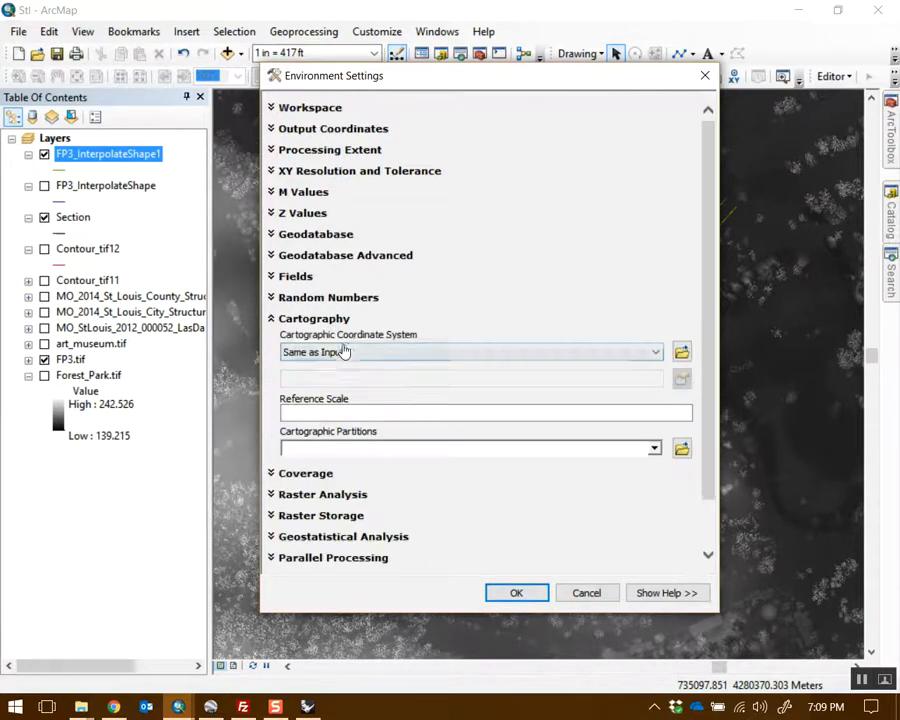
click(342, 351)
click(340, 391)
click(505, 592)
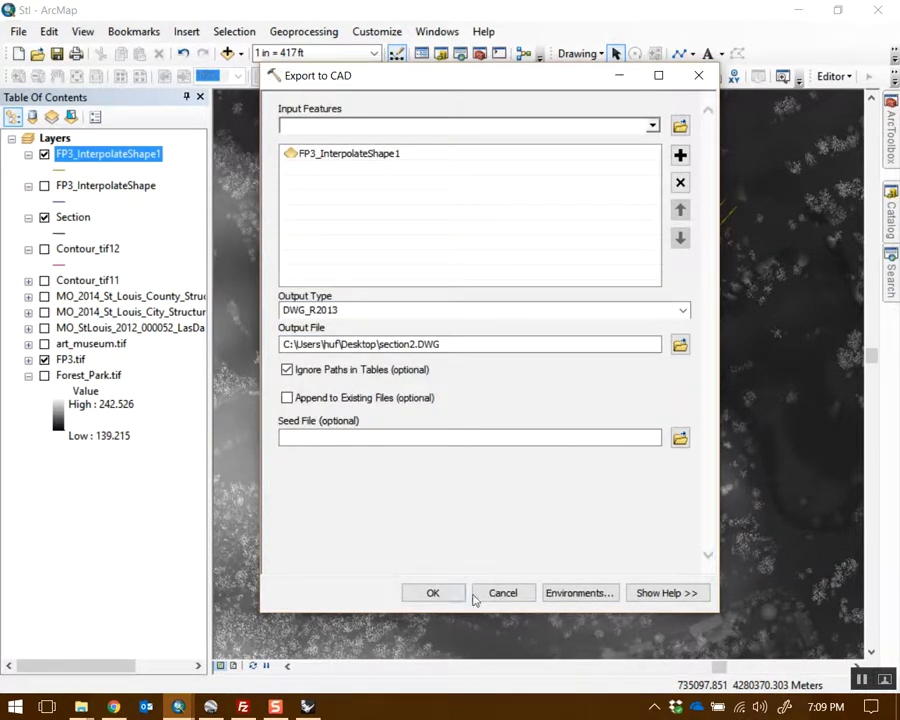
click(432, 589)
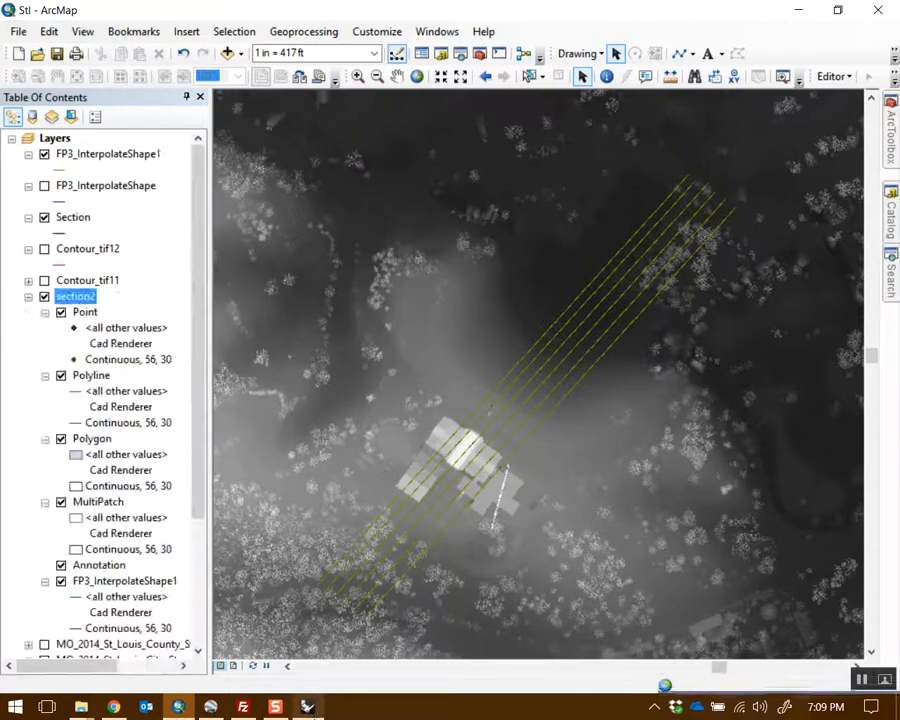
- Switch to Rhino, open section2.DWG and orbit around the parallel section profiles in a maximised Perspective viewport
click(309, 709)
click(35, 97)
click(454, 384)
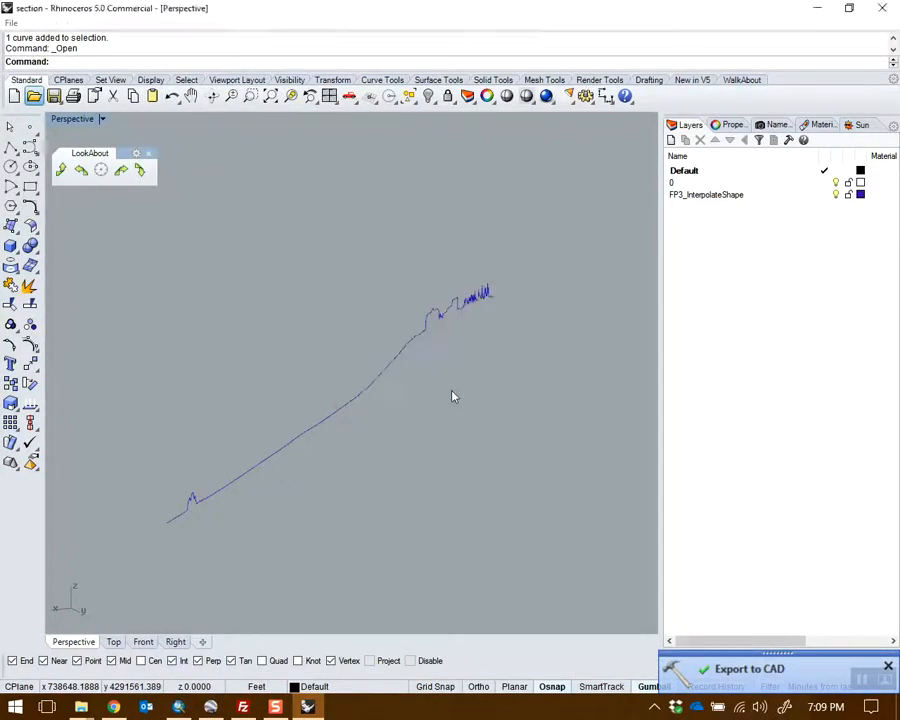
double_click(334, 100)
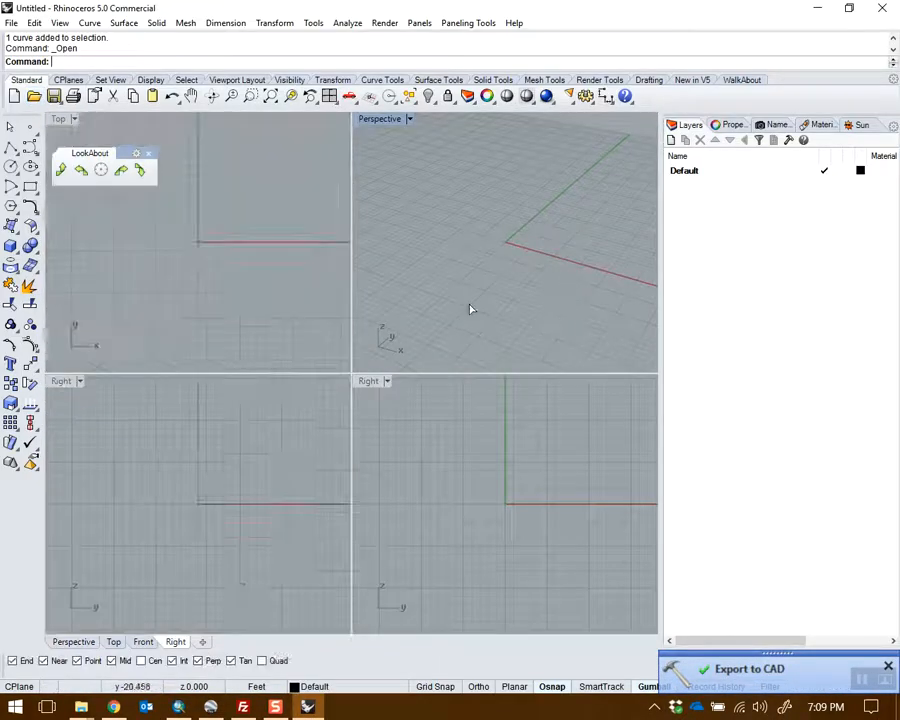
double_click(397, 120)
drag(446, 313, 440, 371)
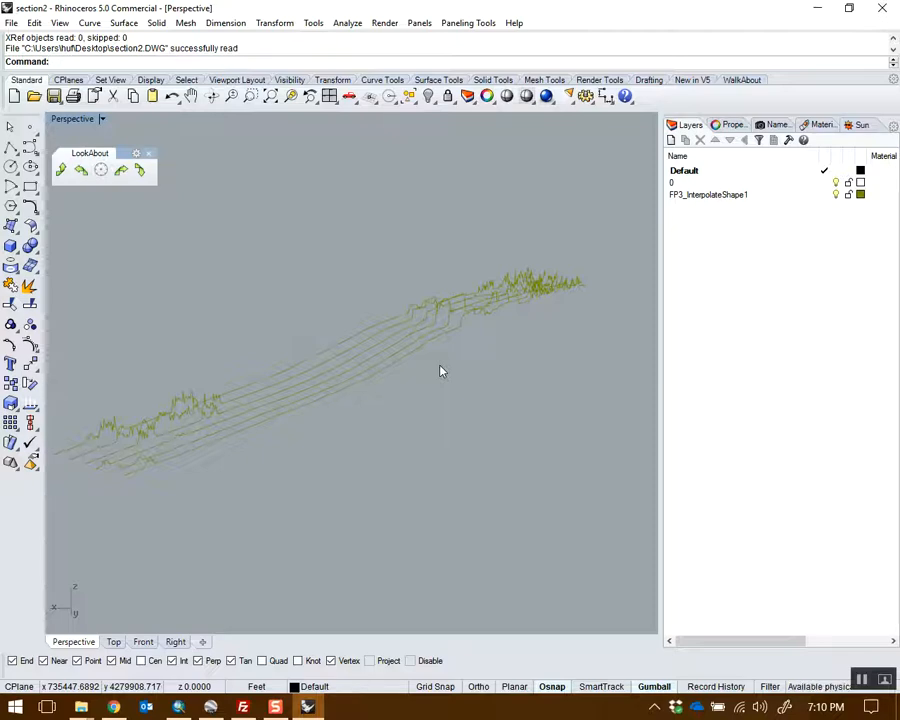
drag(440, 368, 508, 368)
key(F10)
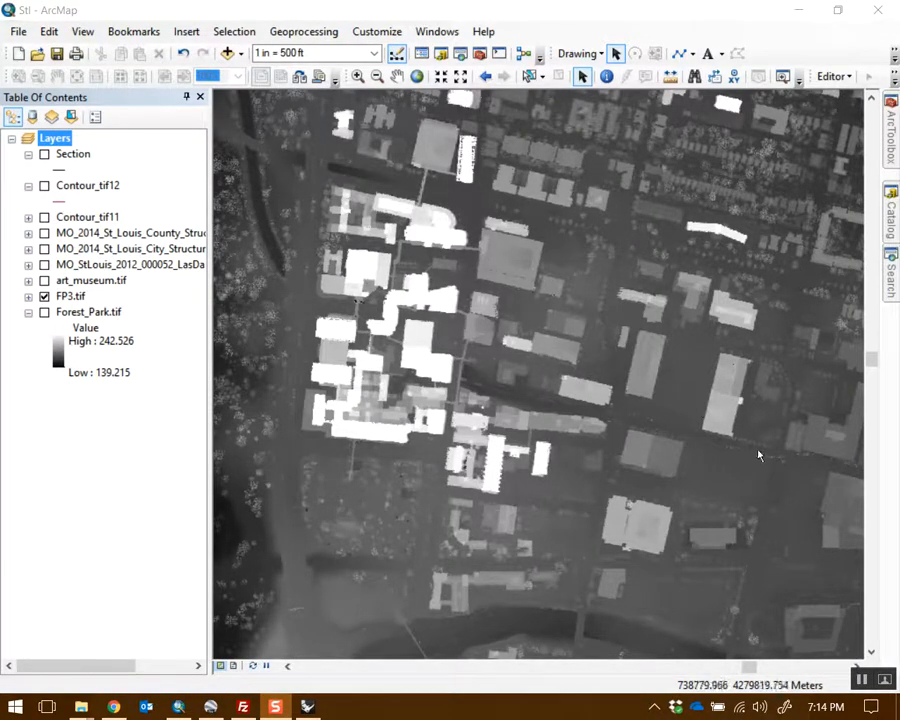
- Turn on the MO_2014_St_Louis_City_Structure_Footprints_shp layer in ArcMap and zoom in on the large connected building complex
drag(758, 455, 589, 400)
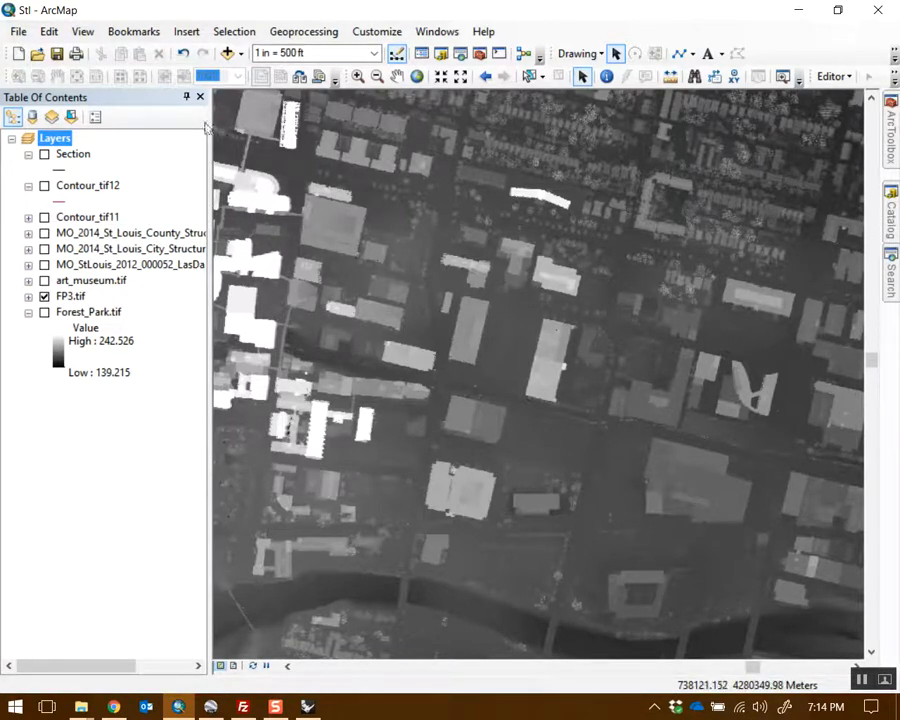
click(44, 249)
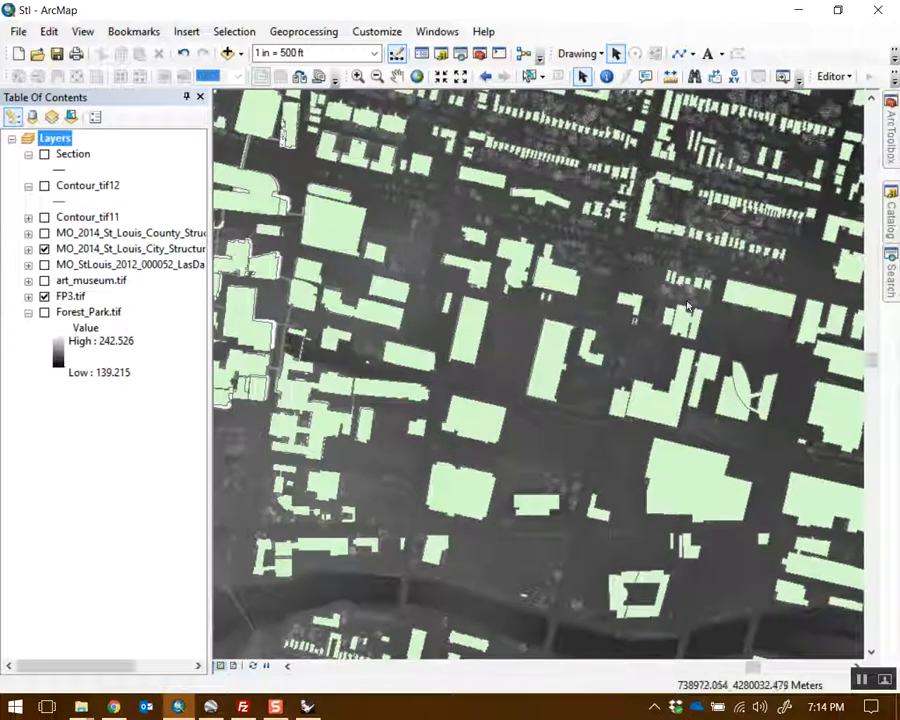
drag(645, 308, 570, 273)
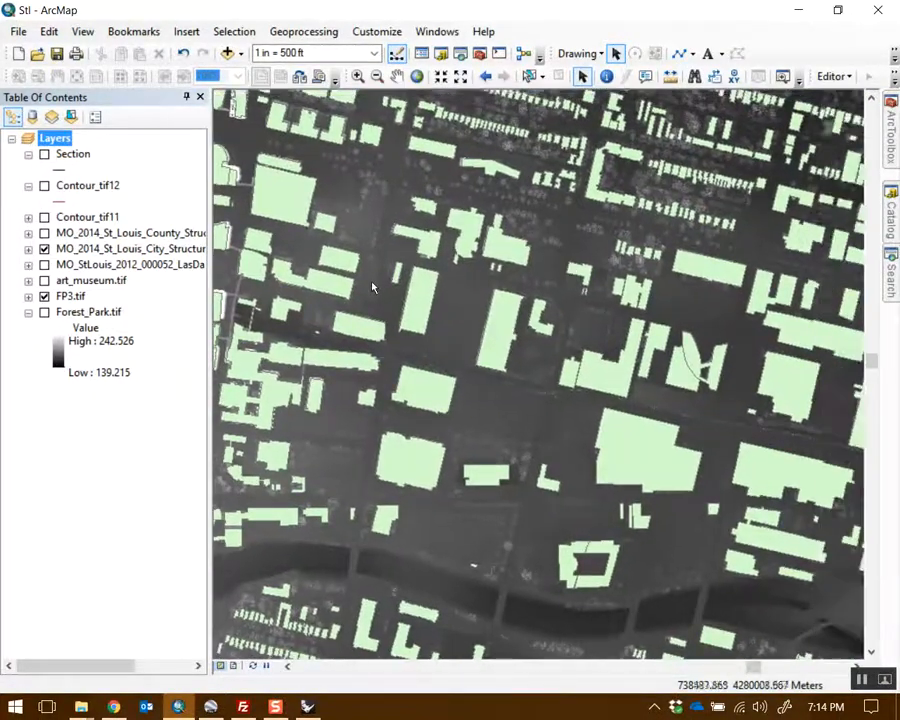
scroll(519, 352, up, 1)
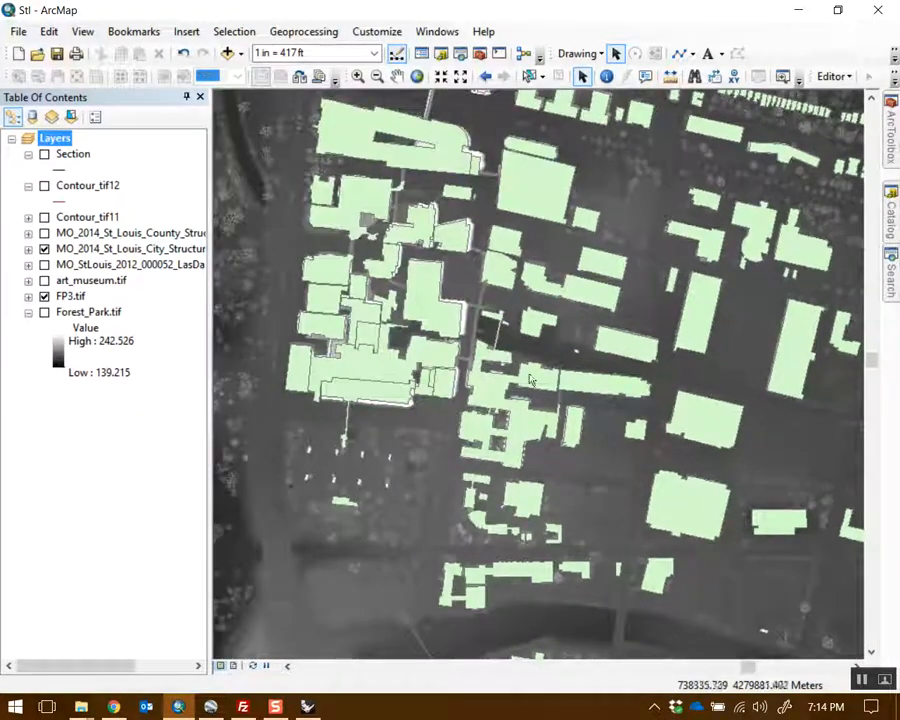
scroll(525, 350, up, 3)
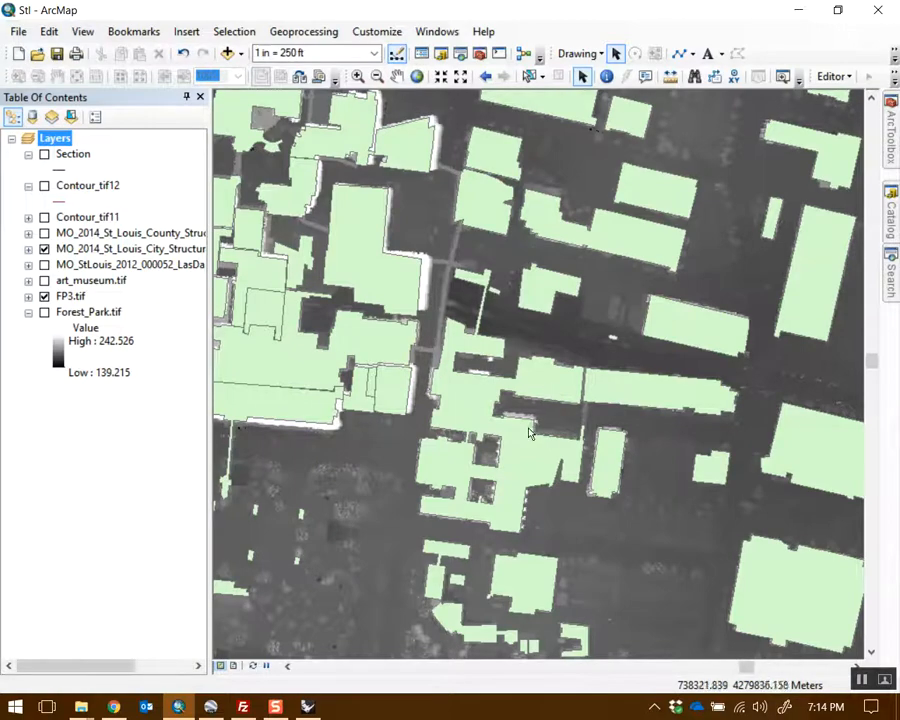
scroll(530, 432, up, 5)
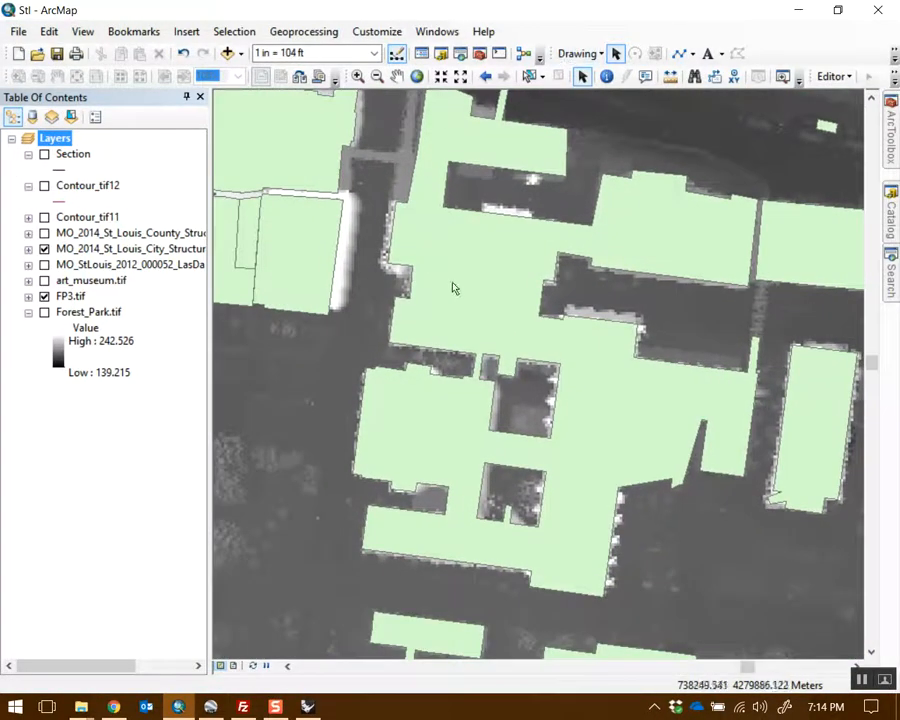
drag(453, 288, 424, 332)
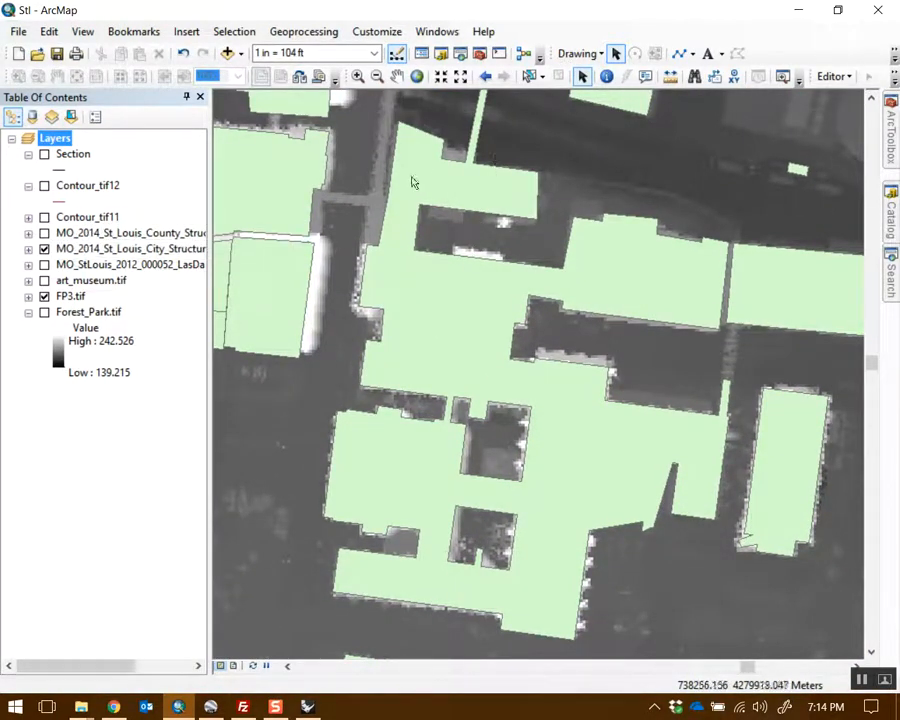
- Turn the city structure footprints off and back on to compare the outlines with the building heights in FP3.tif
click(44, 248)
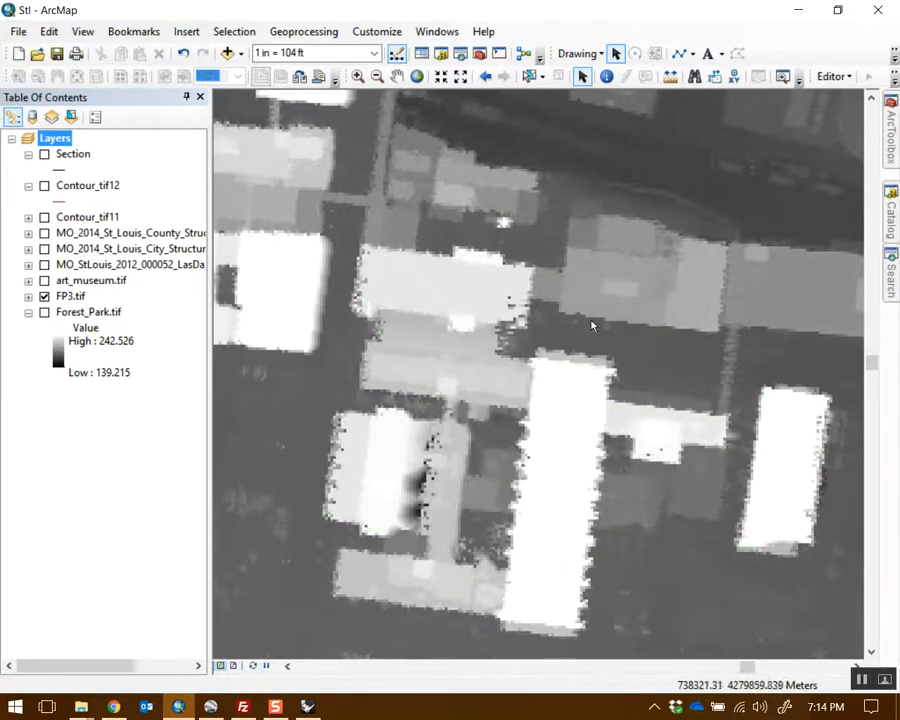
click(44, 264)
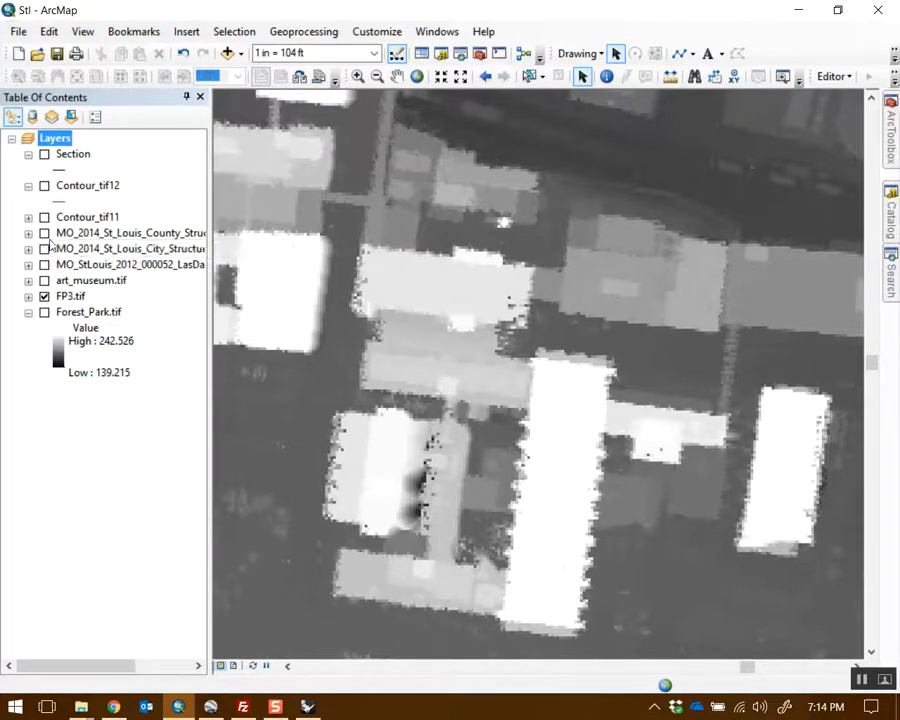
click(44, 248)
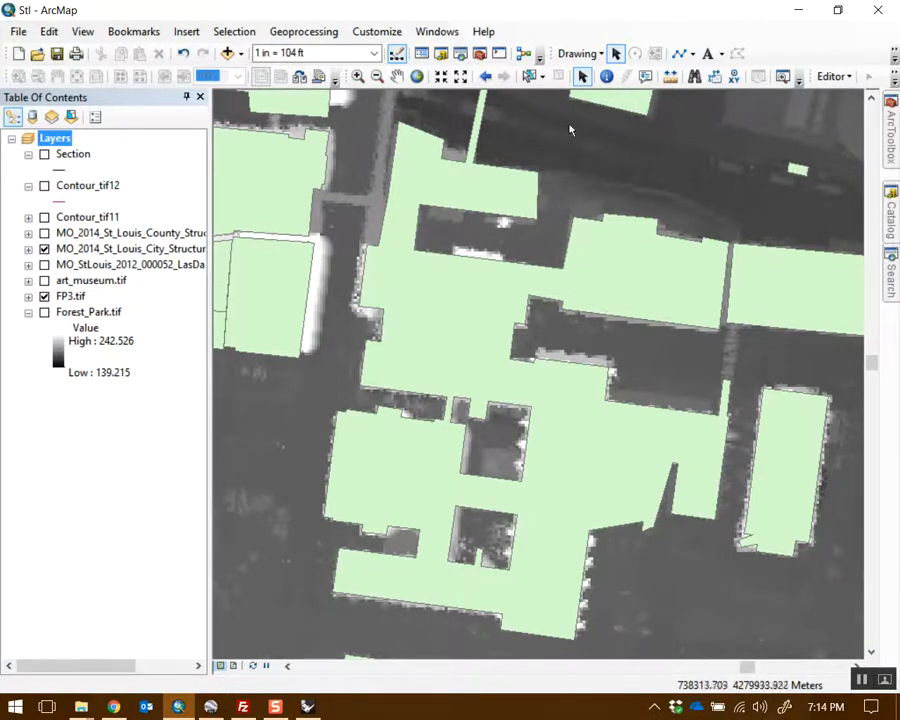
drag(672, 234, 635, 258)
scroll(608, 228, down, 1)
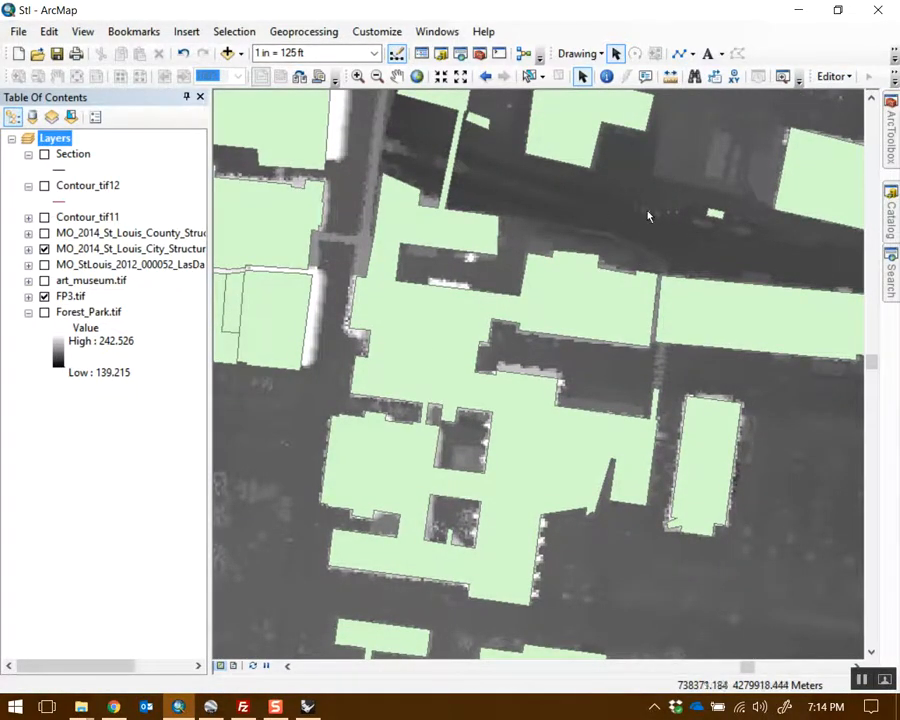
- Start editing the MO_2014_St_Louis_City_Structure_Footprints_shp layer and float the Editor toolbar over the map
click(78, 250)
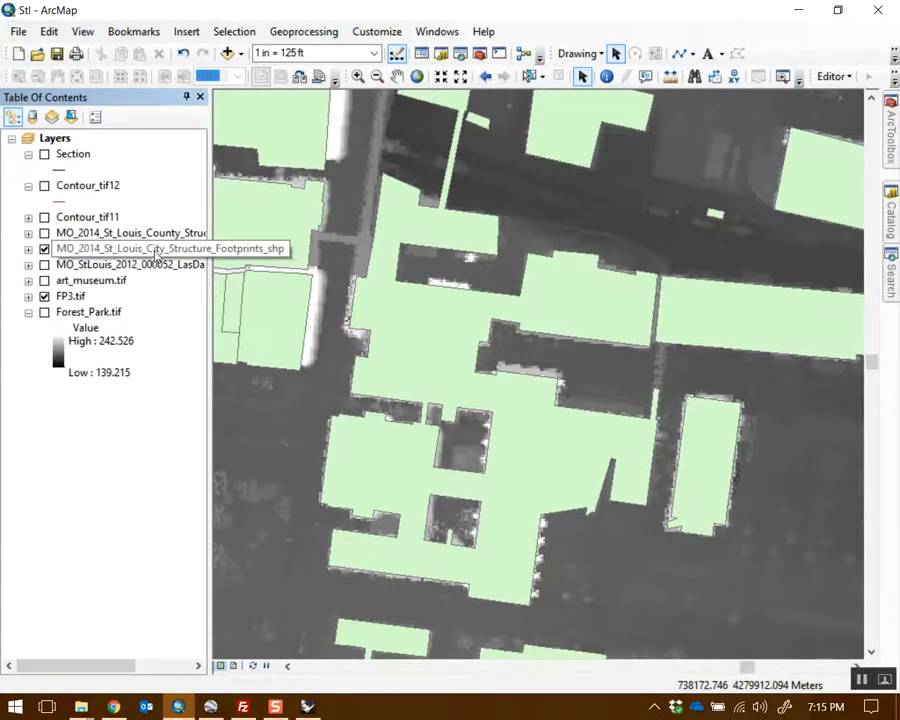
right_click(157, 256)
mouse_move(311, 472)
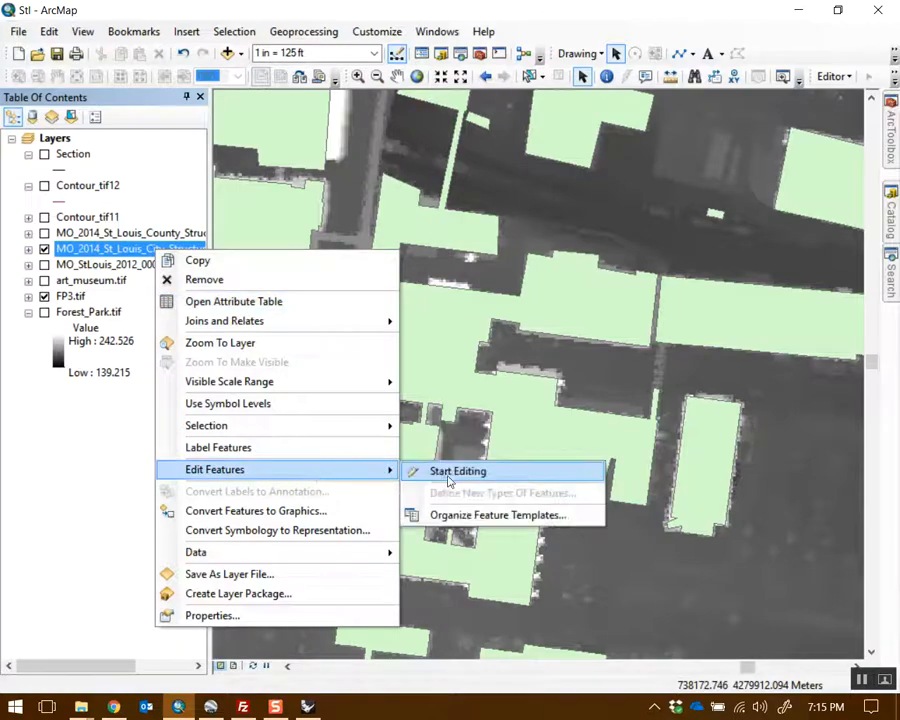
click(448, 478)
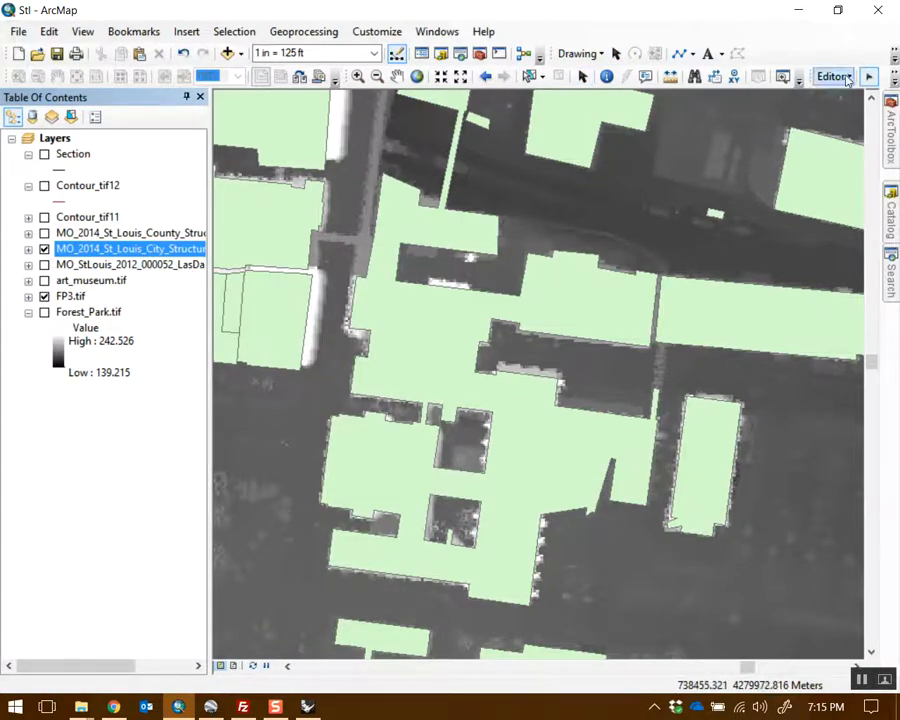
drag(847, 80, 287, 131)
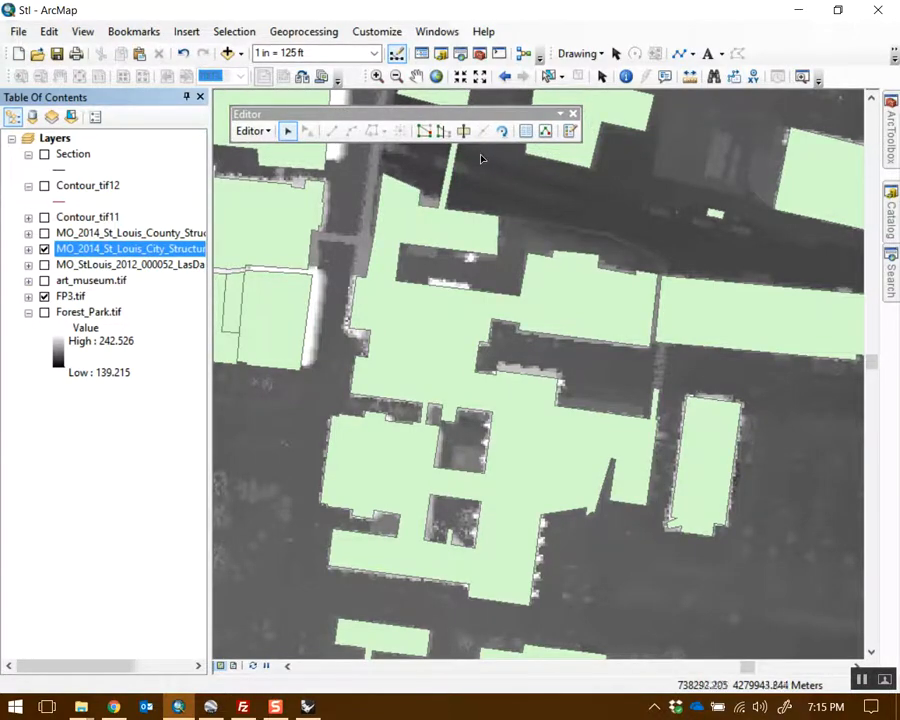
- Select the large connected building footprint and restyle the city structure footprints layer with no fill colour and a blue outline
click(476, 243)
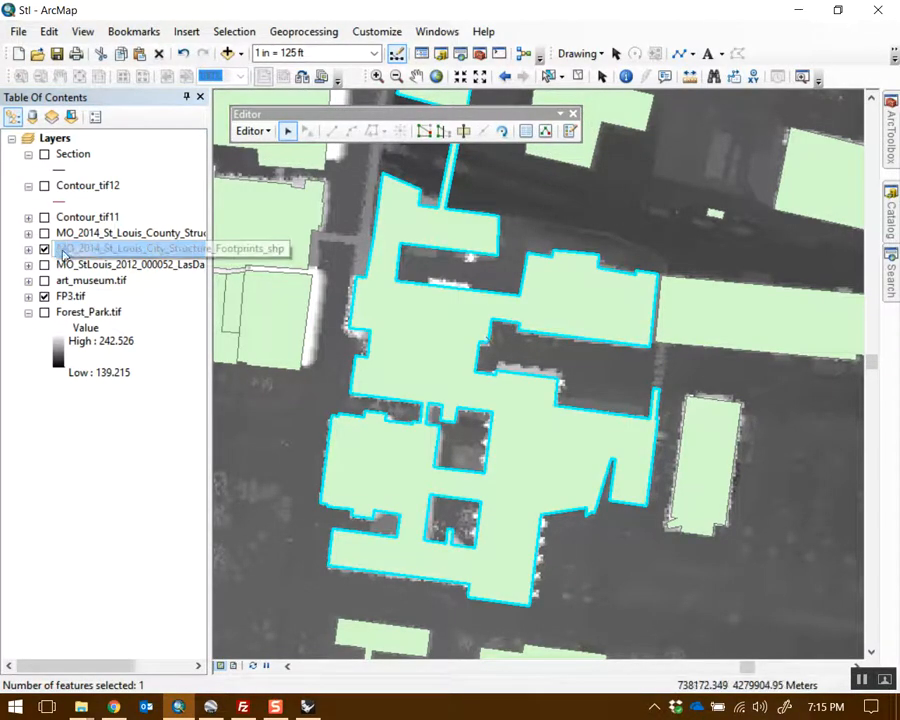
click(29, 250)
click(59, 264)
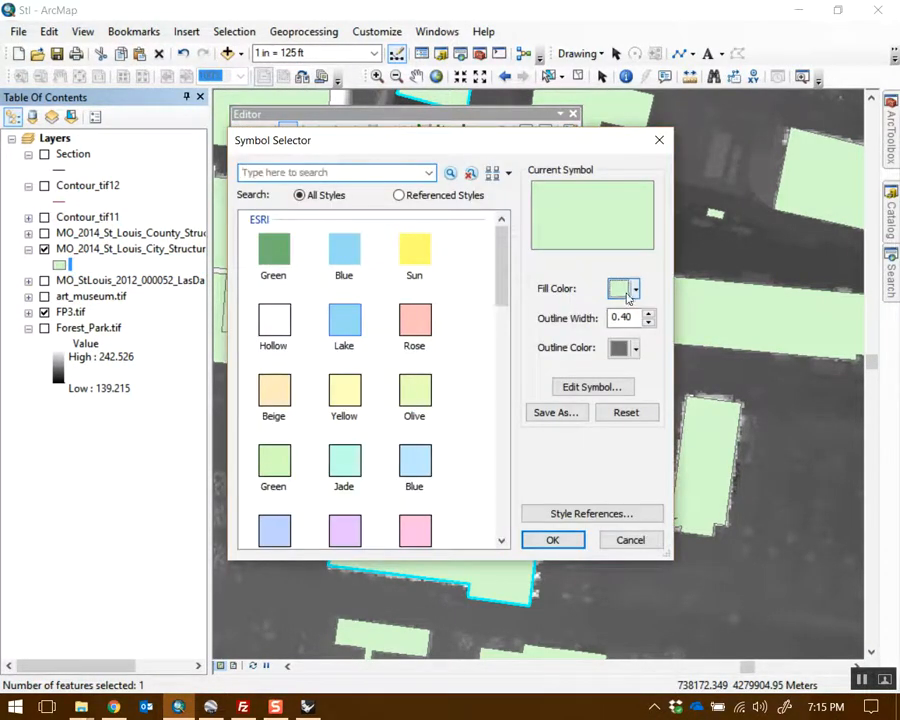
click(635, 348)
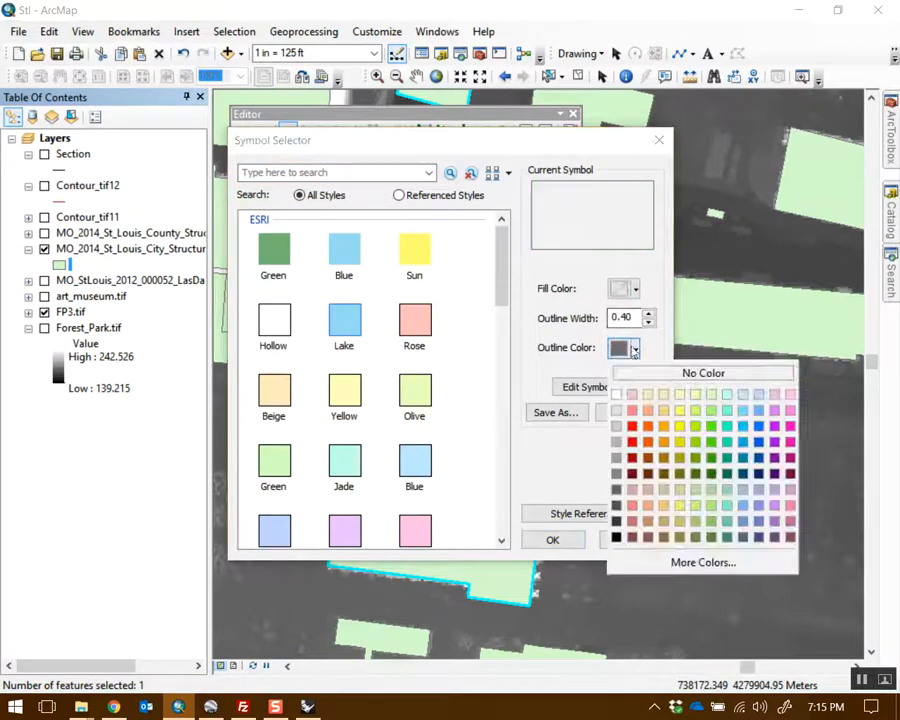
click(743, 450)
click(574, 539)
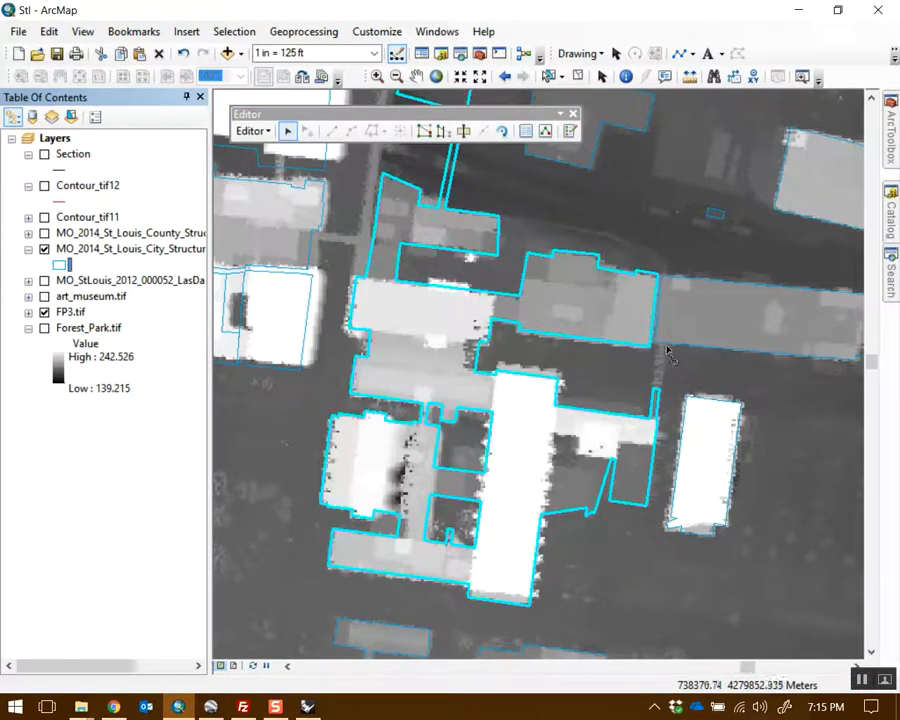
- Move the Editor toolbar clear of the complex and cut the northwest wing off the selected footprint where it meets the bright northern block
click(583, 257)
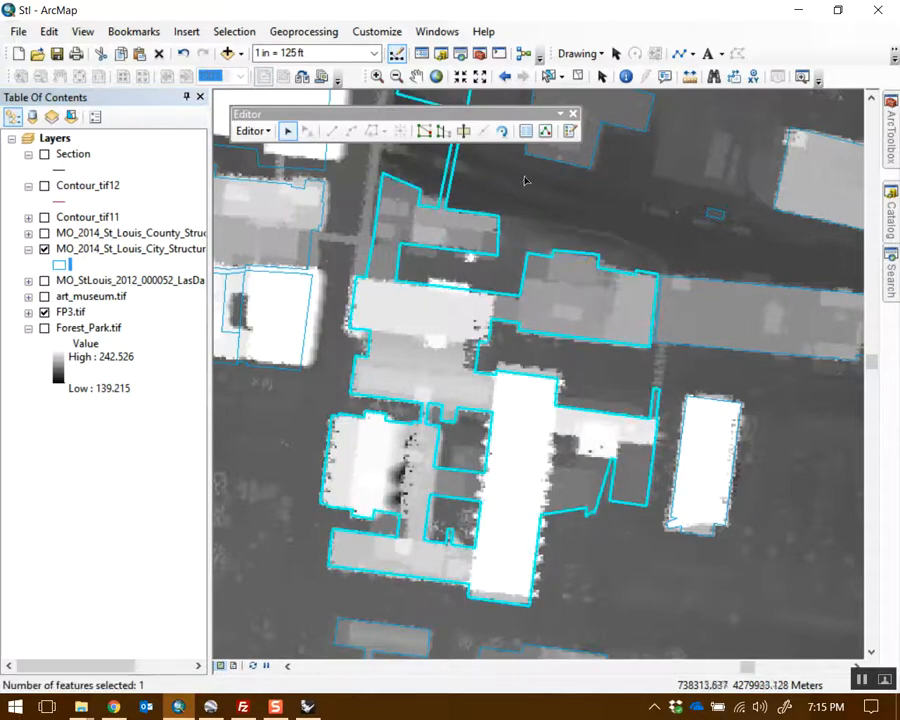
drag(463, 120, 732, 143)
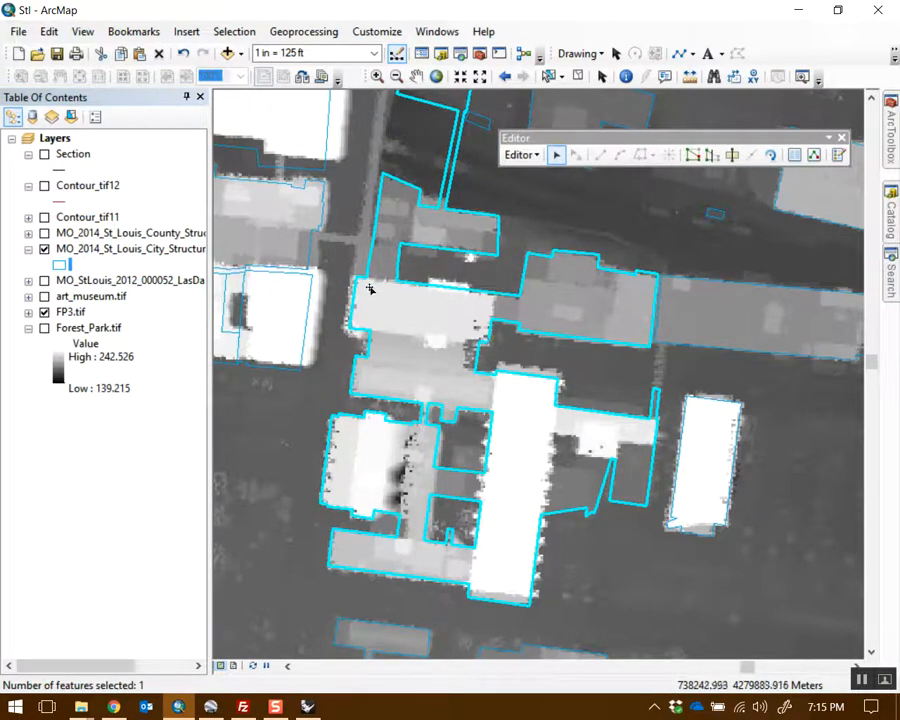
click(732, 155)
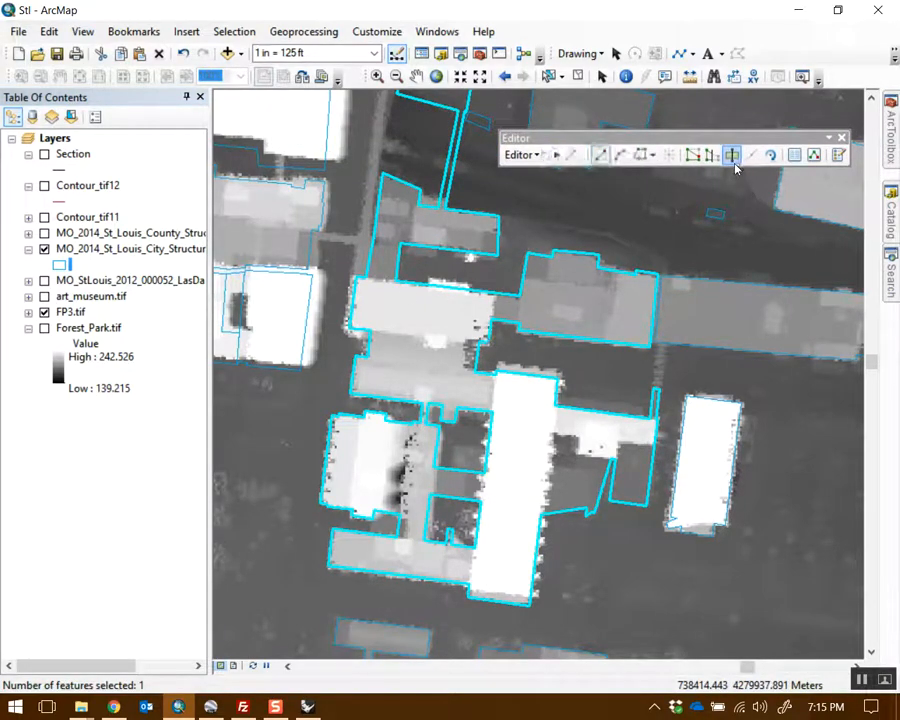
click(367, 285)
double_click(394, 285)
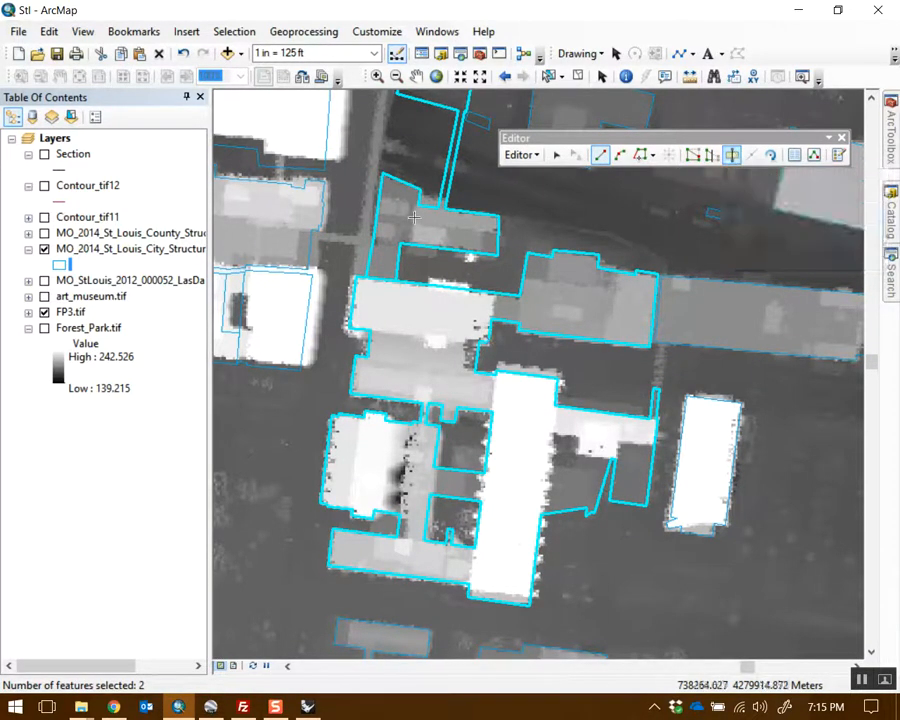
- Reselect only the remaining main complex and cut off its northeast wing along the bright northern block's east edge
click(617, 55)
click(557, 156)
click(580, 222)
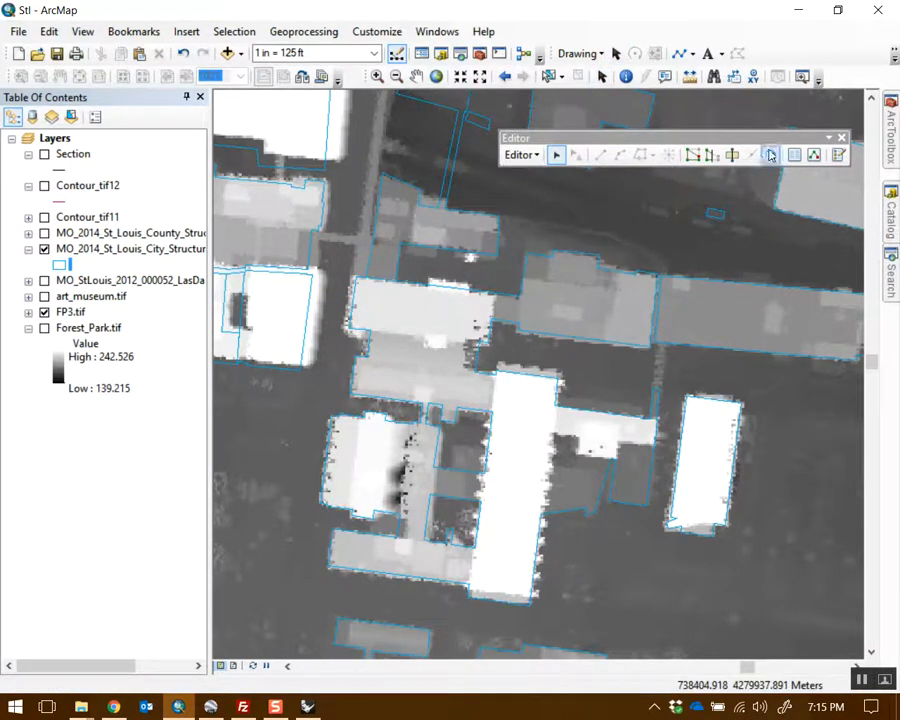
click(732, 156)
click(506, 292)
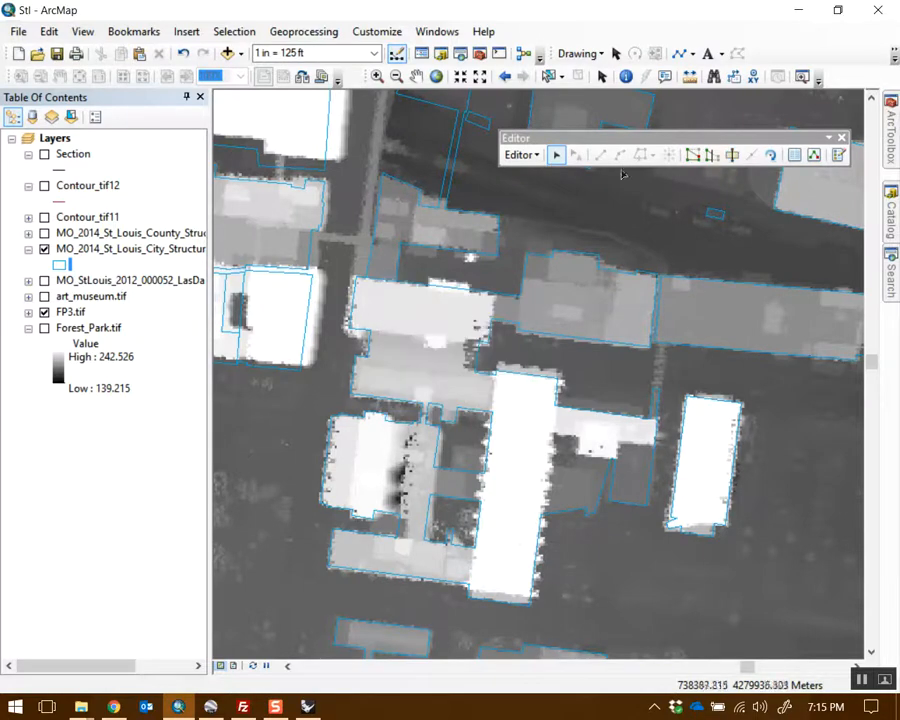
click(571, 258)
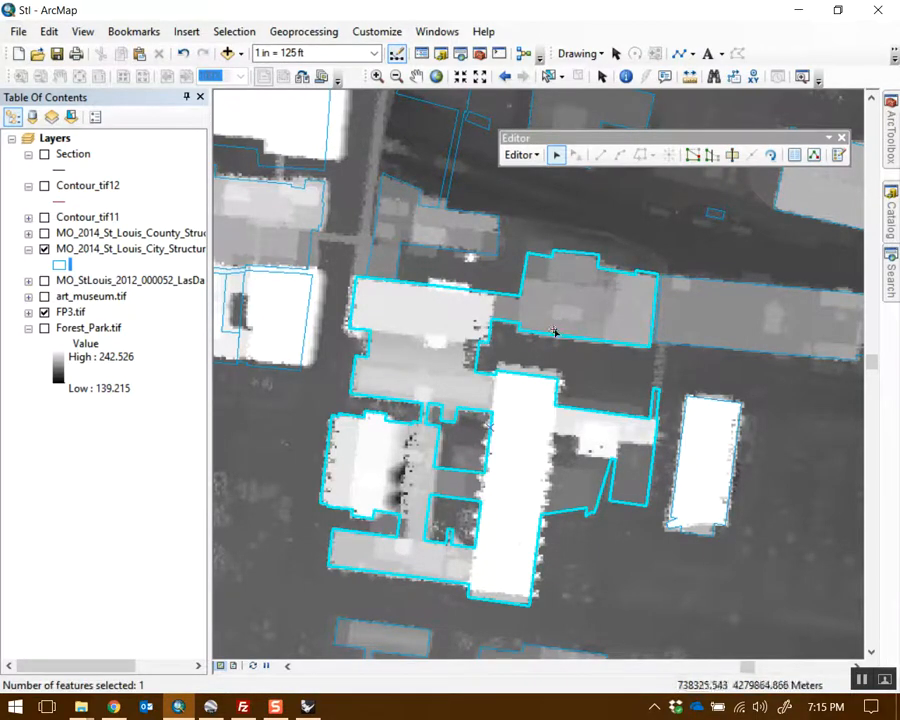
click(732, 156)
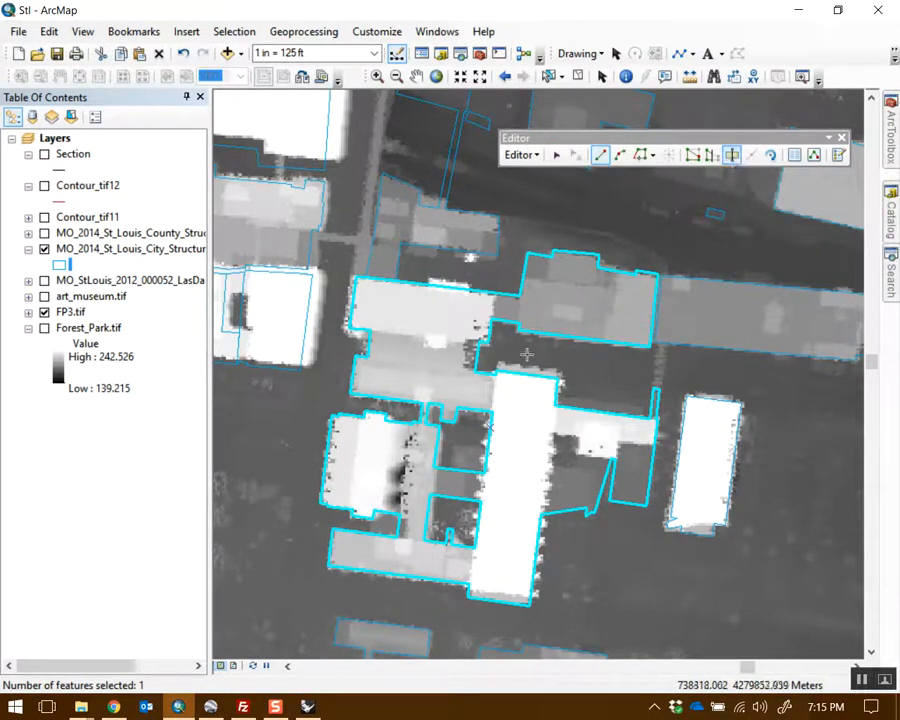
click(491, 319)
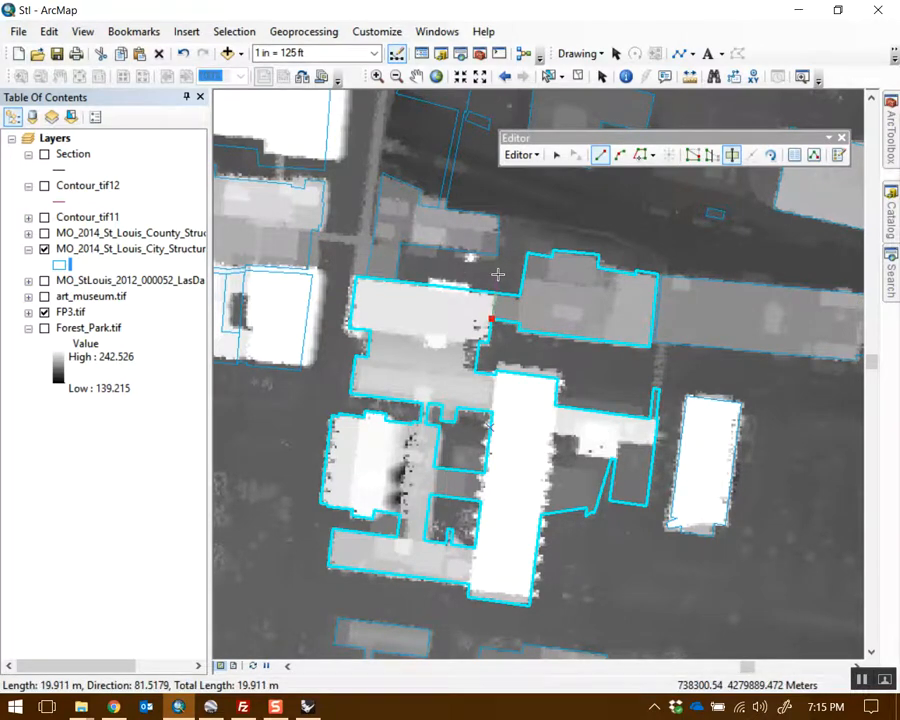
double_click(495, 269)
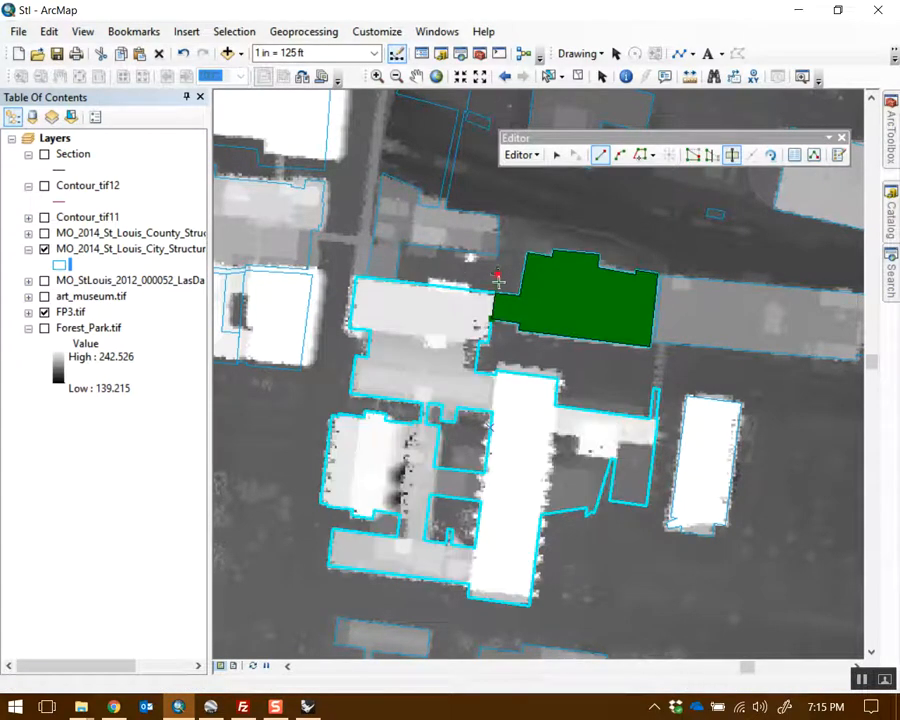
- Cut the bright northern block and the lower strip directly south of it into separate polygons with two east-west cuts
click(370, 330)
double_click(482, 348)
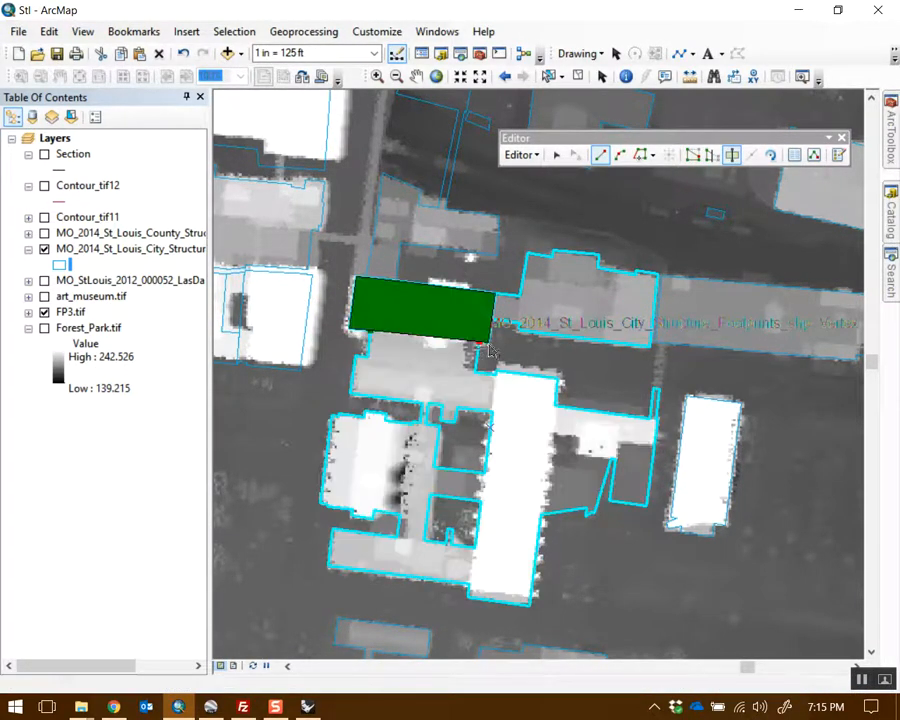
click(368, 354)
double_click(477, 375)
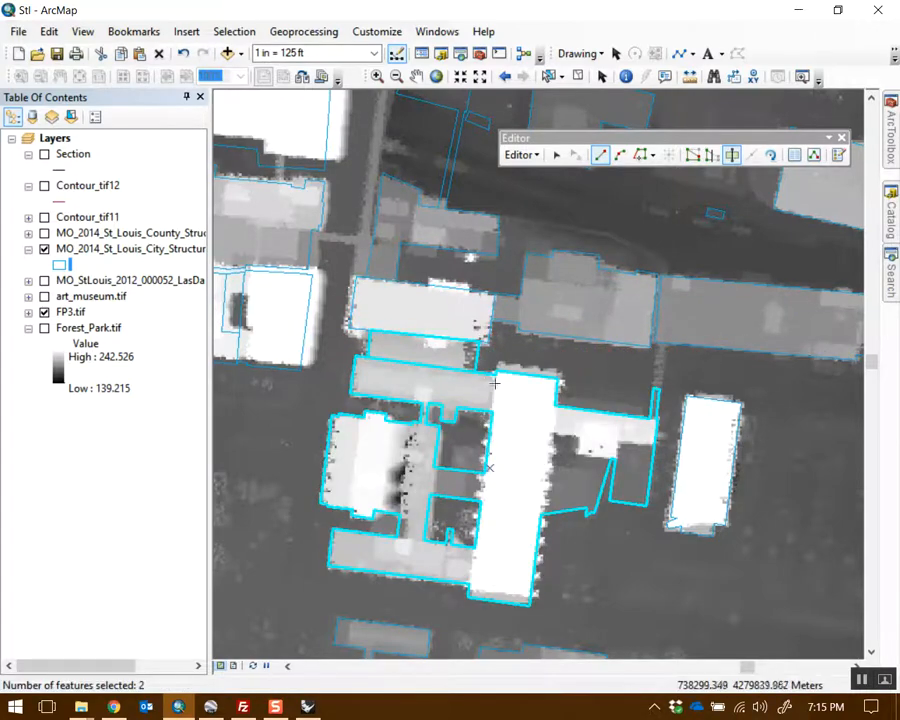
- Cut the remaining complex along the tall central tower's west edge, from its northwest corner to beyond its south end
click(493, 381)
double_click(491, 411)
click(586, 408)
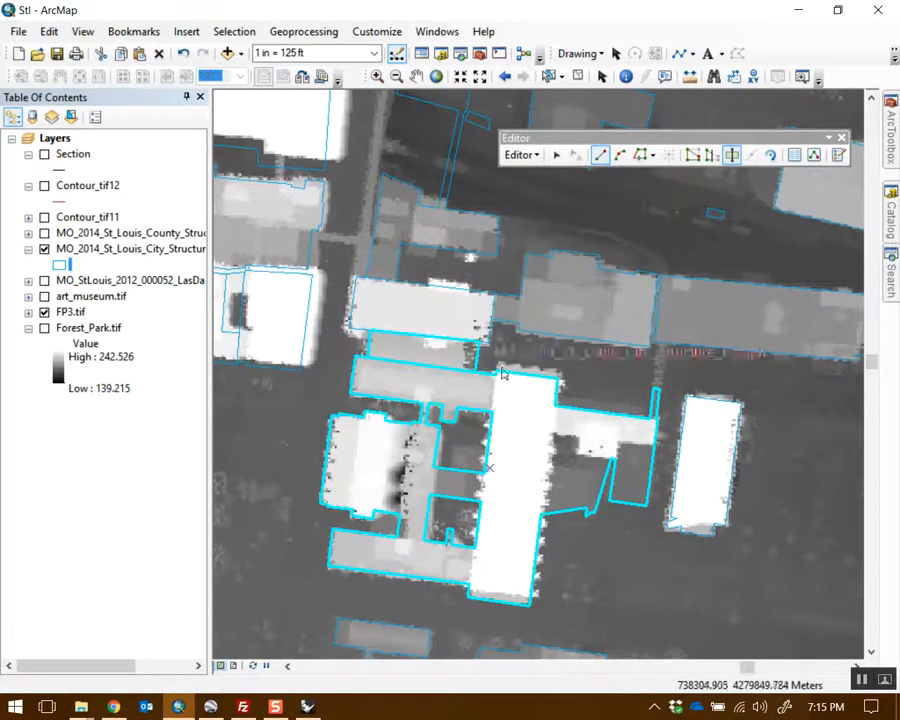
click(495, 375)
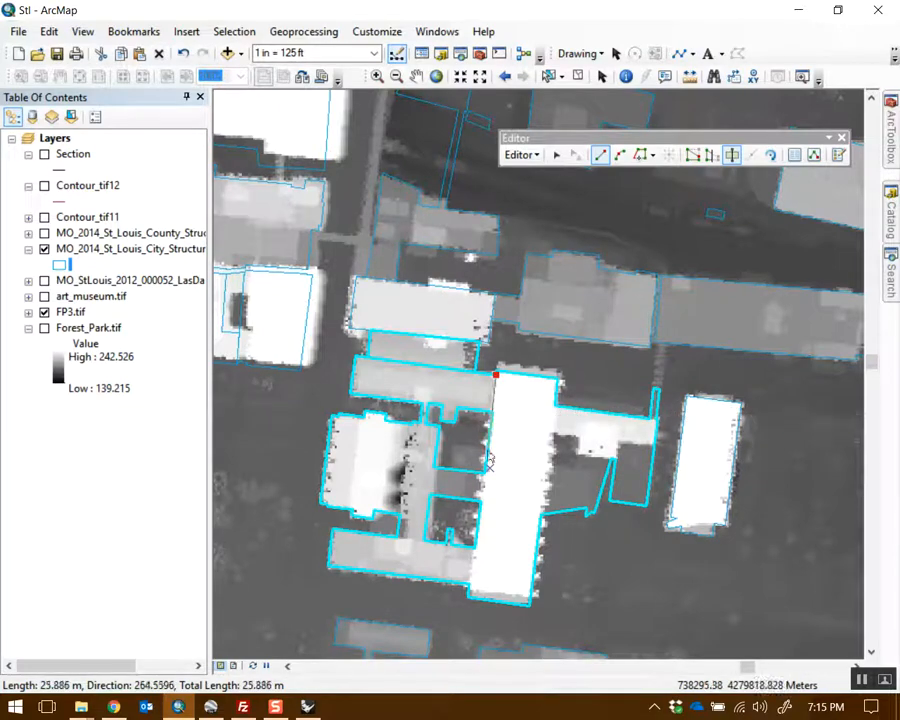
double_click(465, 627)
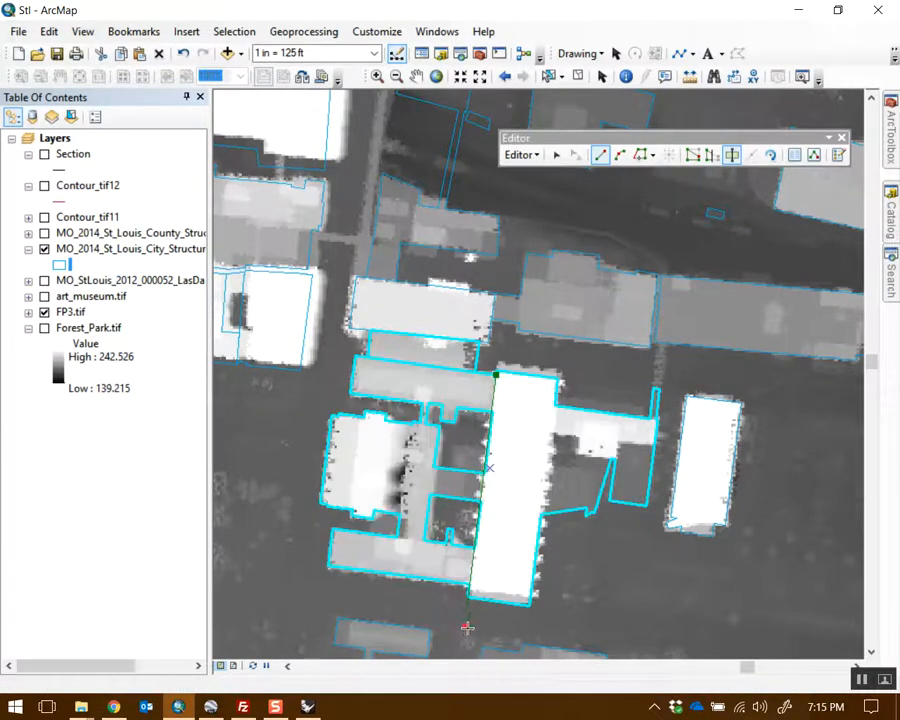
- Cut the eastern part off along the tall tower's east edge, and split it east-west below its bright northern strip
click(557, 156)
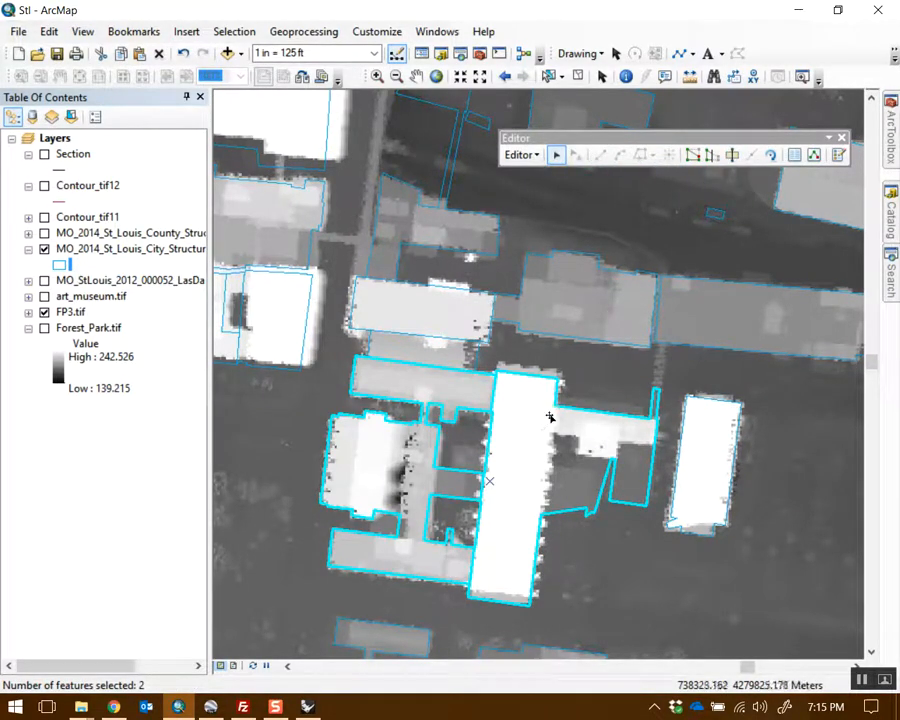
click(733, 155)
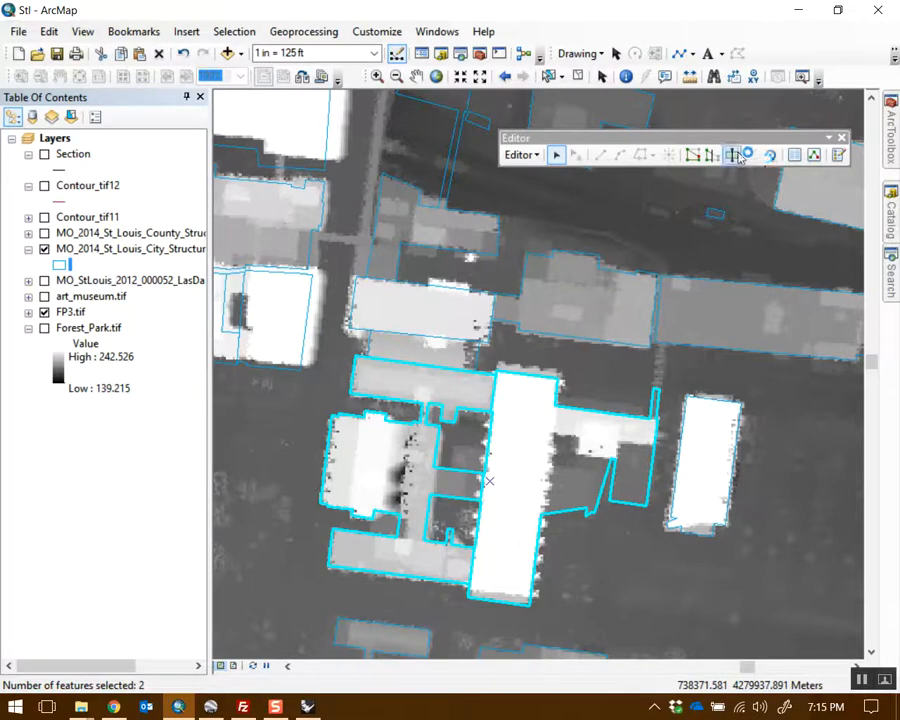
click(554, 405)
click(538, 518)
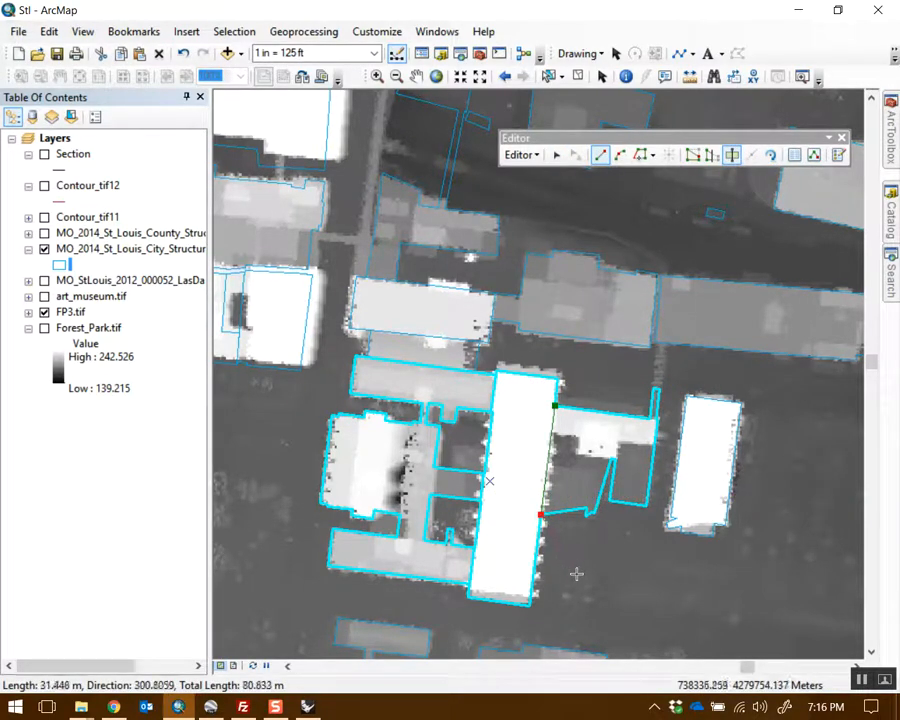
double_click(578, 577)
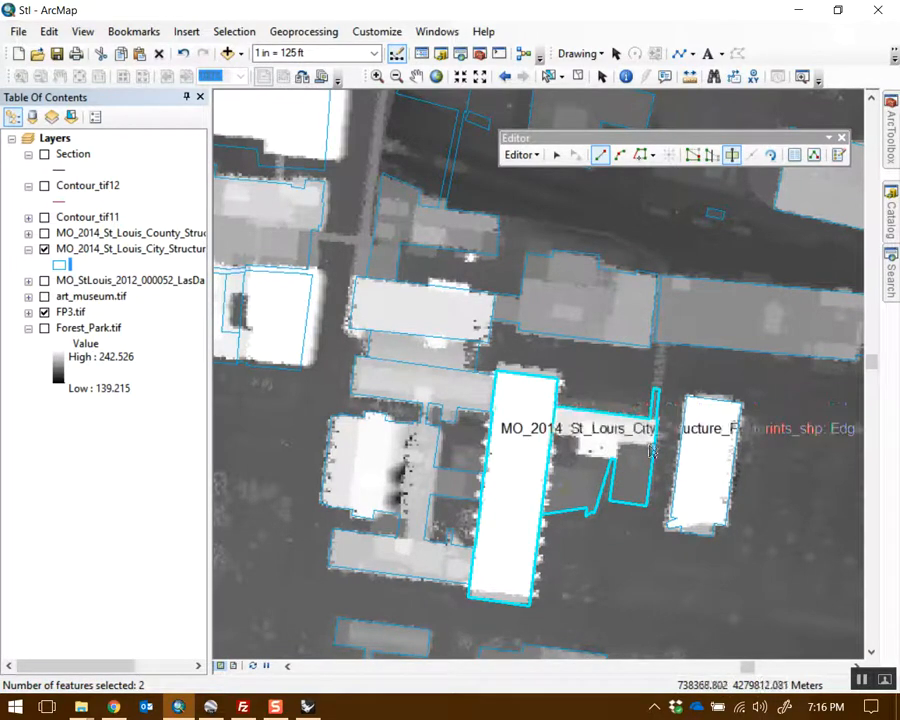
click(551, 434)
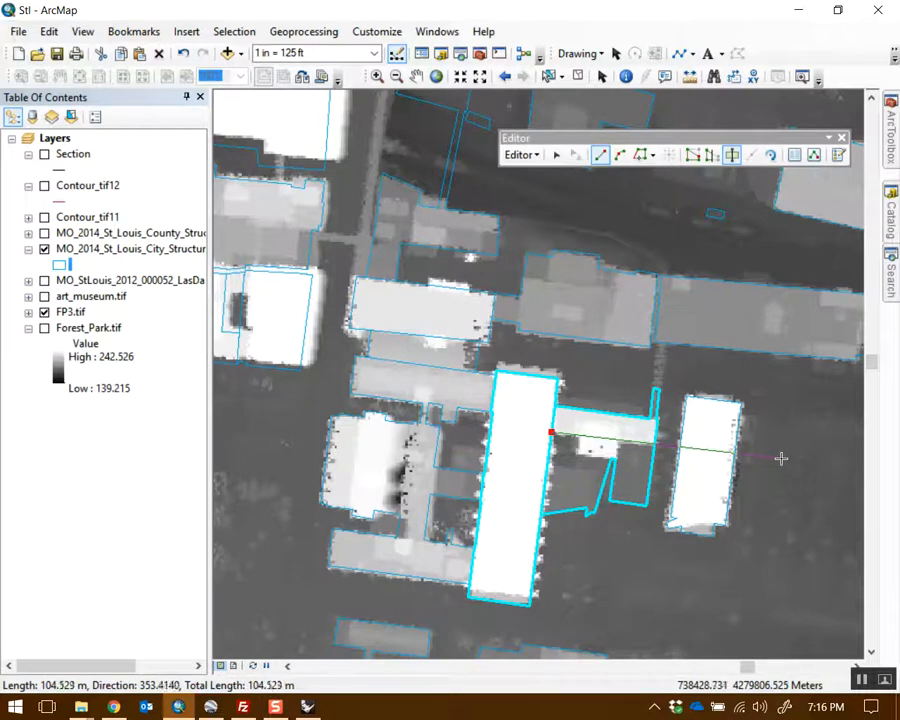
double_click(782, 458)
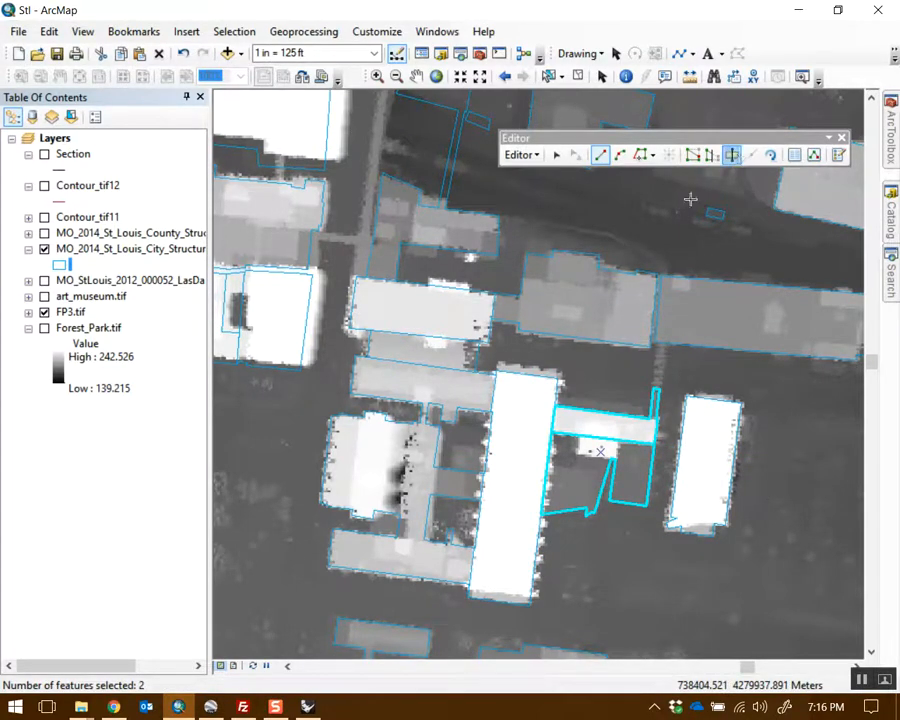
- Select the western part of the complex and cut off its northern strip, following the corner vertices along that strip's south edge
click(556, 154)
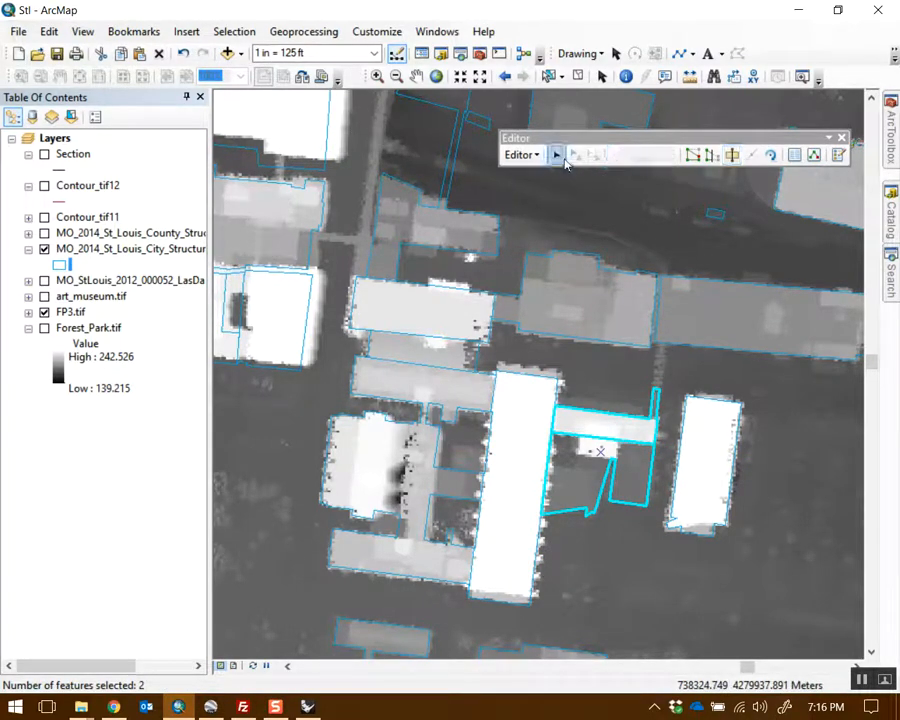
click(406, 514)
click(732, 156)
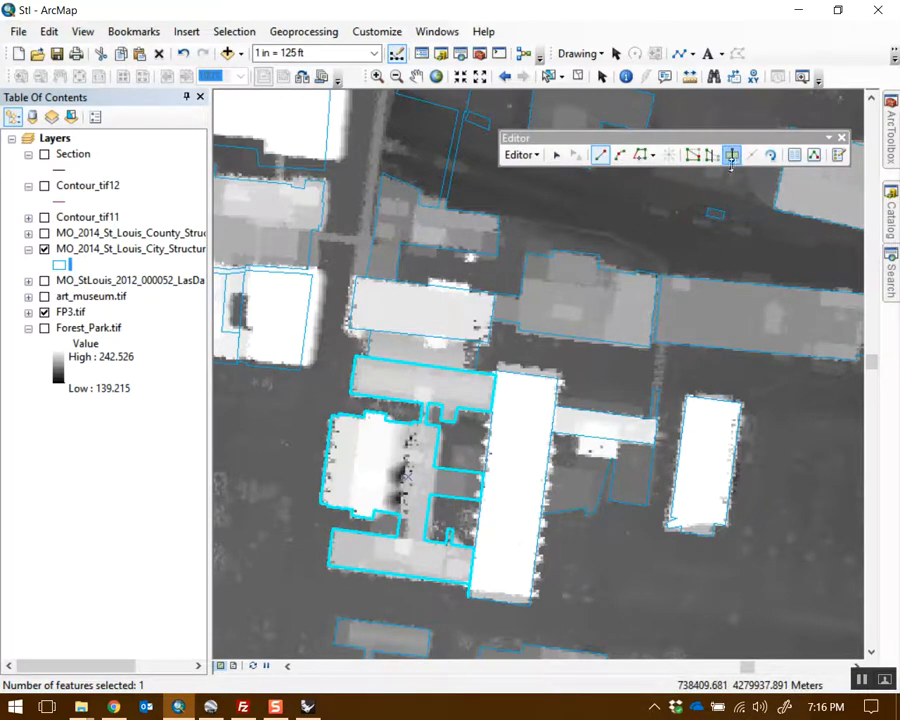
click(456, 408)
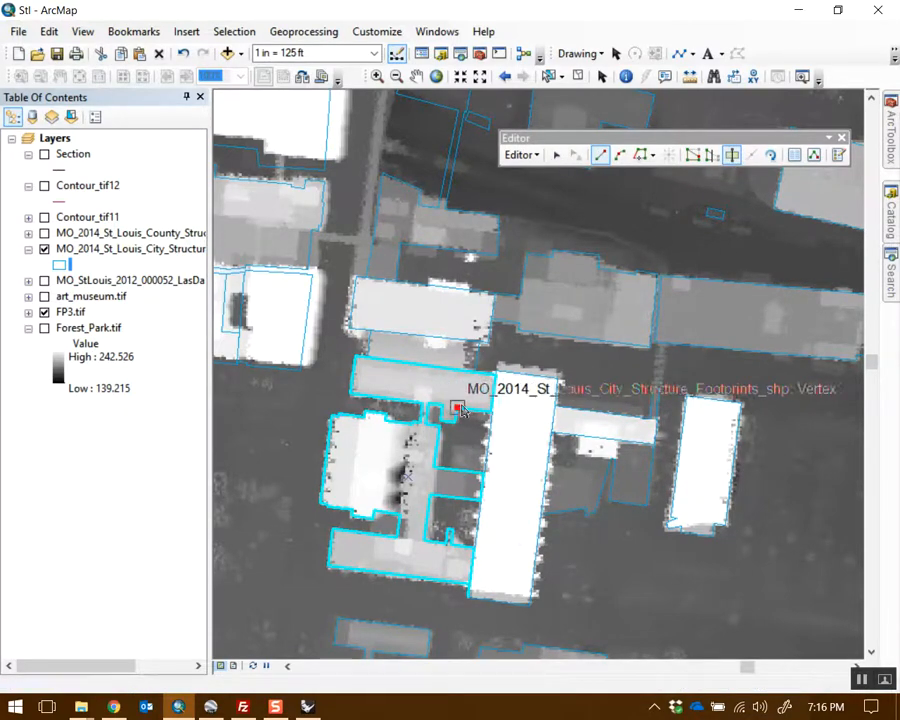
click(442, 405)
click(428, 403)
click(422, 403)
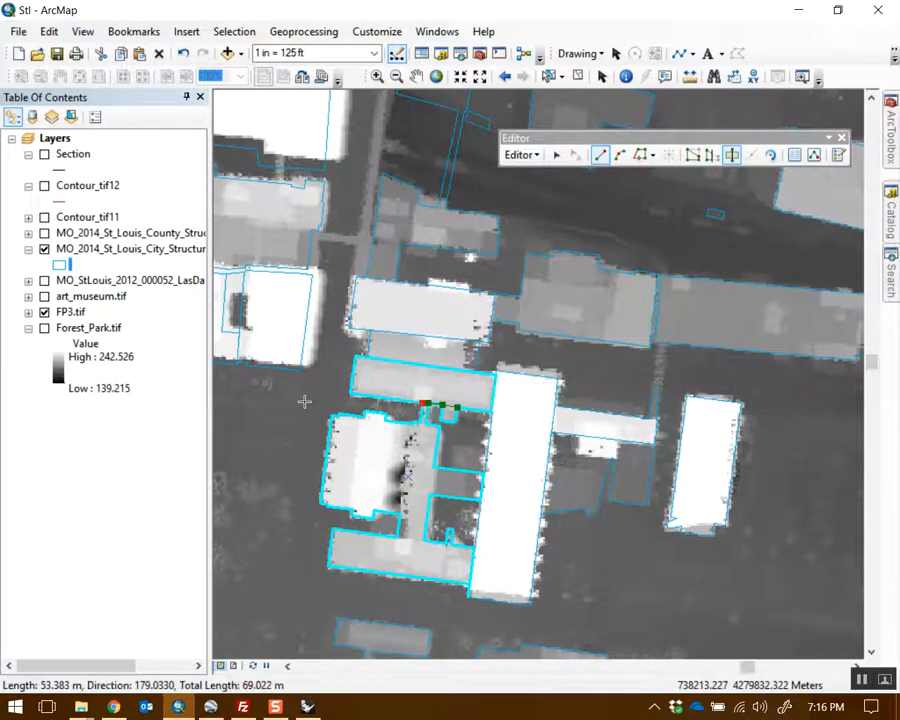
double_click(304, 401)
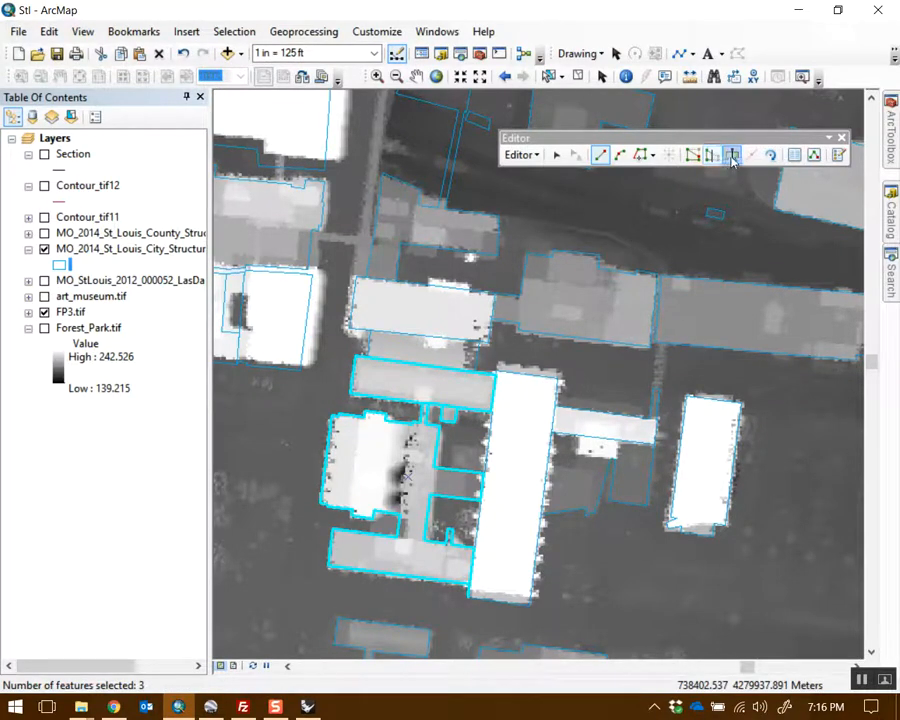
- Cut off the narrow northern connector and the long southern wing from the remaining western footprint
click(419, 424)
double_click(427, 425)
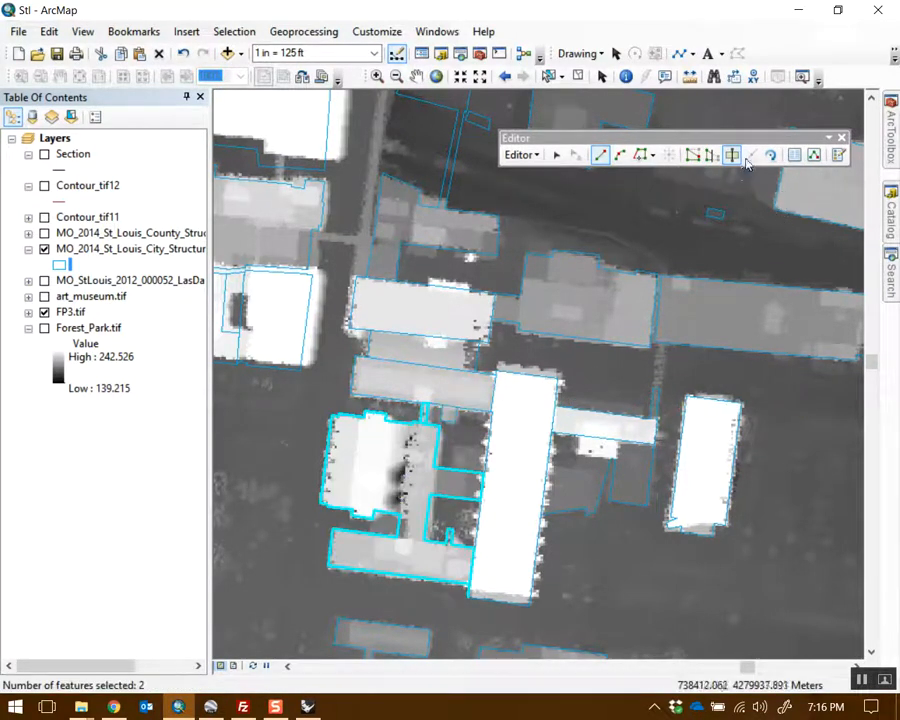
click(398, 537)
double_click(425, 540)
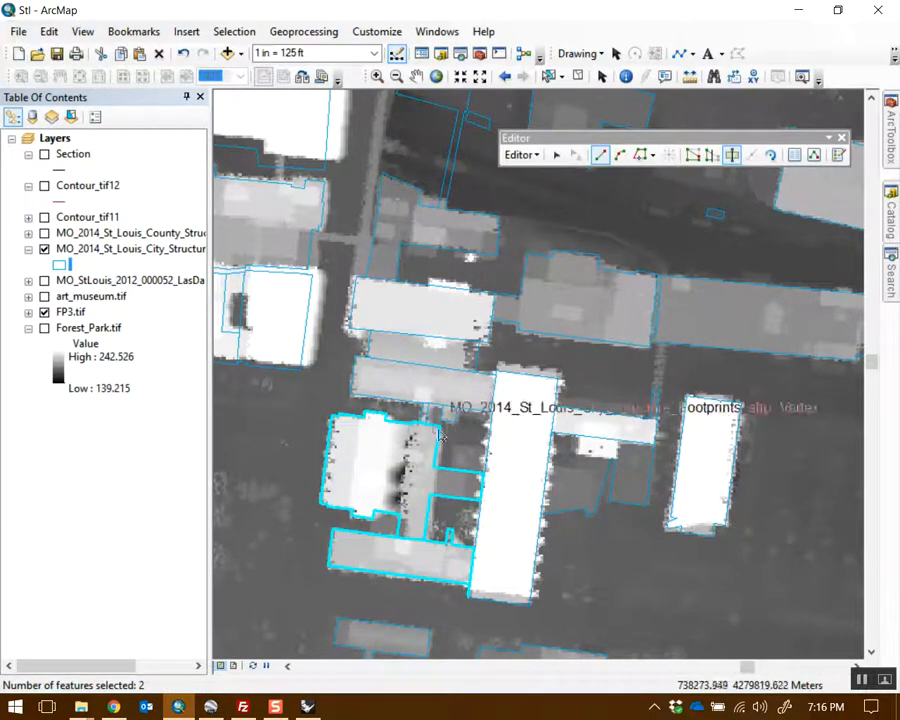
- Separate the bright western block from the narrow wing east of it, and split that block lengthwise where its height changes
click(410, 432)
double_click(399, 537)
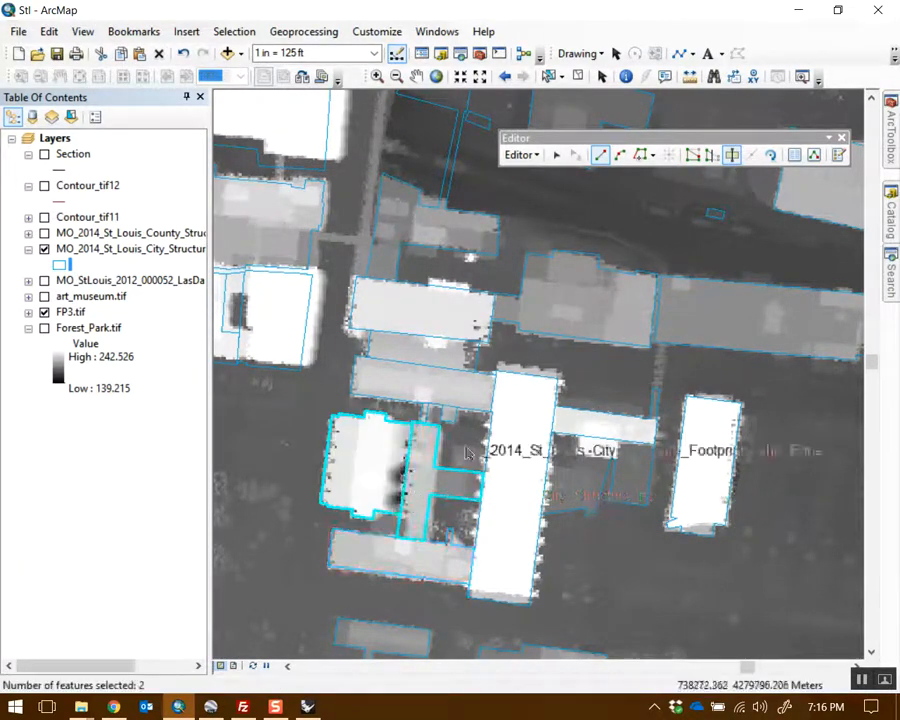
click(364, 416)
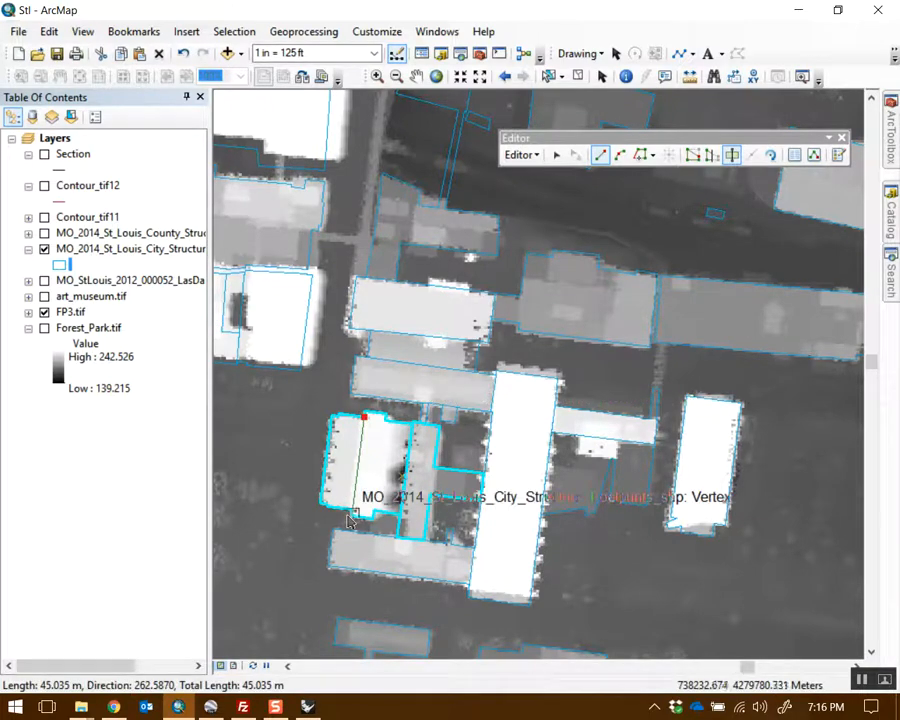
double_click(351, 514)
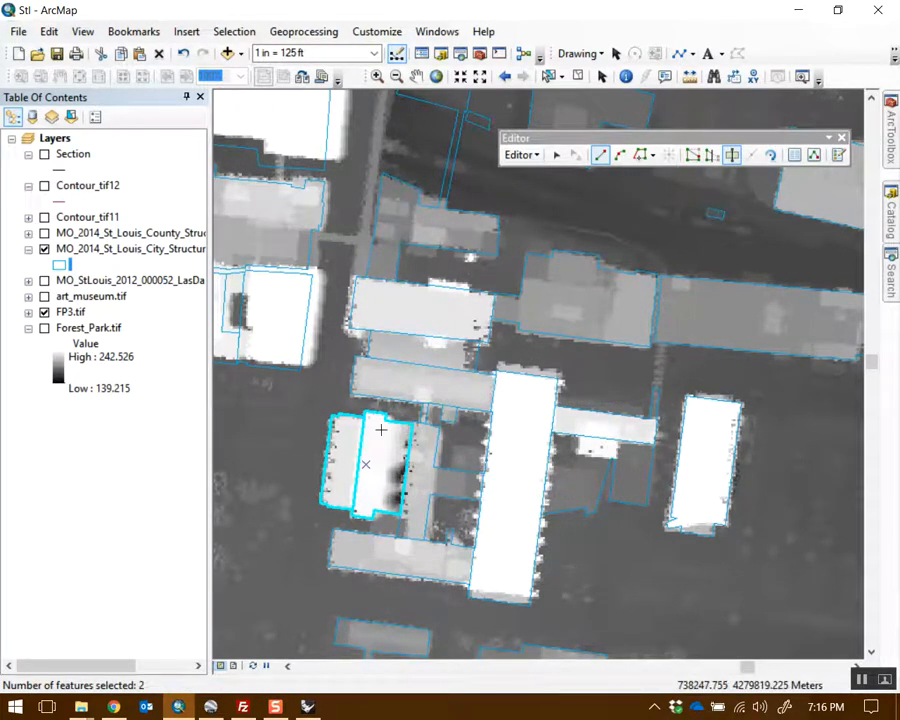
- Split the bright western block's eastern part lengthwise again, and separate the short connector from the narrow wing east of it
click(383, 416)
double_click(380, 516)
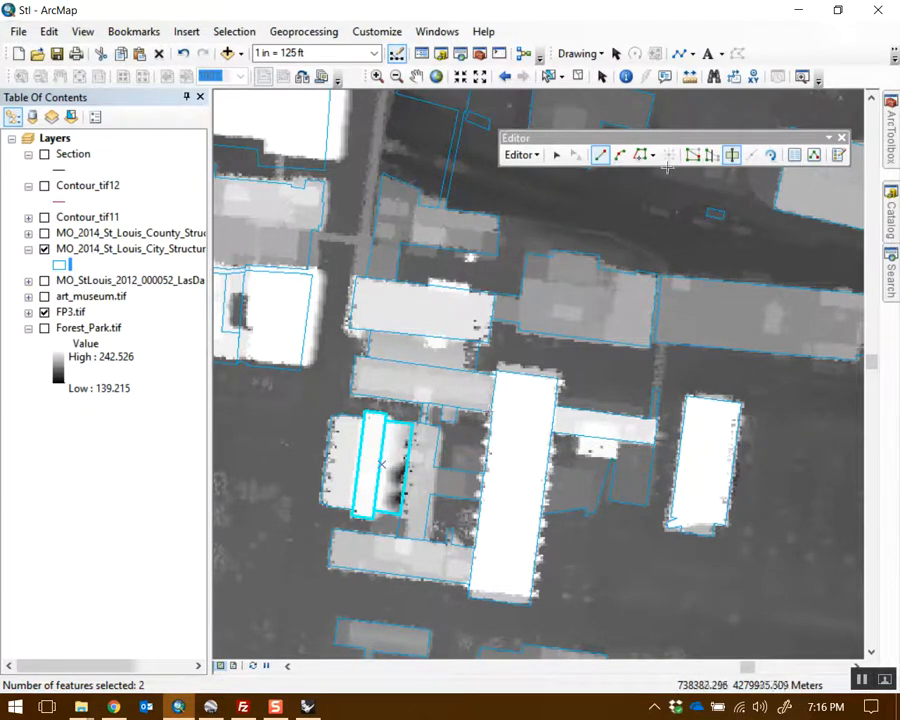
click(556, 154)
click(452, 465)
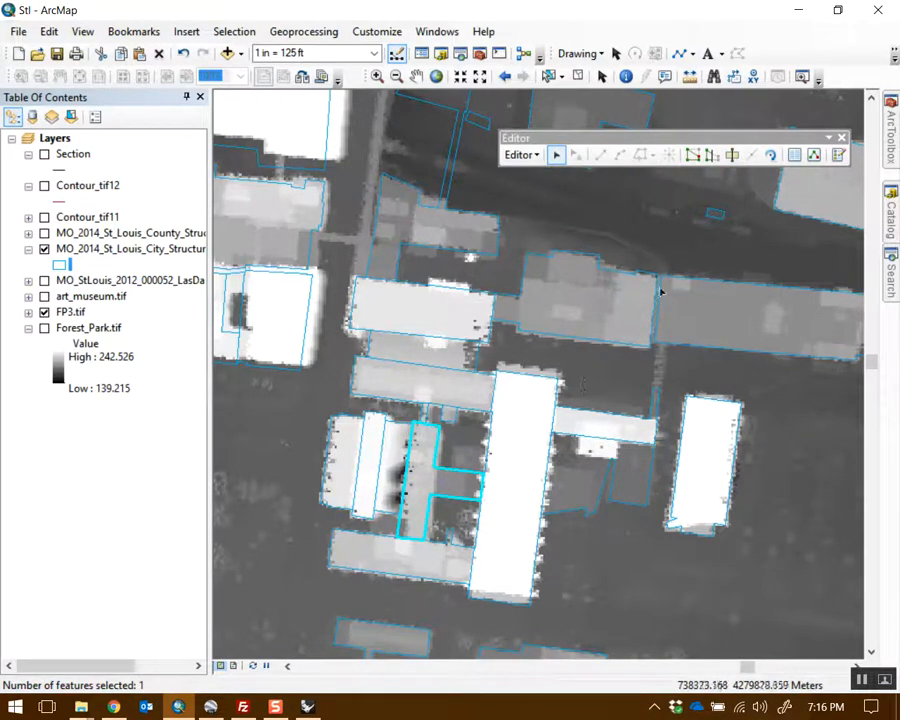
click(732, 154)
click(432, 467)
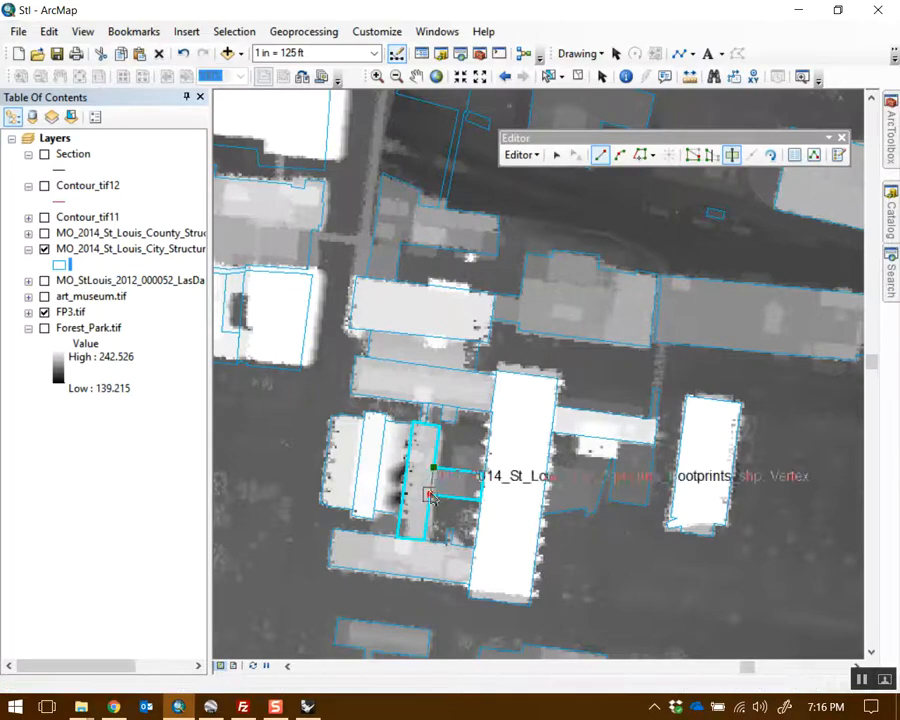
double_click(431, 496)
- Cut the small western connector off the grey building northeast of the tall tower, and clear the selection
click(556, 154)
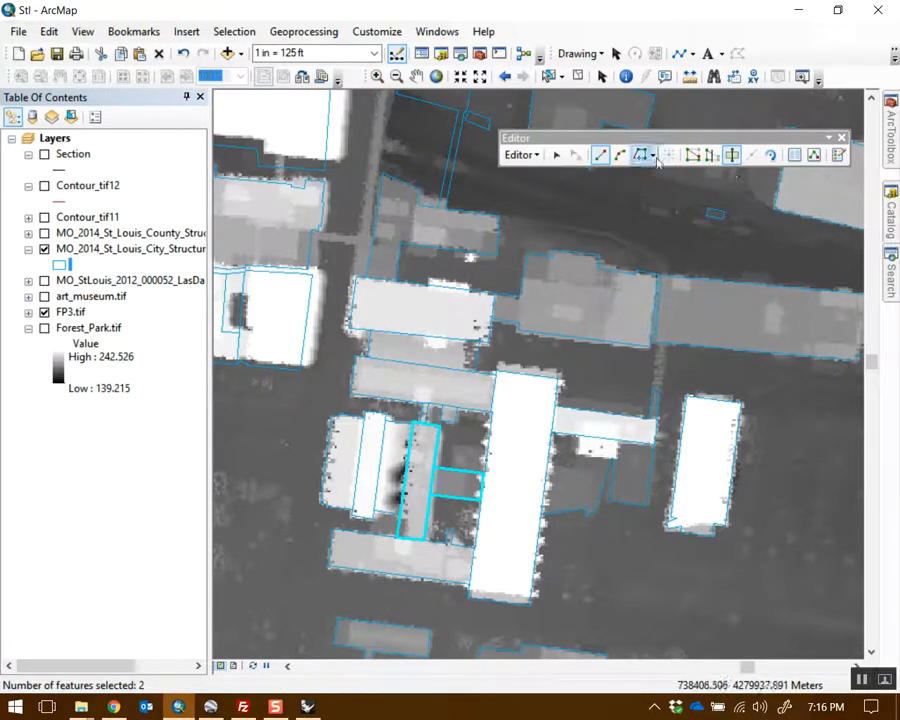
click(578, 292)
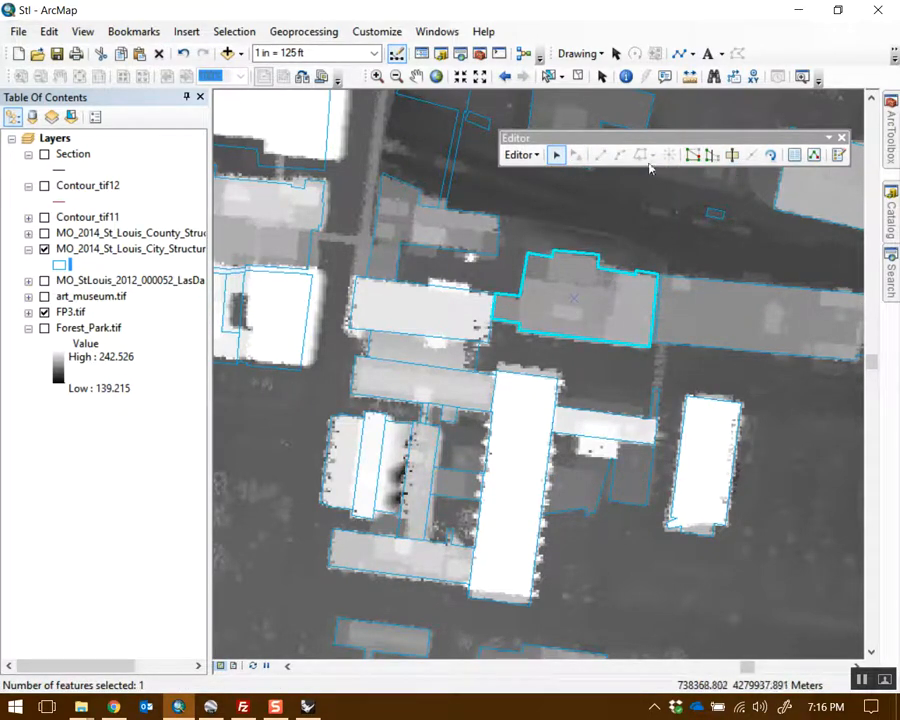
click(732, 154)
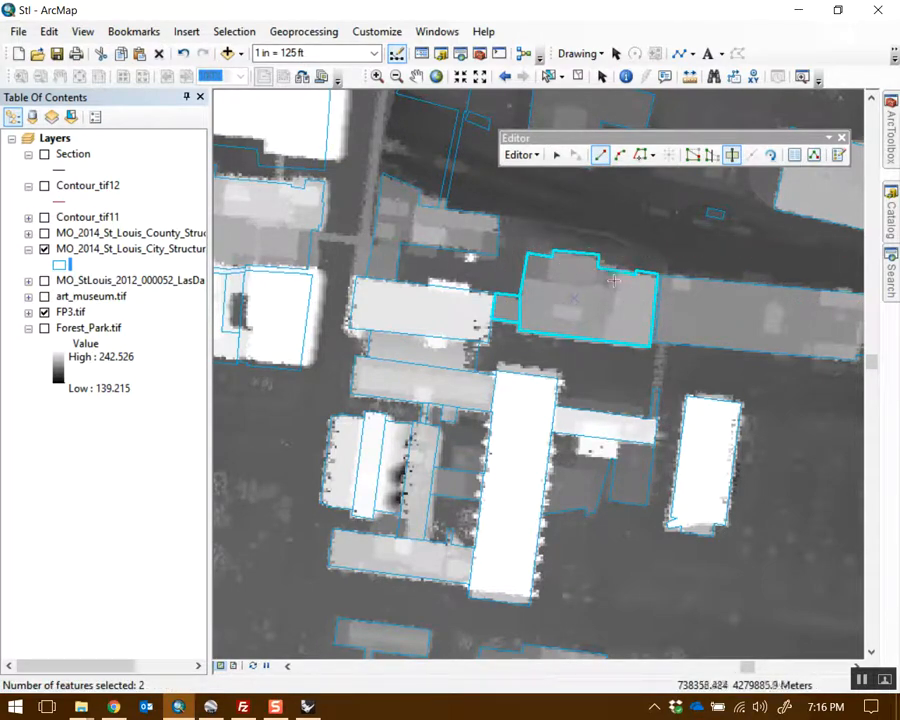
click(557, 155)
click(713, 297)
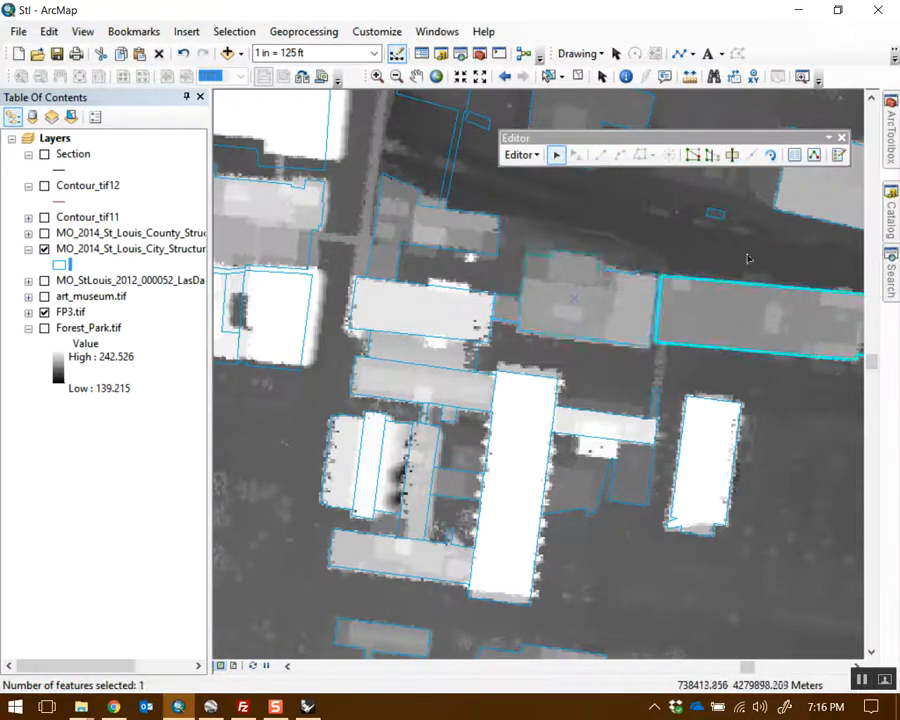
click(749, 259)
- Save the building footprint edits
drag(505, 263, 538, 336)
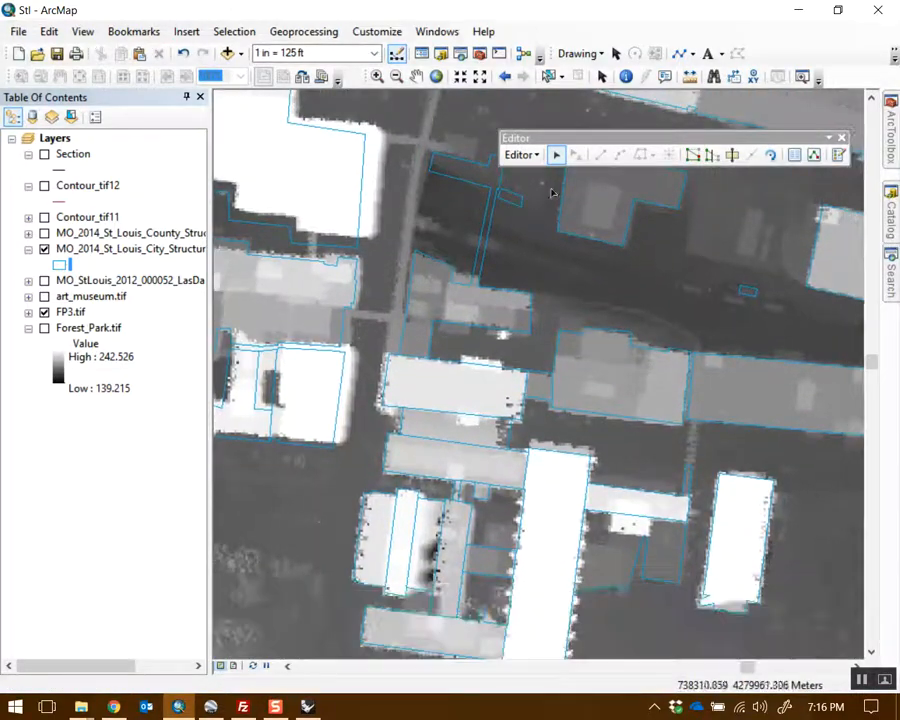
drag(640, 418, 535, 324)
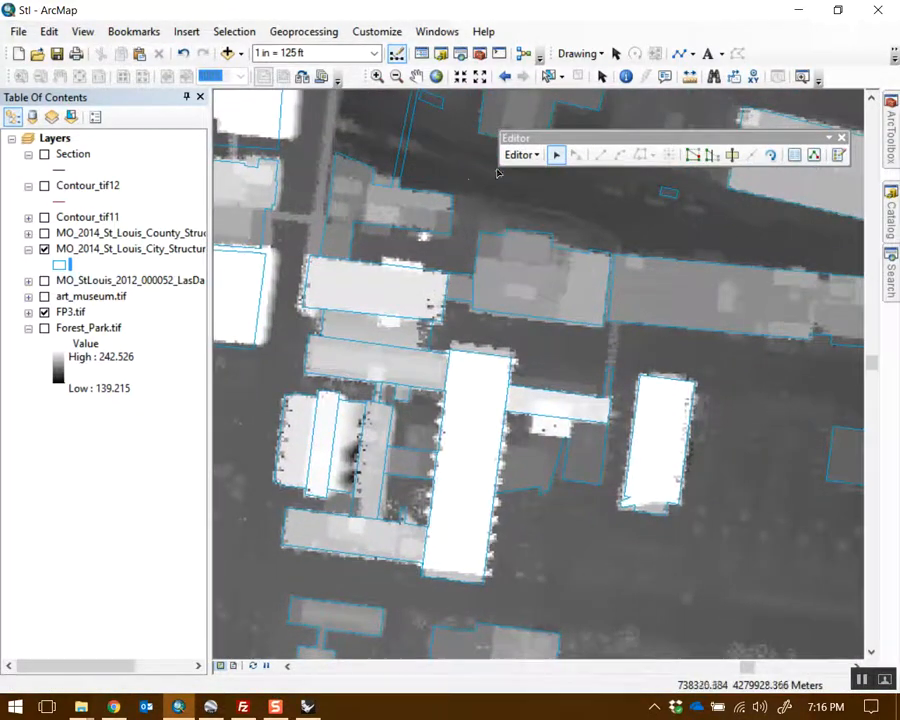
click(520, 155)
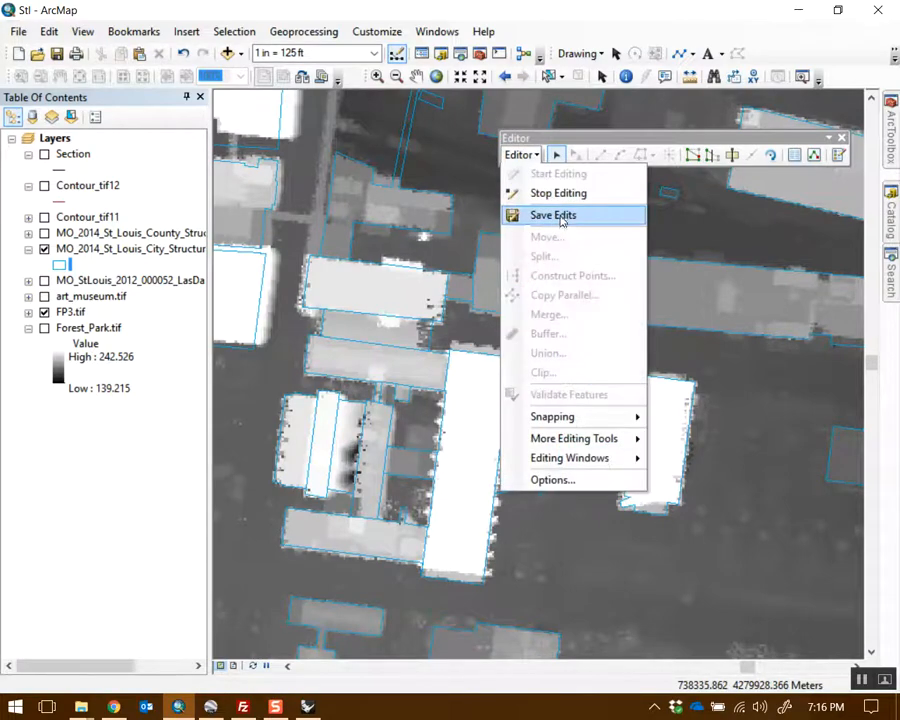
click(545, 212)
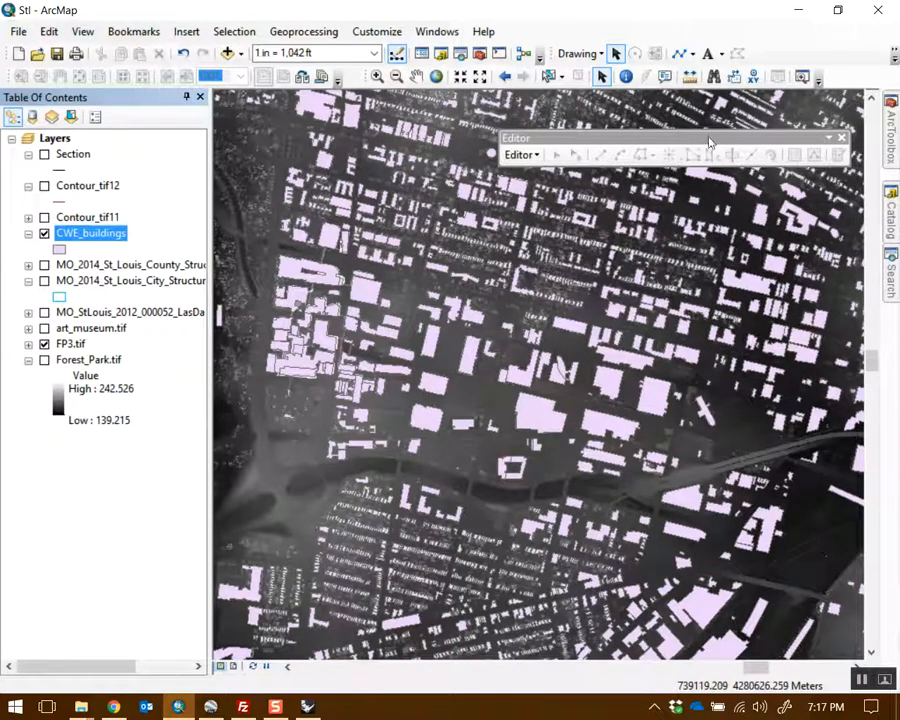
- Close the Editor toolbar and open the Feature To Point tool from the Data Management feature tools
click(842, 138)
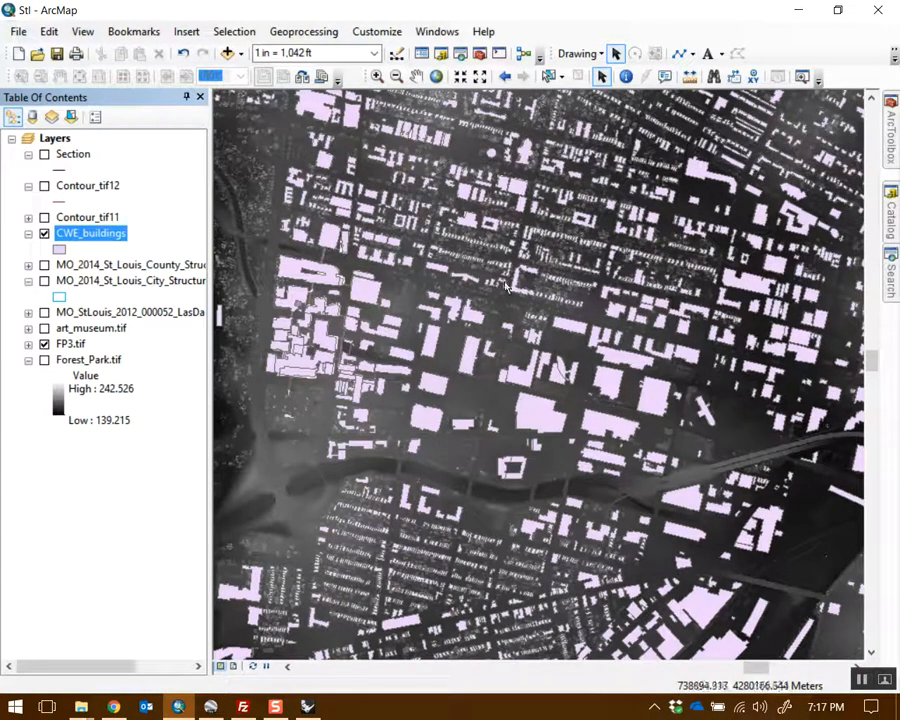
click(890, 130)
click(642, 211)
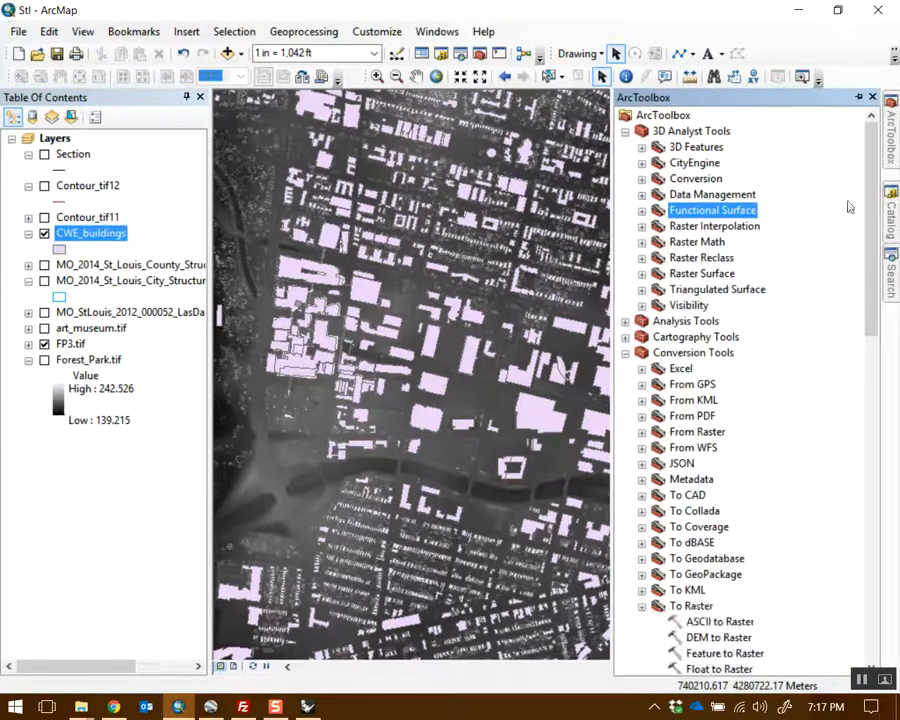
click(626, 131)
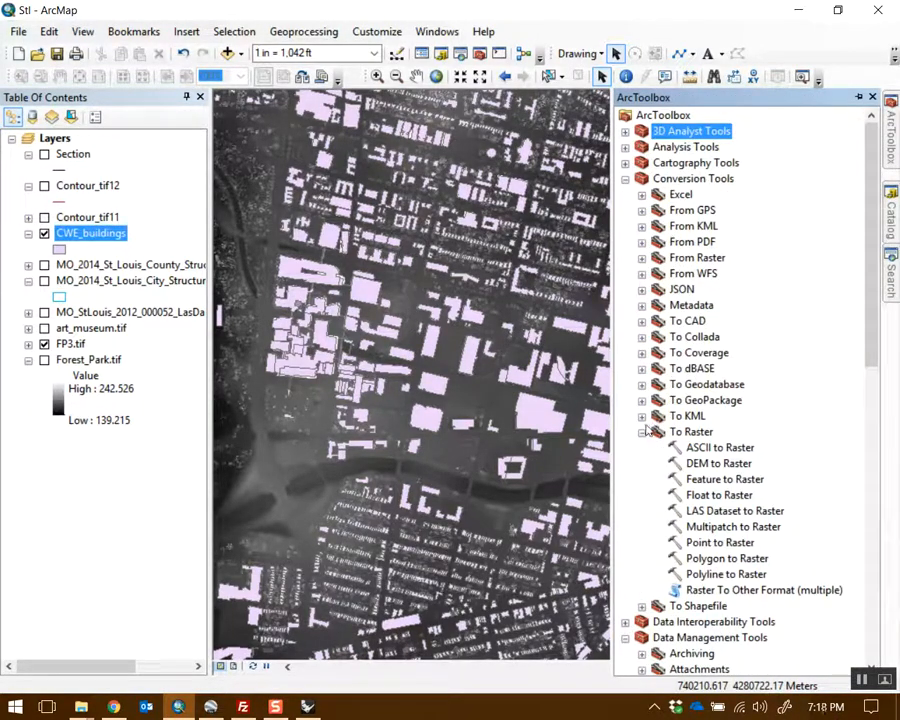
click(643, 431)
click(703, 482)
scroll(700, 470, down, 5)
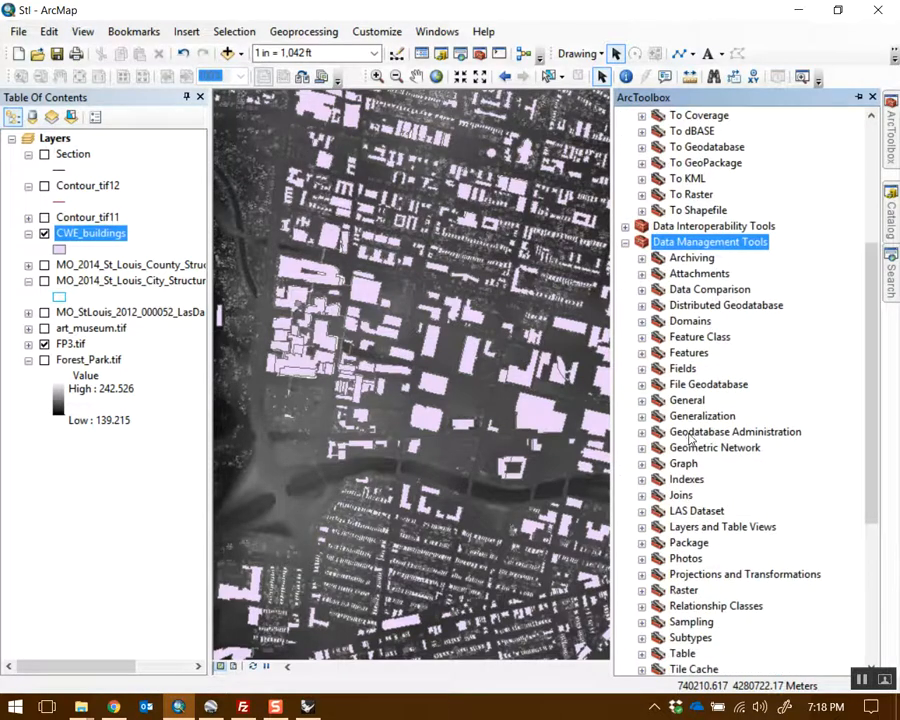
click(642, 353)
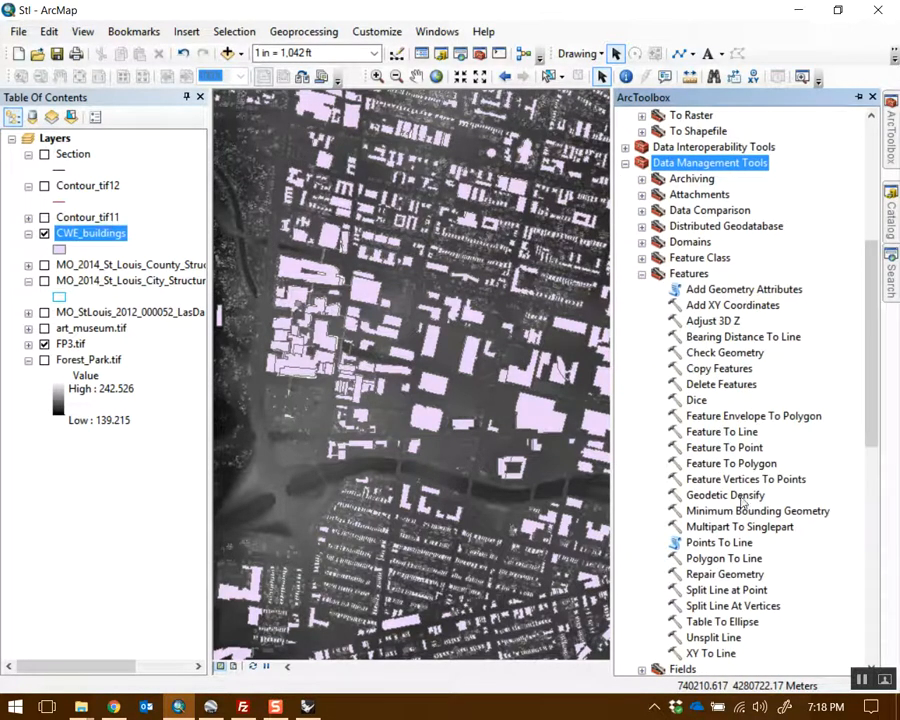
click(724, 448)
double_click(726, 450)
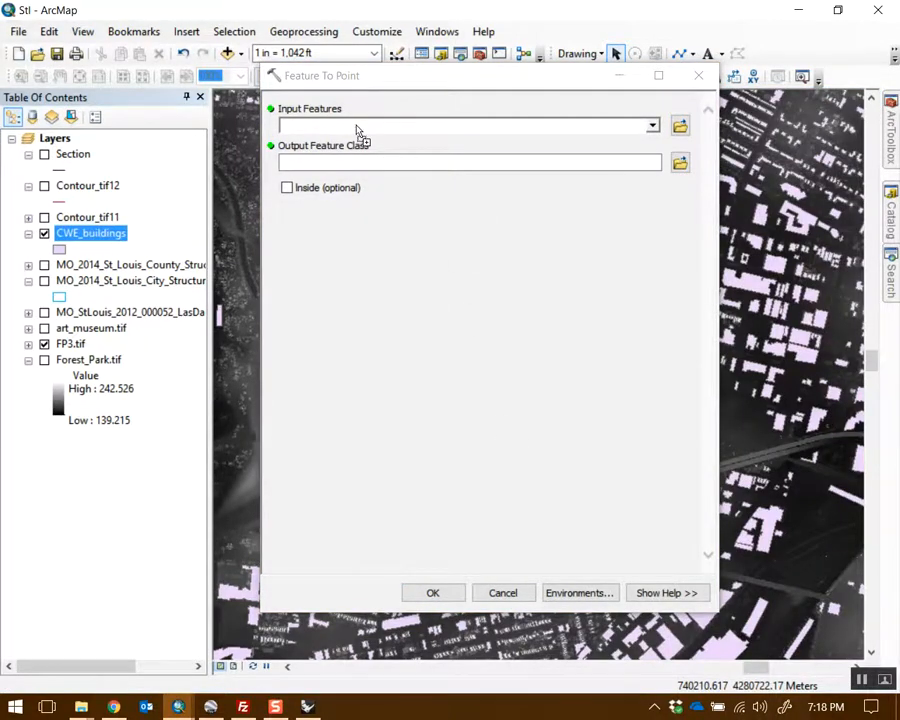
- Run Feature To Point on CWE_buildings with the Inside option enabled, outputting to CWE_buildings_FeatureToPoint in Default.gdb
drag(358, 131, 360, 128)
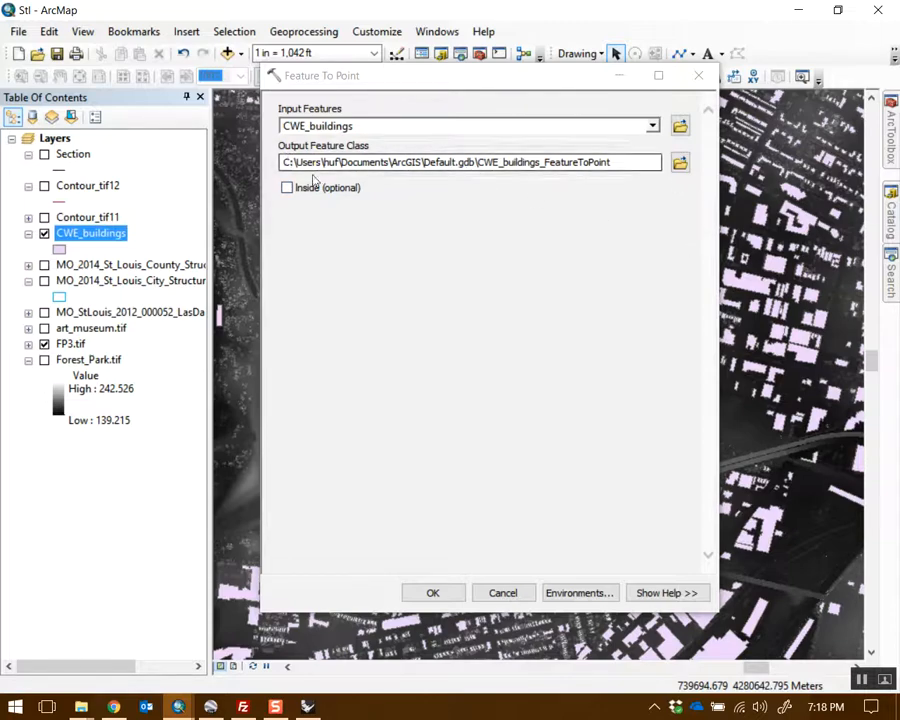
drag(402, 79, 555, 76)
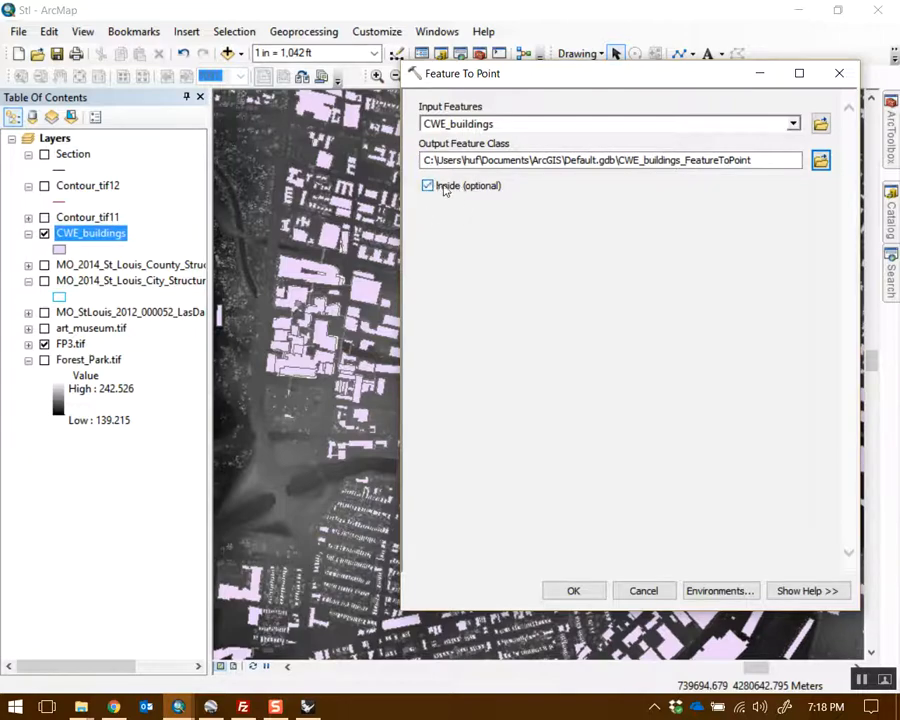
click(573, 591)
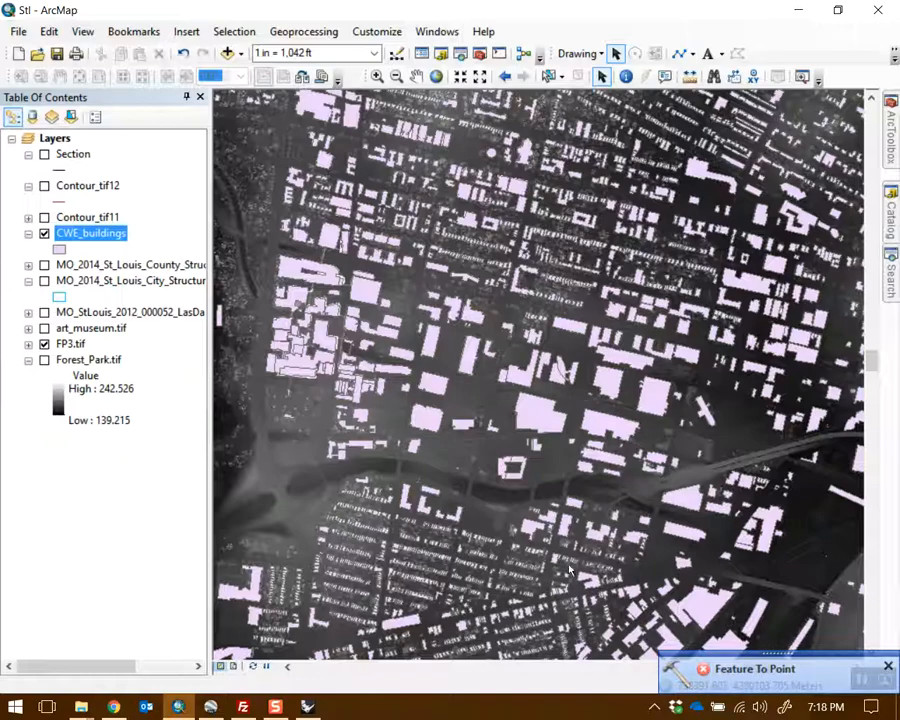
click(888, 666)
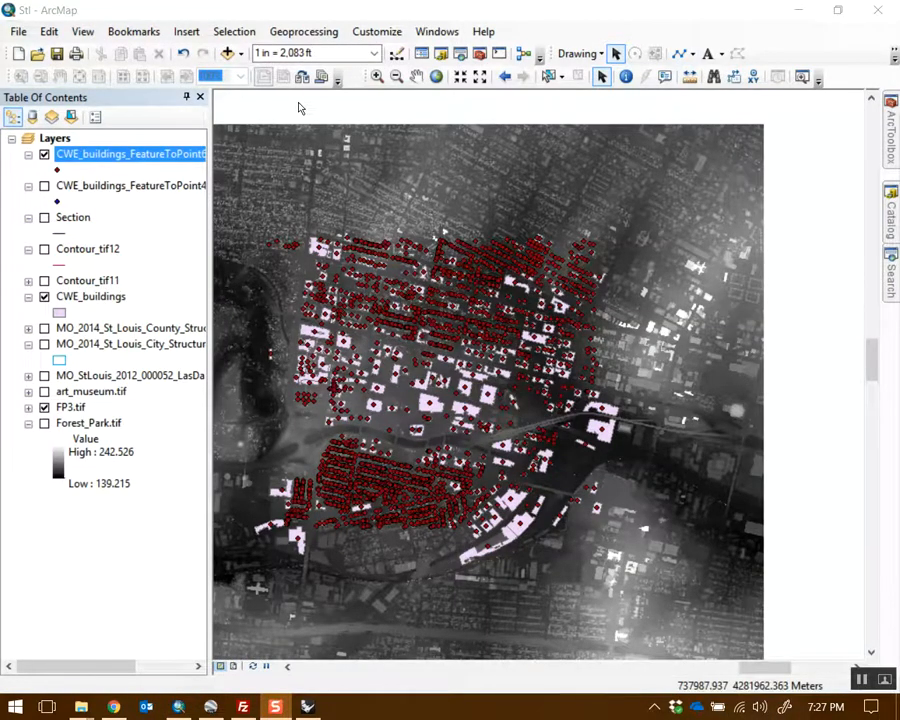
- Remove the CWE_buildings_FeatureToPoint4 layer and hide the CWE_buildings layer
drag(413, 297, 515, 307)
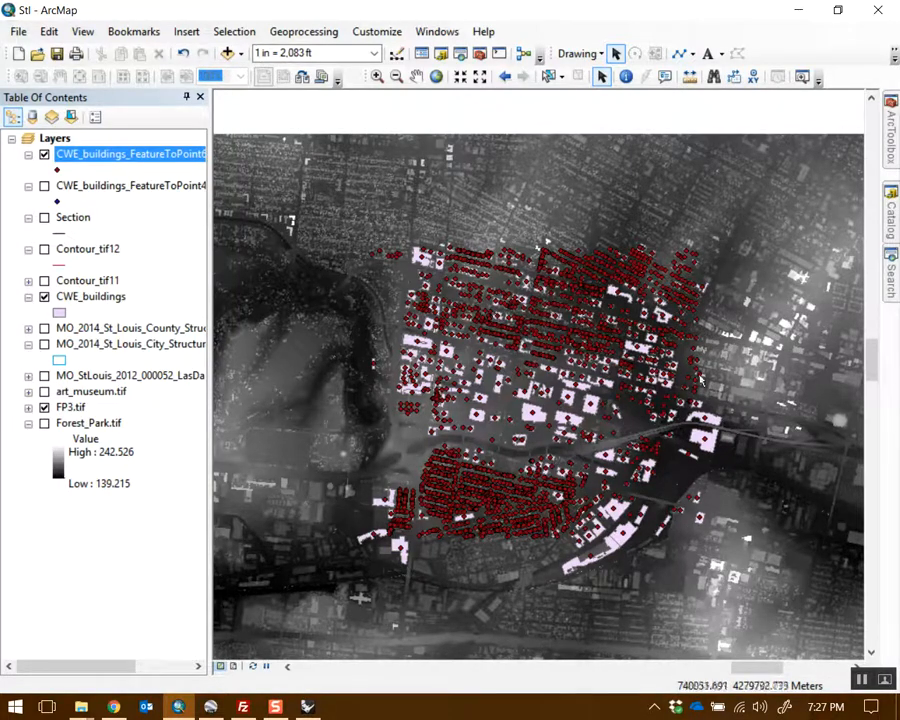
right_click(95, 186)
click(143, 213)
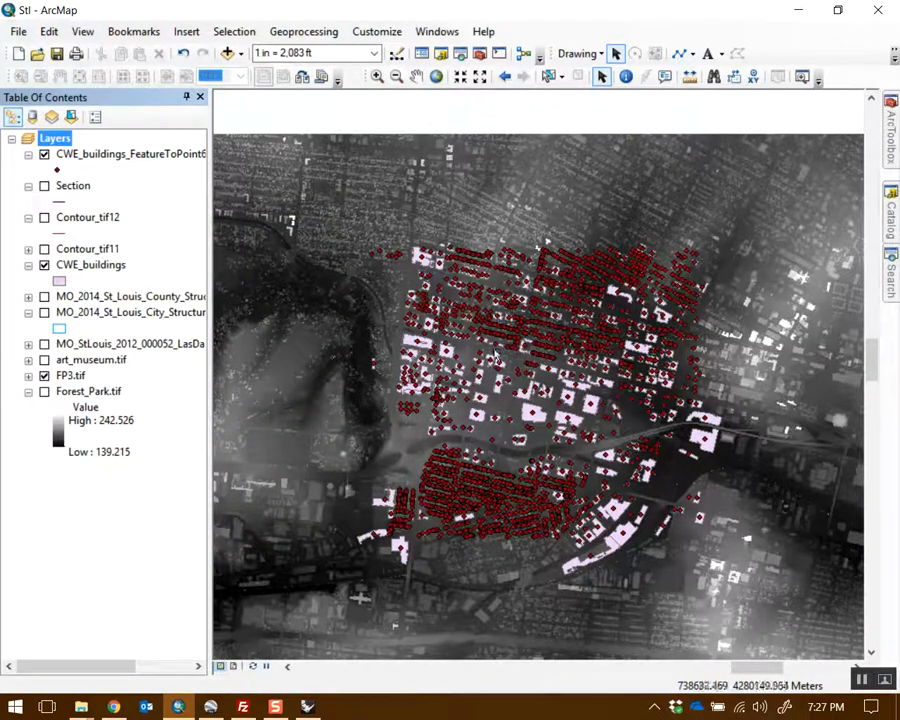
scroll(540, 355, down, 2)
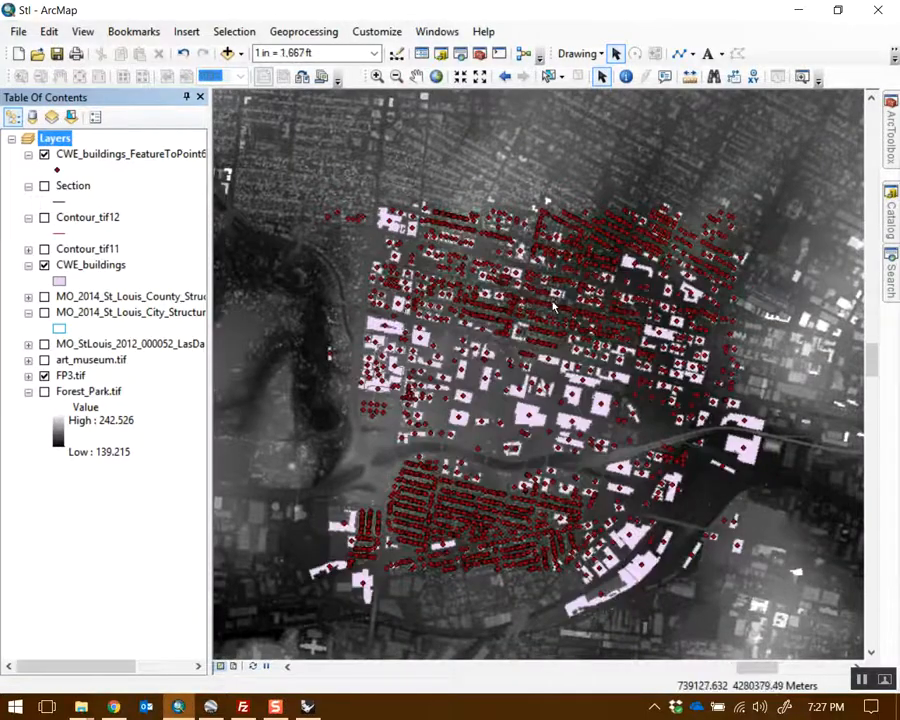
click(45, 266)
- Open the Add Surface Information tool from the 3D Analyst functional surface tools
click(889, 135)
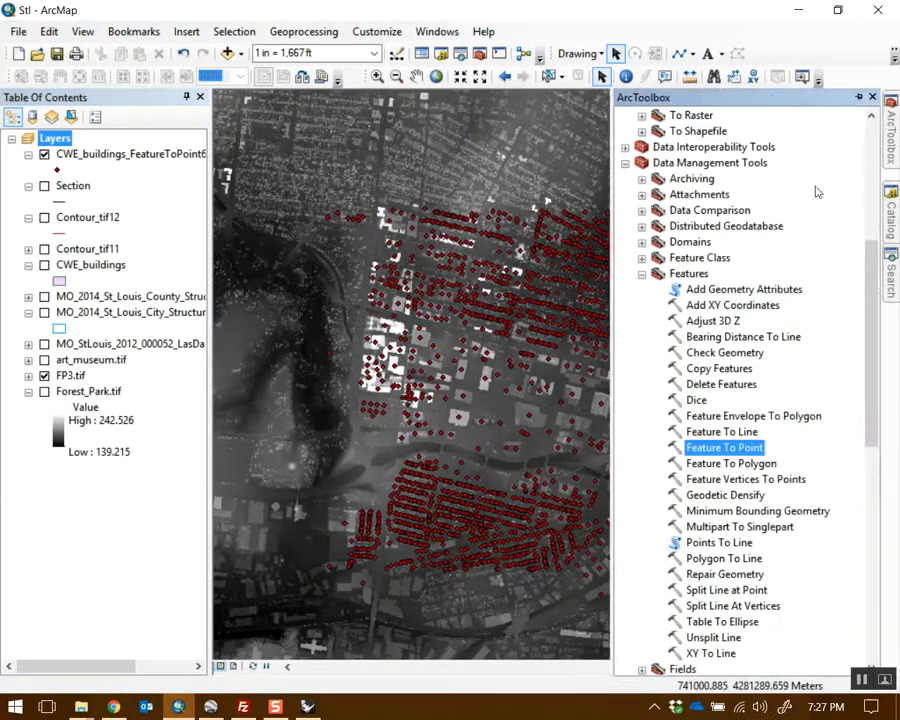
click(641, 273)
scroll(700, 250, up, 7)
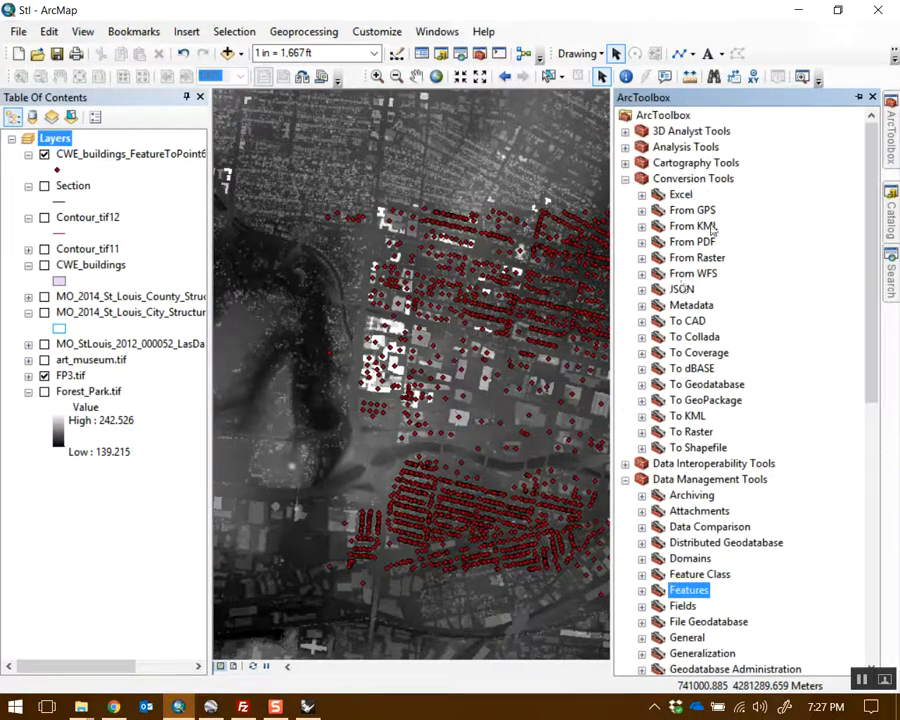
click(626, 132)
click(625, 353)
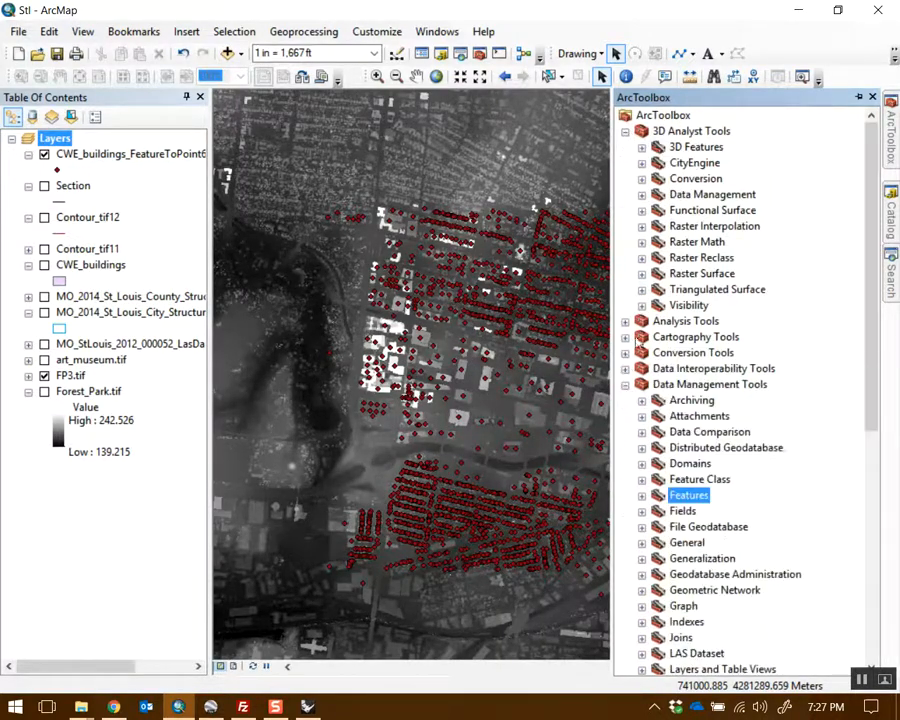
double_click(712, 210)
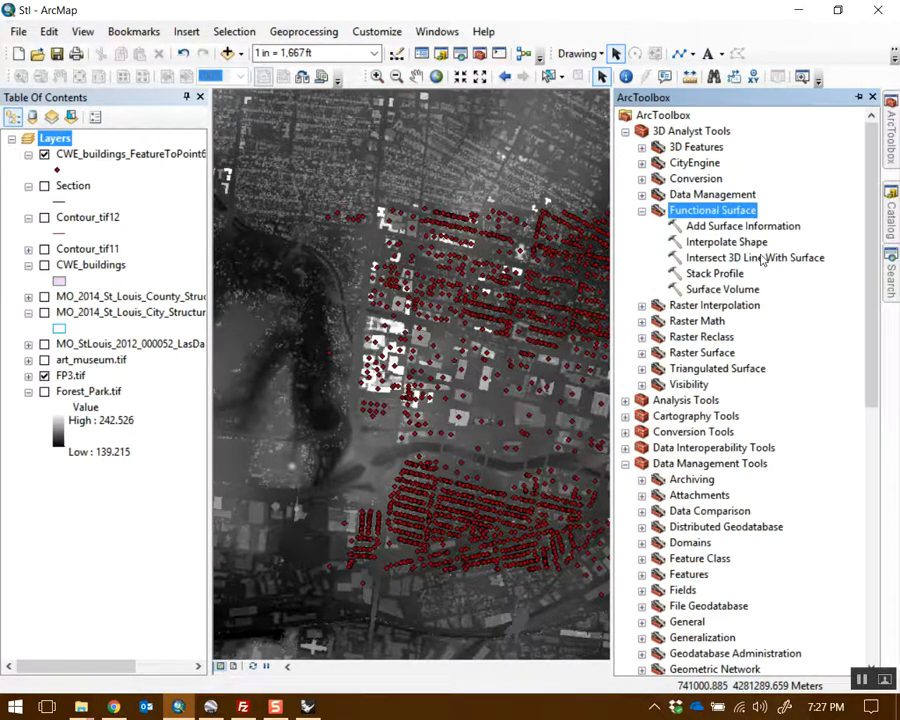
key(Down)
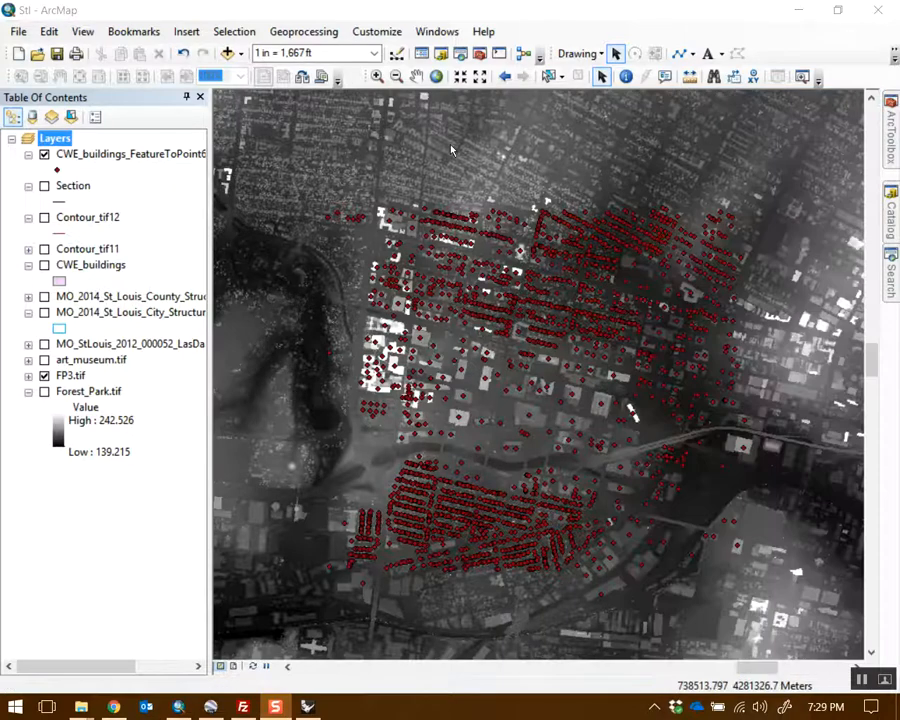
mouse_move(890, 140)
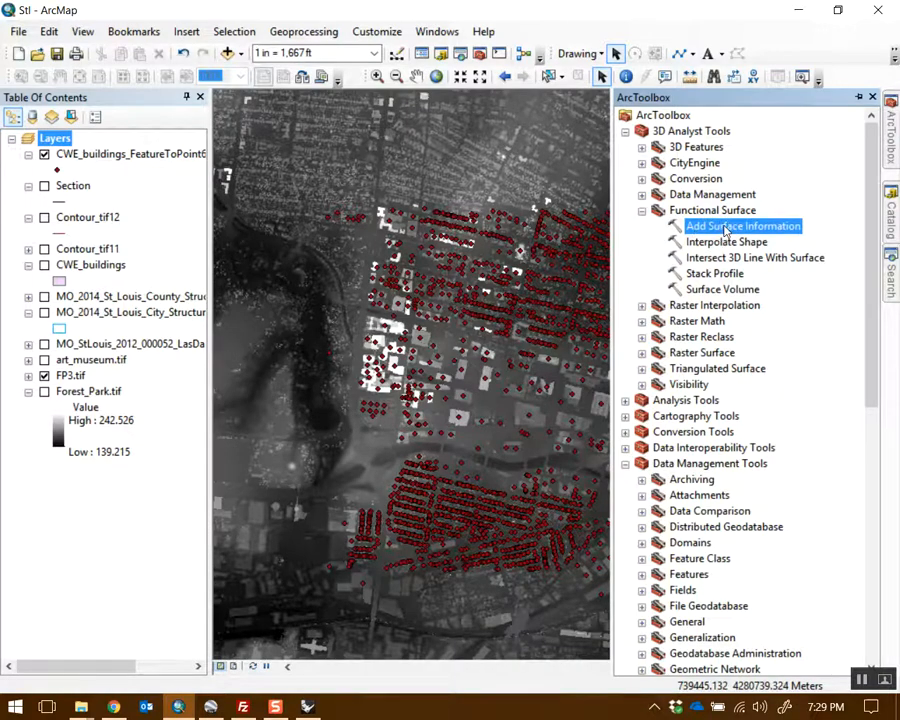
double_click(725, 228)
- Run Add Surface Information on CWE_buildings_FeatureToPoint6 with FP3.tif as the input surface and Z as the output property
drag(568, 94, 507, 120)
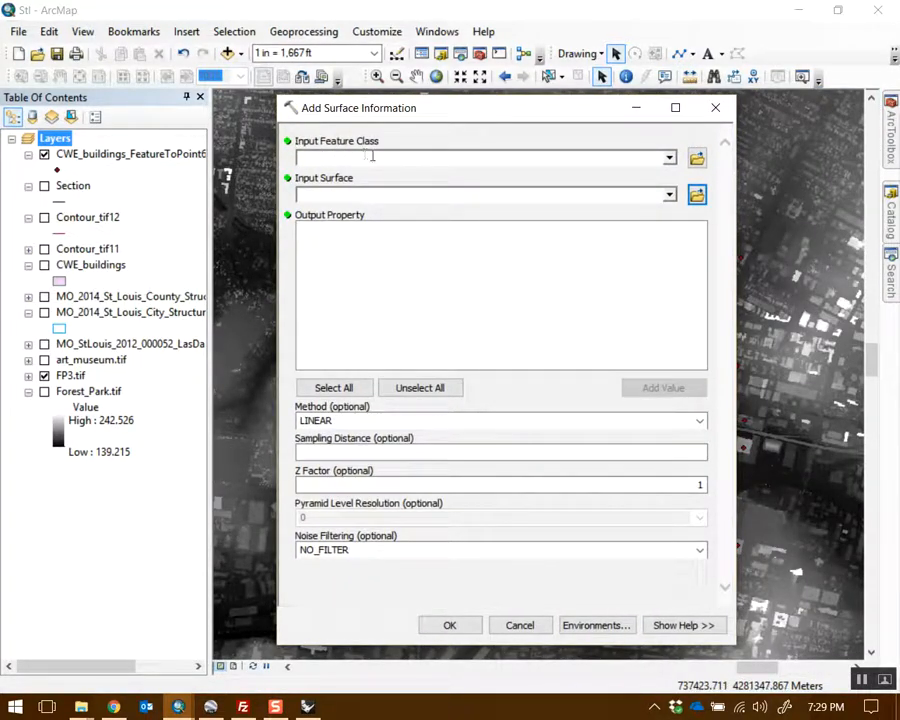
drag(115, 154, 385, 160)
drag(440, 108, 524, 116)
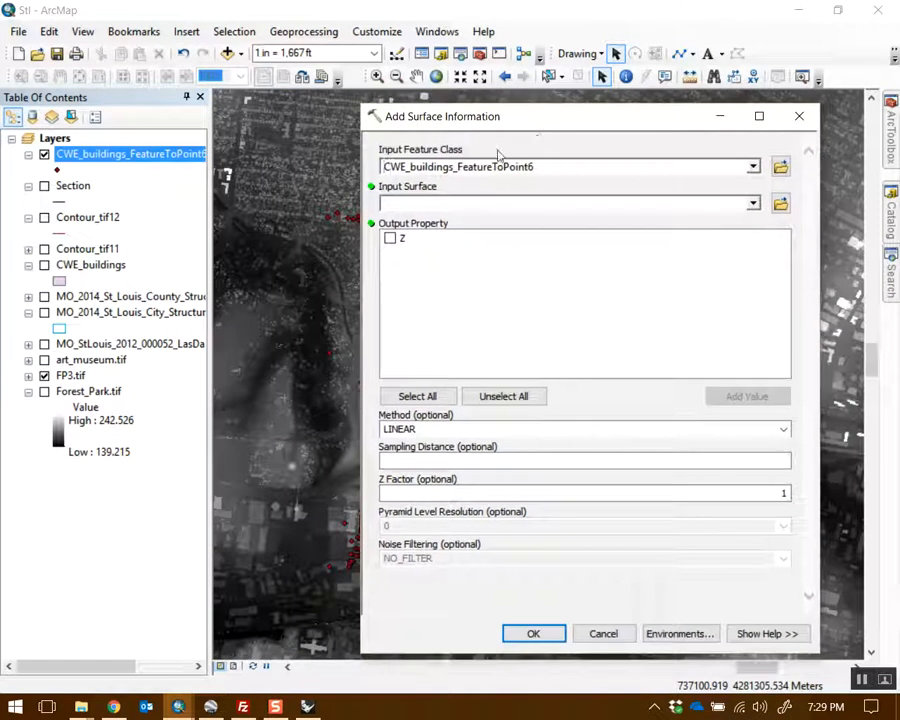
click(70, 376)
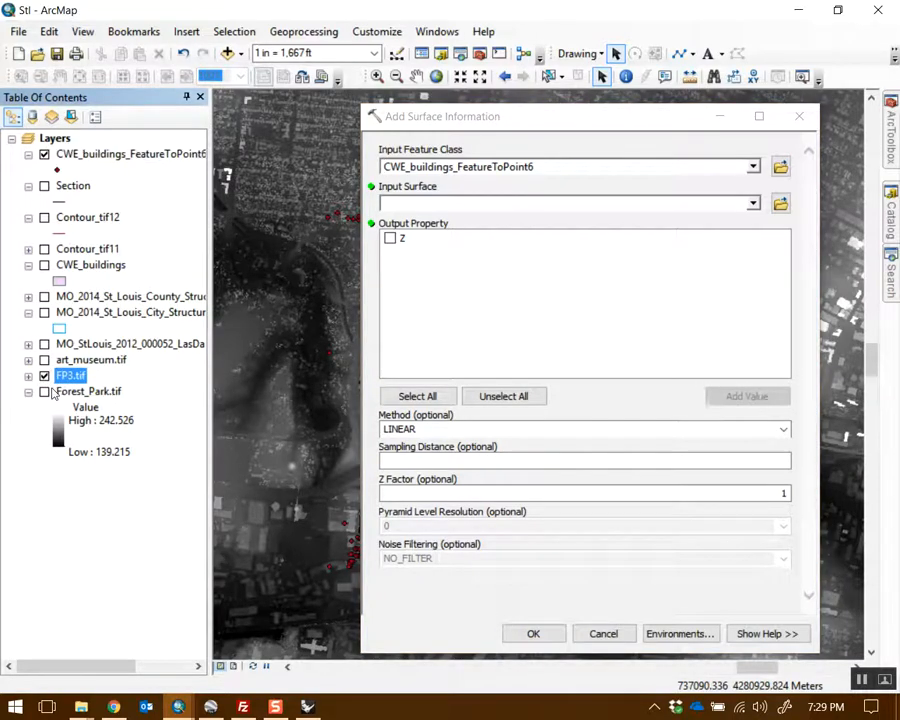
drag(72, 380, 434, 205)
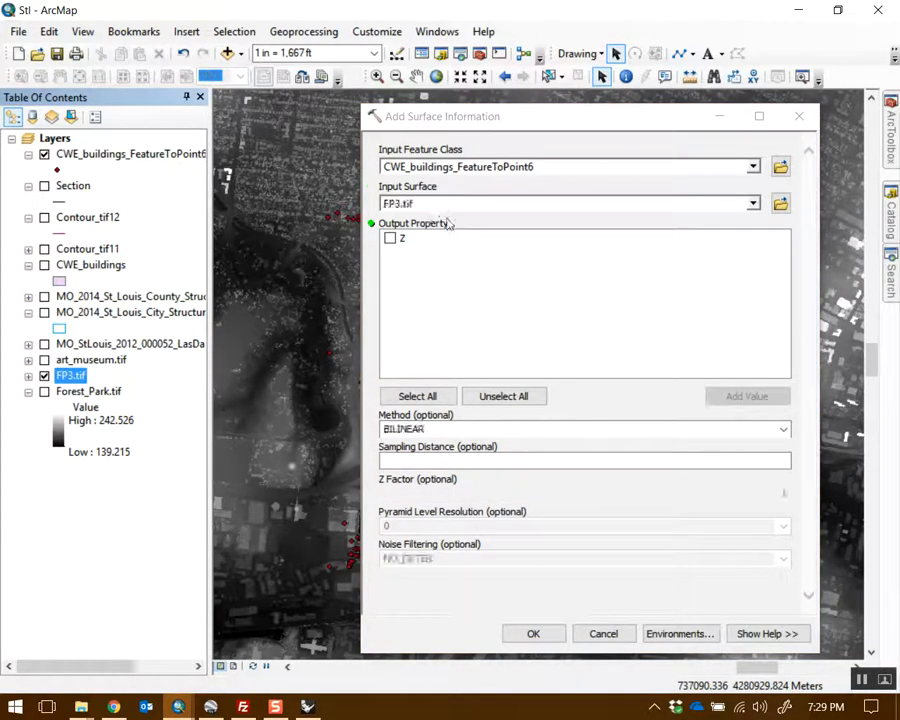
click(389, 240)
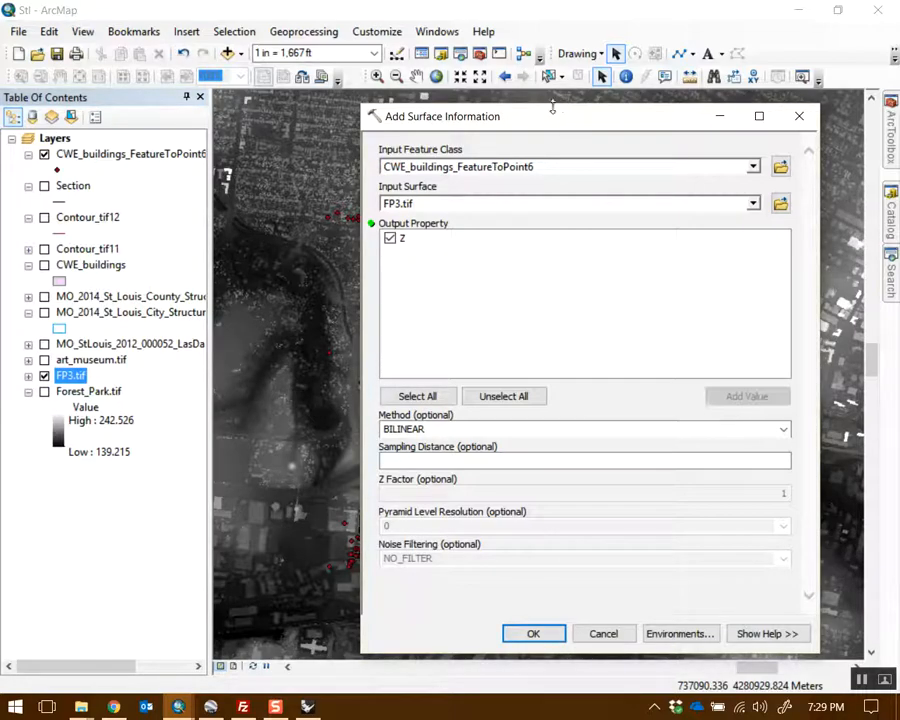
drag(552, 107, 395, 102)
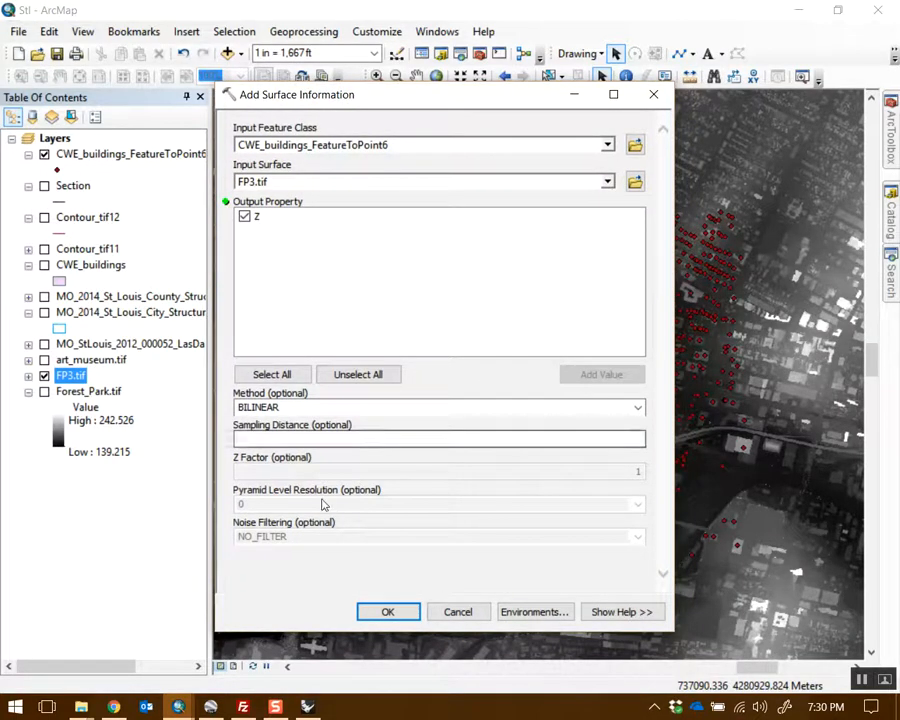
click(416, 609)
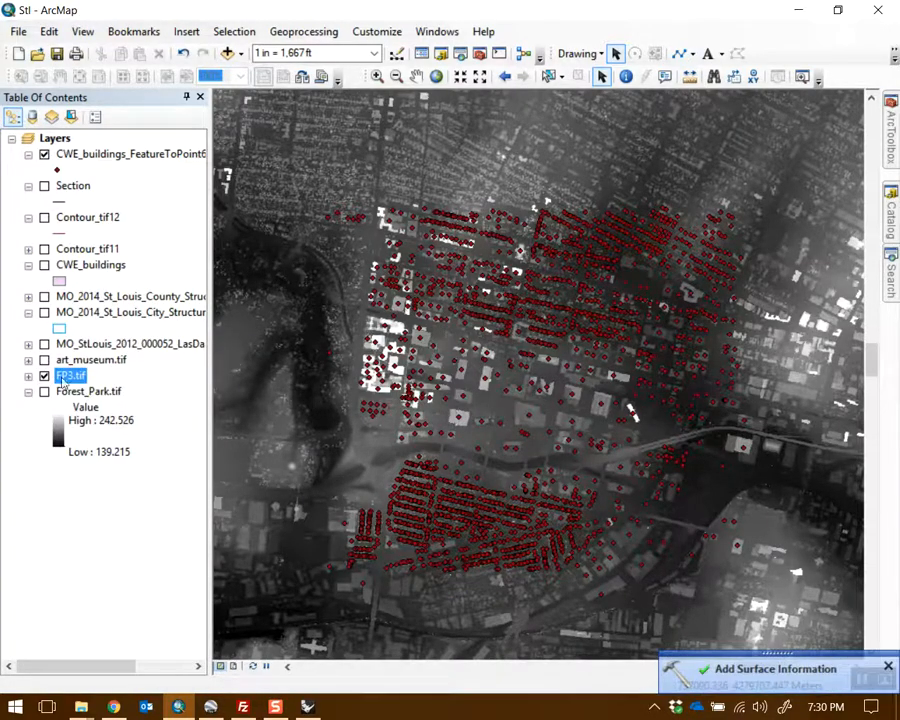
- Examine the Z column in the attribute table of CWE_buildings_FeatureToPoint6, and close the table
right_click(86, 158)
click(190, 206)
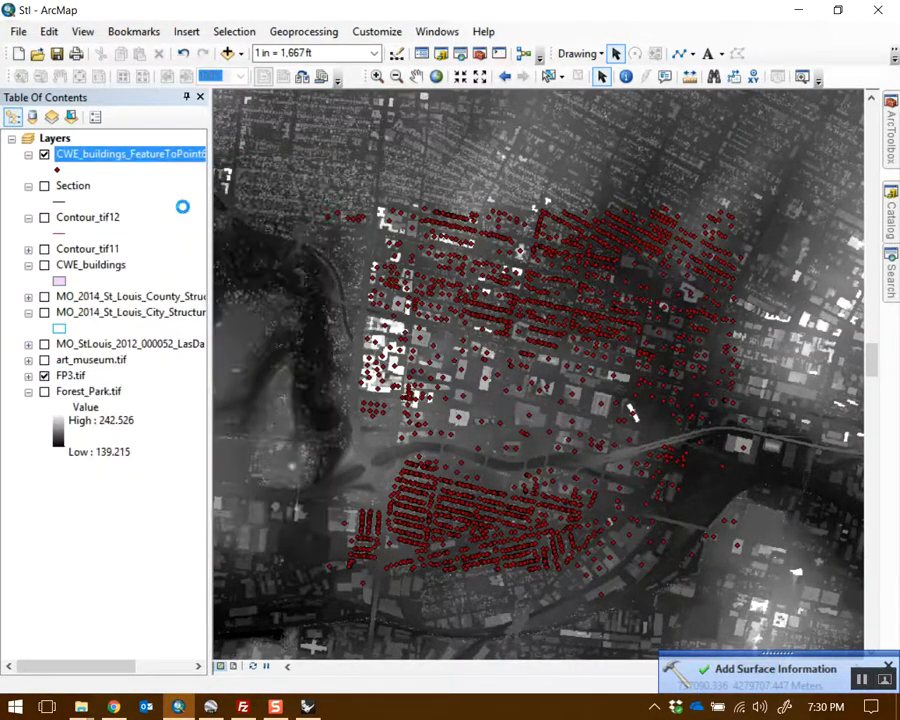
drag(443, 187, 470, 132)
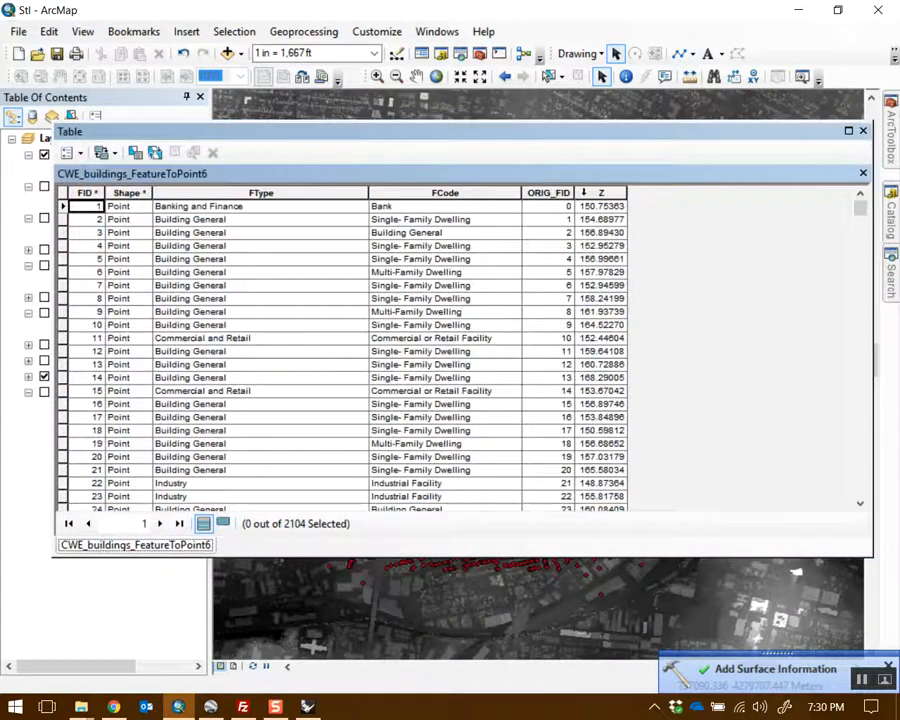
click(603, 192)
drag(859, 210, 783, 195)
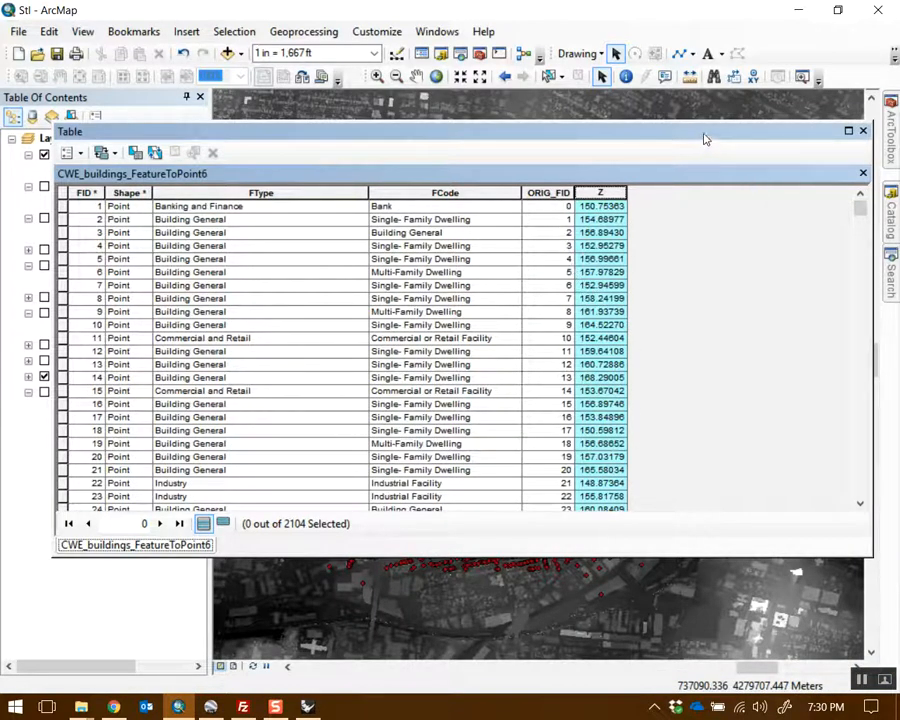
drag(705, 138, 691, 138)
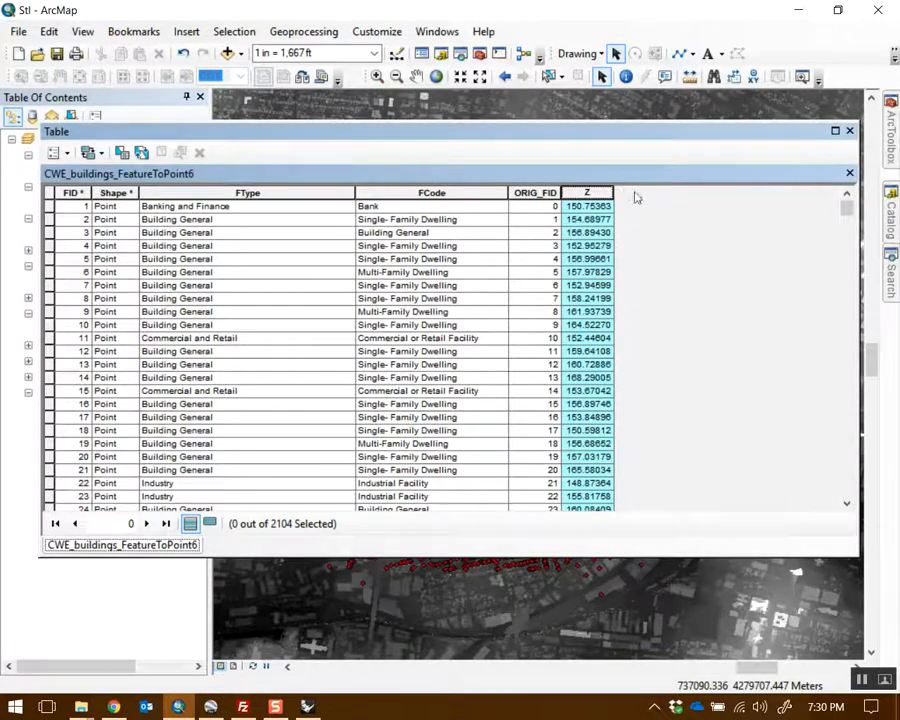
click(849, 133)
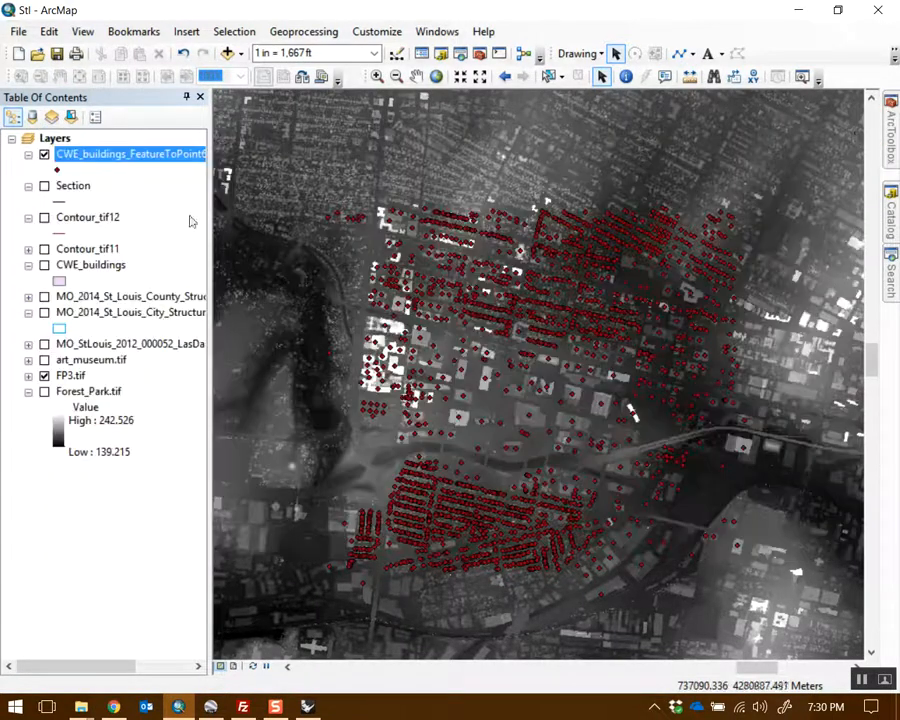
- Open the Join Field tool from the Data Management joins tools
click(892, 149)
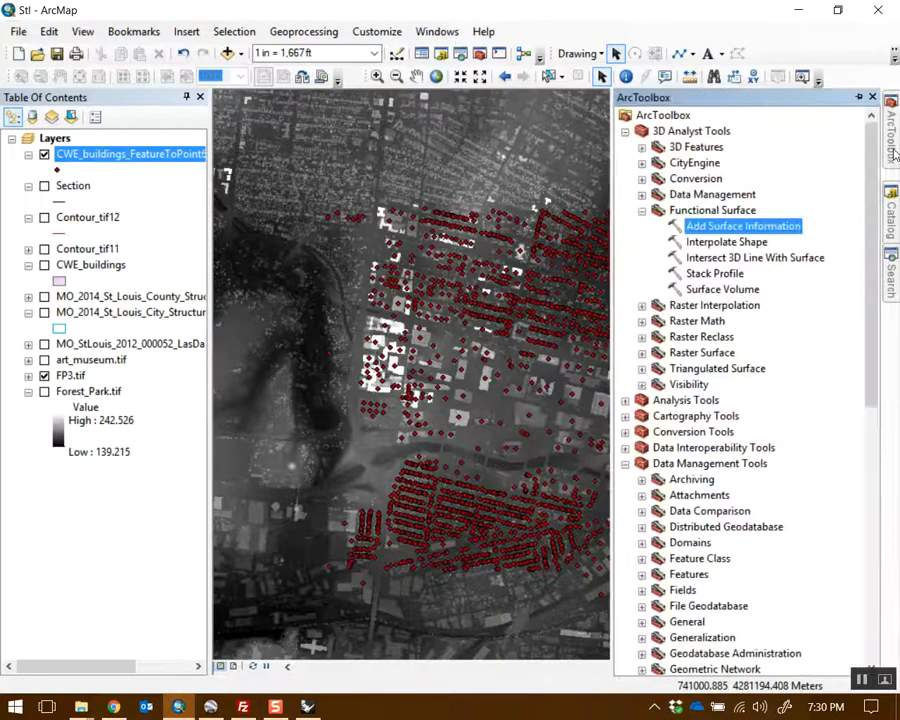
click(642, 211)
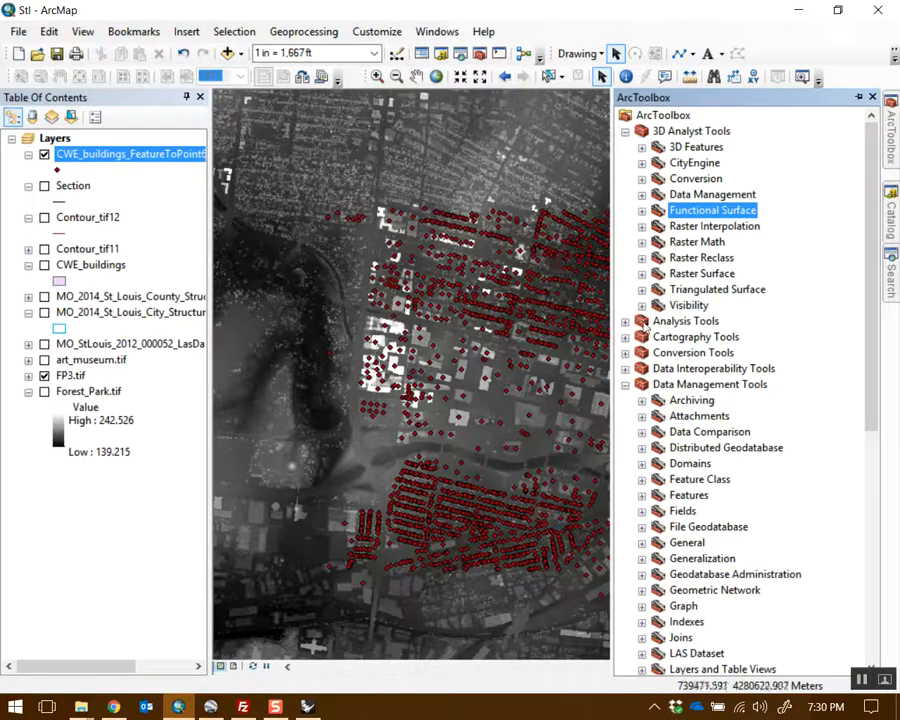
scroll(736, 403, down, 4)
scroll(724, 403, up, 1)
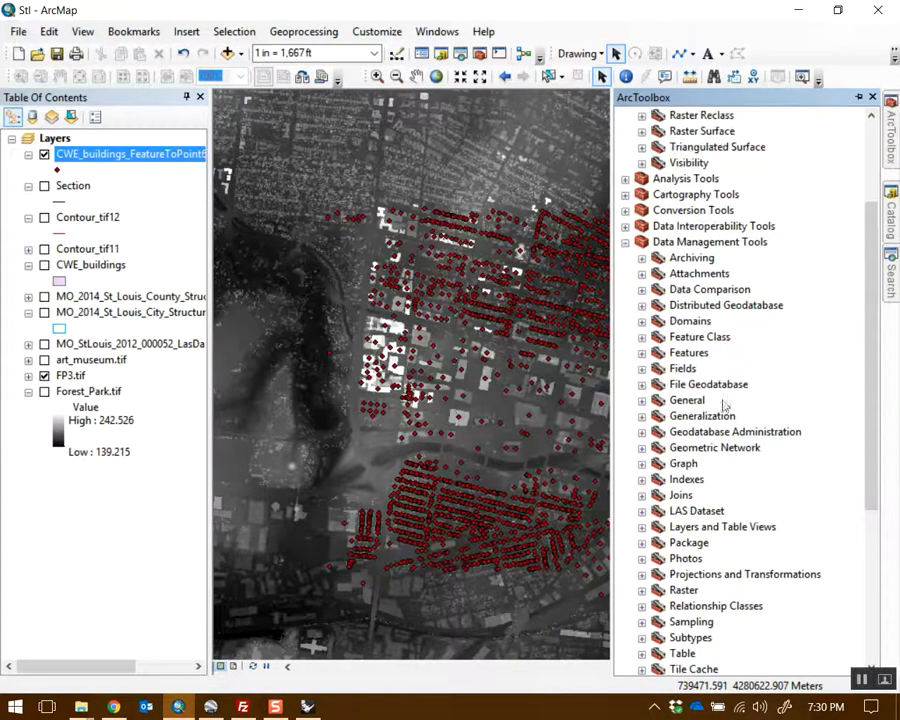
click(703, 244)
scroll(703, 484, down, 2)
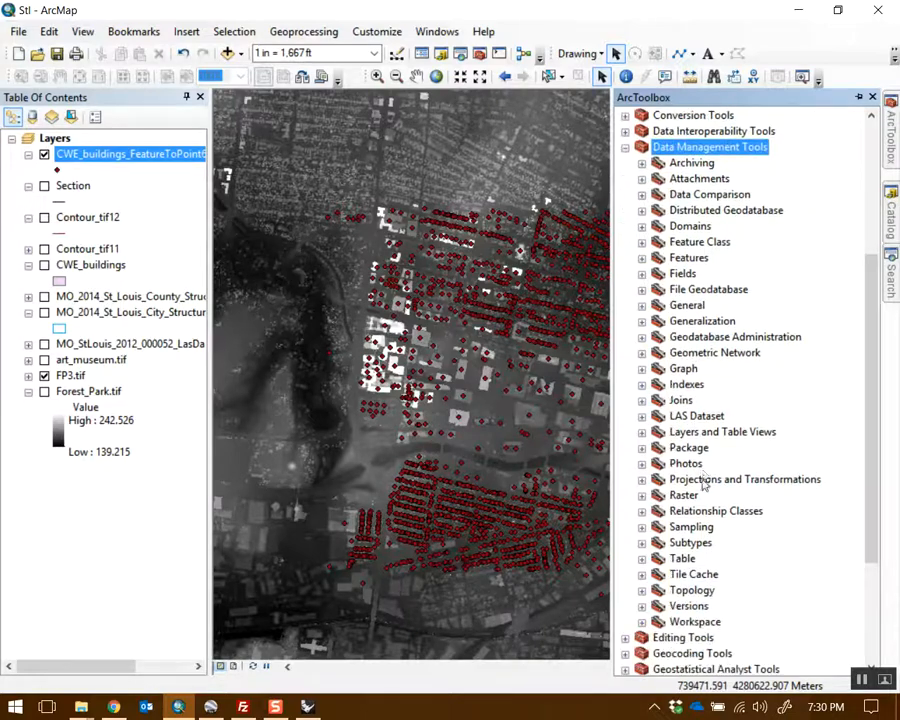
double_click(680, 400)
click(710, 433)
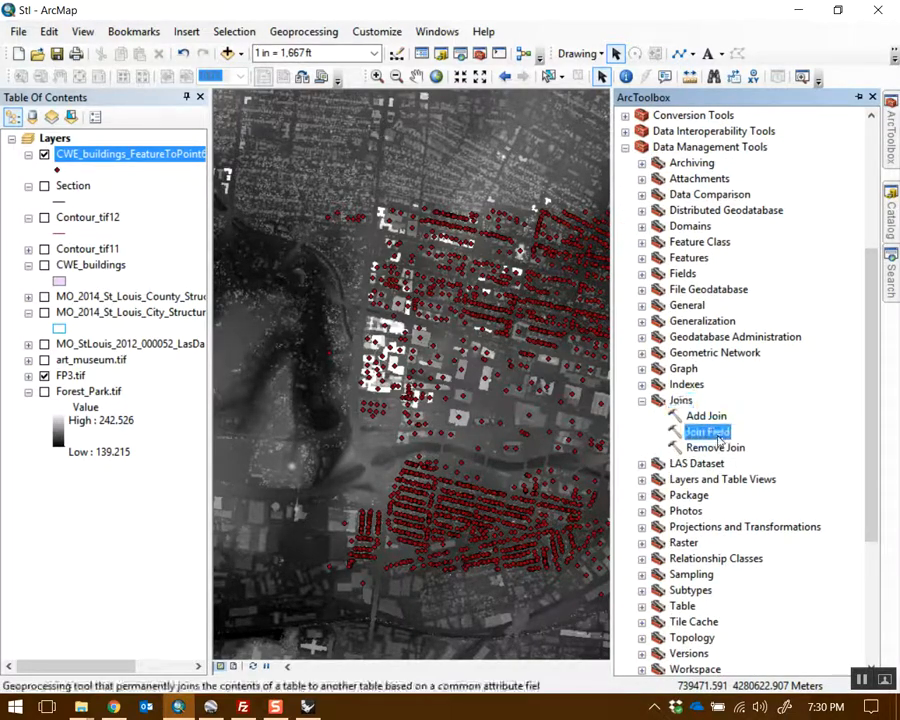
double_click(709, 433)
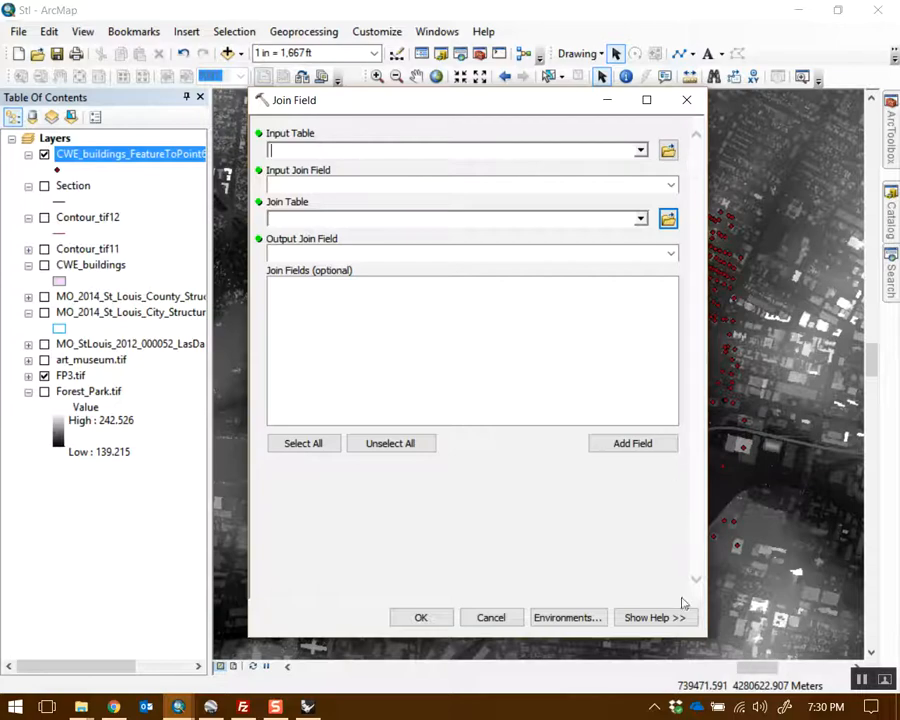
- Show the tool help and the CWE_buildings layer, and set CWE_buildings as the input table with FID as the input join field
click(655, 617)
mouse_move(660, 102)
mouse_down()
mouse_move(522, 104)
mouse_move(648, 104)
mouse_up()
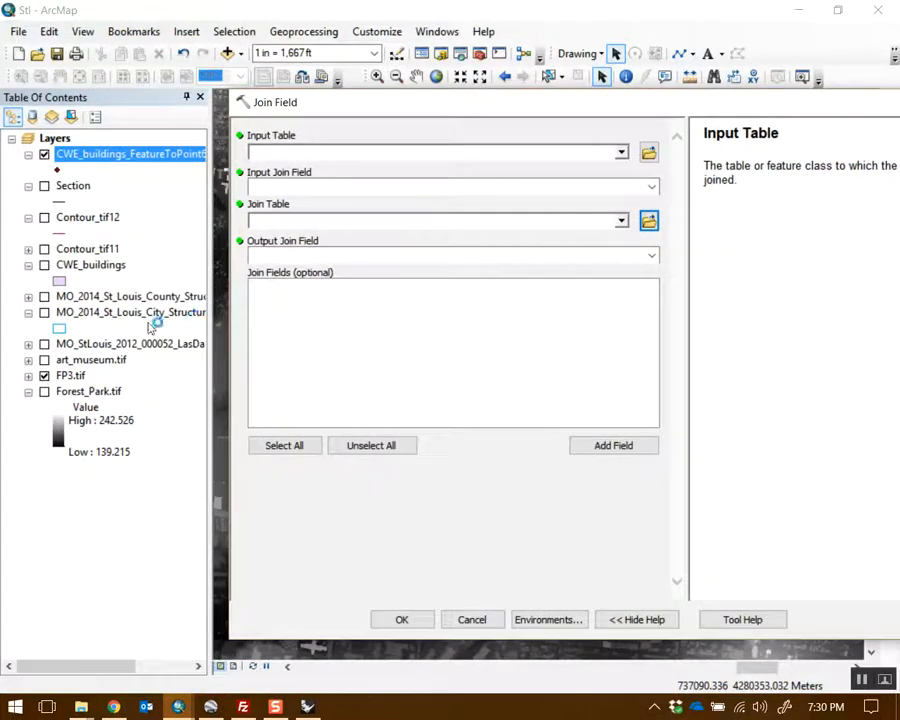
click(90, 266)
click(45, 266)
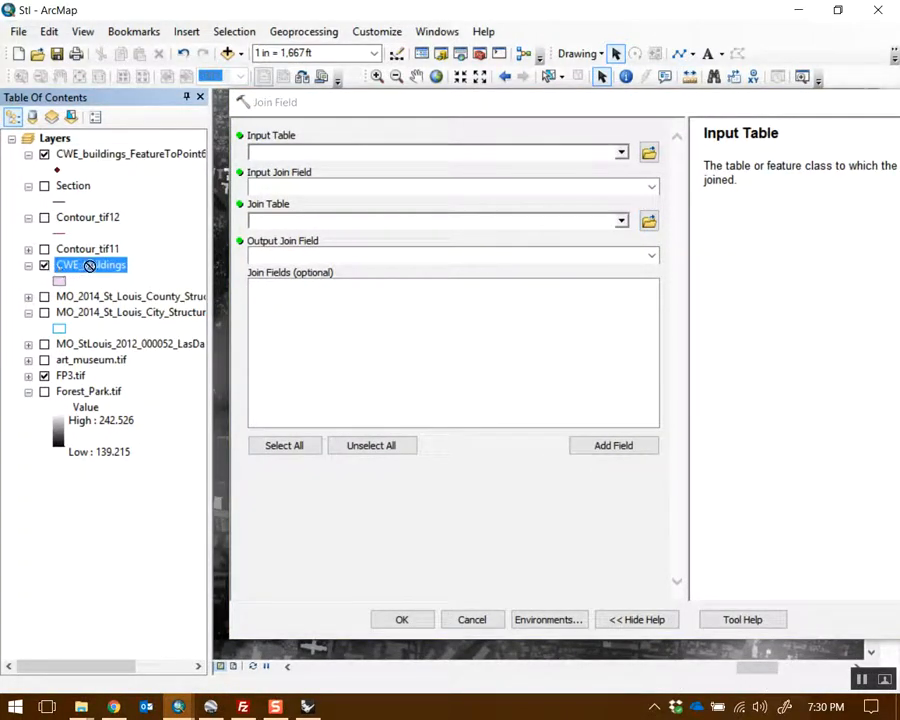
drag(90, 266, 288, 153)
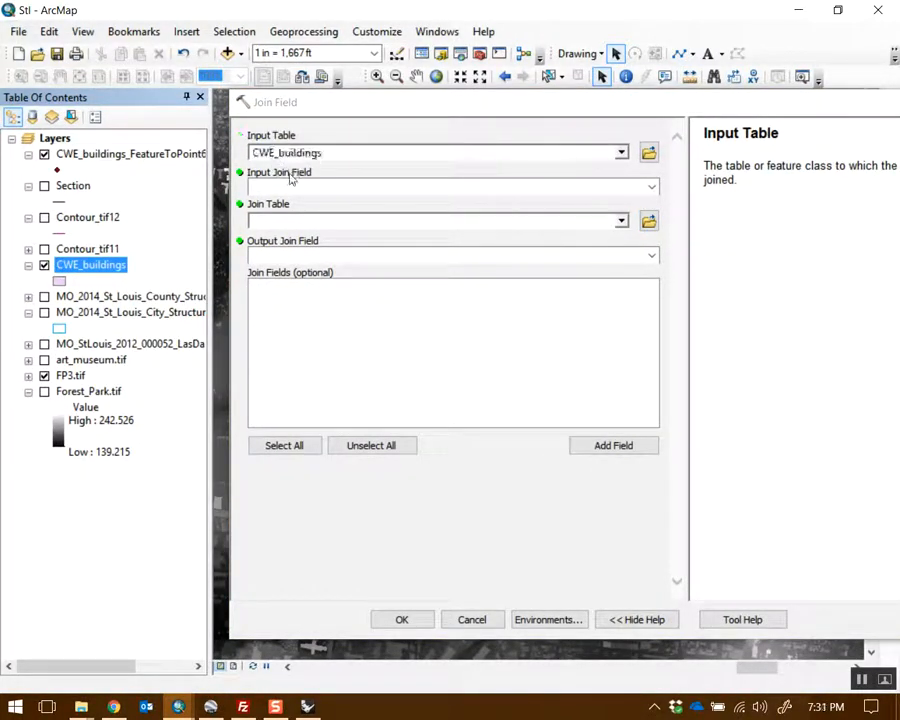
click(340, 121)
drag(364, 113, 342, 111)
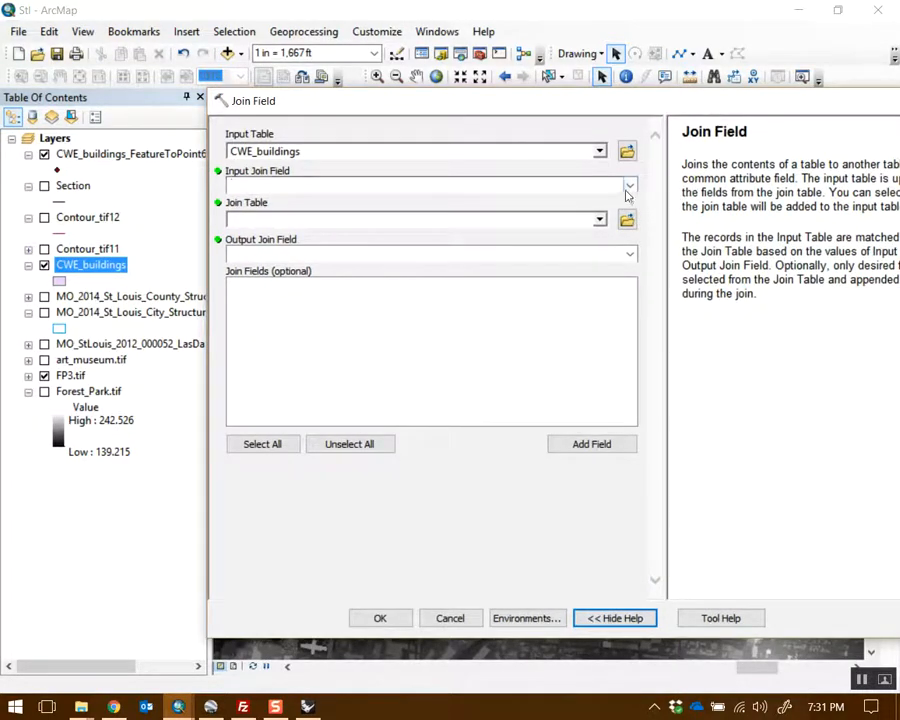
click(629, 186)
click(272, 200)
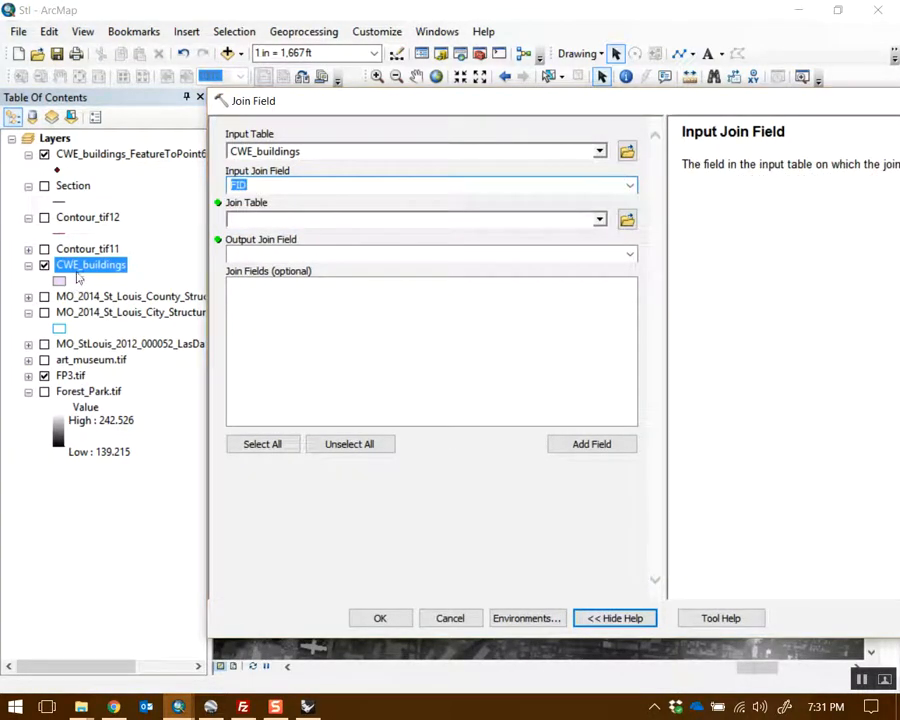
- Check the FID column in the CWE_buildings attribute table, and close the table
right_click(80, 265)
click(152, 315)
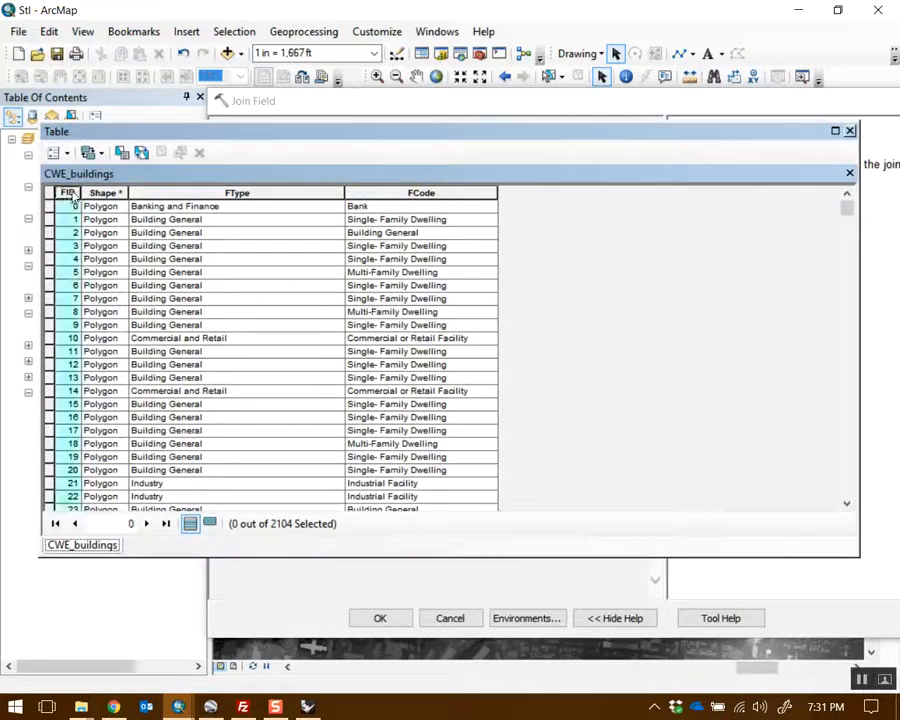
click(850, 131)
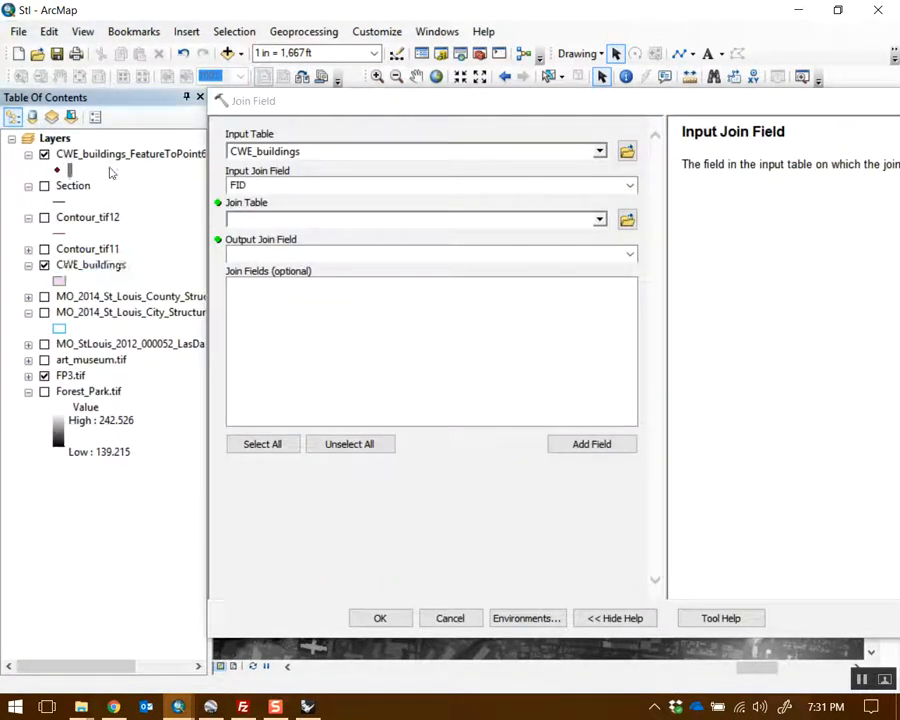
- Set CWE_buildings_FeatureToPoint6 as the join table
drag(140, 156, 290, 222)
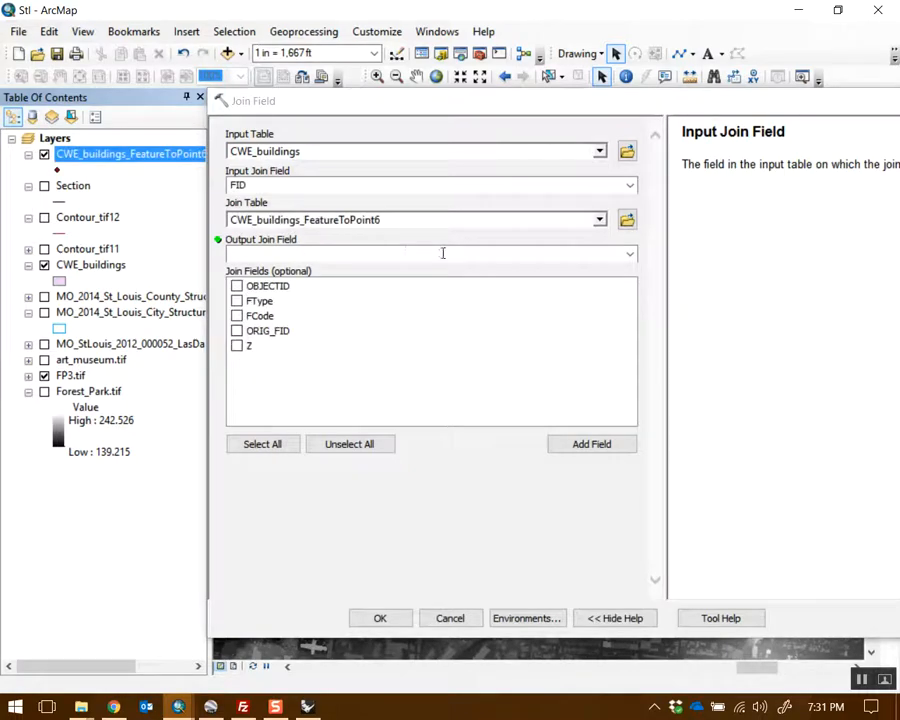
click(631, 254)
click(631, 254)
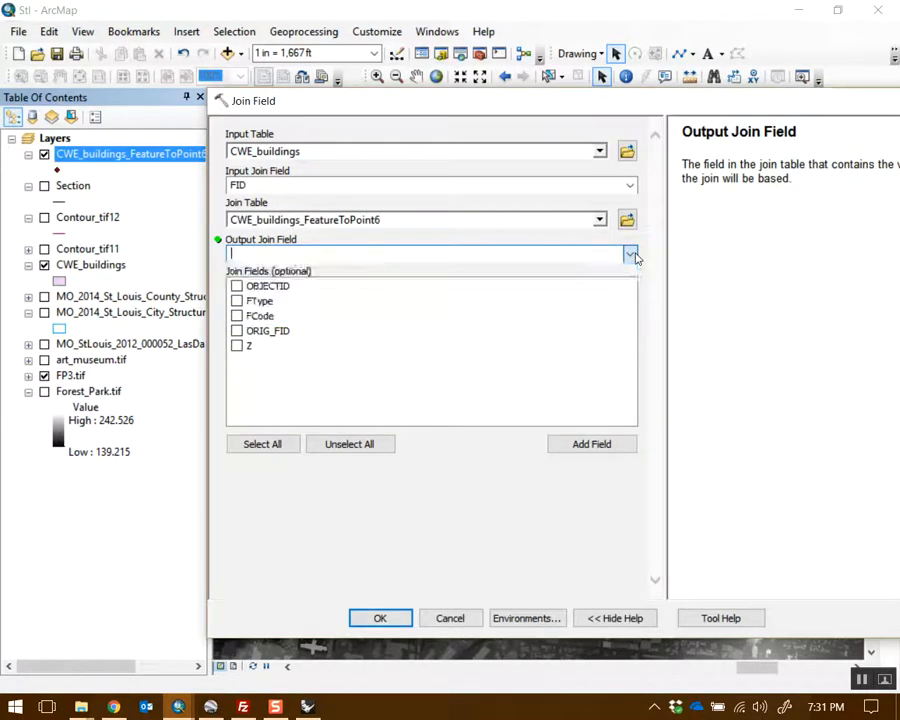
- Check the ORIG_FID column in the CWE_buildings_FeatureToPoint6 attribute table, and close the table
right_click(135, 155)
click(224, 204)
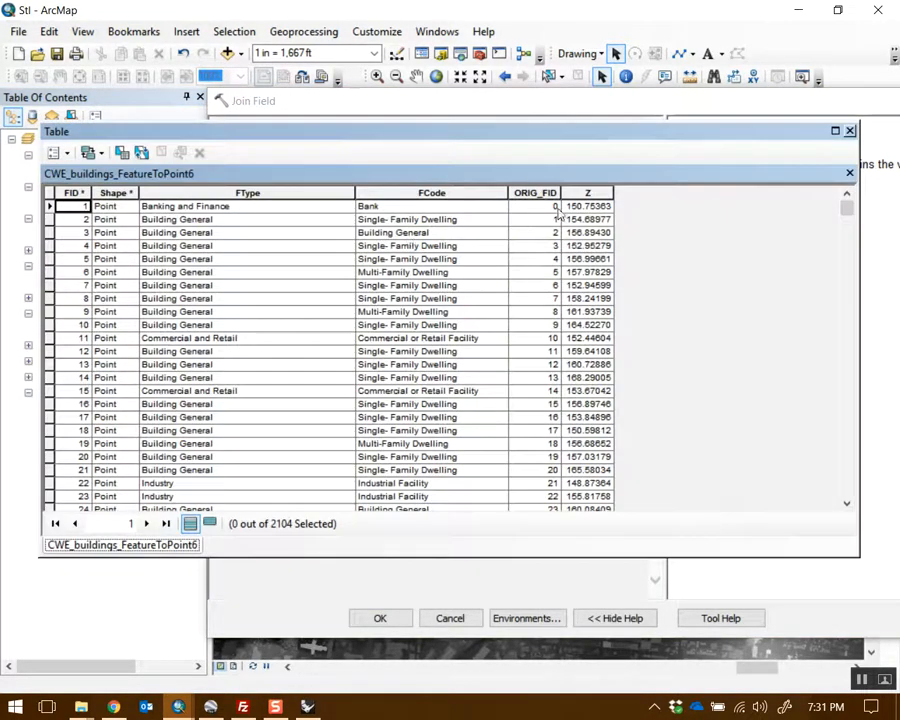
click(535, 193)
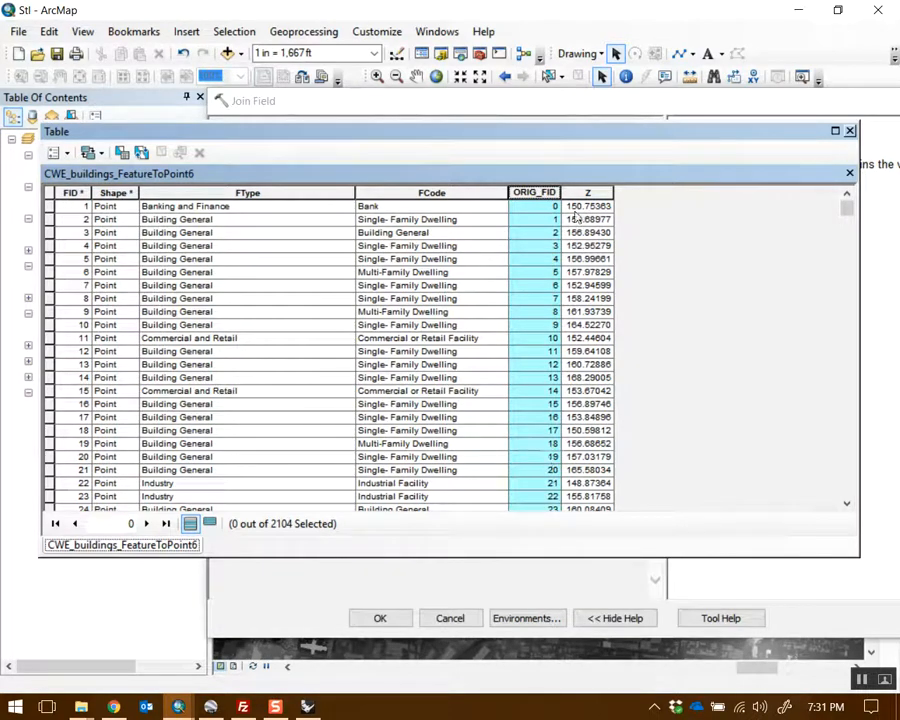
click(849, 132)
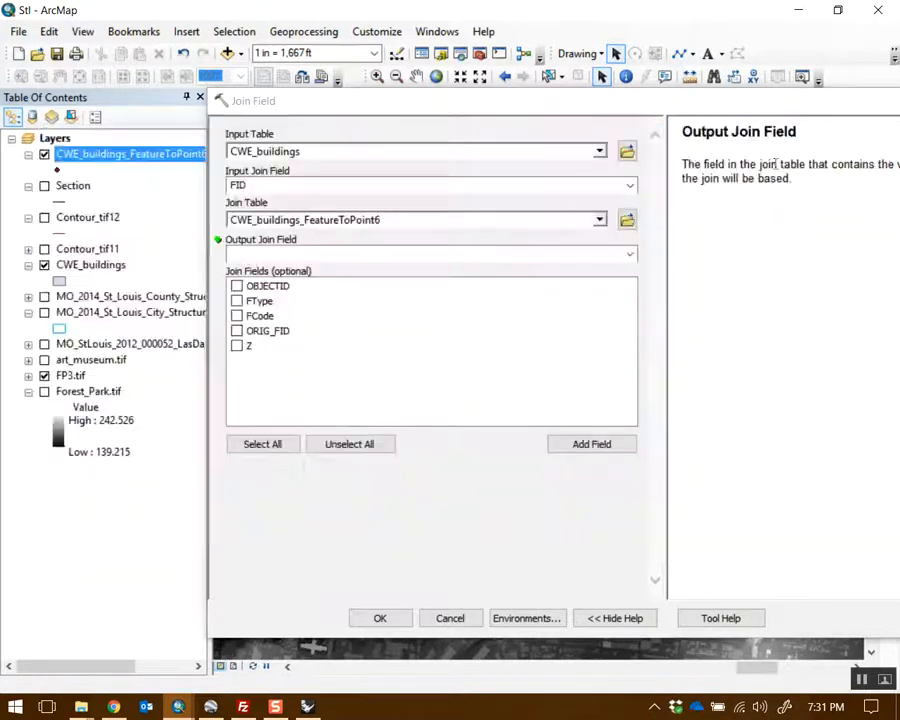
- Set ORIG_FID as the output join field, include only the Z field in the join, and run Join Field
click(630, 254)
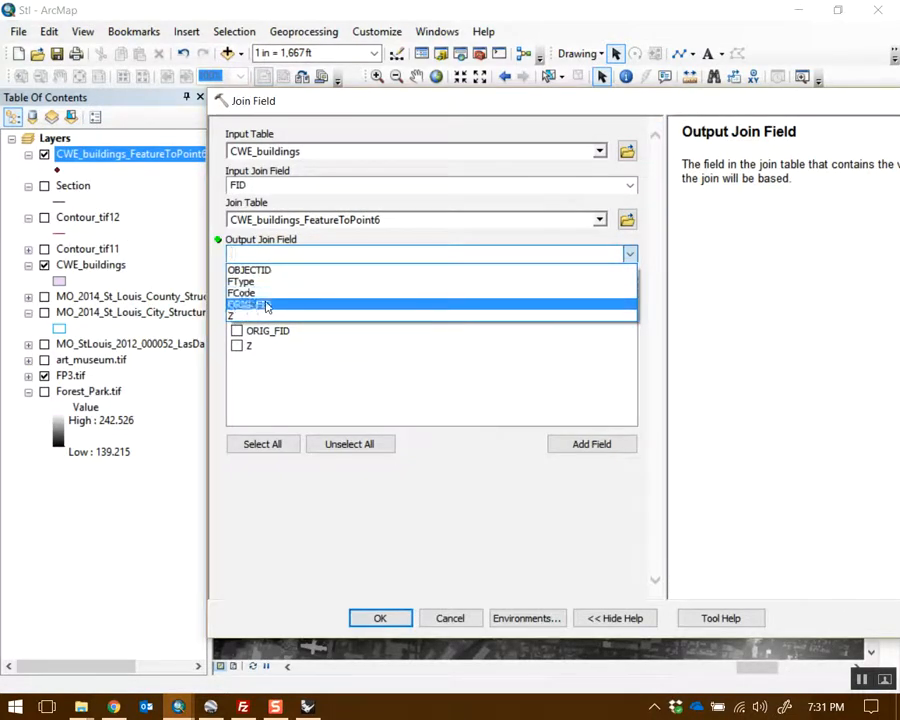
click(267, 304)
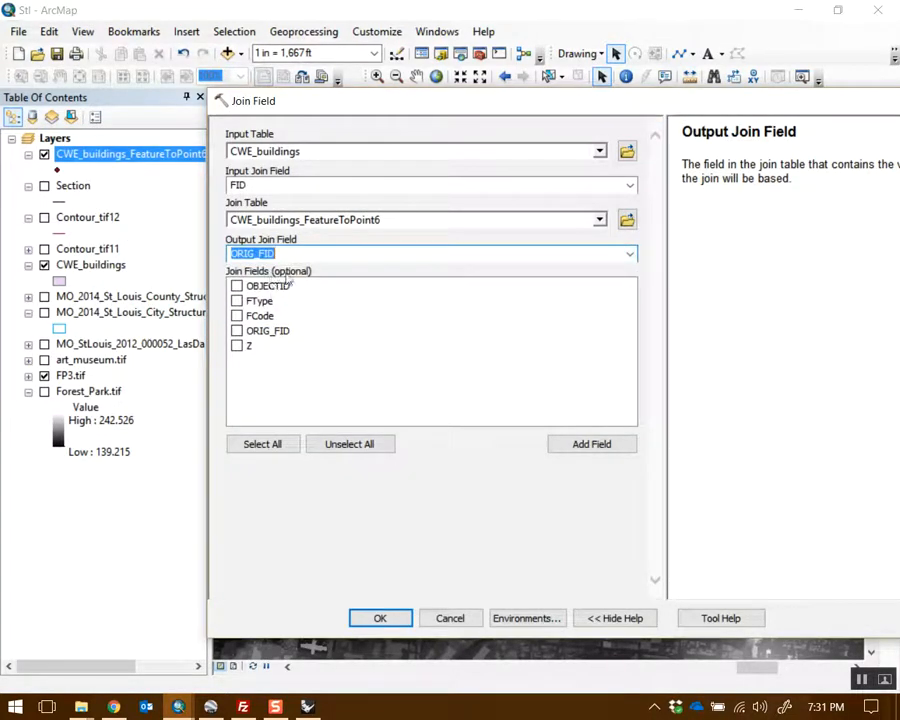
click(237, 345)
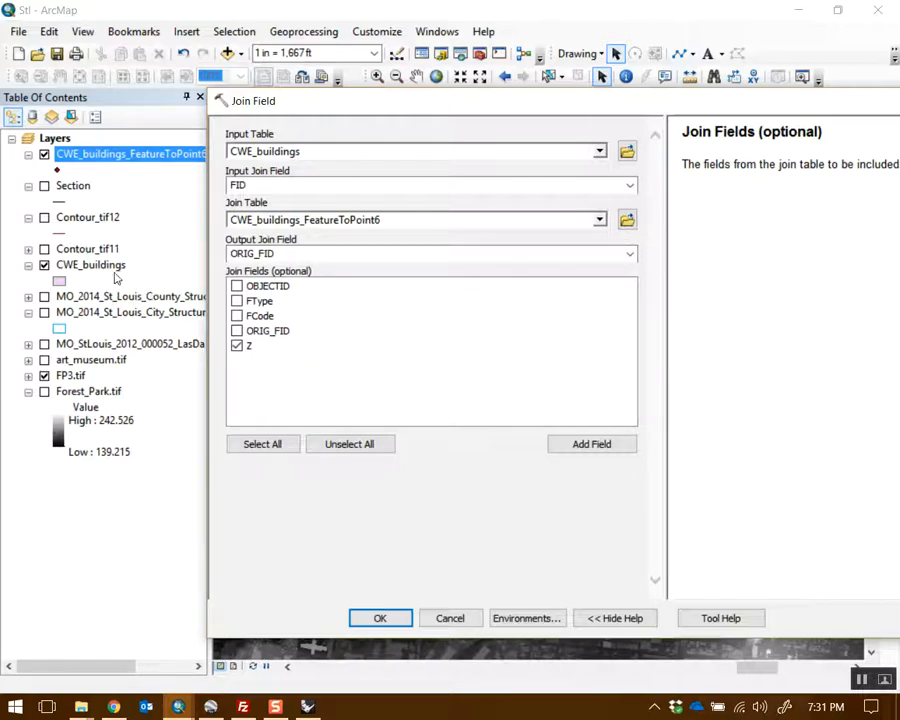
click(388, 621)
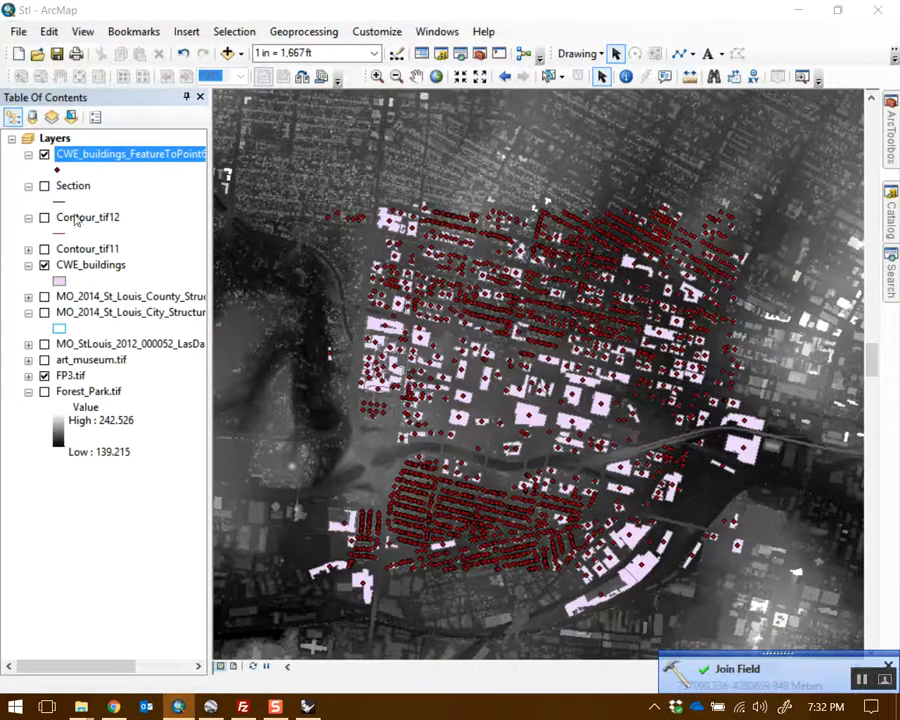
- Hide the CWE_buildings_FeatureToPoint6 layer and check the Z column in the CWE_buildings attribute table
click(44, 155)
click(88, 266)
right_click(88, 266)
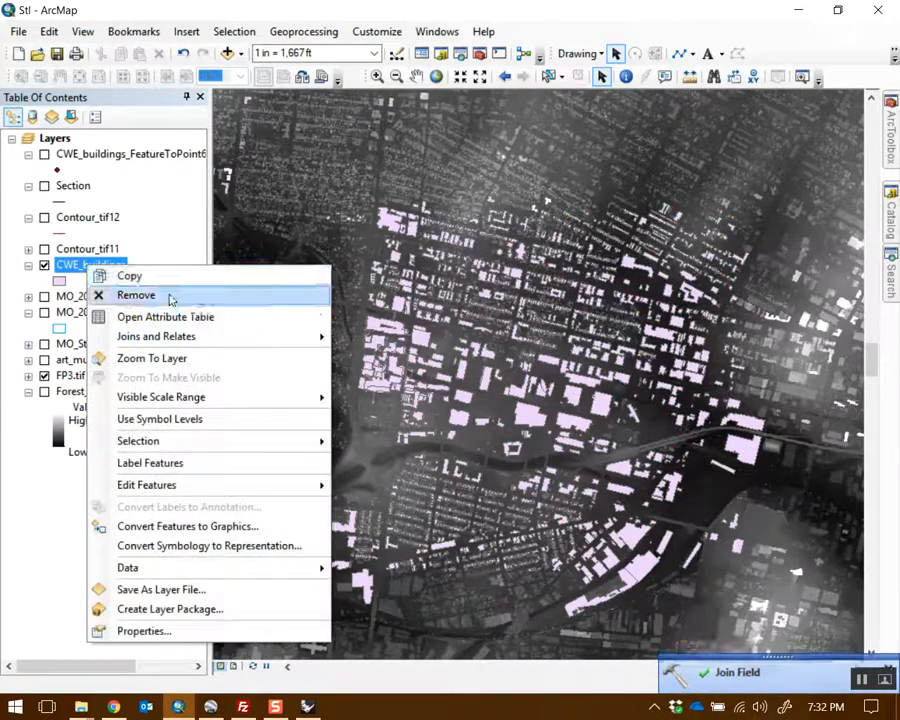
click(178, 316)
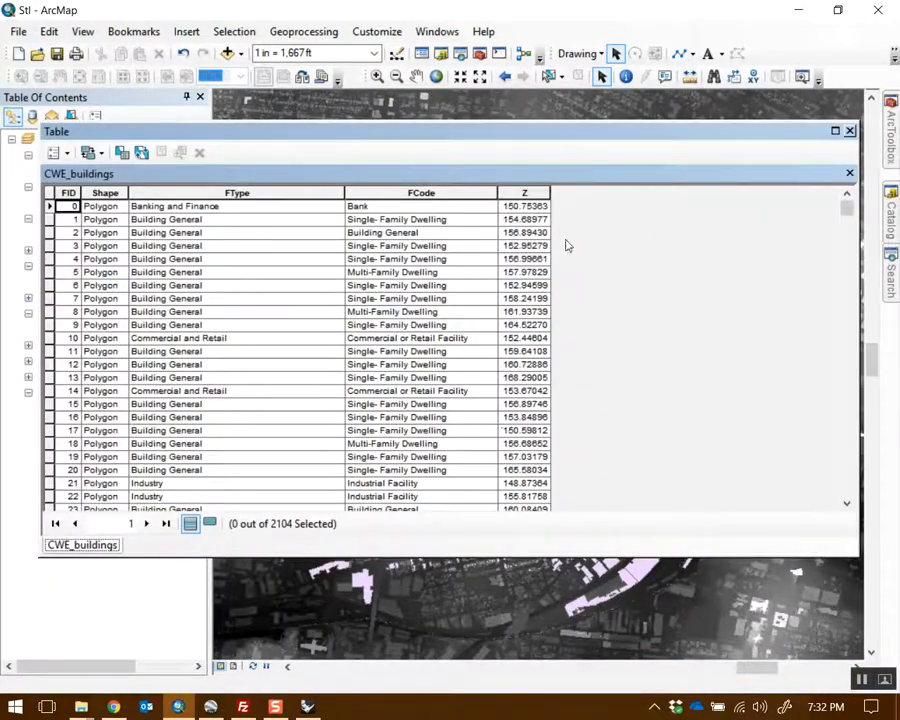
click(523, 191)
drag(846, 212, 826, 185)
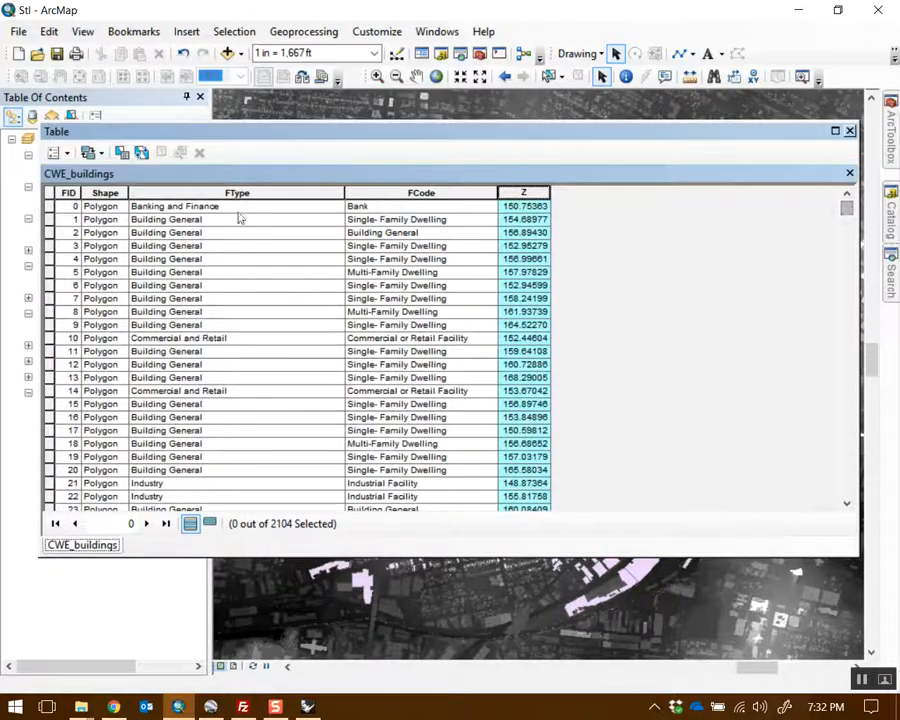
- Add a Double field named ELEVATION to the CWE_buildings attribute table
click(57, 152)
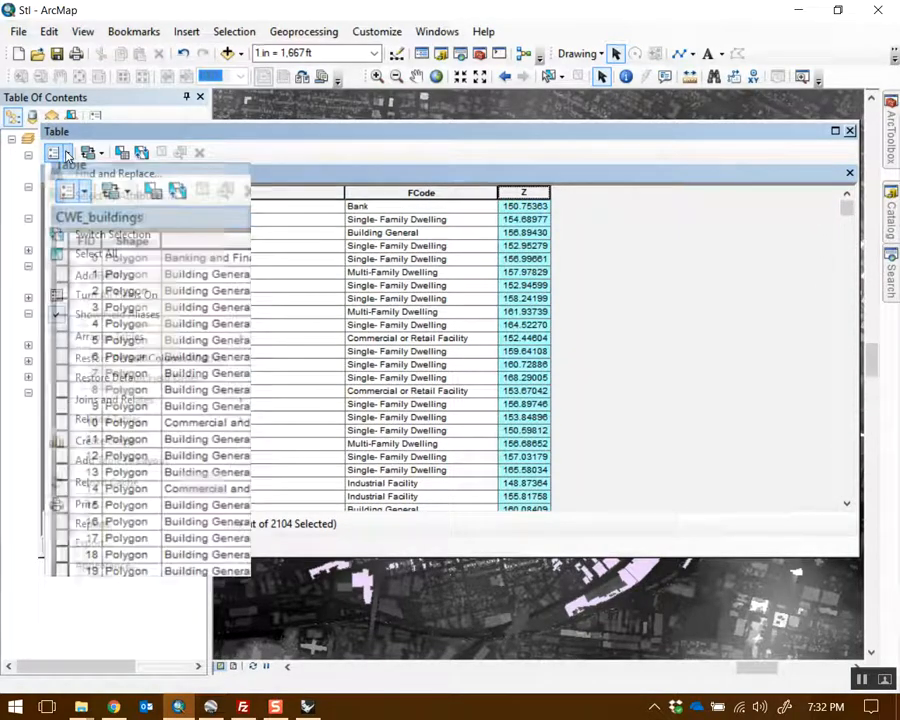
click(100, 275)
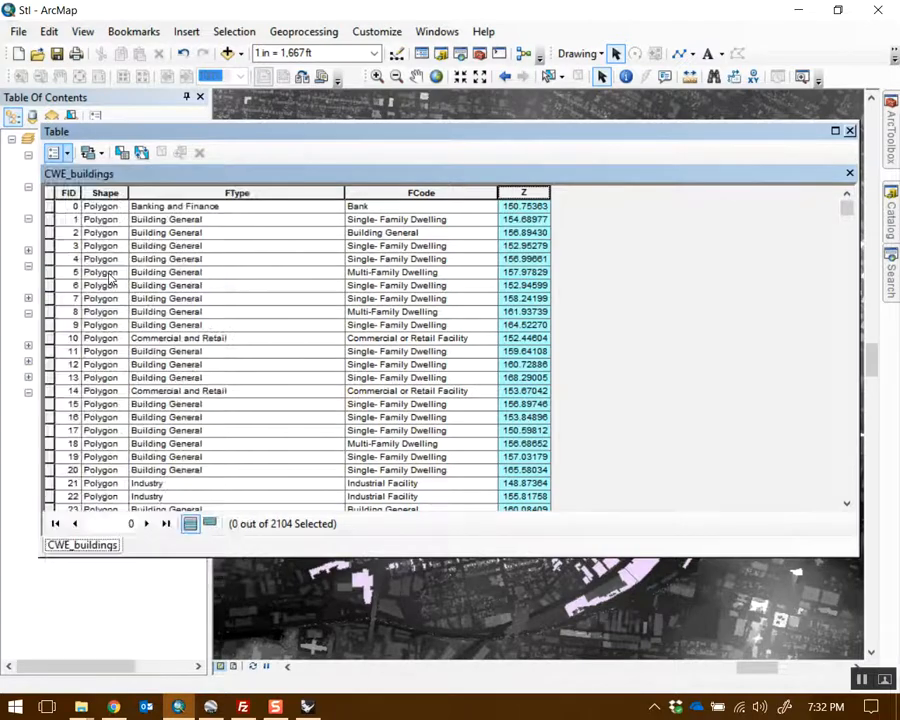
text(ELEVATION)
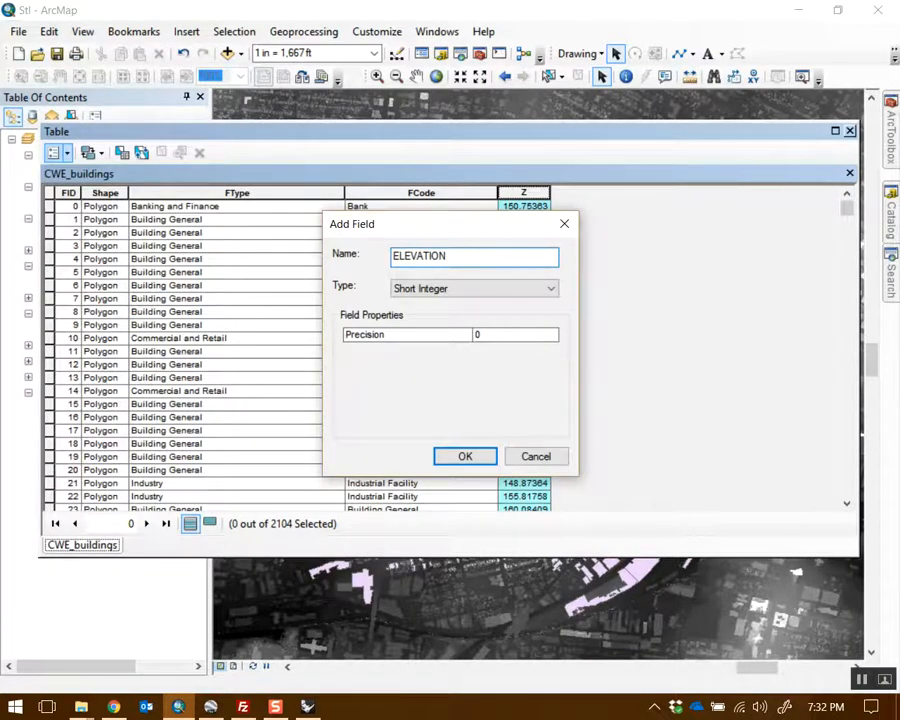
drag(464, 224, 529, 230)
click(518, 294)
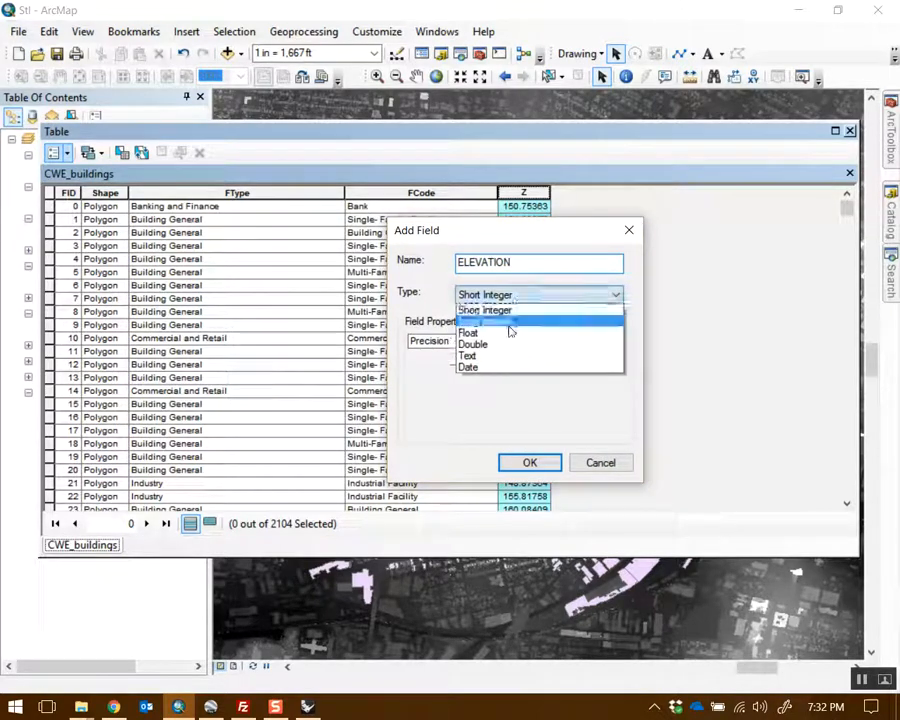
click(496, 344)
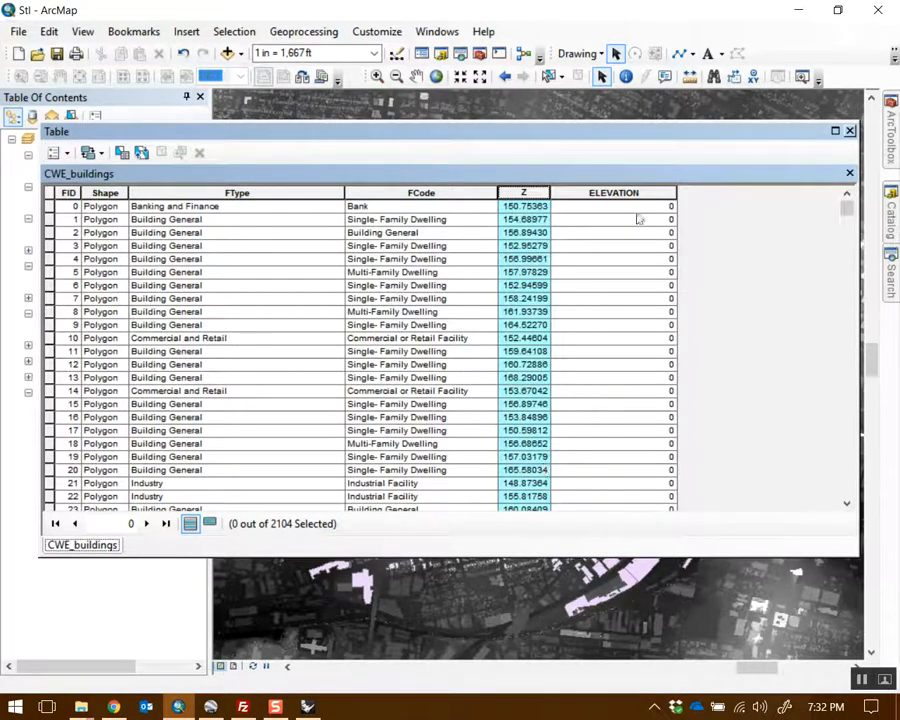
- Calculate the ELEVATION field as [Z] * 3.28084, and close the attribute table
click(615, 192)
right_click(665, 192)
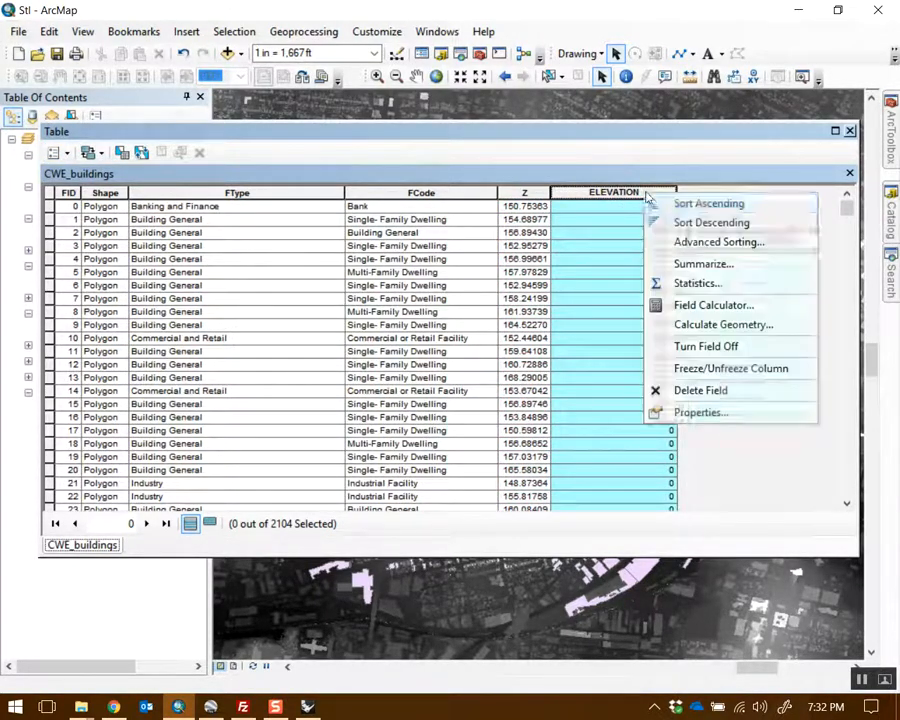
click(728, 304)
drag(446, 112, 336, 143)
double_click(158, 286)
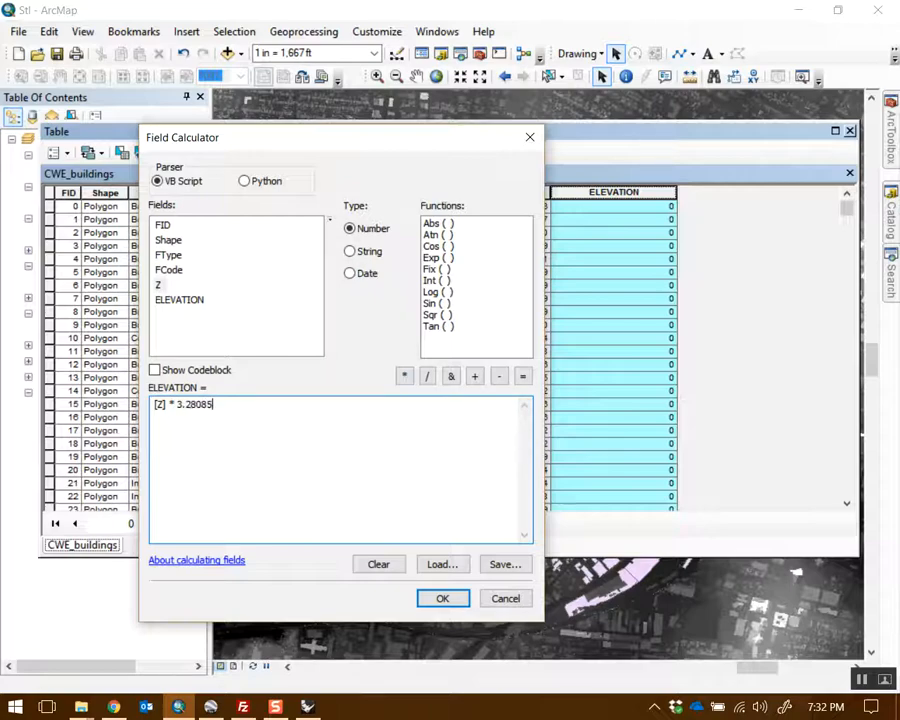
drag(305, 155, 405, 119)
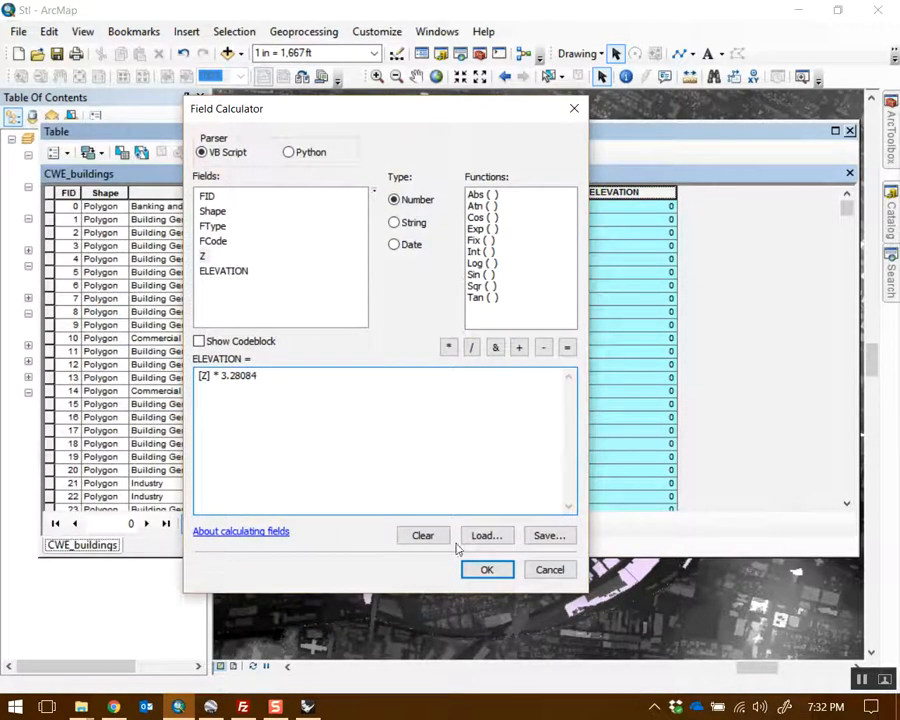
click(486, 569)
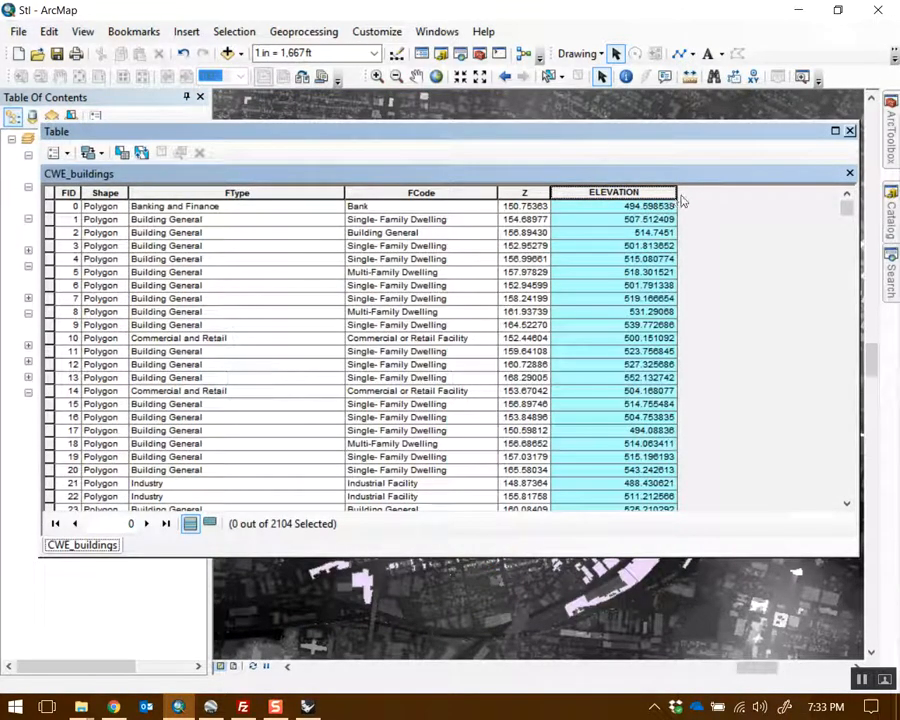
double_click(678, 194)
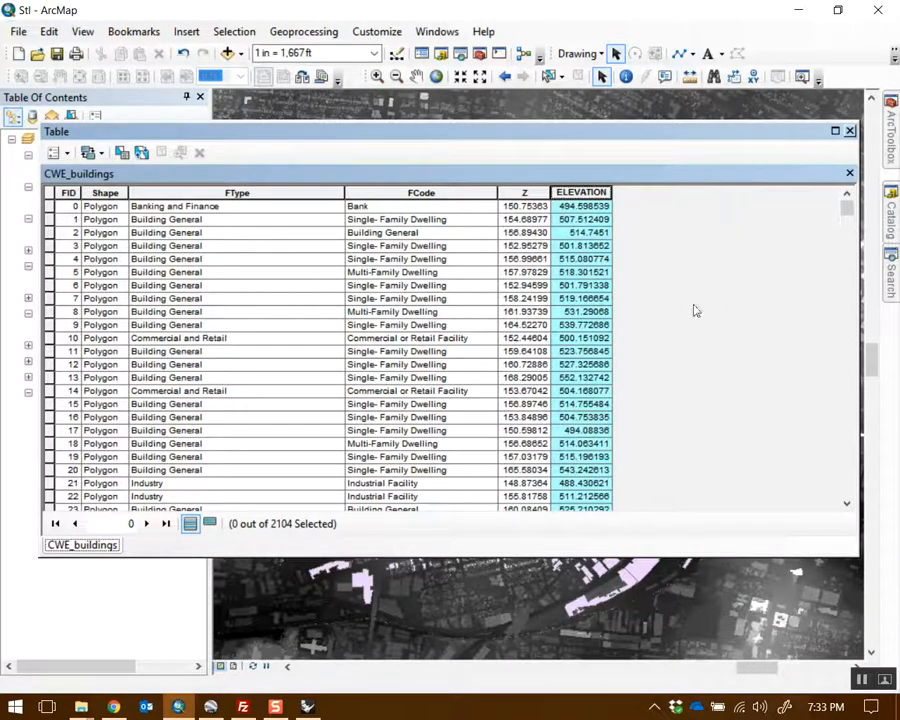
click(849, 131)
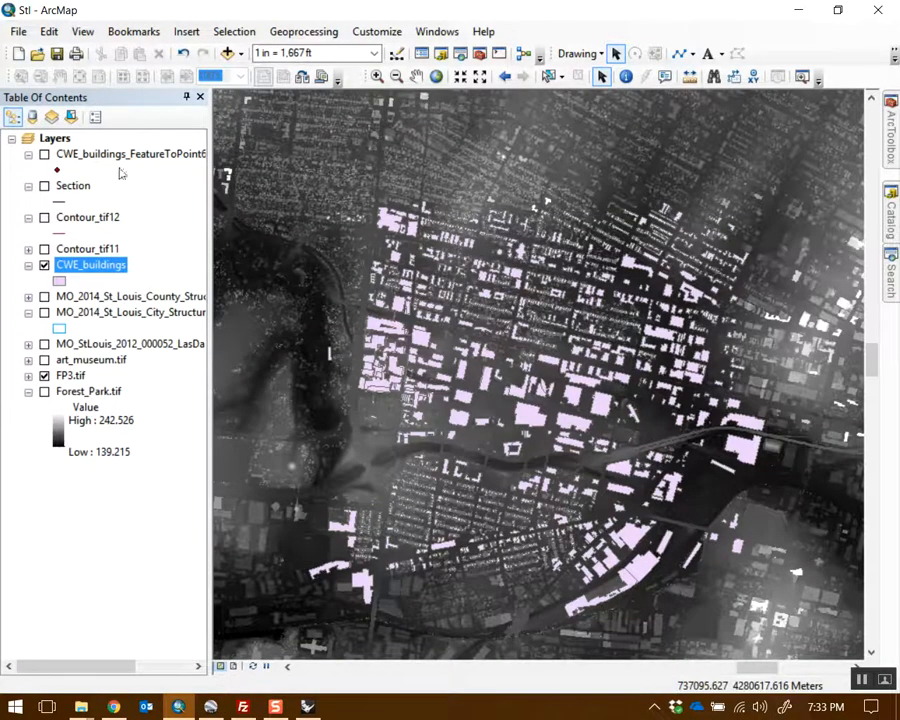
- Set the data frame's coordinate system to NAD 1983 StatePlane Missouri East FIPS 2401 (US Feet)
double_click(55, 139)
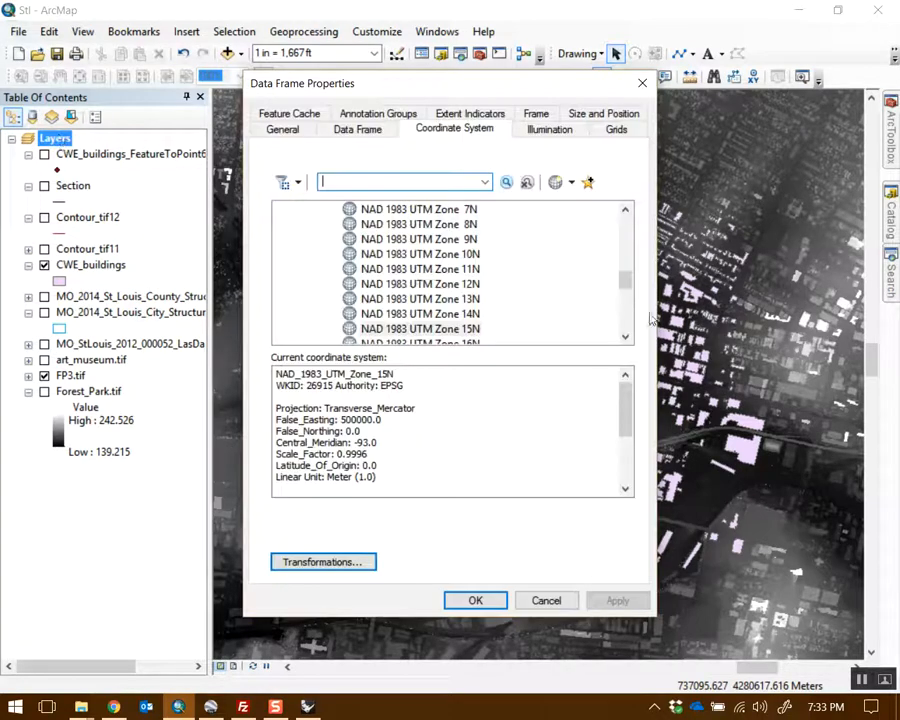
drag(624, 283, 632, 225)
double_click(318, 211)
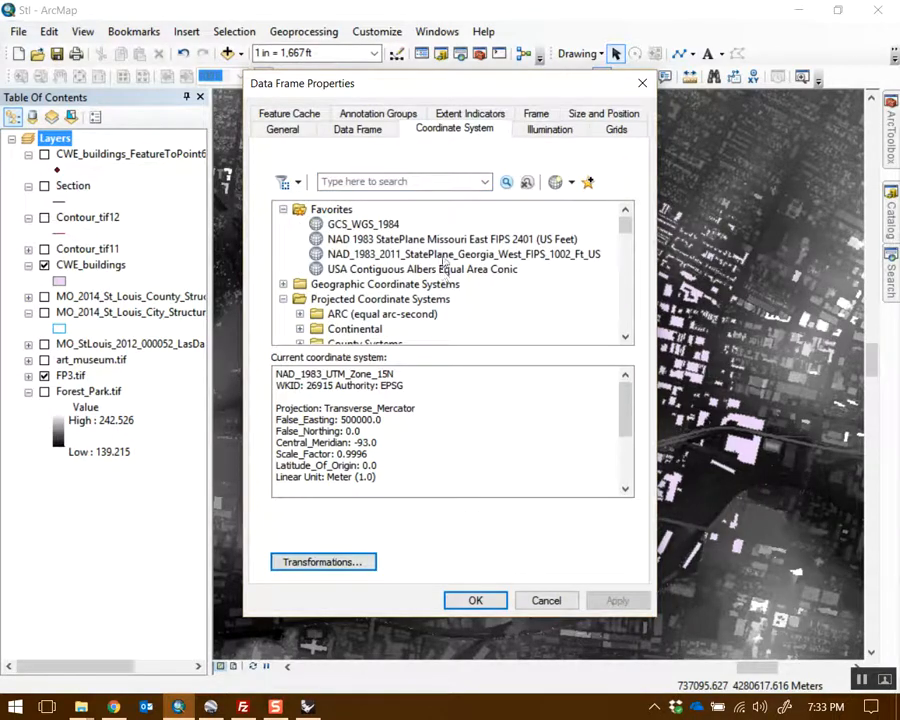
click(415, 241)
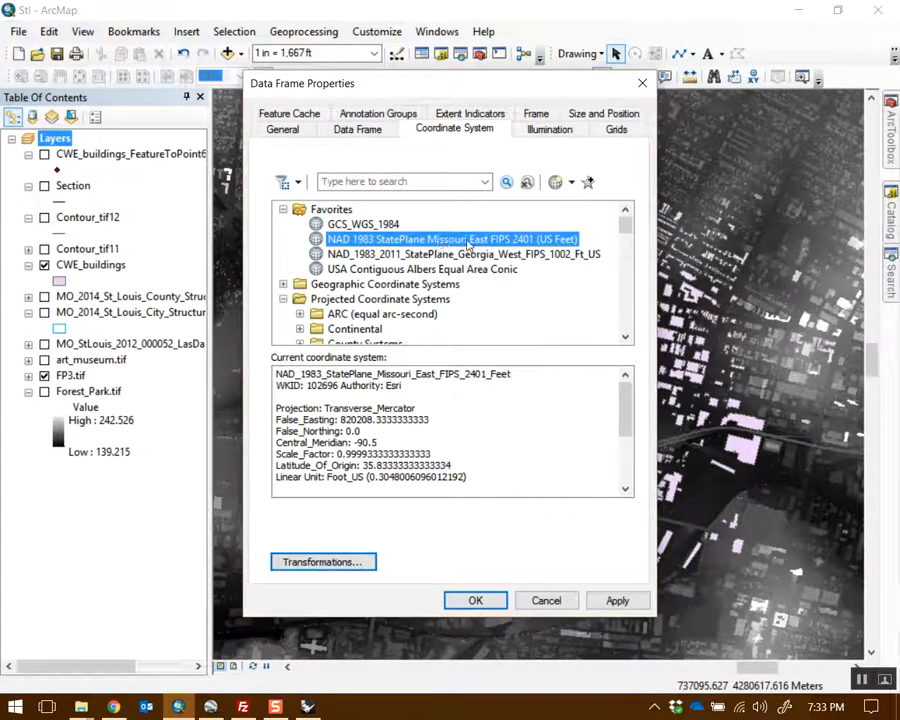
double_click(468, 245)
click(440, 517)
click(472, 599)
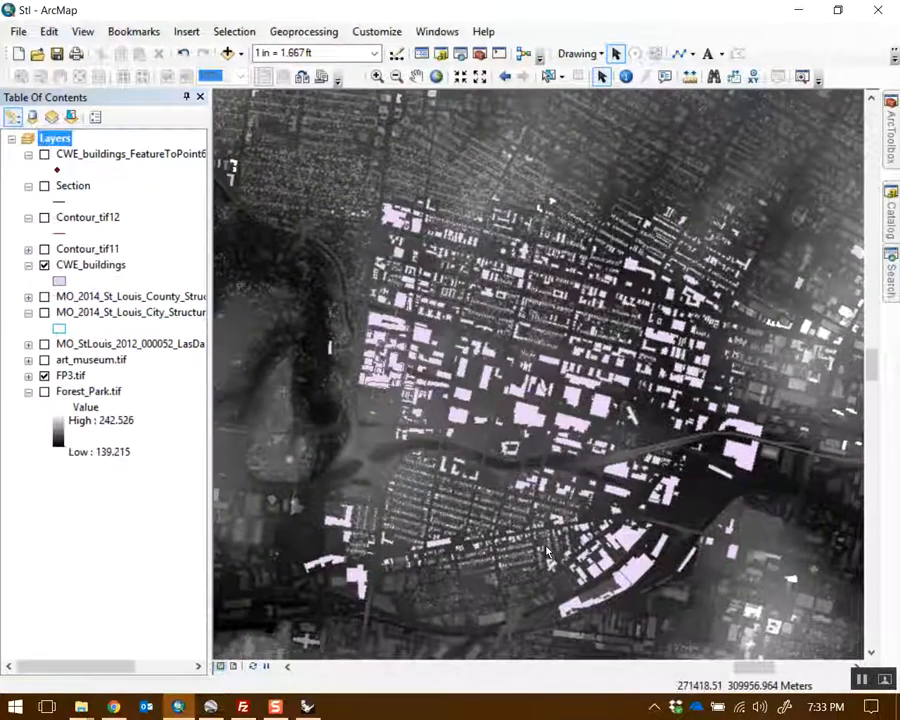
- Set up a CAD export of the CWE_buildings layer with BUILDINGS.DWG on the Desktop as the output file
right_click(95, 265)
mouse_move(332, 568)
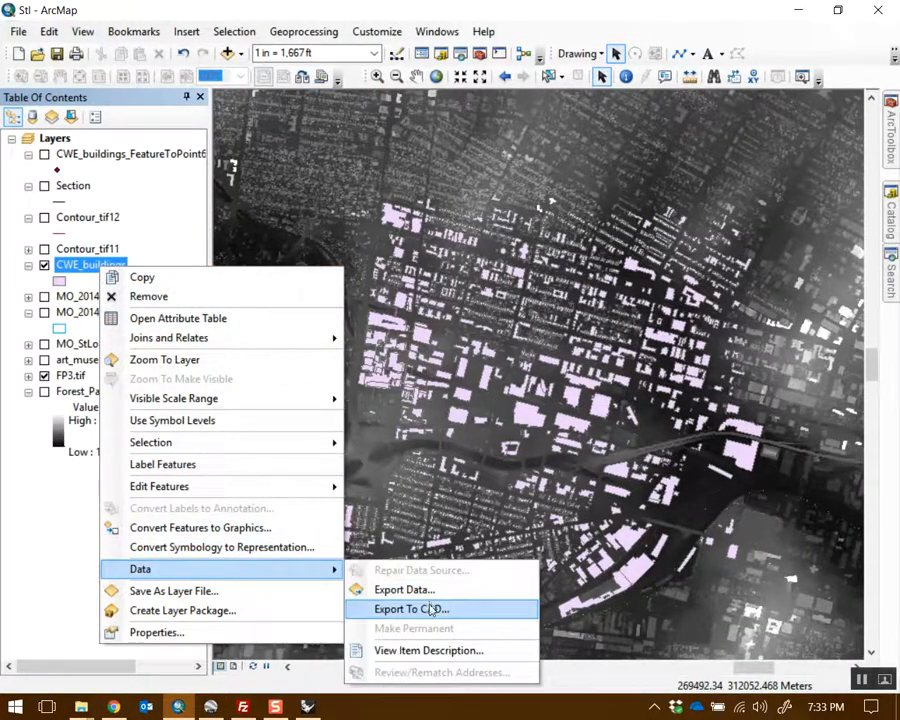
click(460, 609)
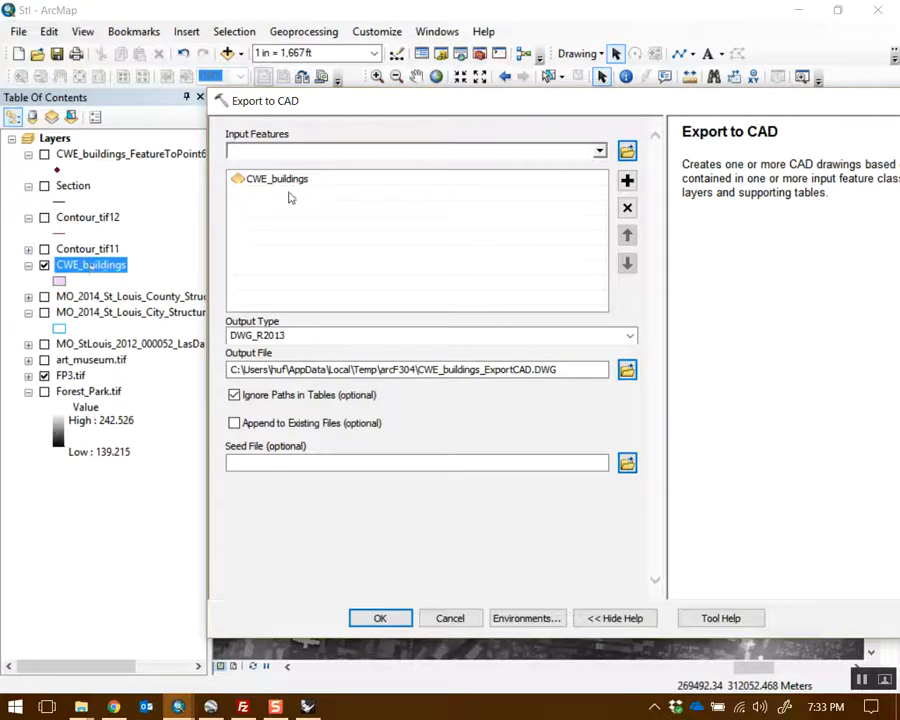
click(627, 370)
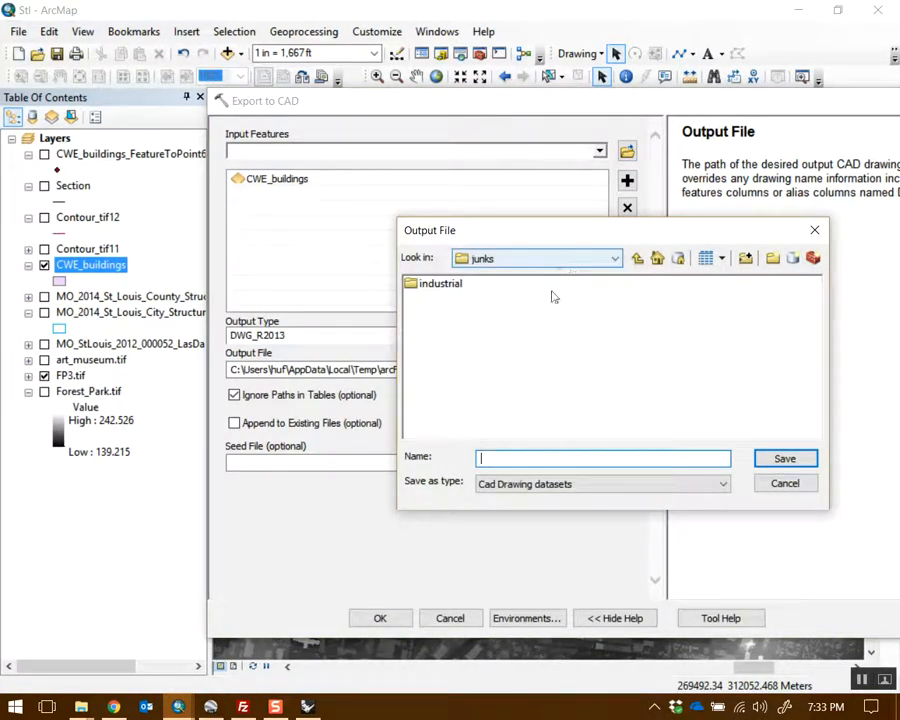
click(555, 258)
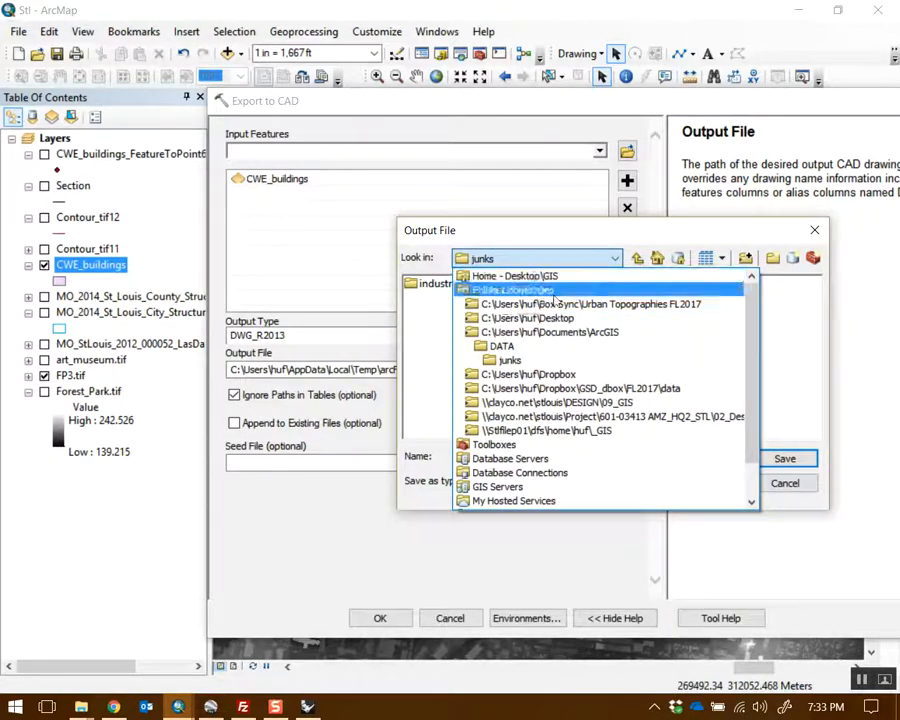
click(545, 316)
text(B)
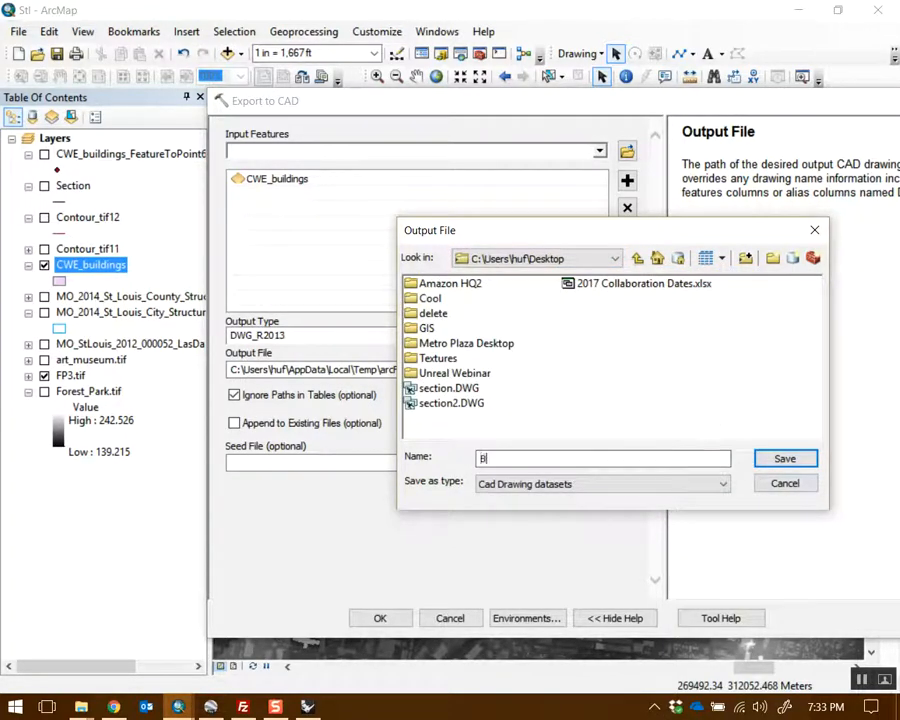
text(UILDINGS)
key(Return)
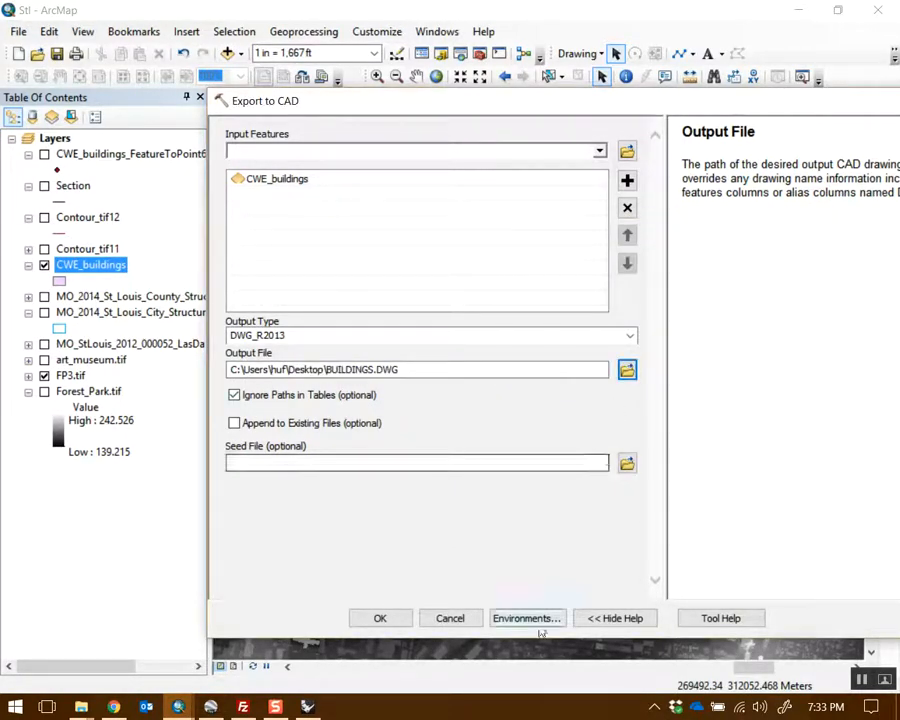
- Choose the output coordinate system in the export's environment settings and look over the processing extent options
click(527, 618)
click(290, 154)
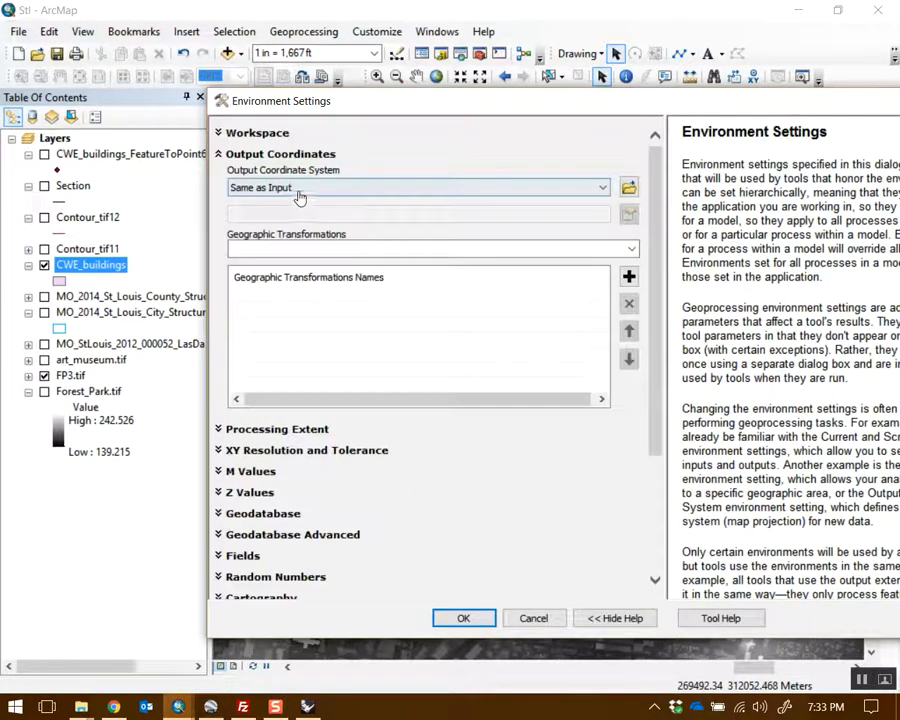
click(300, 187)
click(302, 226)
click(305, 156)
click(305, 177)
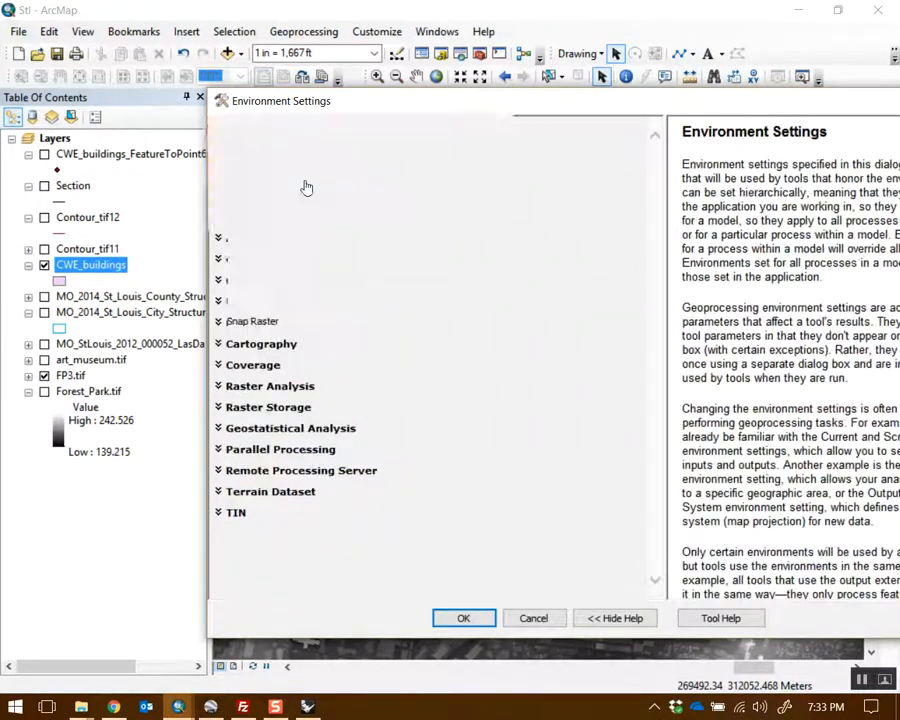
click(306, 209)
click(275, 257)
click(277, 175)
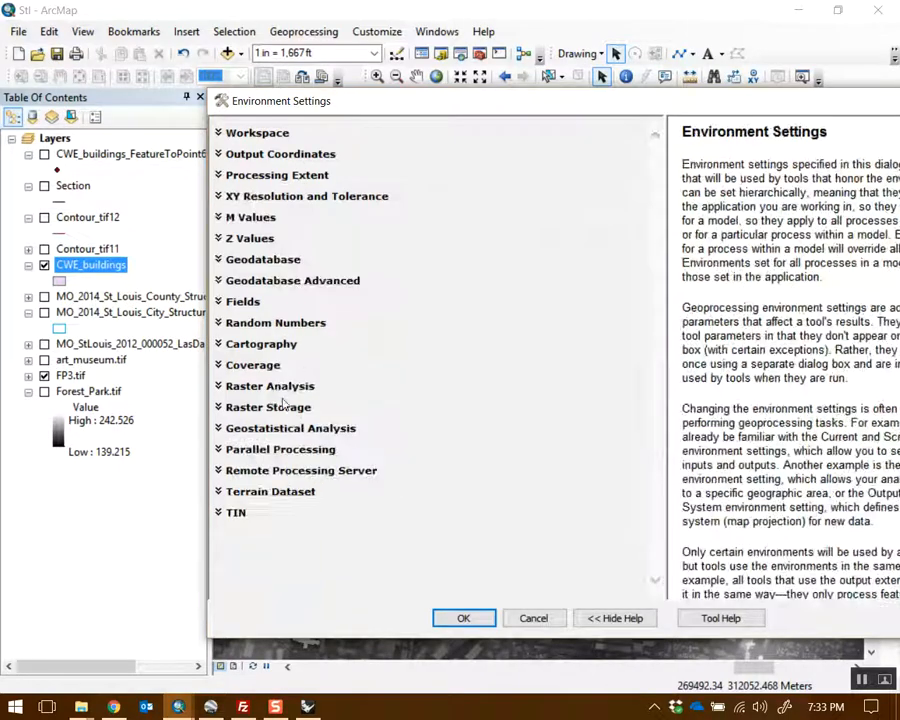
- Set the cartographic coordinate system to Same as Display in the environment settings, and run the CAD export
click(278, 345)
click(270, 373)
click(270, 410)
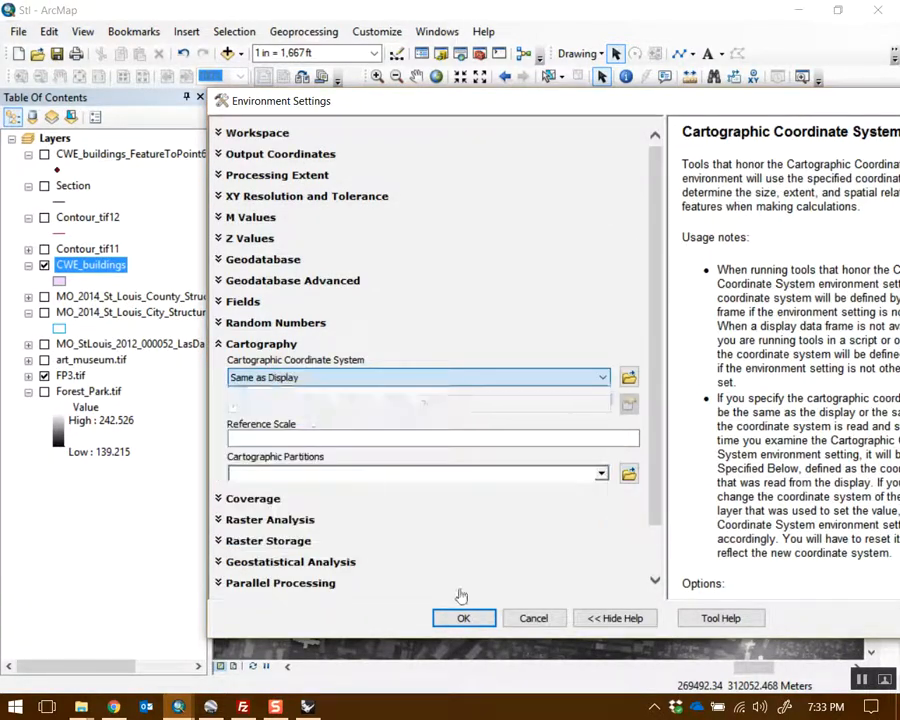
click(463, 618)
click(405, 622)
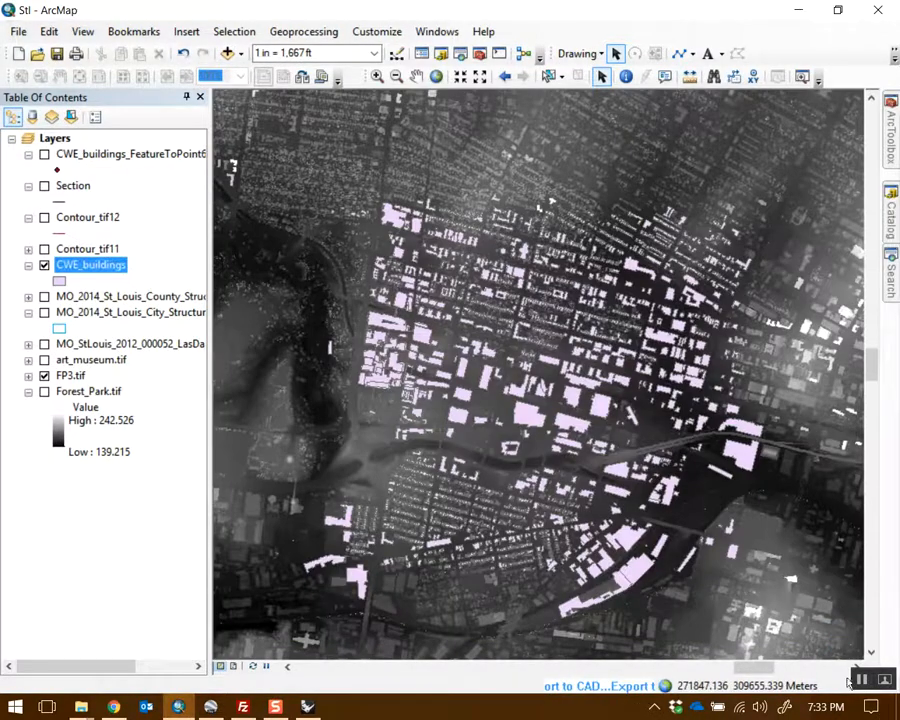
- Switch to Rhinoceros and open BUILDINGS.DWG from the Desktop, discarding the changes to section2
click(308, 707)
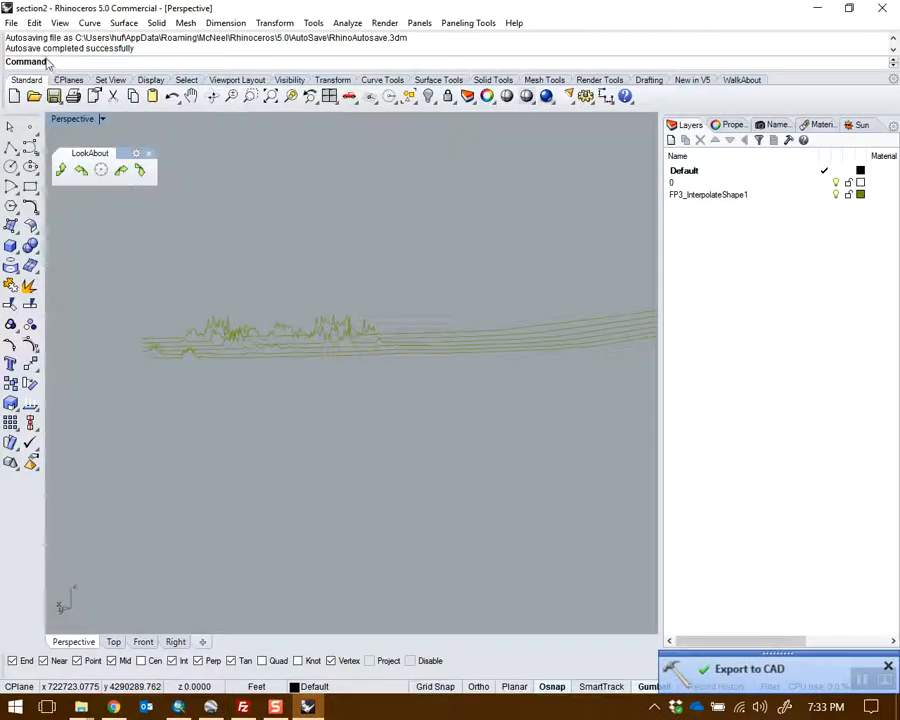
click(53, 96)
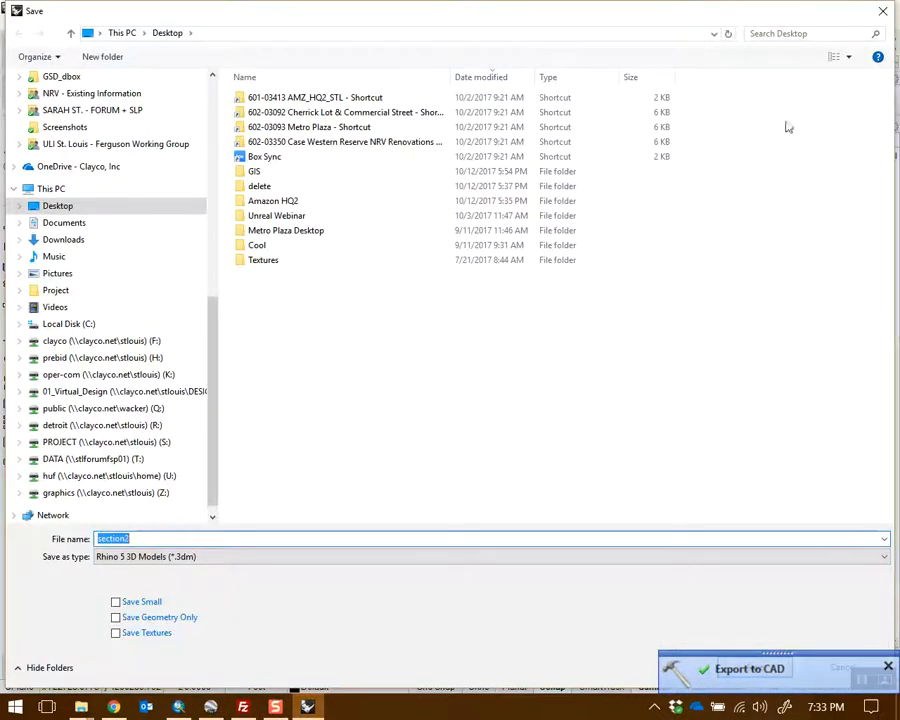
click(880, 10)
click(33, 96)
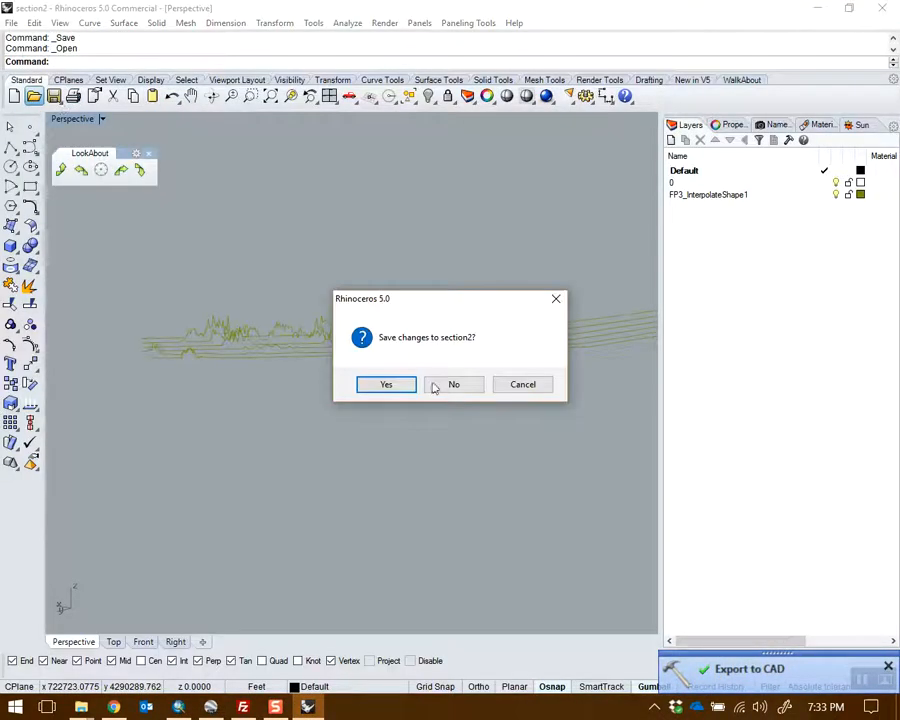
click(434, 383)
double_click(300, 95)
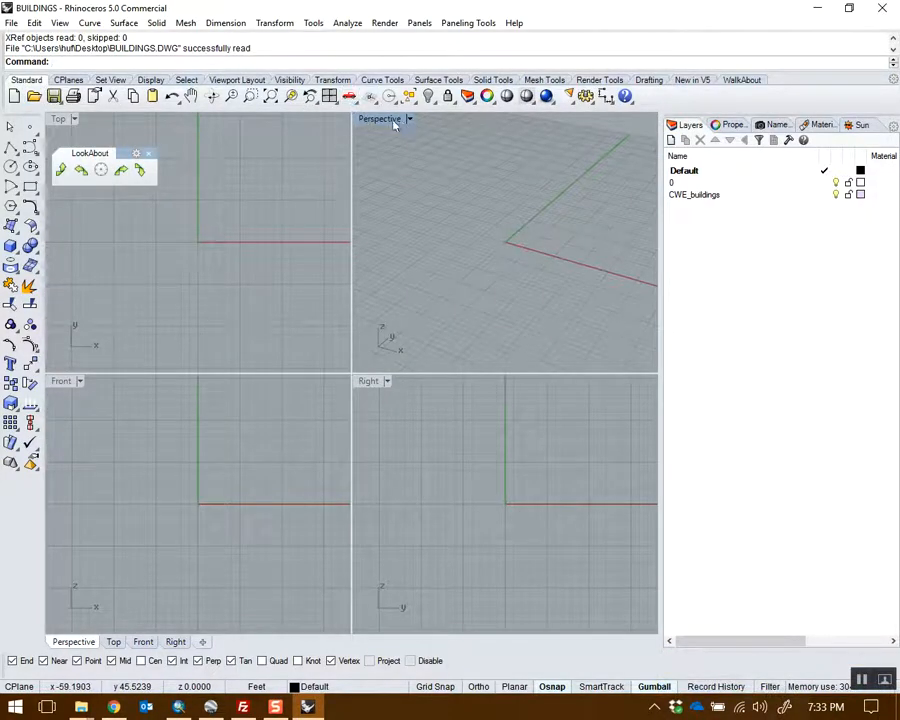
- Maximize the Perspective view, and try to zoom to the model and select all objects on the CWE_buildings layer
double_click(380, 119)
click(270, 95)
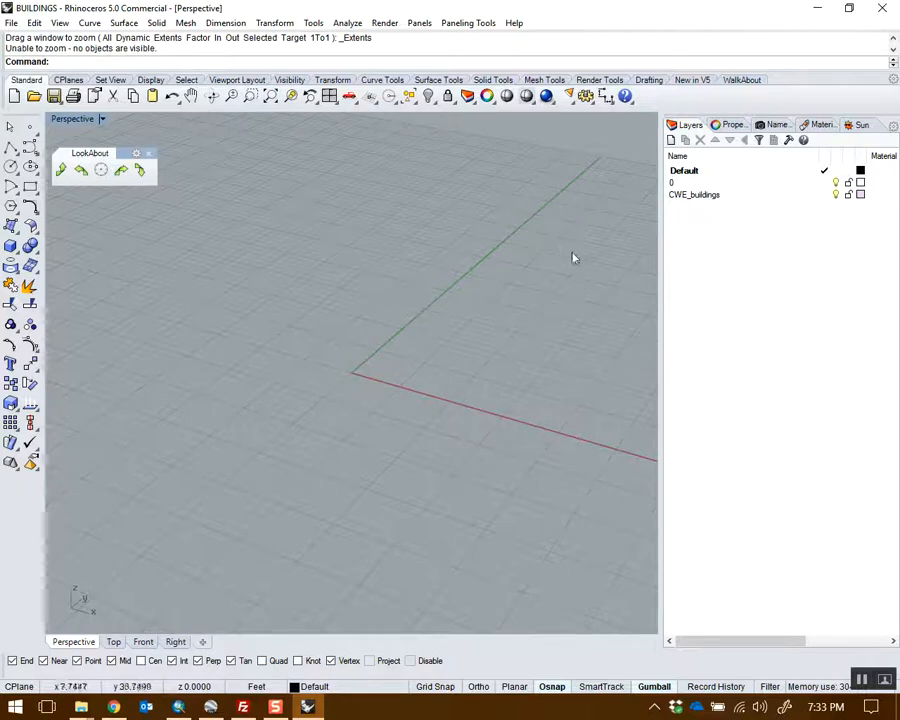
scroll(570, 257, up, 3)
right_click(798, 195)
click(822, 406)
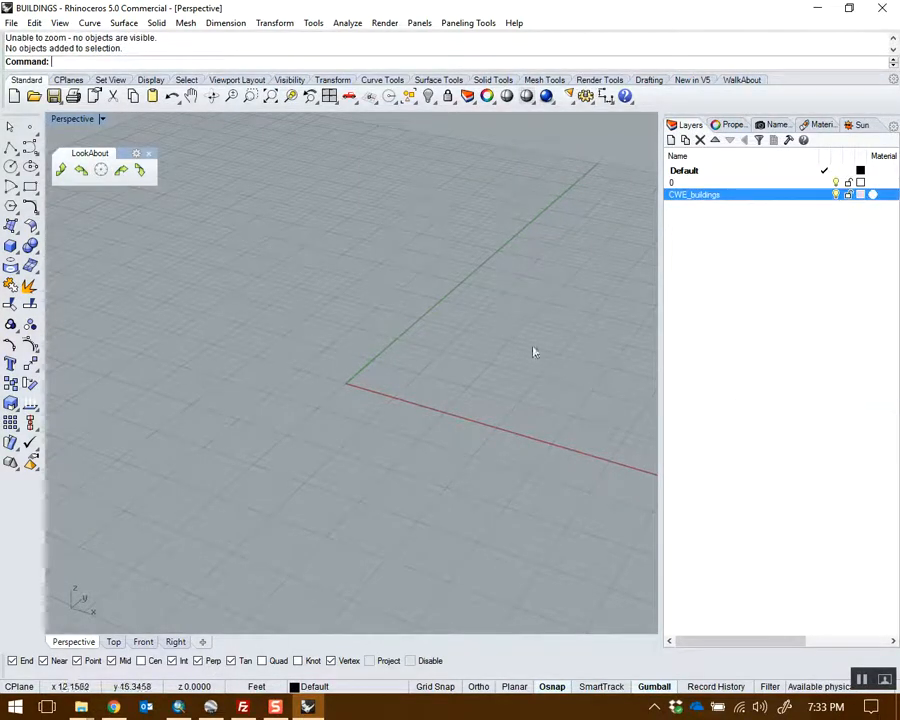
key(ctrl+alt+e)
scroll(512, 335, down, 10)
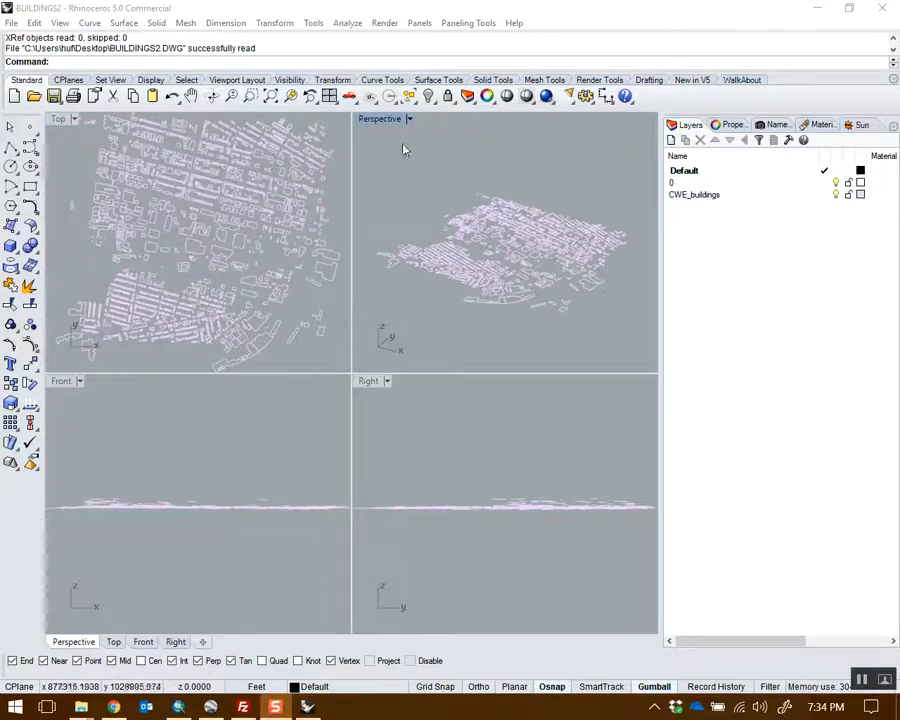
- Maximize the Perspective view of the BUILDINGS2 drawing and set the CWE_buildings layer color to Black
double_click(382, 119)
scroll(463, 427, up, 3)
drag(463, 427, 372, 460)
click(861, 195)
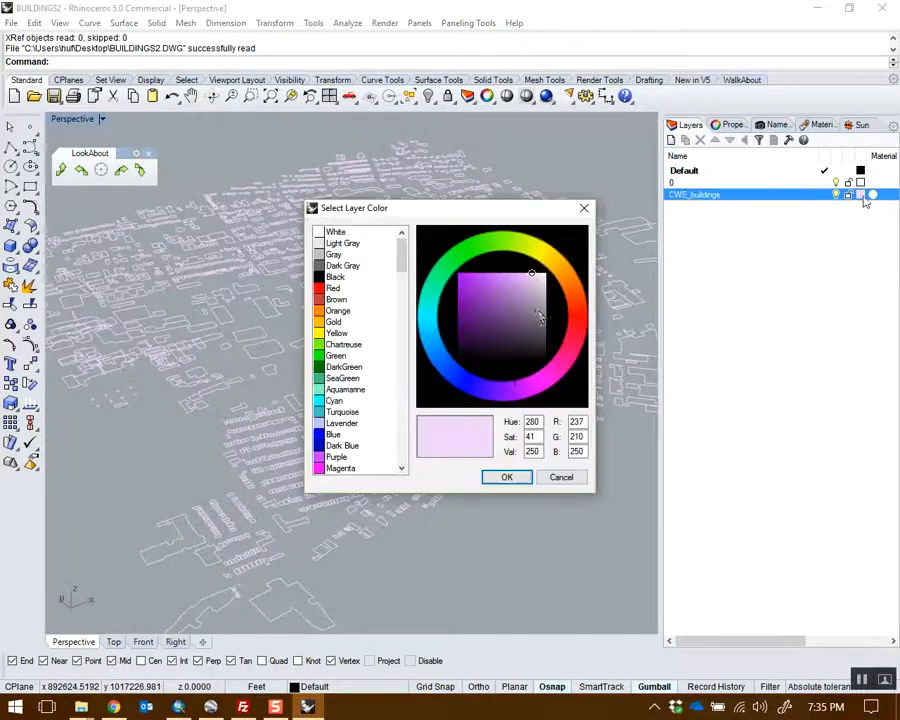
click(335, 277)
click(506, 477)
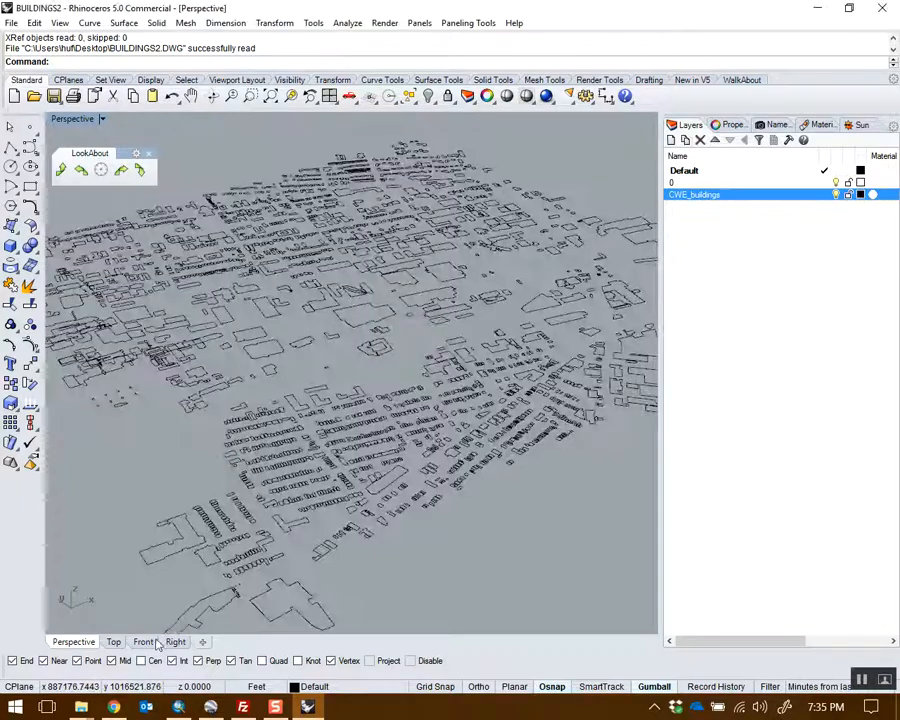
- Examine the heights of the building footprints in the Front view and from several angles in the Perspective view
click(143, 642)
scroll(178, 376, up, 8)
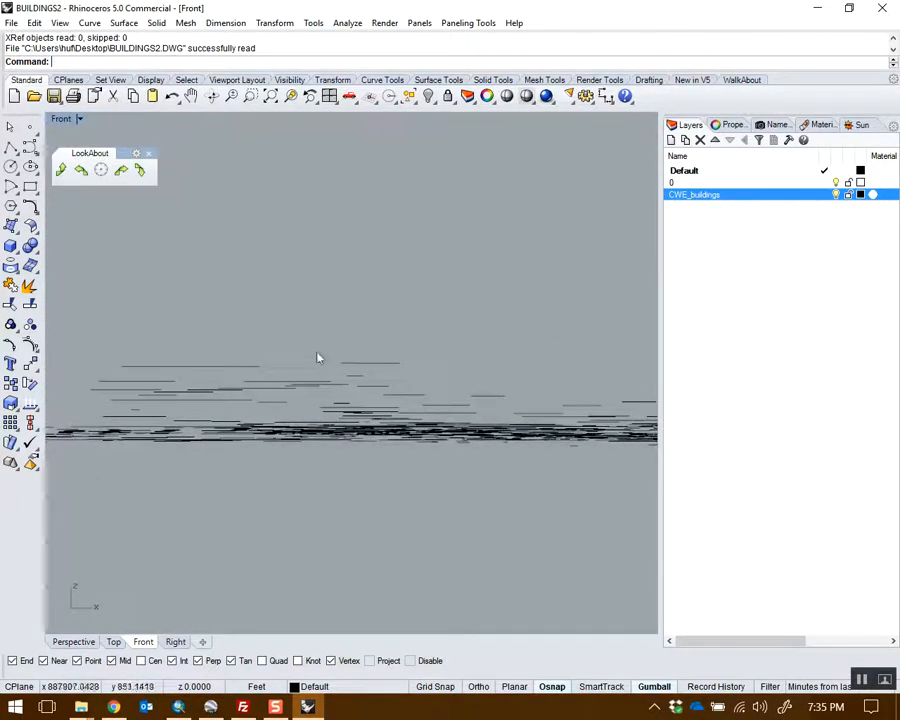
drag(425, 285, 376, 363)
click(398, 233)
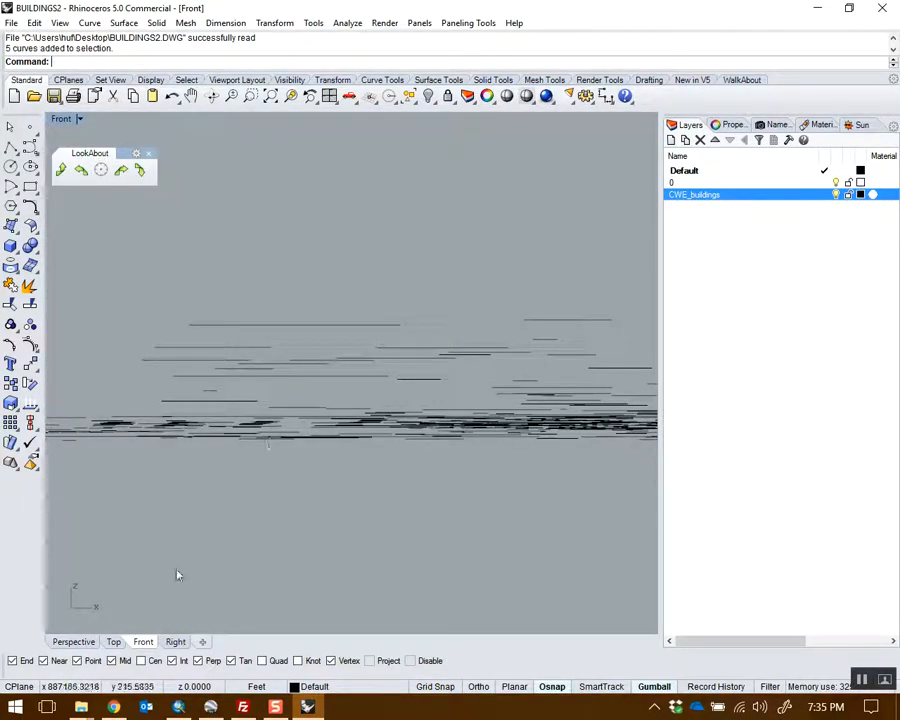
click(82, 643)
drag(185, 540, 302, 405)
scroll(302, 405, down, 4)
drag(480, 450, 563, 348)
scroll(462, 306, up, 5)
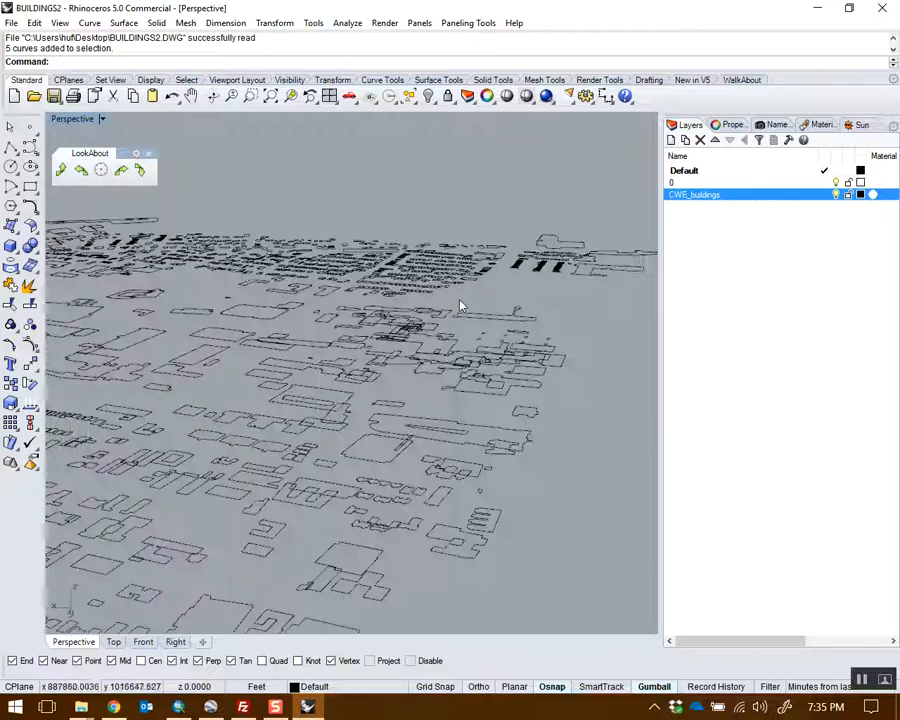
- Hide the CWE_buildings layer, then switch to ArcMap and turn off the BUILDINGS2 layer
click(836, 195)
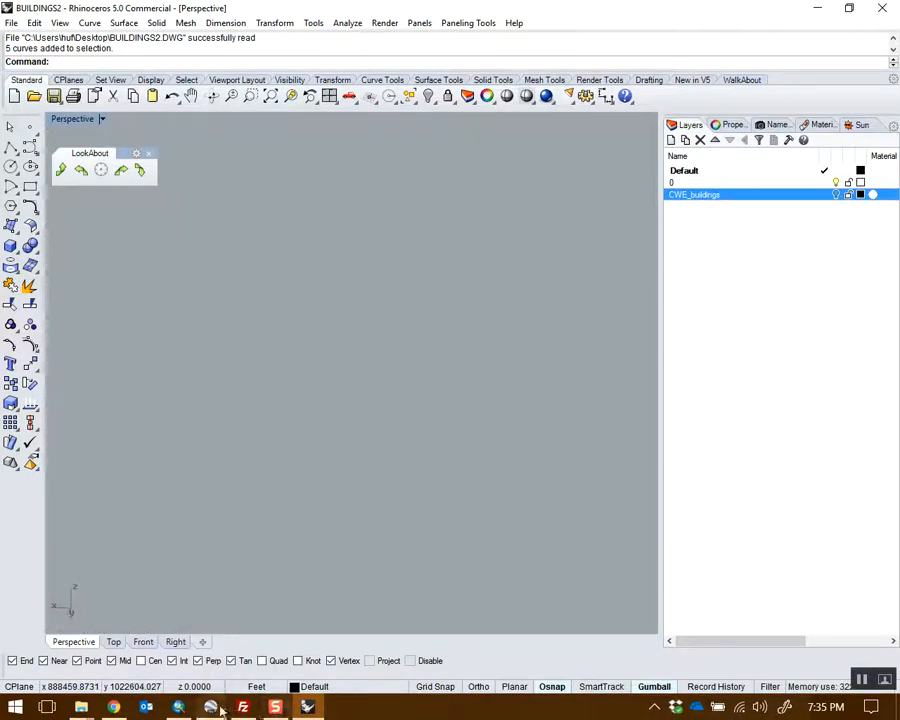
click(178, 708)
scroll(480, 475, down, 2)
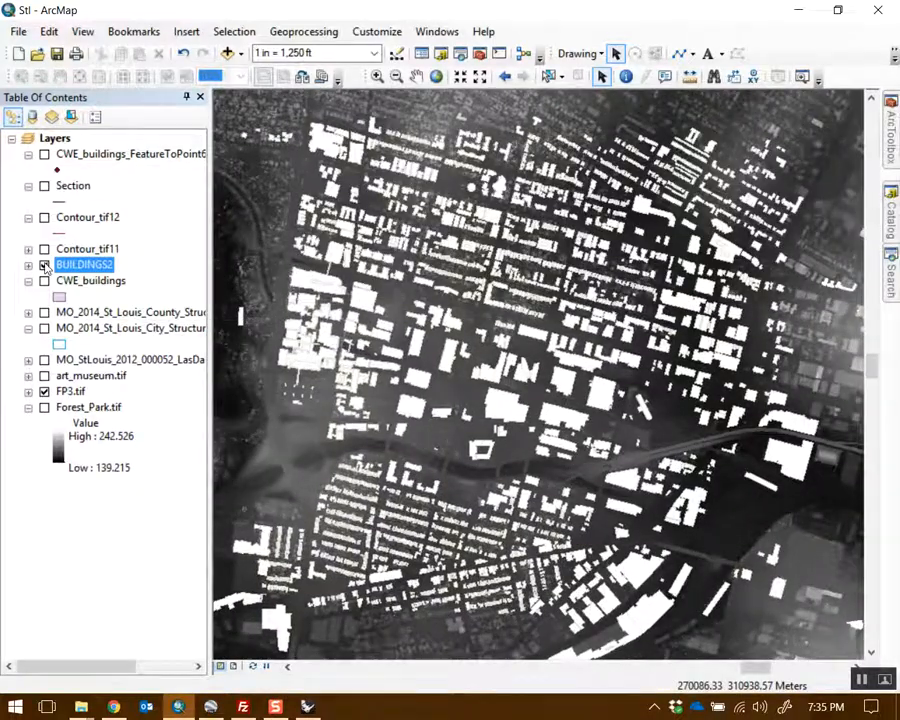
click(44, 265)
- Open the Raster Surface Contour tool from the 3D Analyst toolset and use FP3.tif as its input raster
click(70, 391)
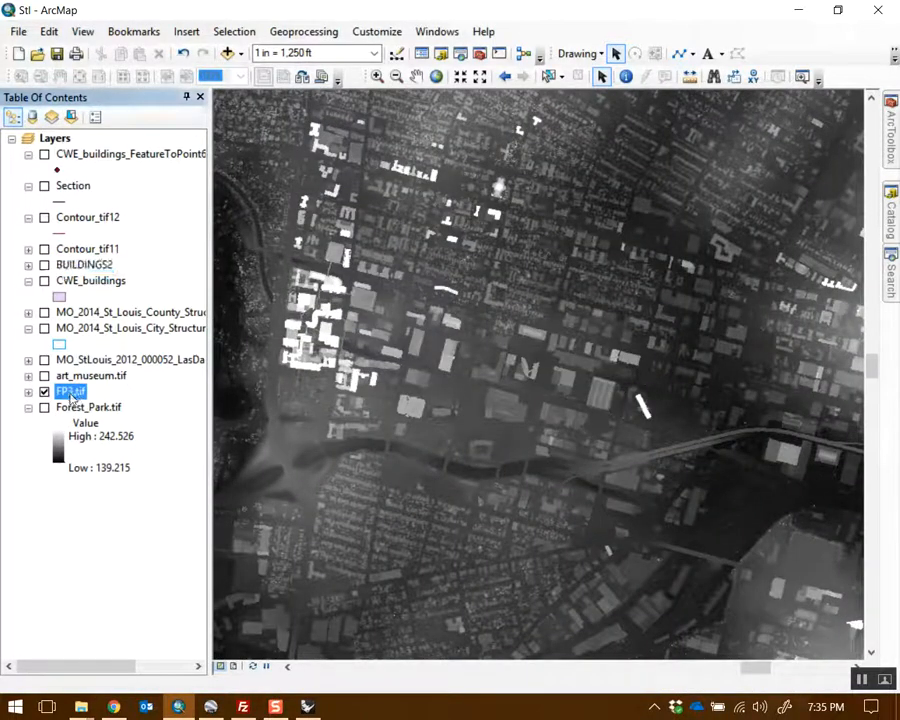
click(890, 130)
scroll(680, 300, up, 5)
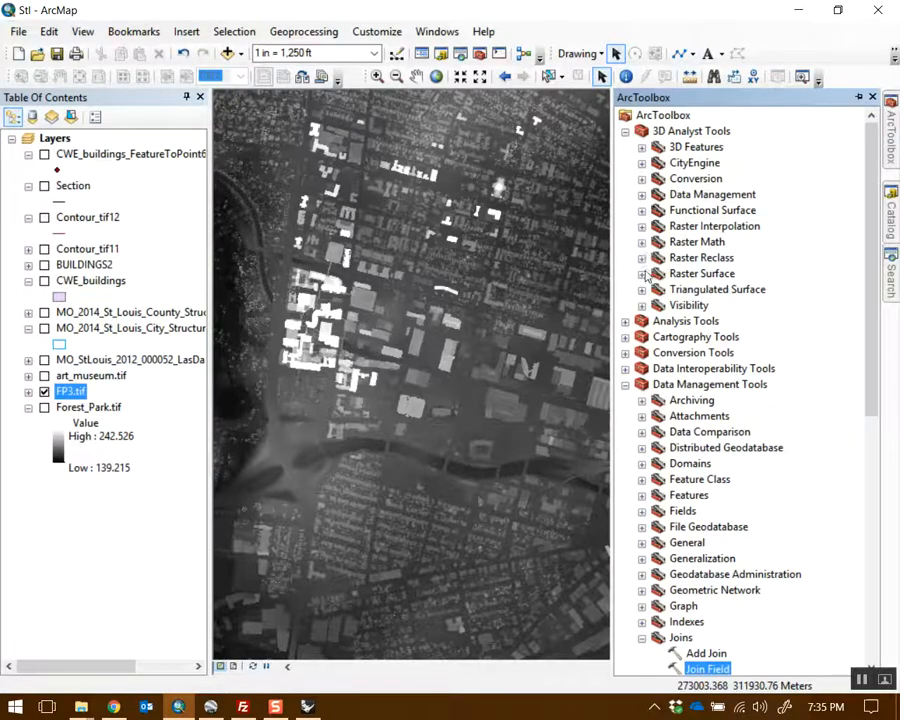
click(641, 273)
double_click(710, 333)
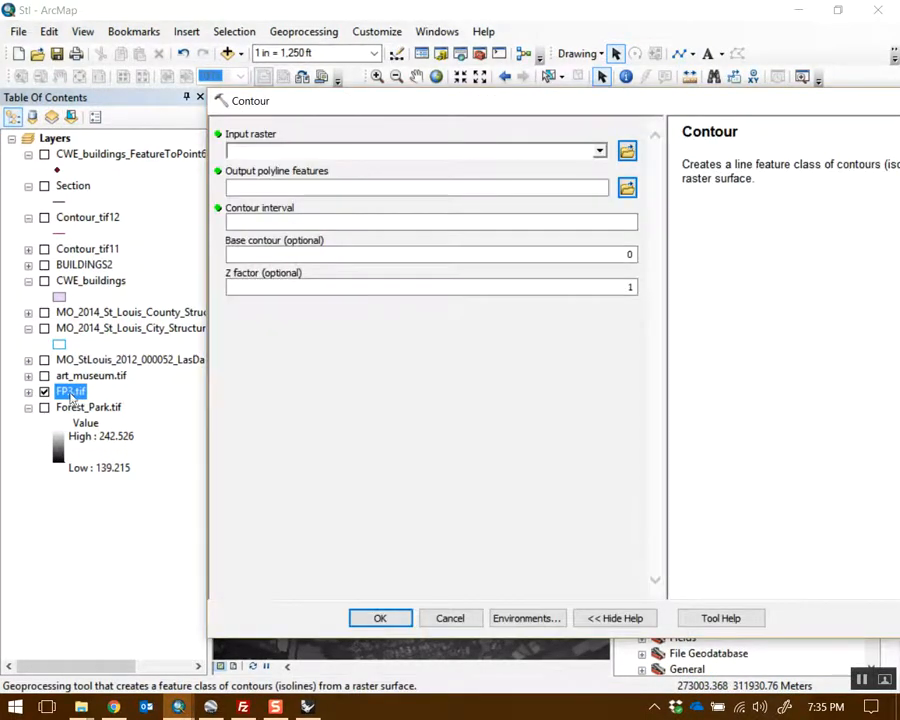
drag(70, 392, 300, 151)
- Set the contour interval to 5 and the Z factor to 3.28084
click(605, 222)
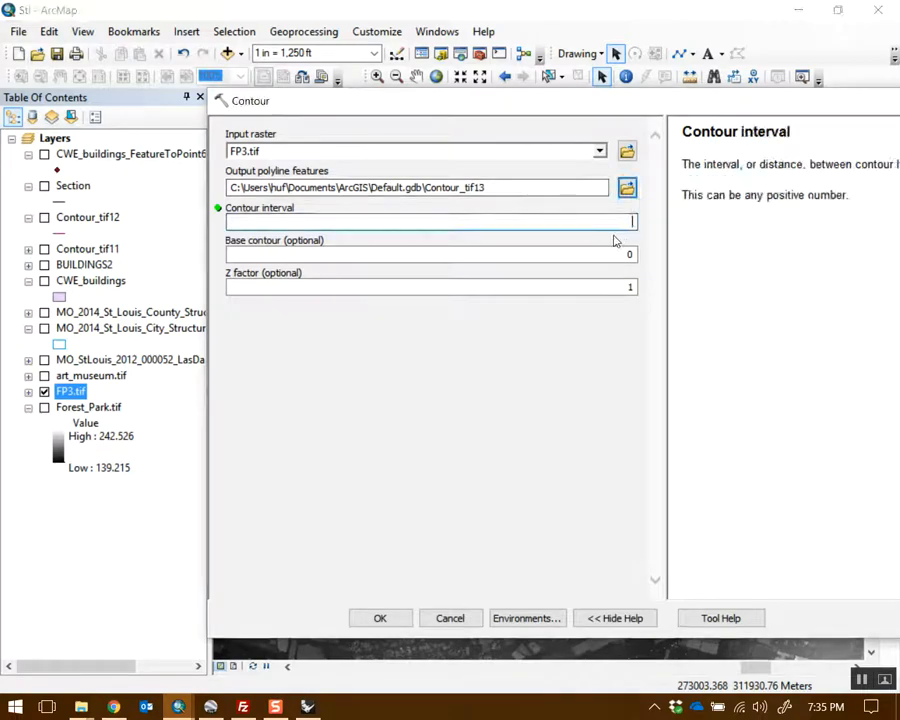
text(5)
double_click(622, 288)
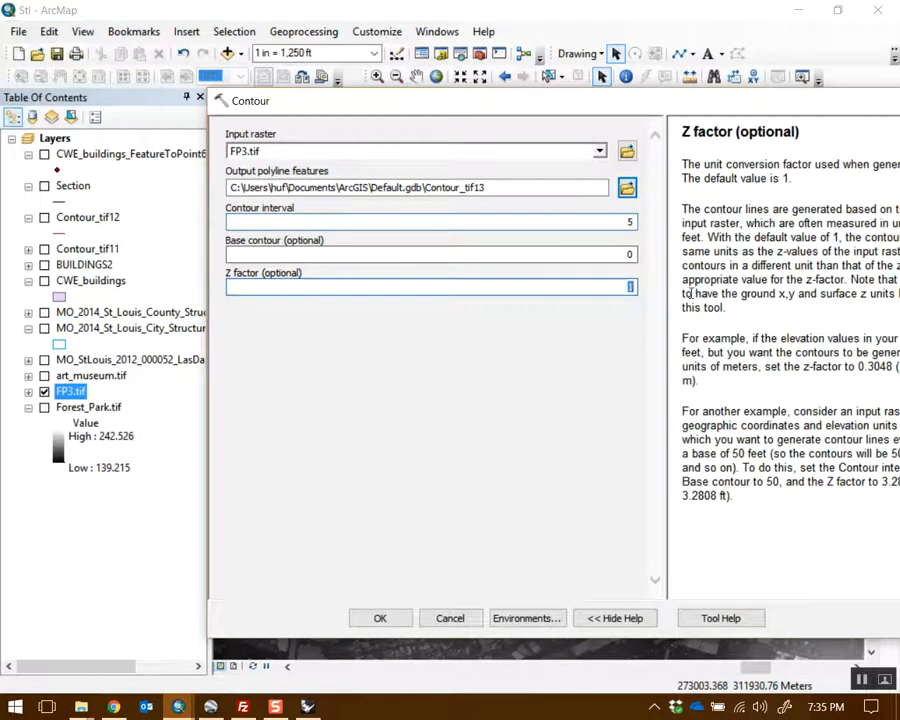
text(3.28084)
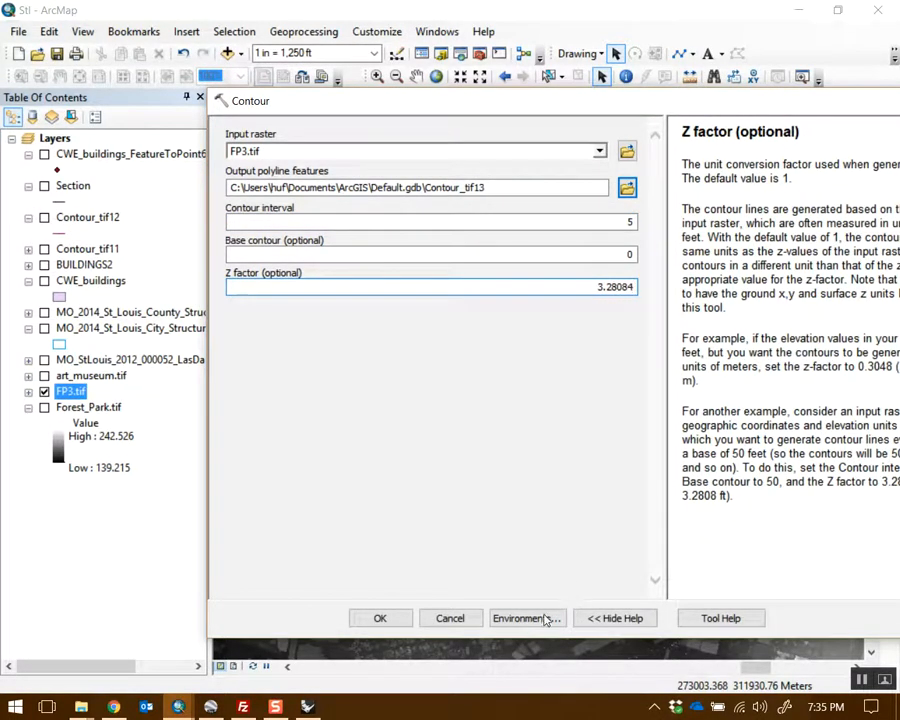
- Set the processing extent to Same as Display in the environment settings and run the Contour tool
click(527, 618)
click(278, 175)
click(300, 208)
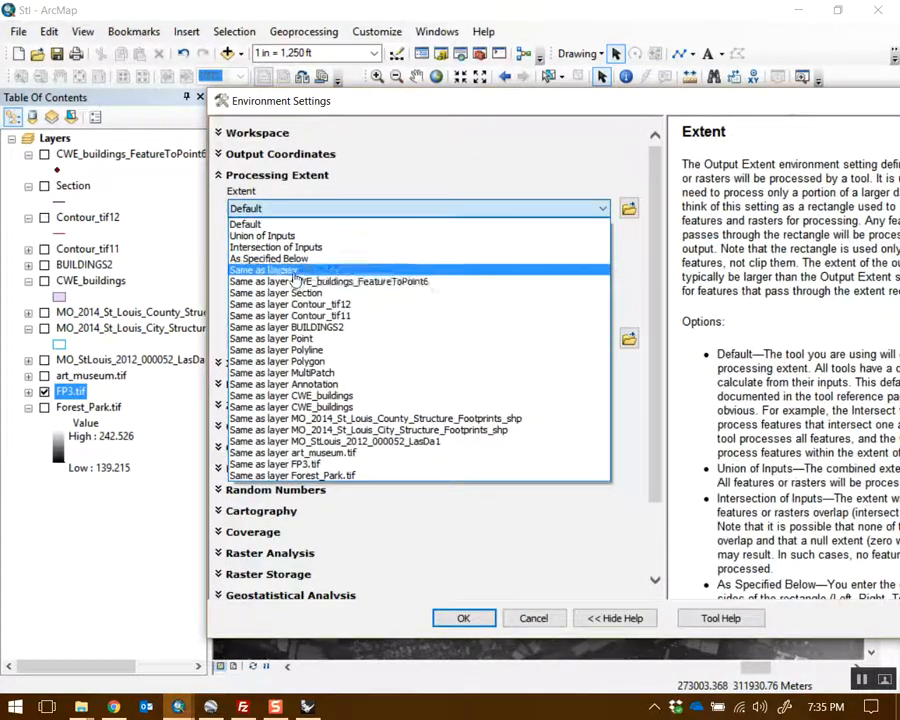
click(292, 270)
click(458, 618)
click(366, 614)
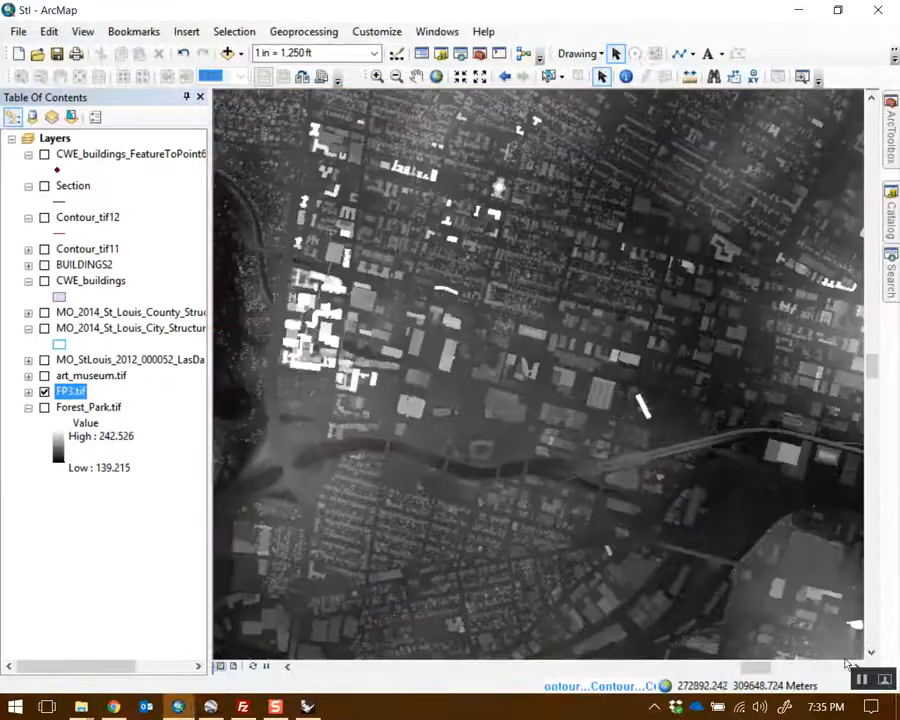
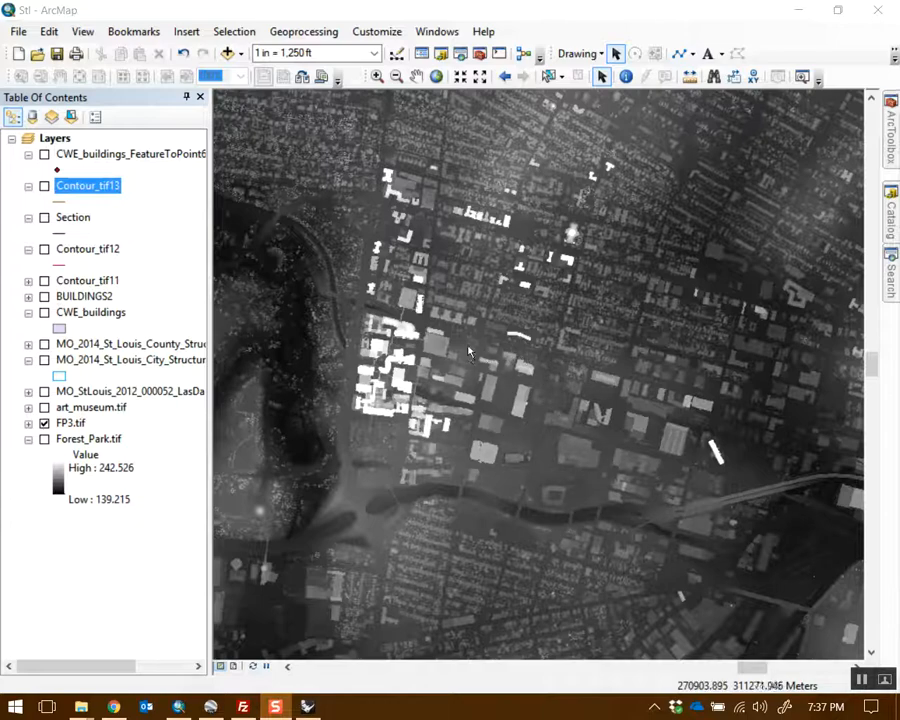
- Examine the FP3.tif raster, looking closely at the cluster of bright buildings and the park area to its west
drag(432, 325, 651, 309)
drag(596, 383, 697, 449)
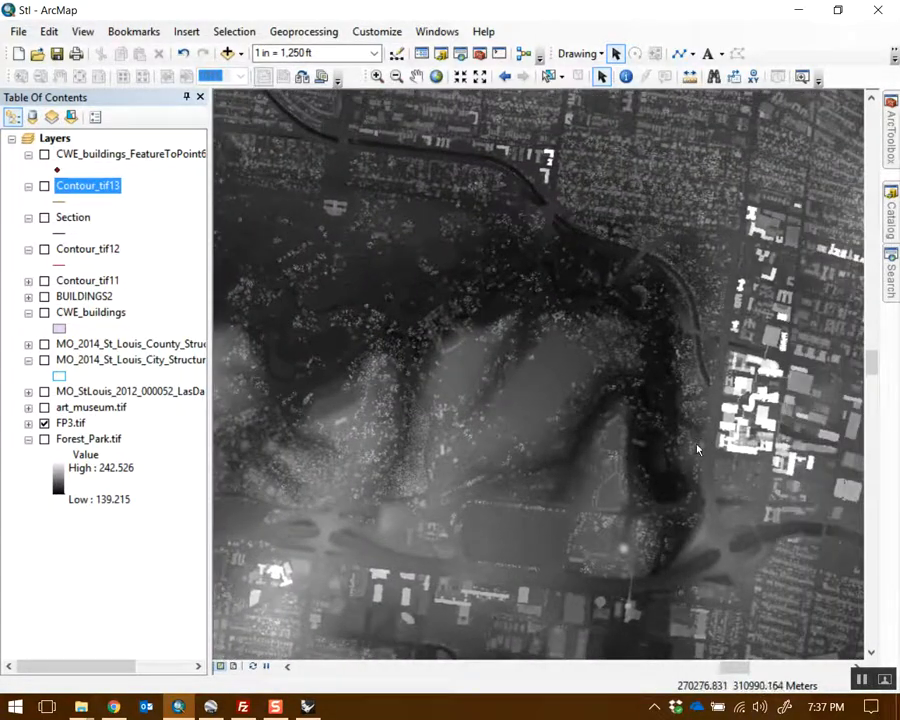
scroll(718, 450, down, 5)
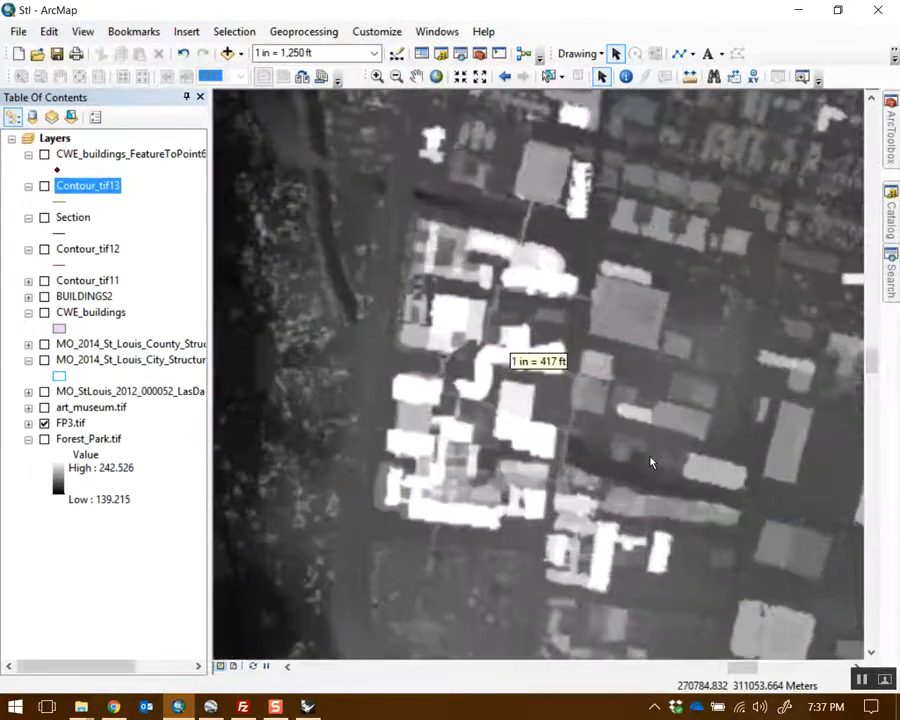
drag(605, 434, 561, 436)
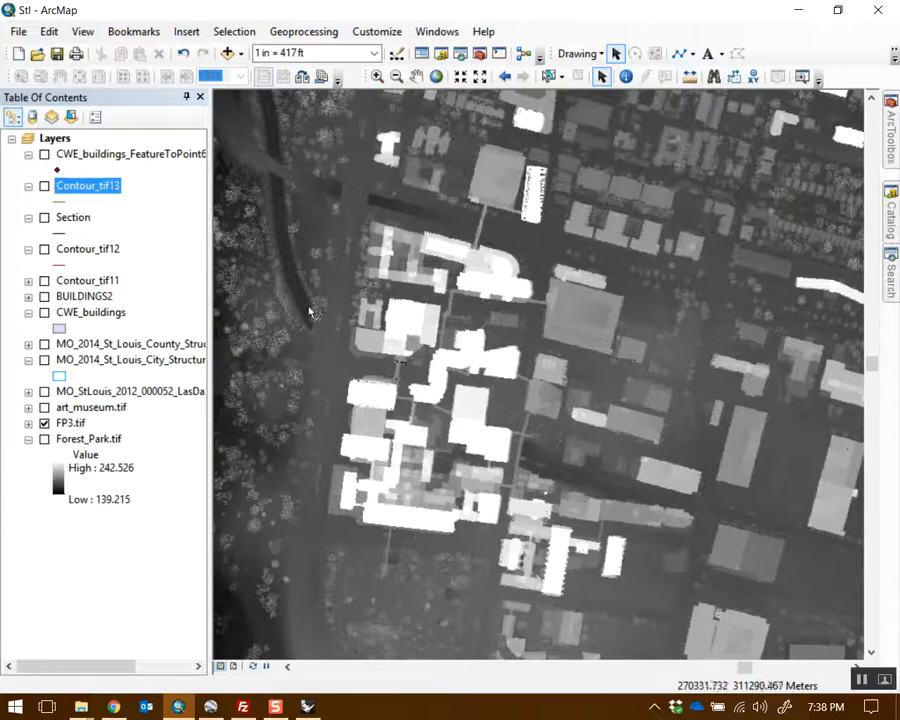
scroll(470, 330, up, 2)
scroll(488, 348, down, 1)
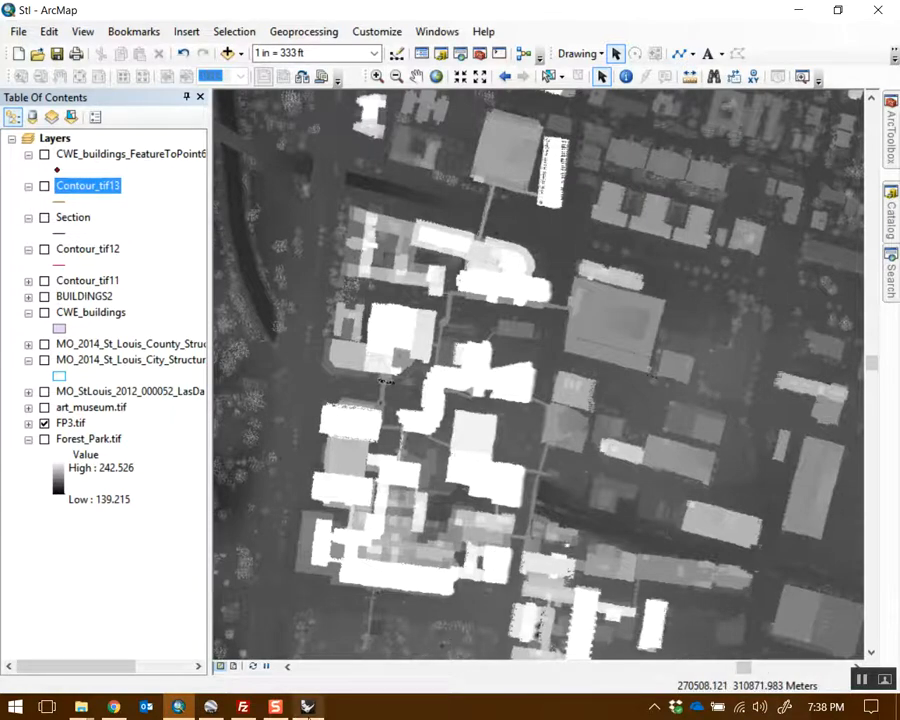
drag(468, 528, 468, 502)
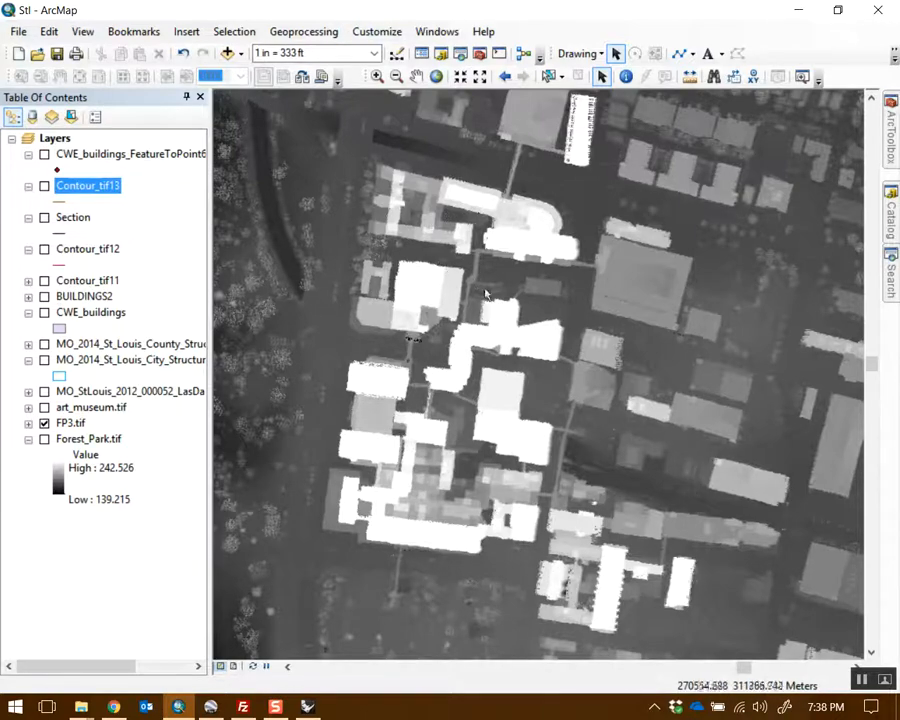
scroll(481, 407, down, 3)
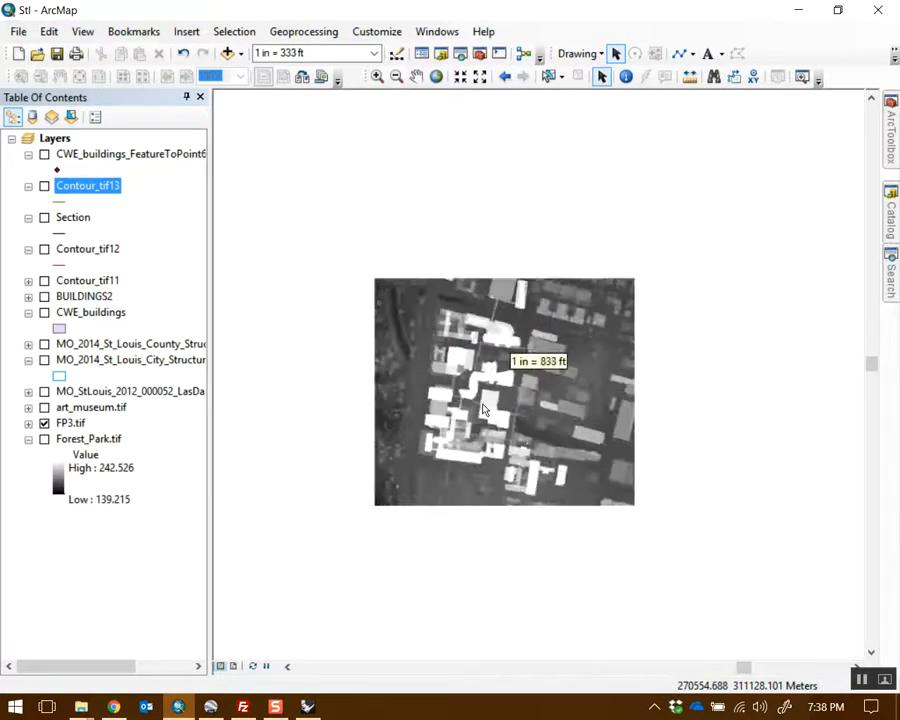
drag(402, 416, 788, 404)
drag(552, 454, 624, 450)
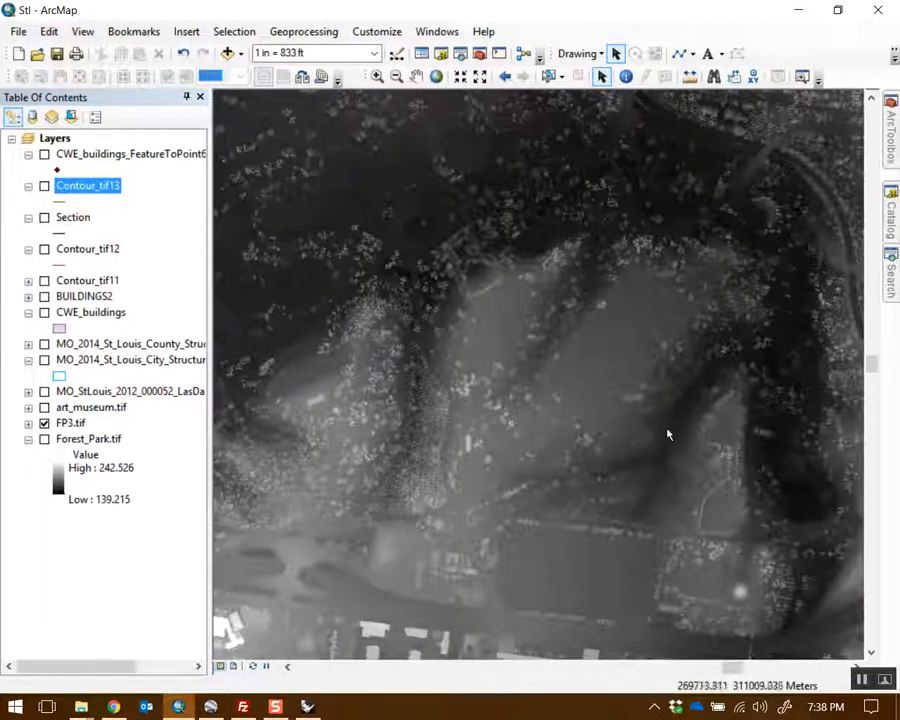
drag(685, 414, 664, 449)
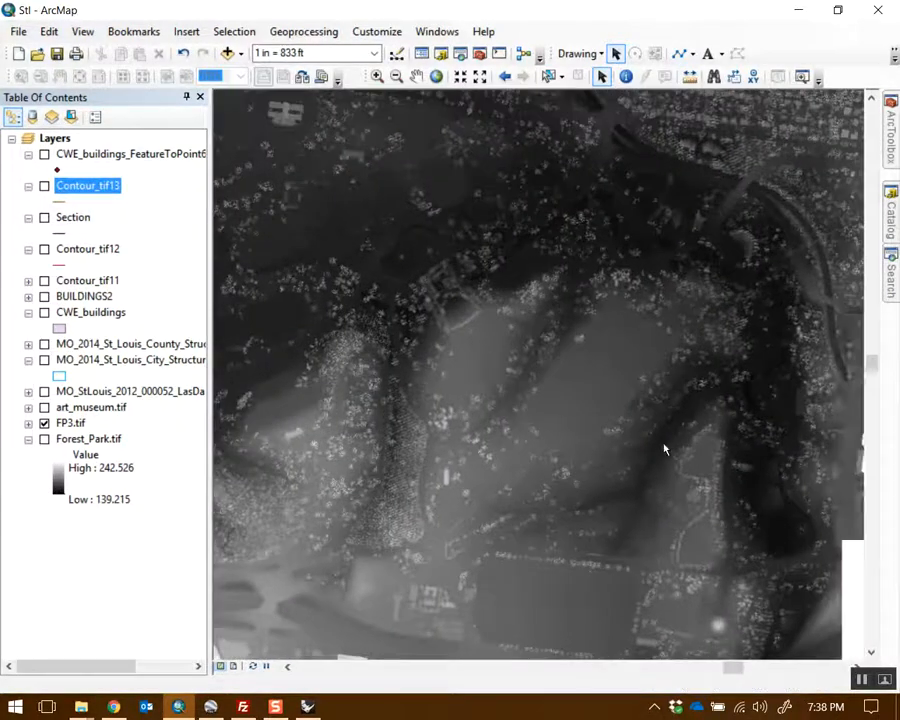
- Toggle FP3.tif and Forest_Park.tif to compare them, then show only art_museum.tif and inspect its terrain
click(44, 423)
click(44, 439)
click(44, 439)
click(44, 423)
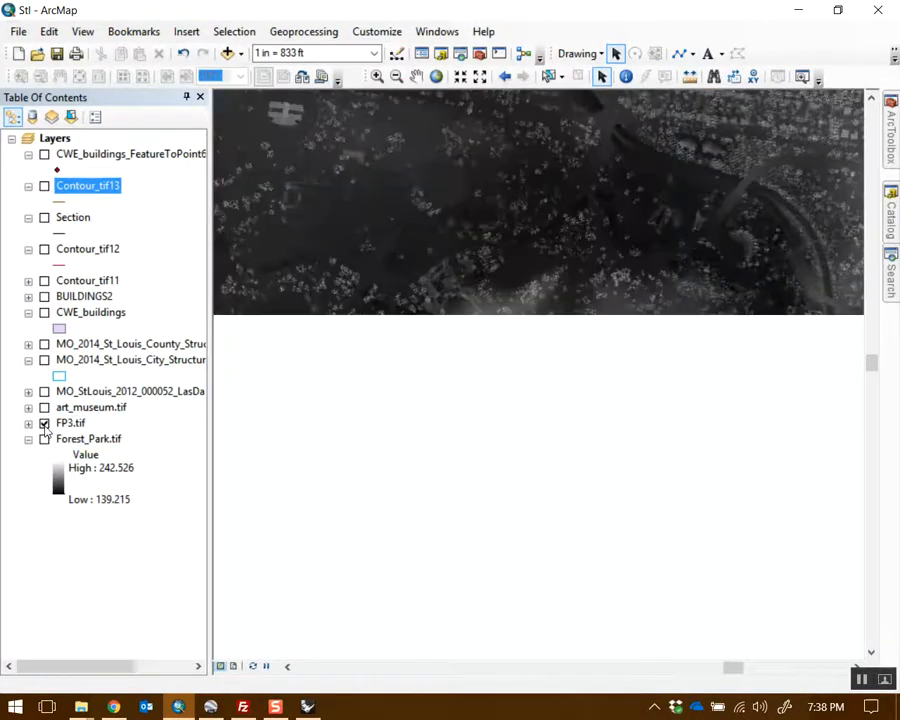
click(44, 423)
click(44, 407)
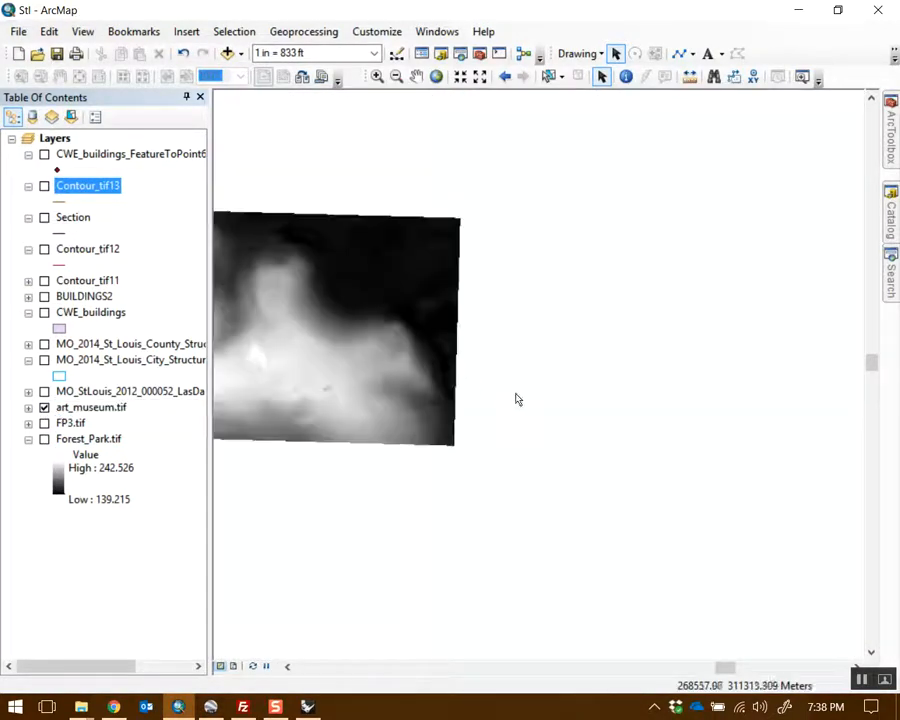
scroll(480, 390, up, 3)
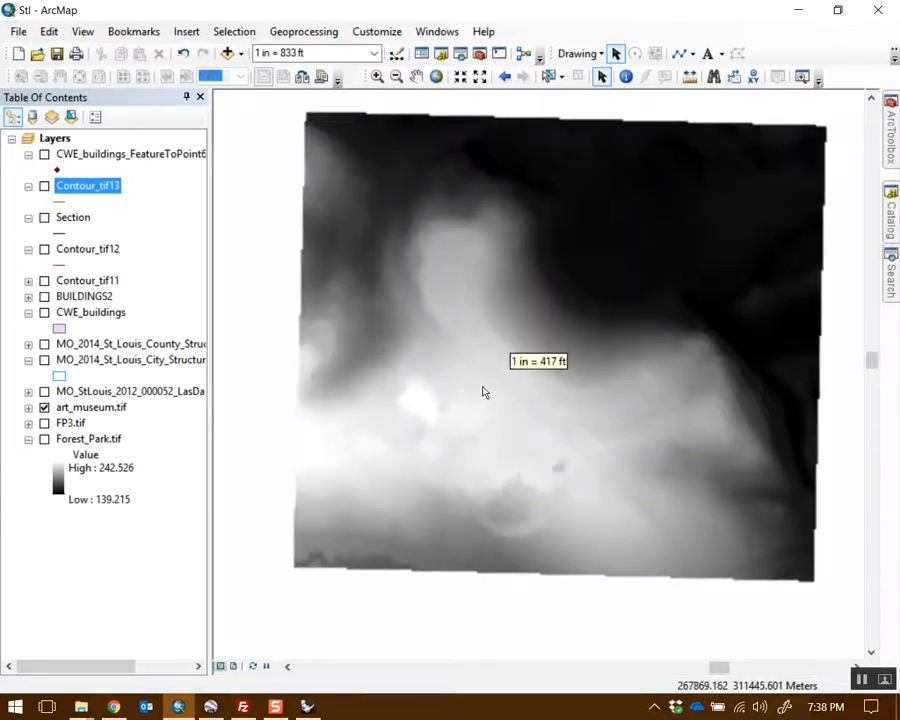
- Show the MO_StLouis_2012_000052_LasDa1 points in place of art_museum.tif, look over their coverage, and hide them again
click(44, 407)
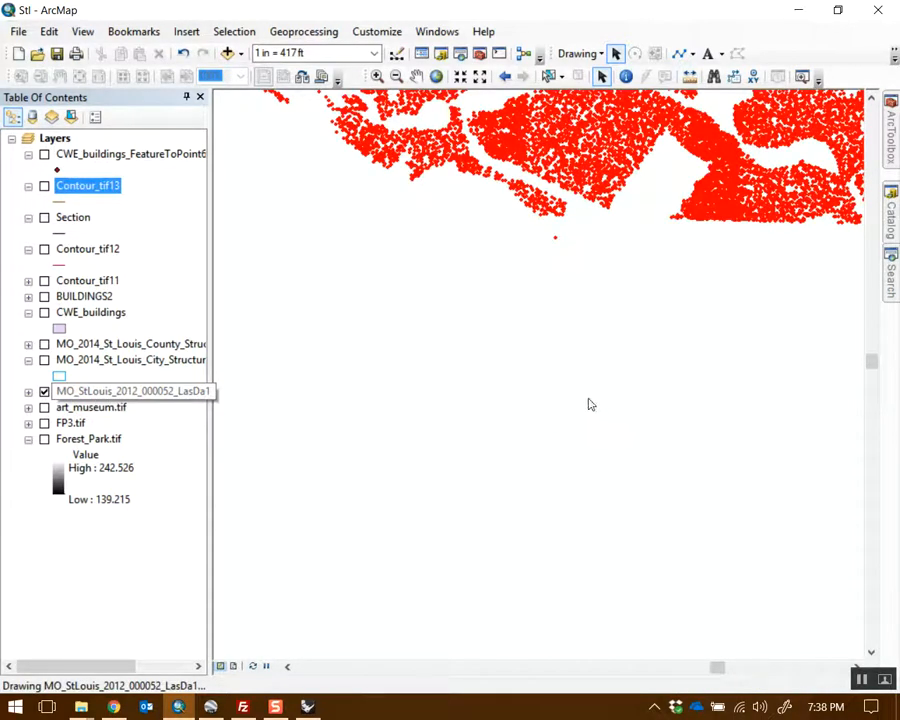
scroll(546, 377, up, 1)
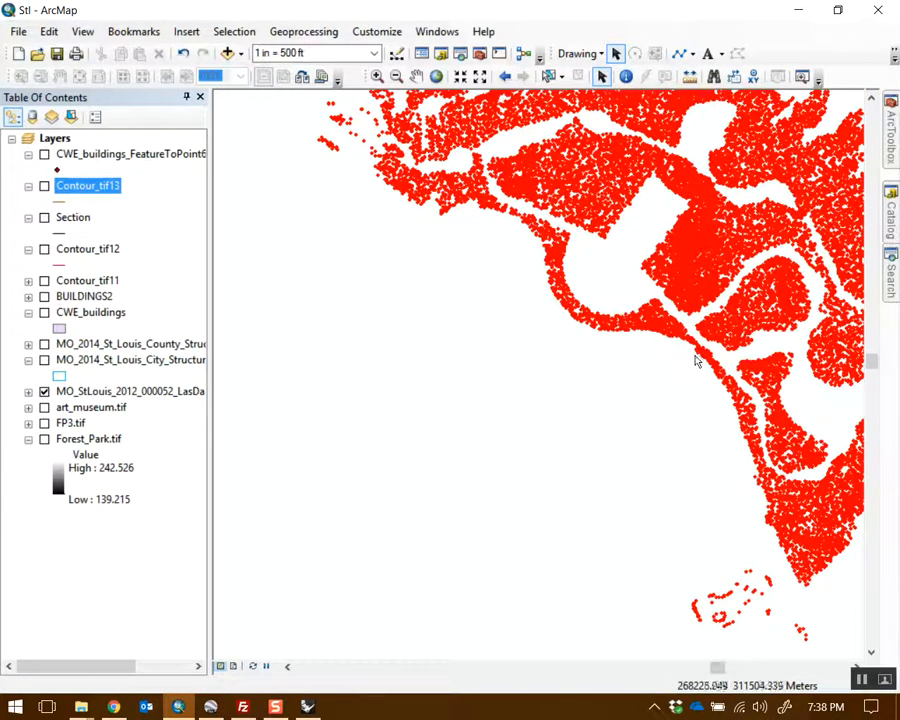
drag(745, 348, 575, 354)
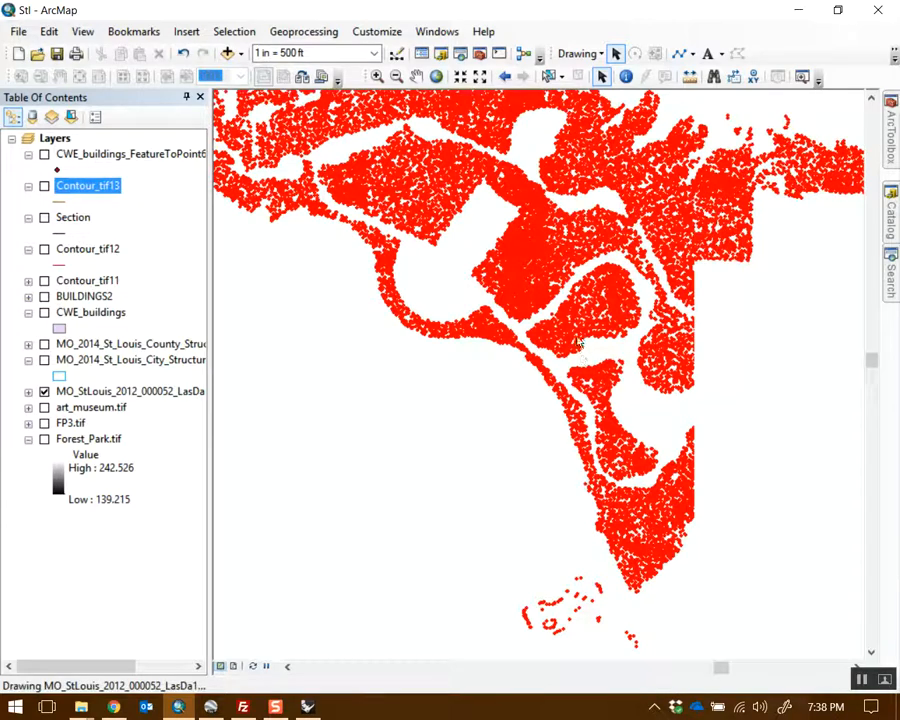
click(31, 392)
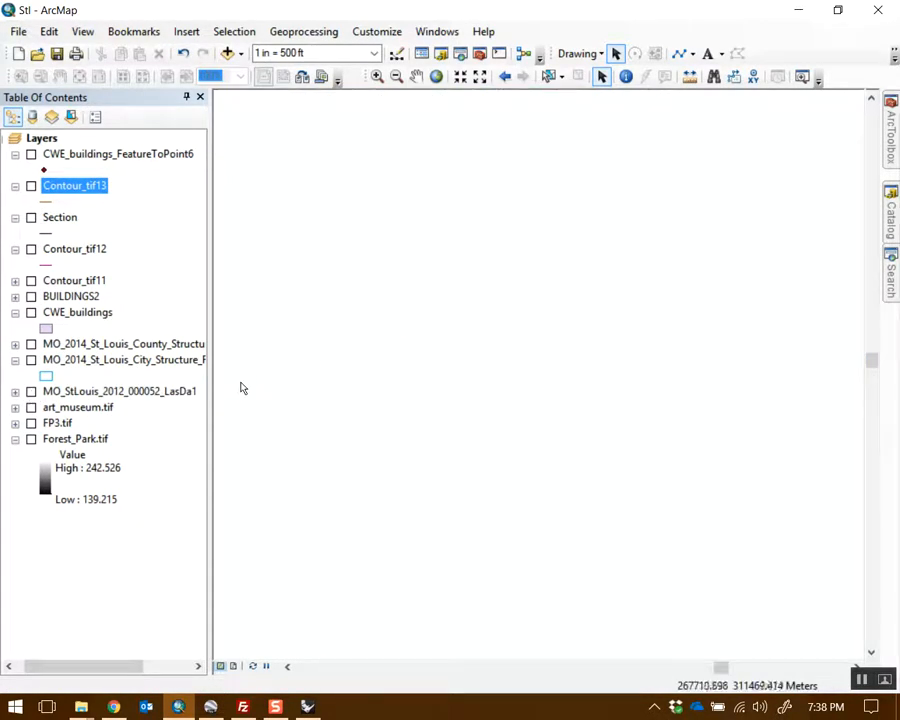
- Turn the FP3.tif layer back on and bring the park area into view
click(31, 423)
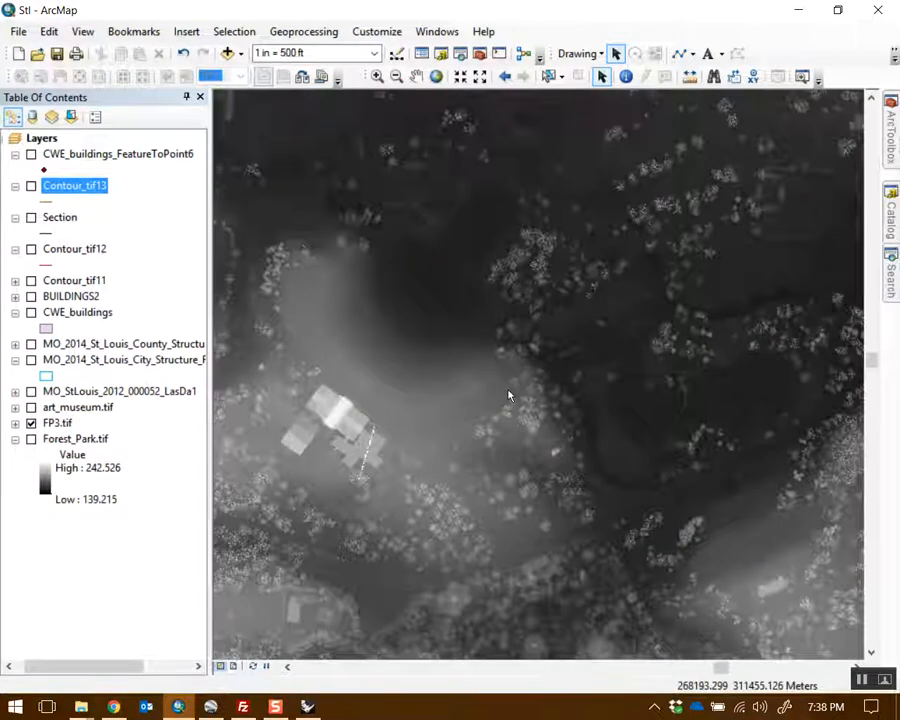
scroll(508, 392, up, 2)
drag(676, 360, 405, 341)
drag(480, 345, 639, 368)
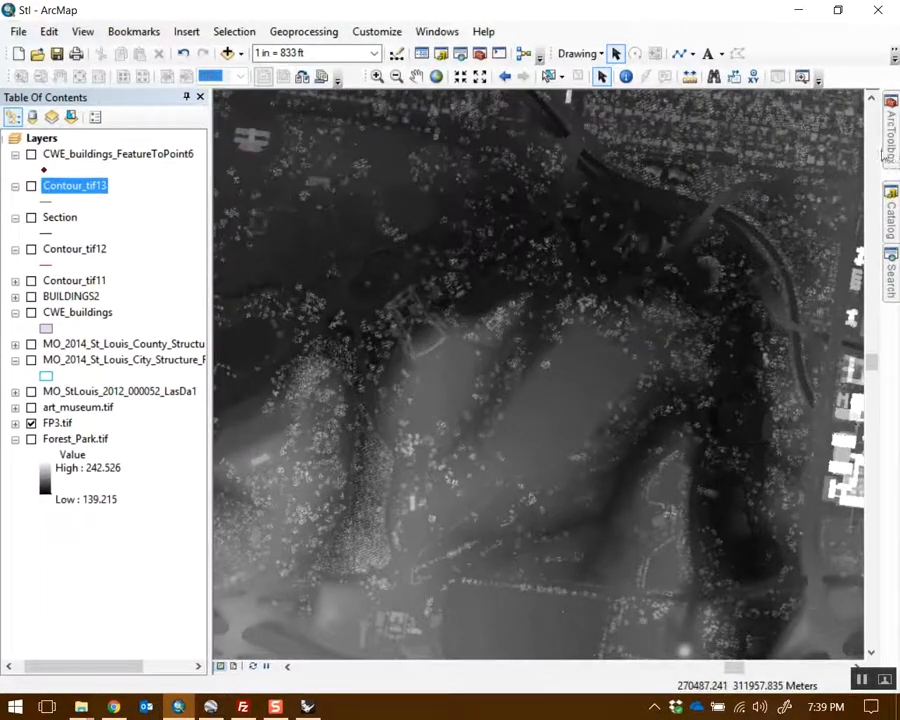
right_click(812, 78)
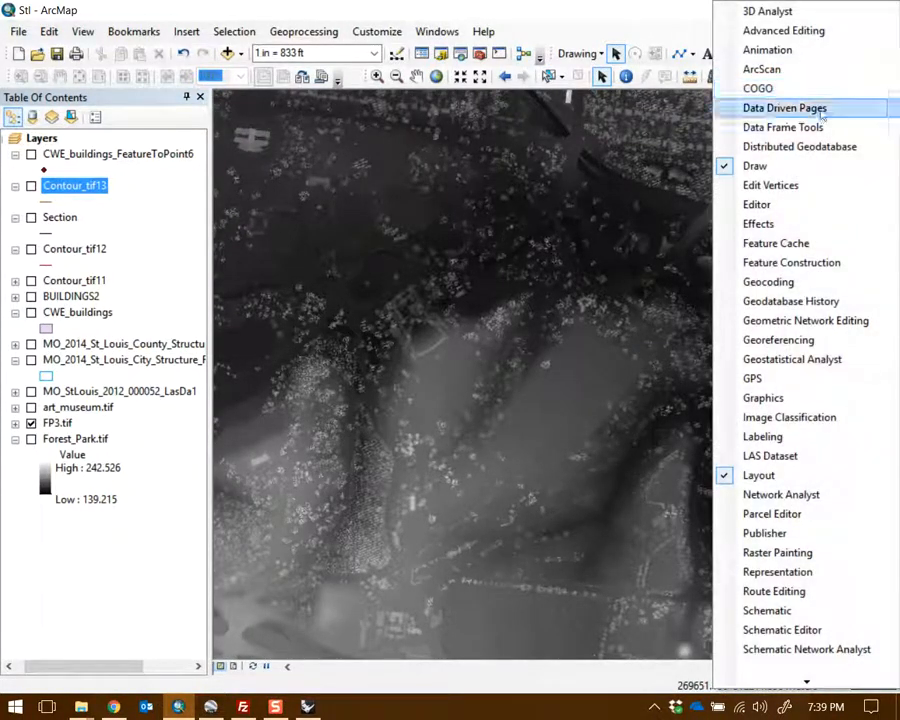
click(786, 456)
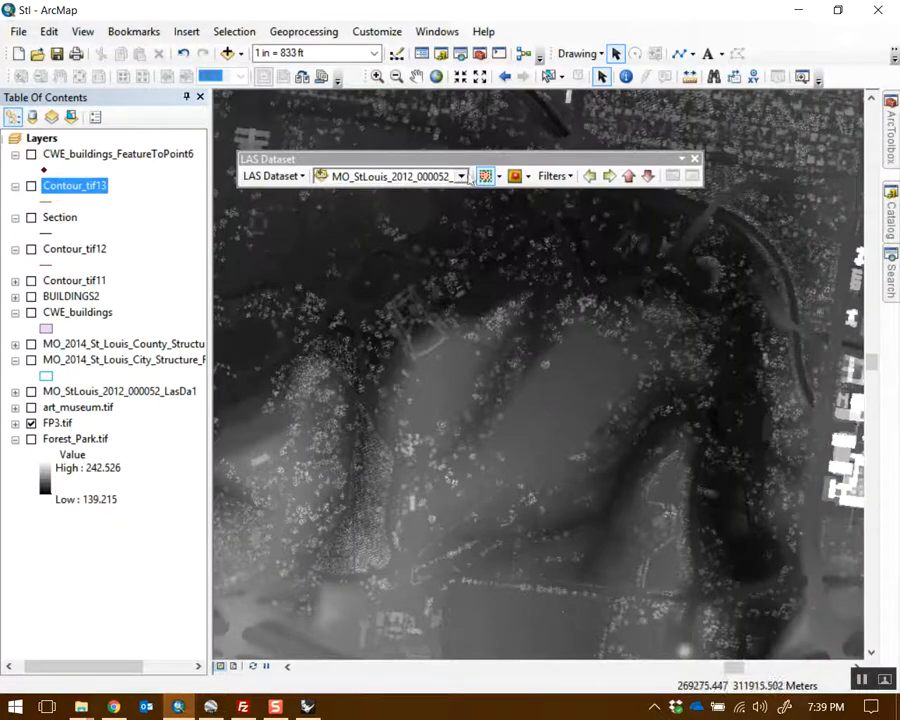
click(499, 177)
click(548, 179)
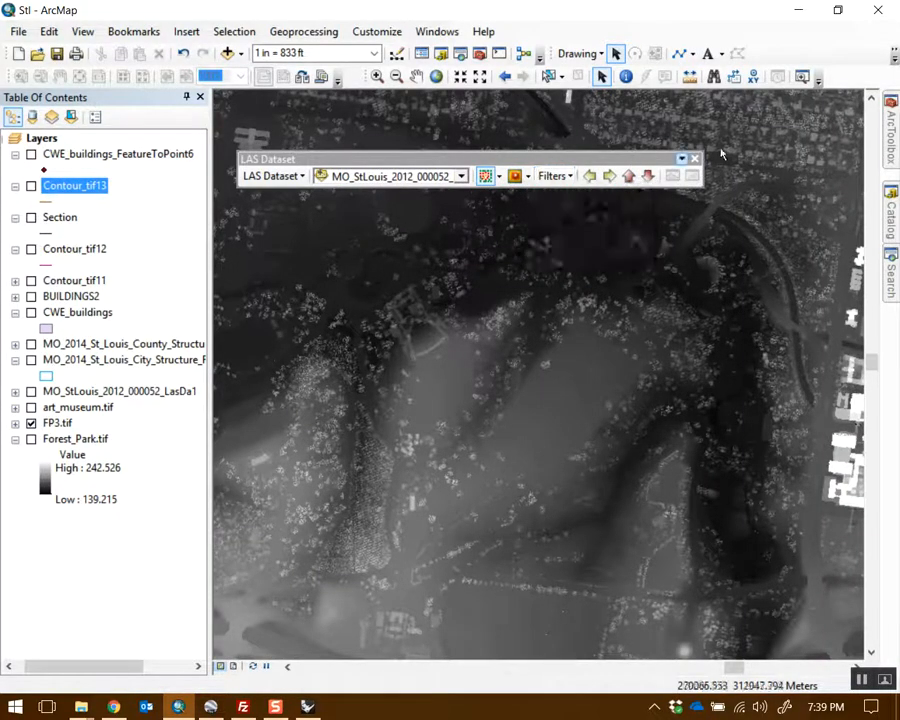
click(696, 162)
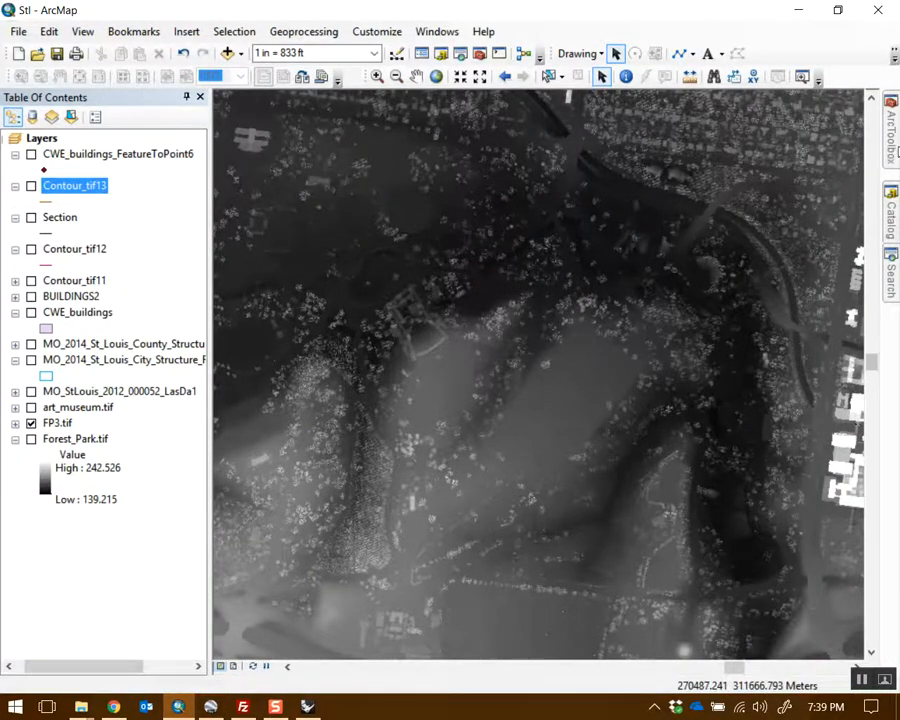
- Collapse the Raster Surface and Joins toolsets in ArcToolbox and expand LAS Dataset under Data Management Tools
click(890, 130)
scroll(792, 382, down, 6)
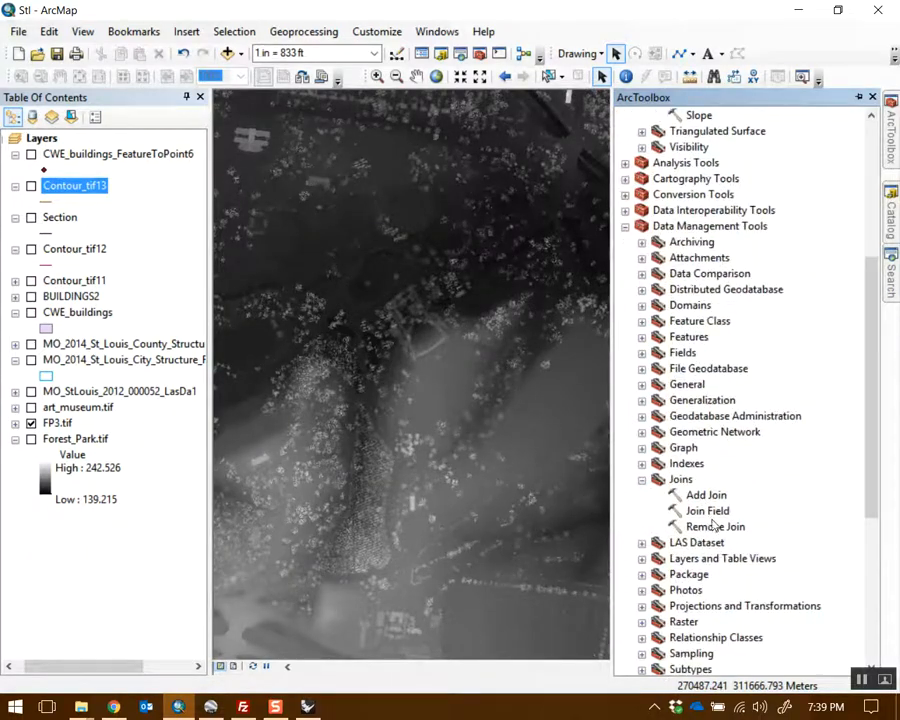
scroll(712, 515, down, 5)
scroll(705, 460, up, 11)
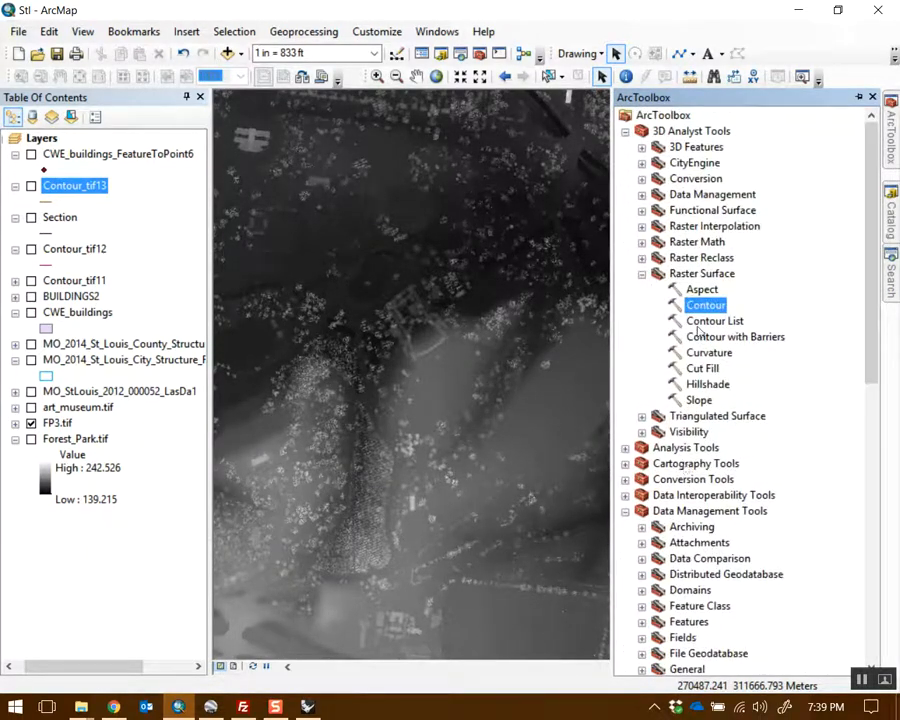
click(641, 274)
scroll(660, 510, down, 3)
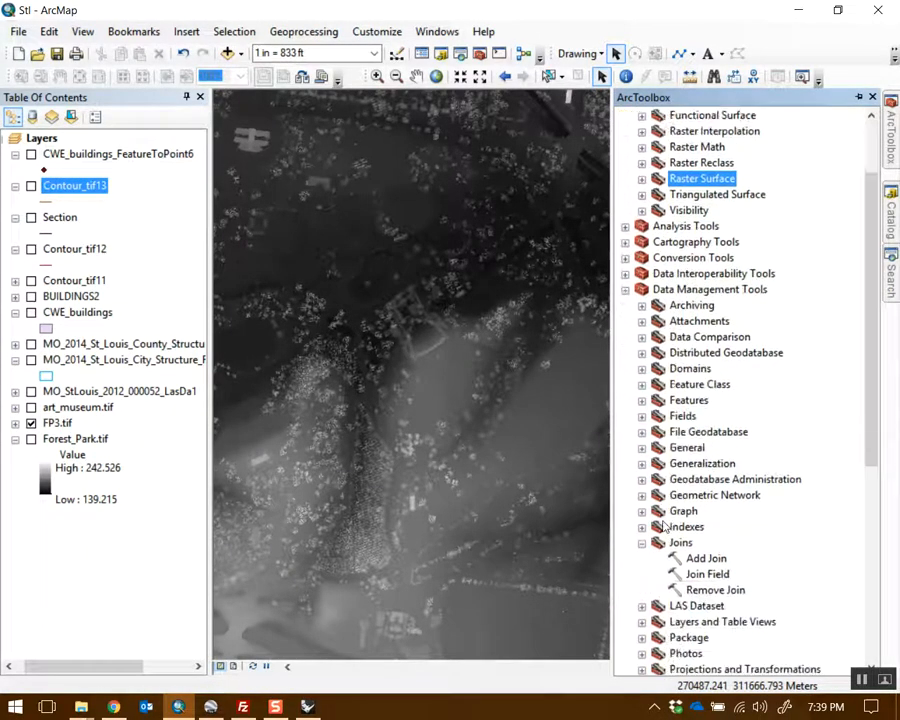
click(642, 542)
click(642, 558)
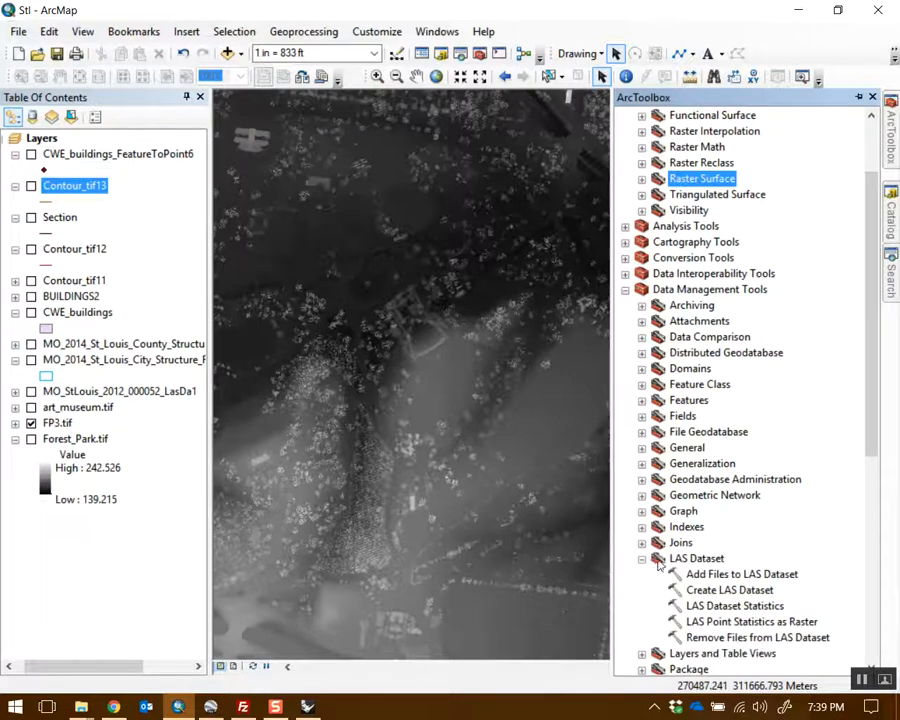
double_click(726, 603)
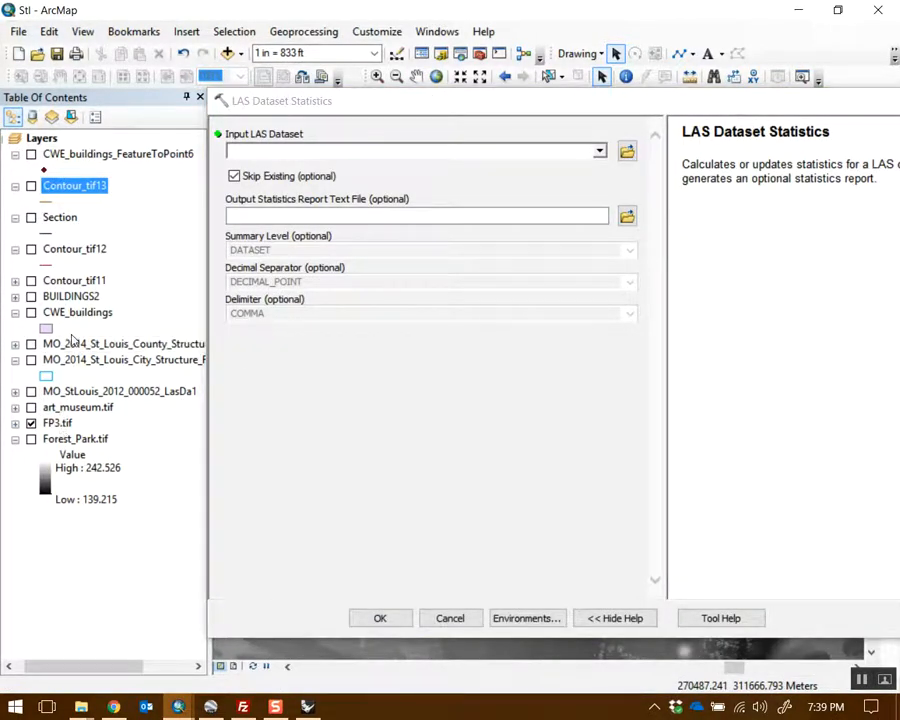
click(599, 151)
click(373, 168)
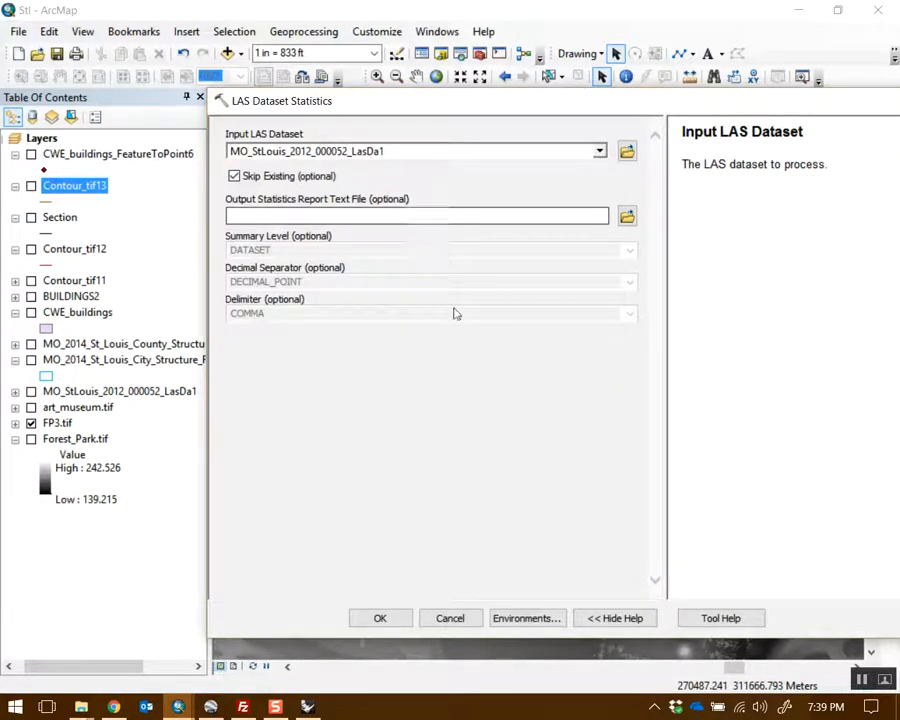
drag(877, 108, 763, 107)
click(884, 99)
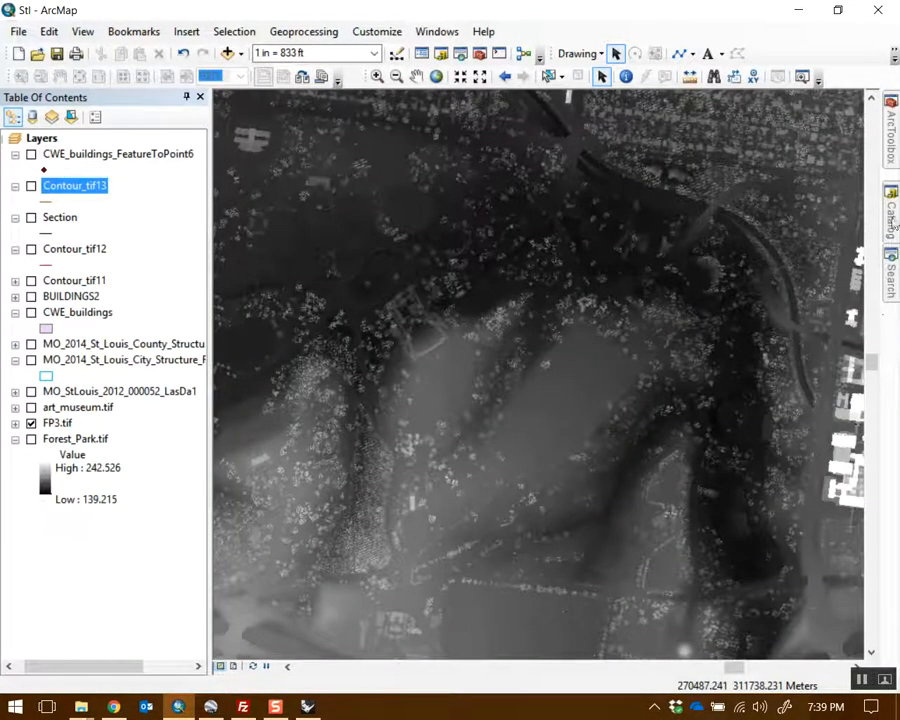
mouse_move(889, 130)
double_click(721, 592)
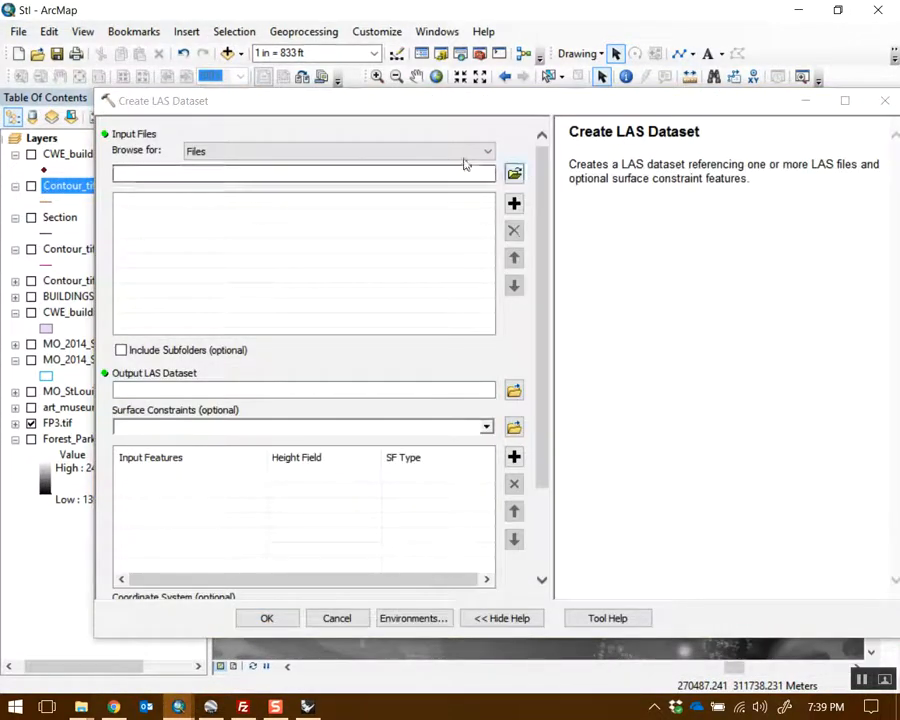
click(886, 101)
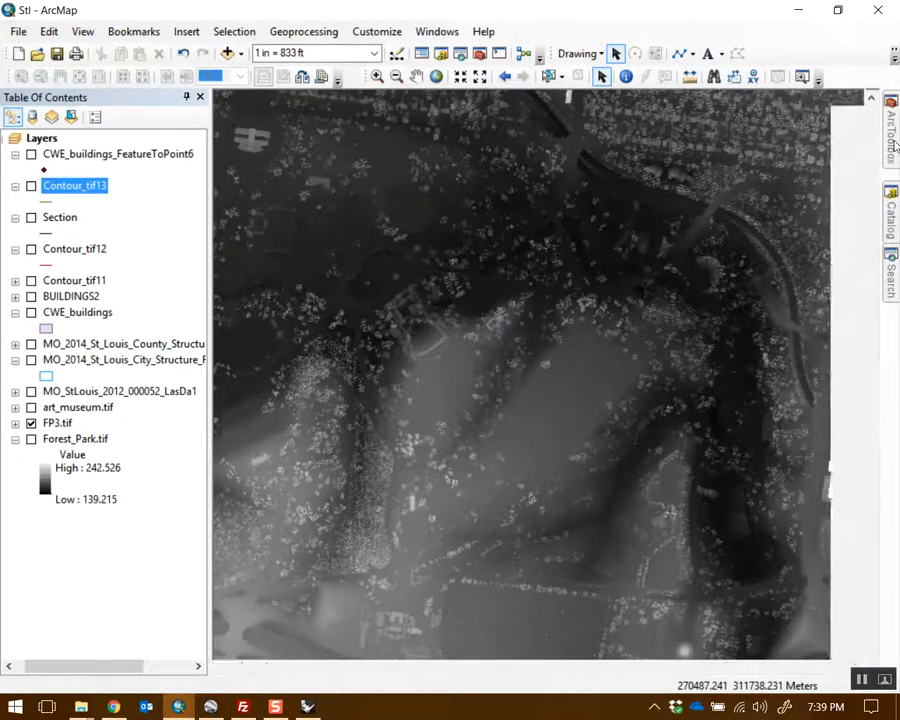
- Expand the Conversion toolset of 3D Analyst Tools in ArcToolbox
mouse_move(895, 150)
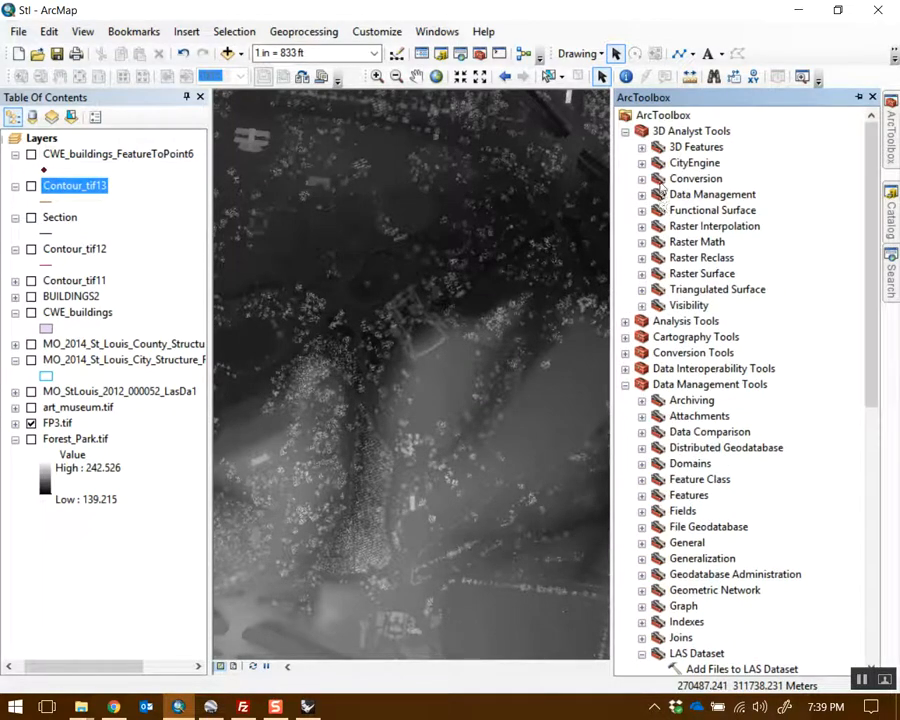
double_click(656, 183)
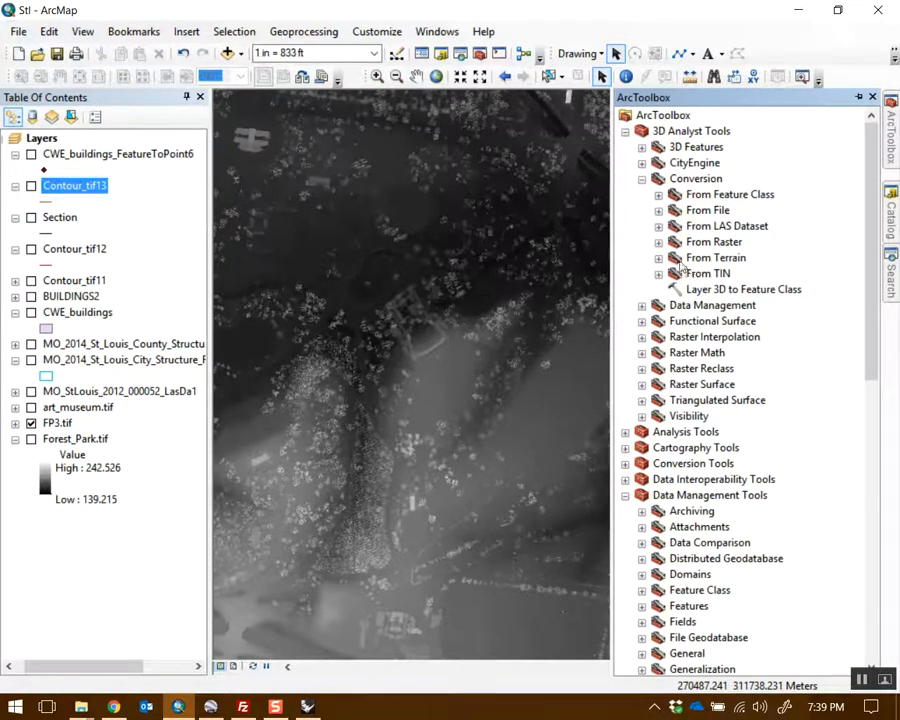